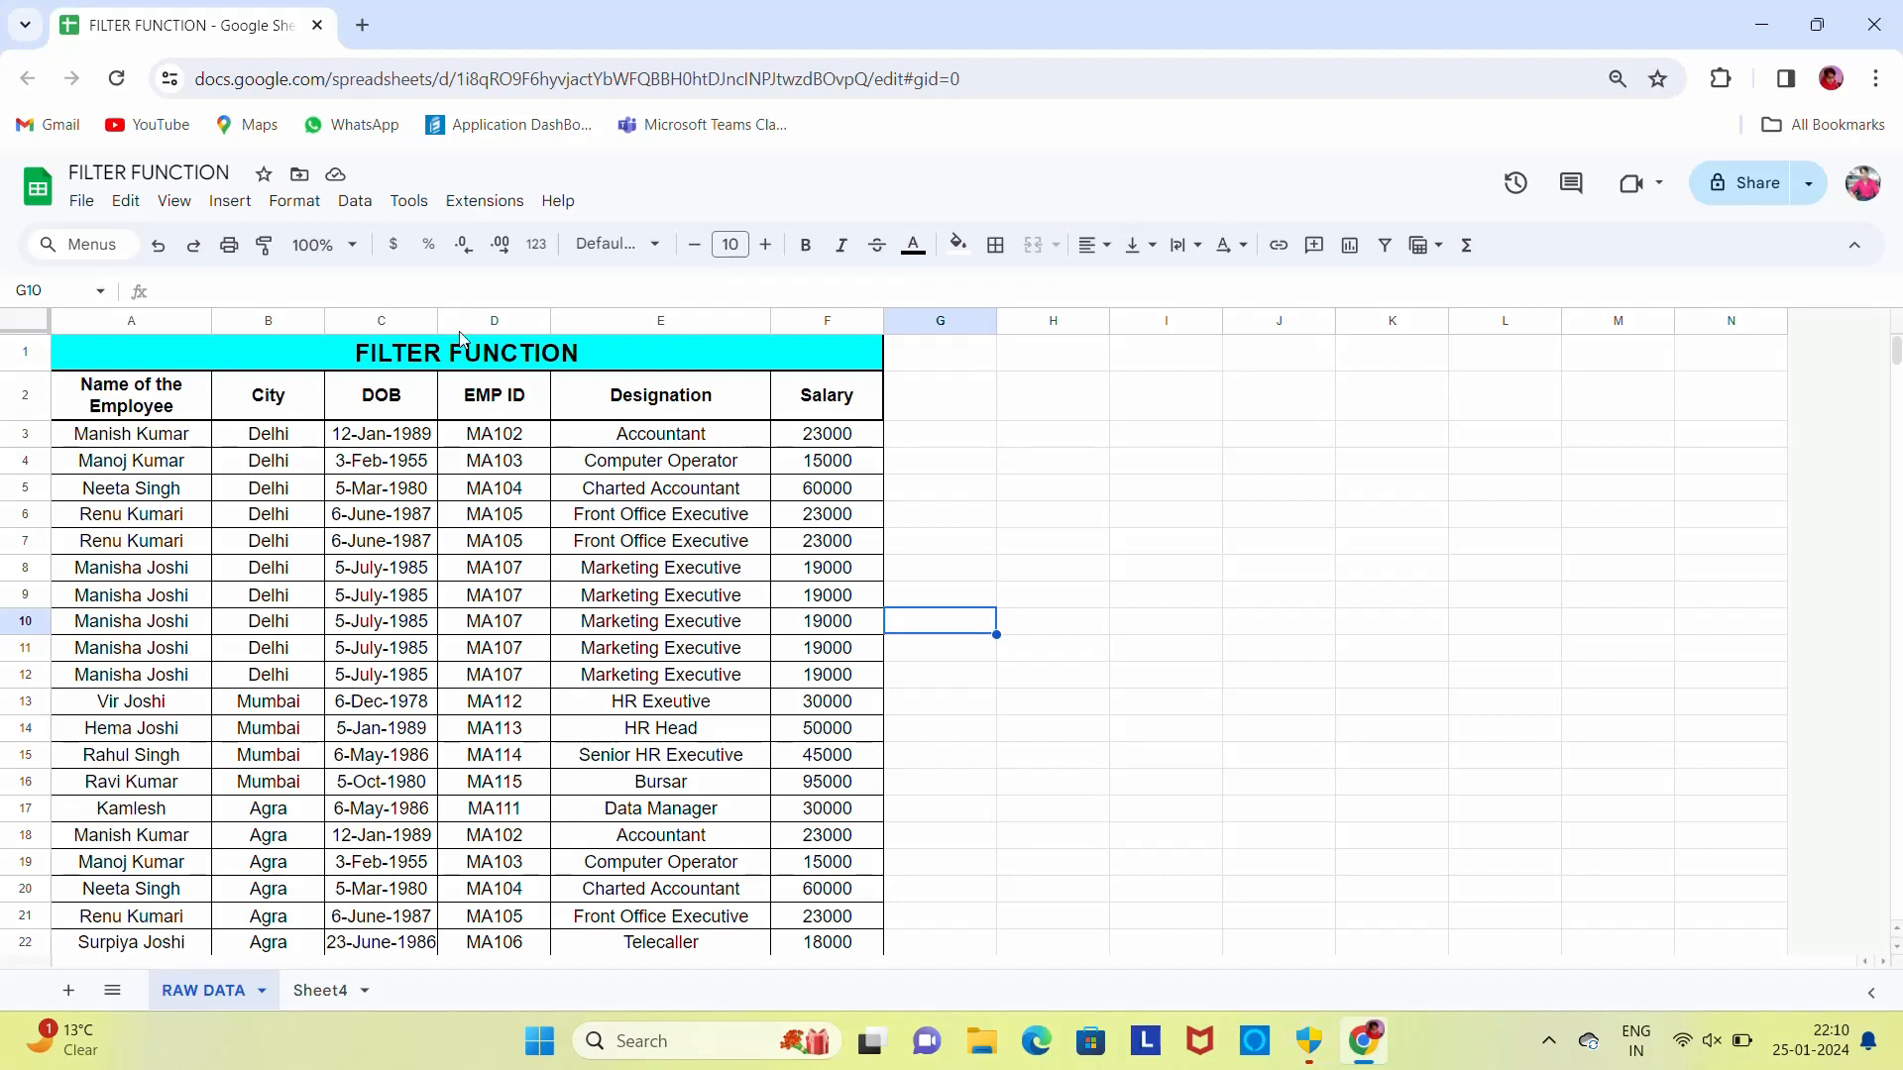
- Create a basic filter on the employee table's header row, A2:F2
left_click(460, 413)
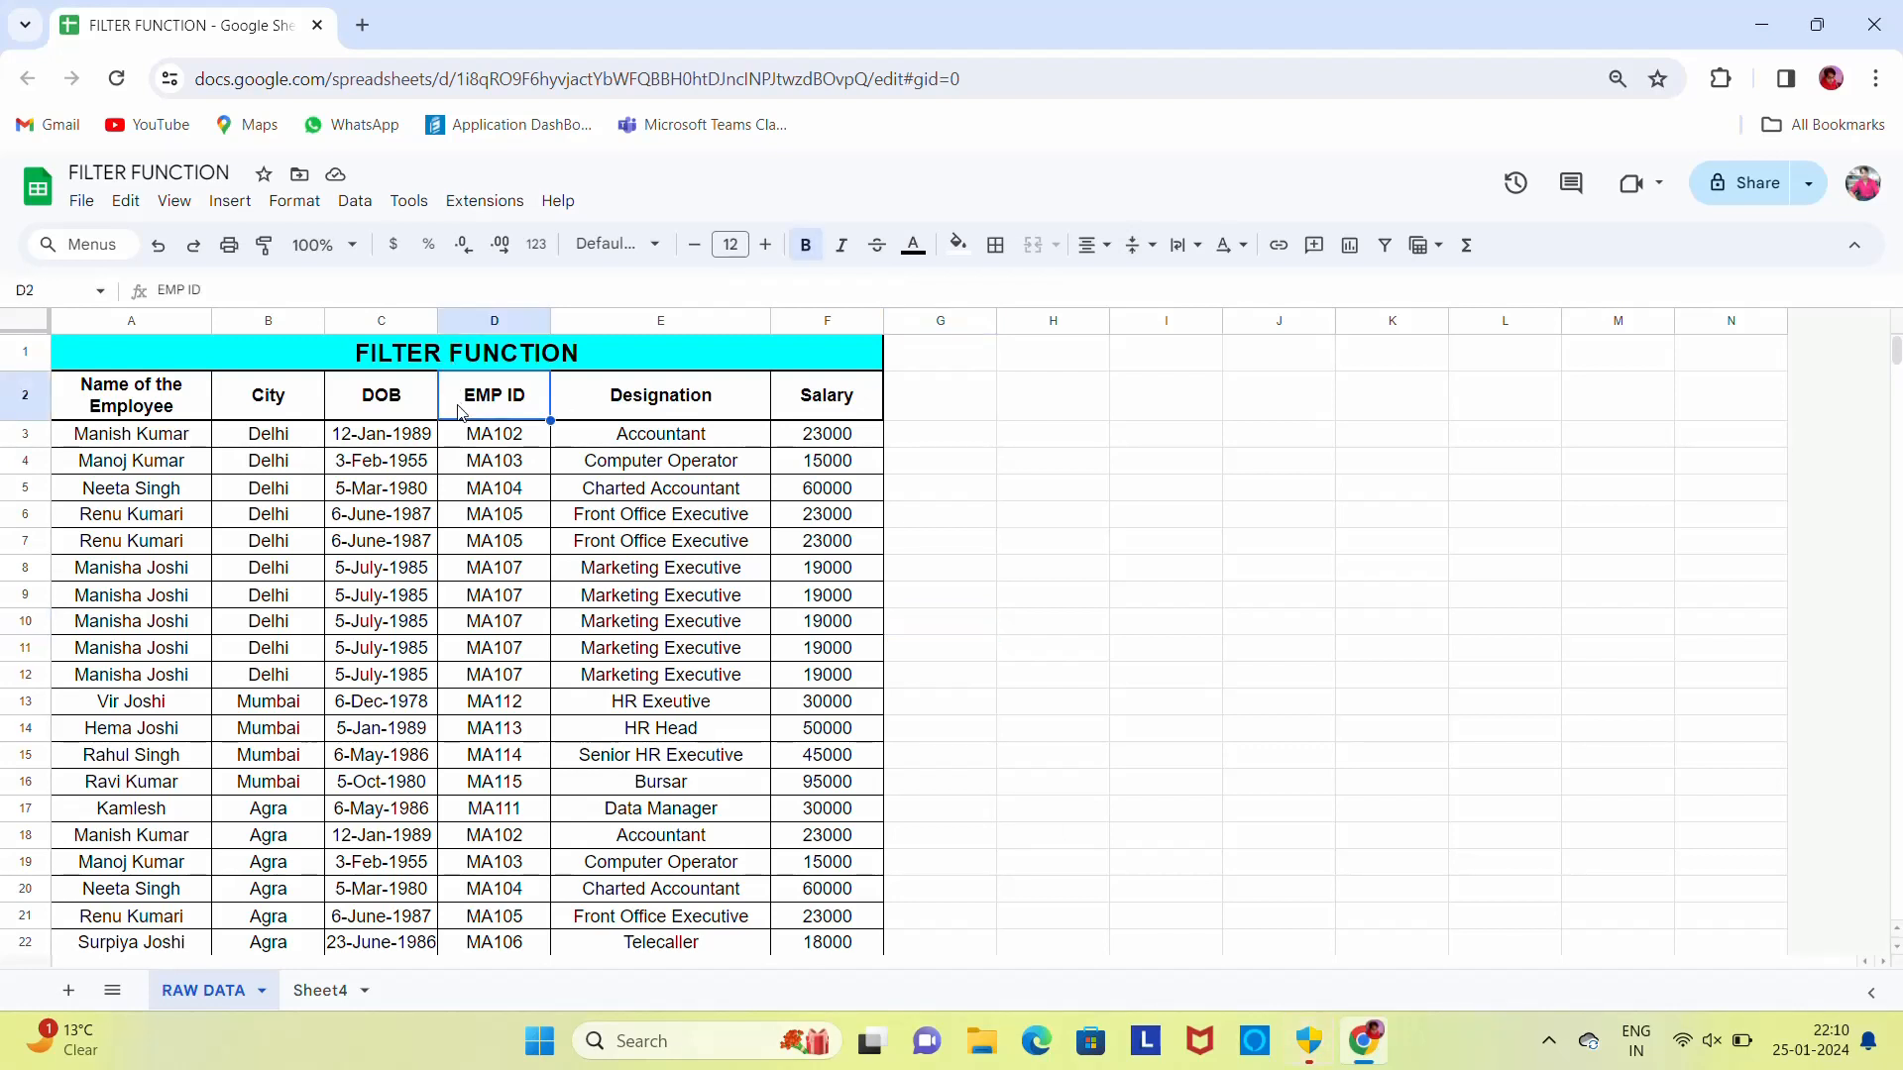
left_click(664, 402)
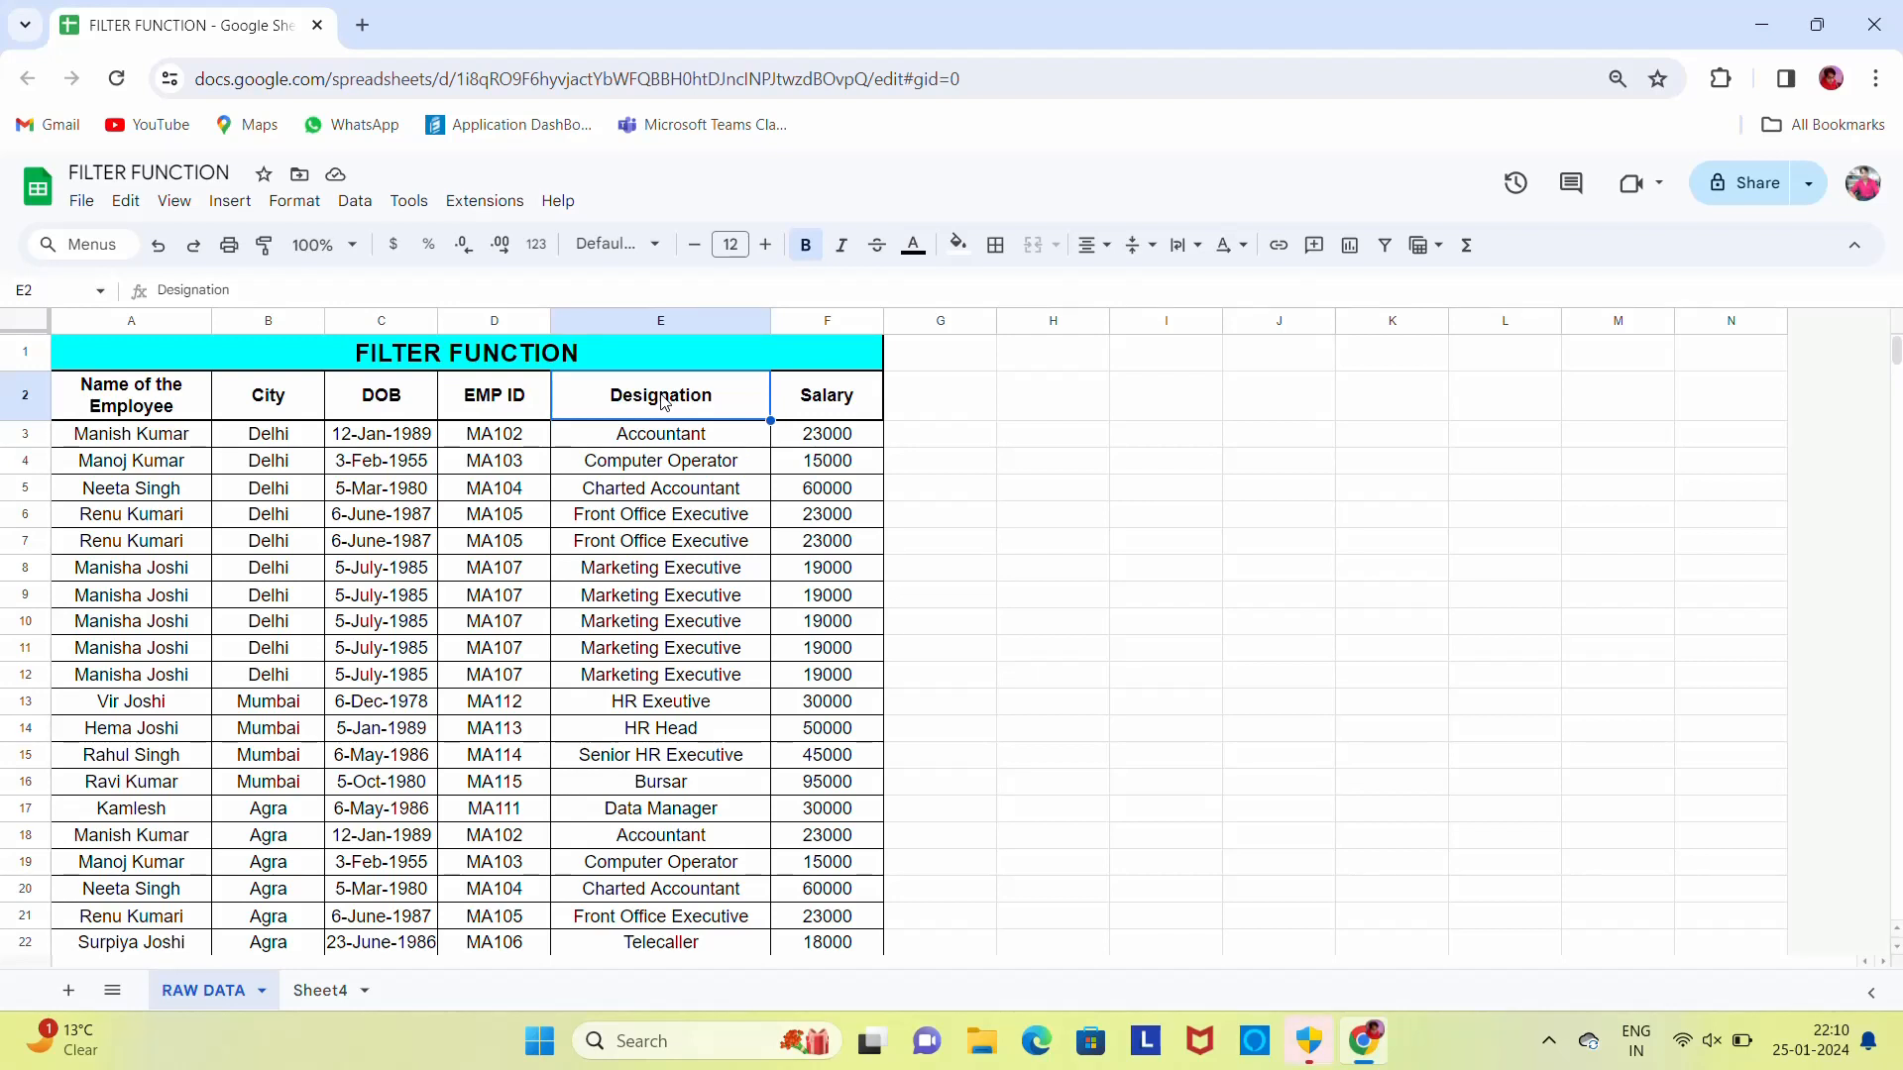
key("Left")
key("Left")
key("Left")
key("Left")
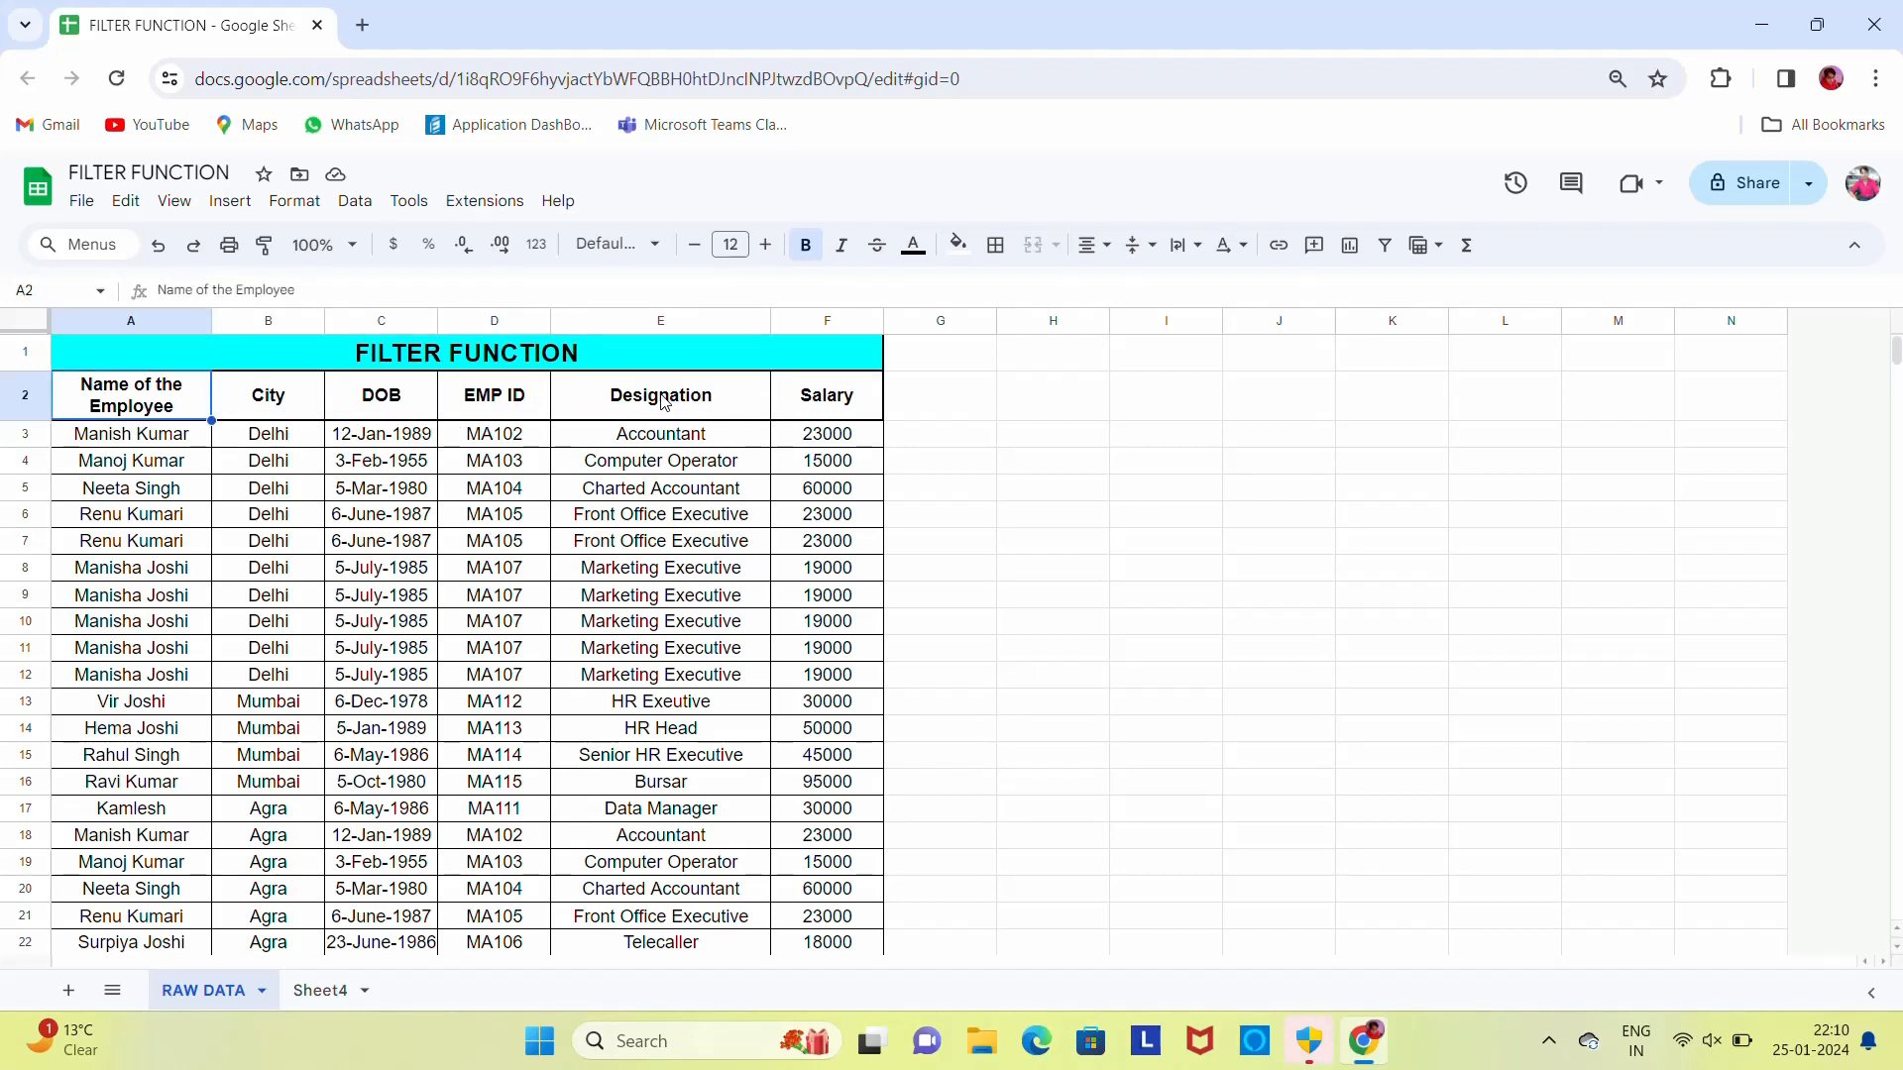
key("shift+Right")
key("shift+Right")
key("shift+Right")
key("shift+Right")
key("shift+Right")
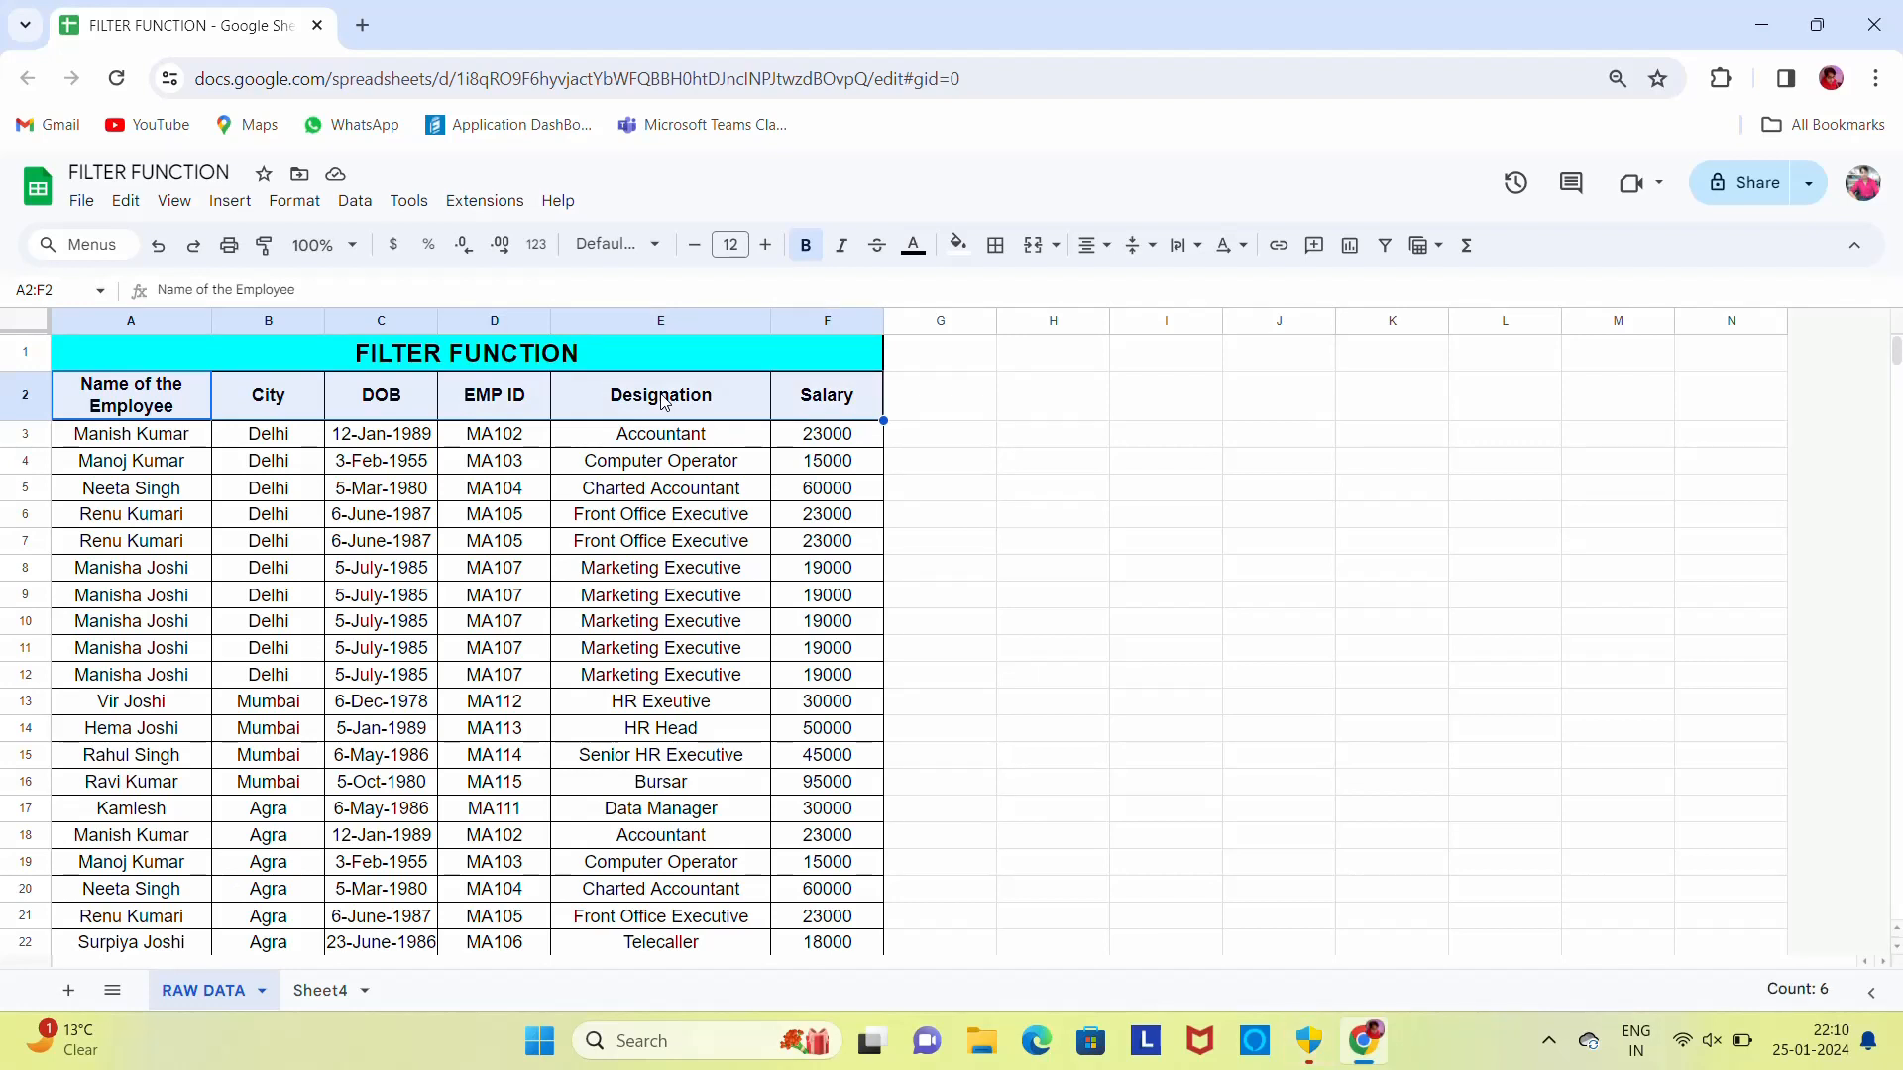
left_click(353, 204)
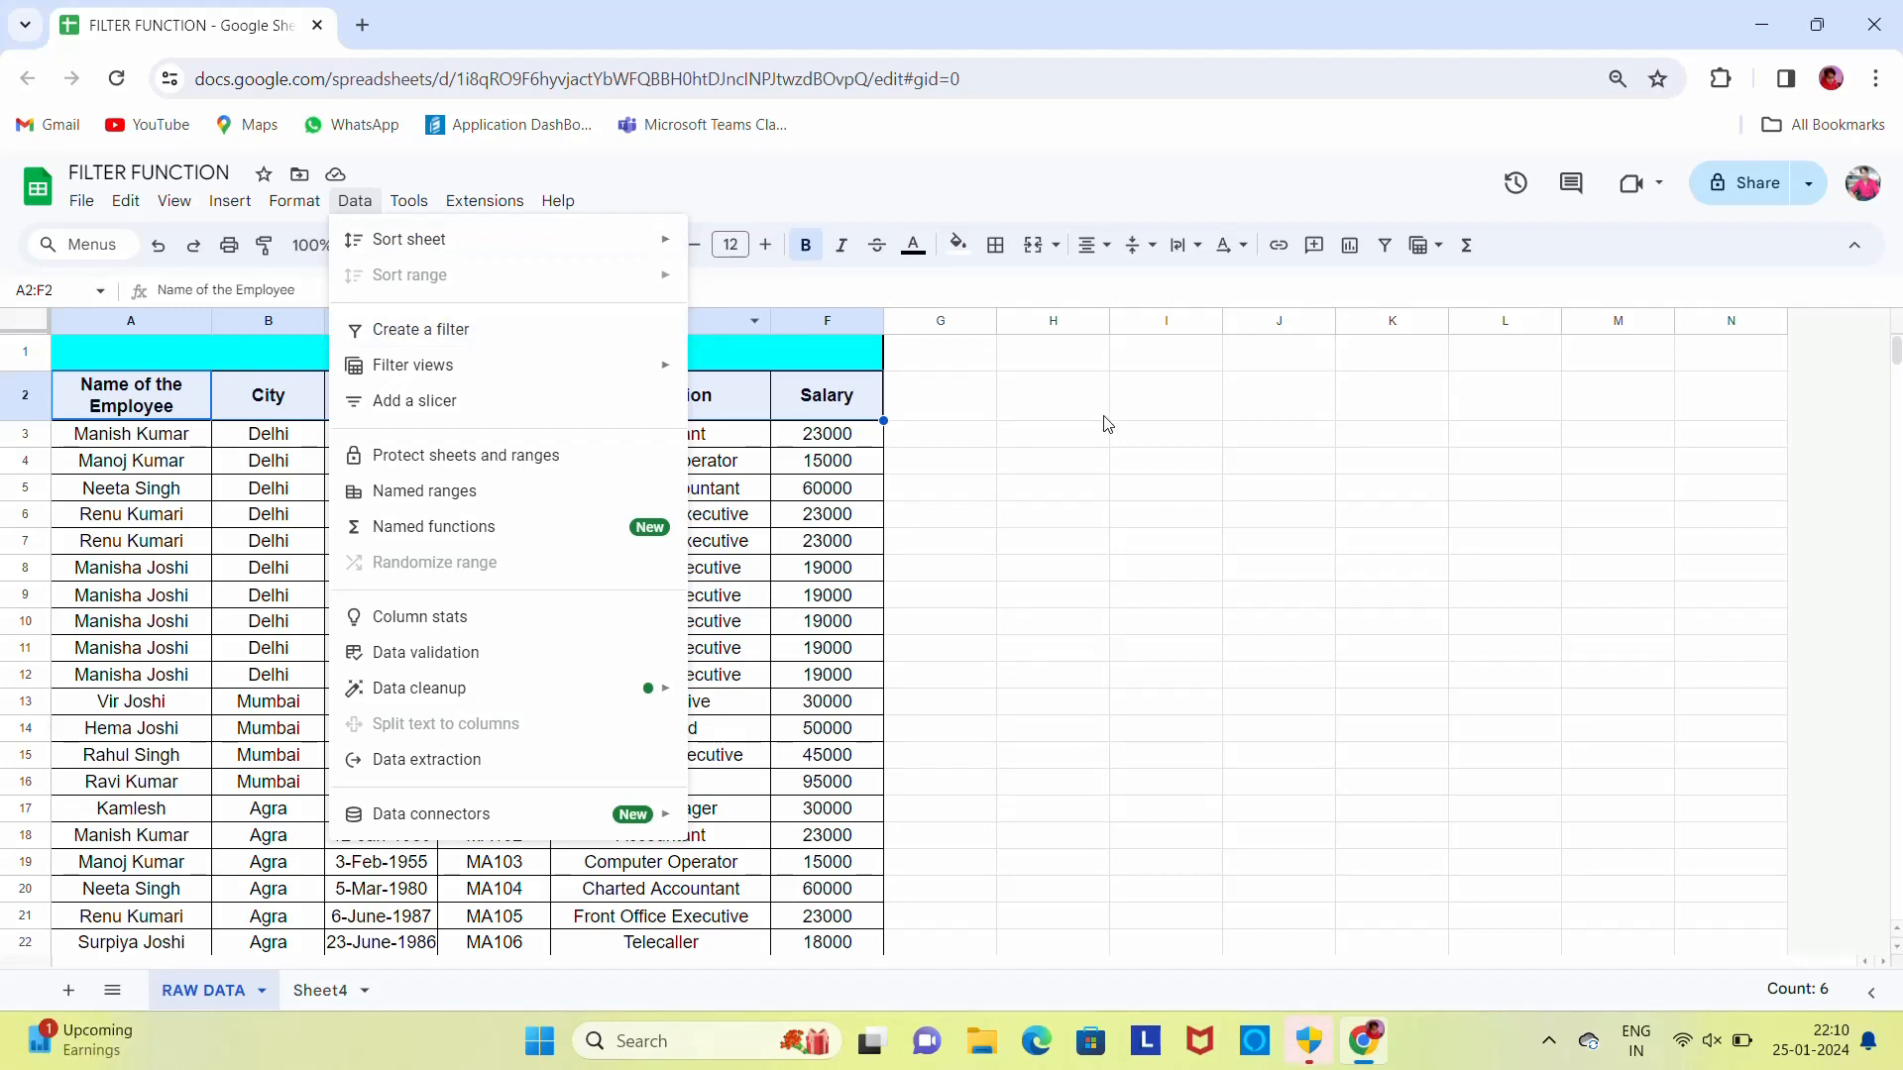
left_click(1194, 186)
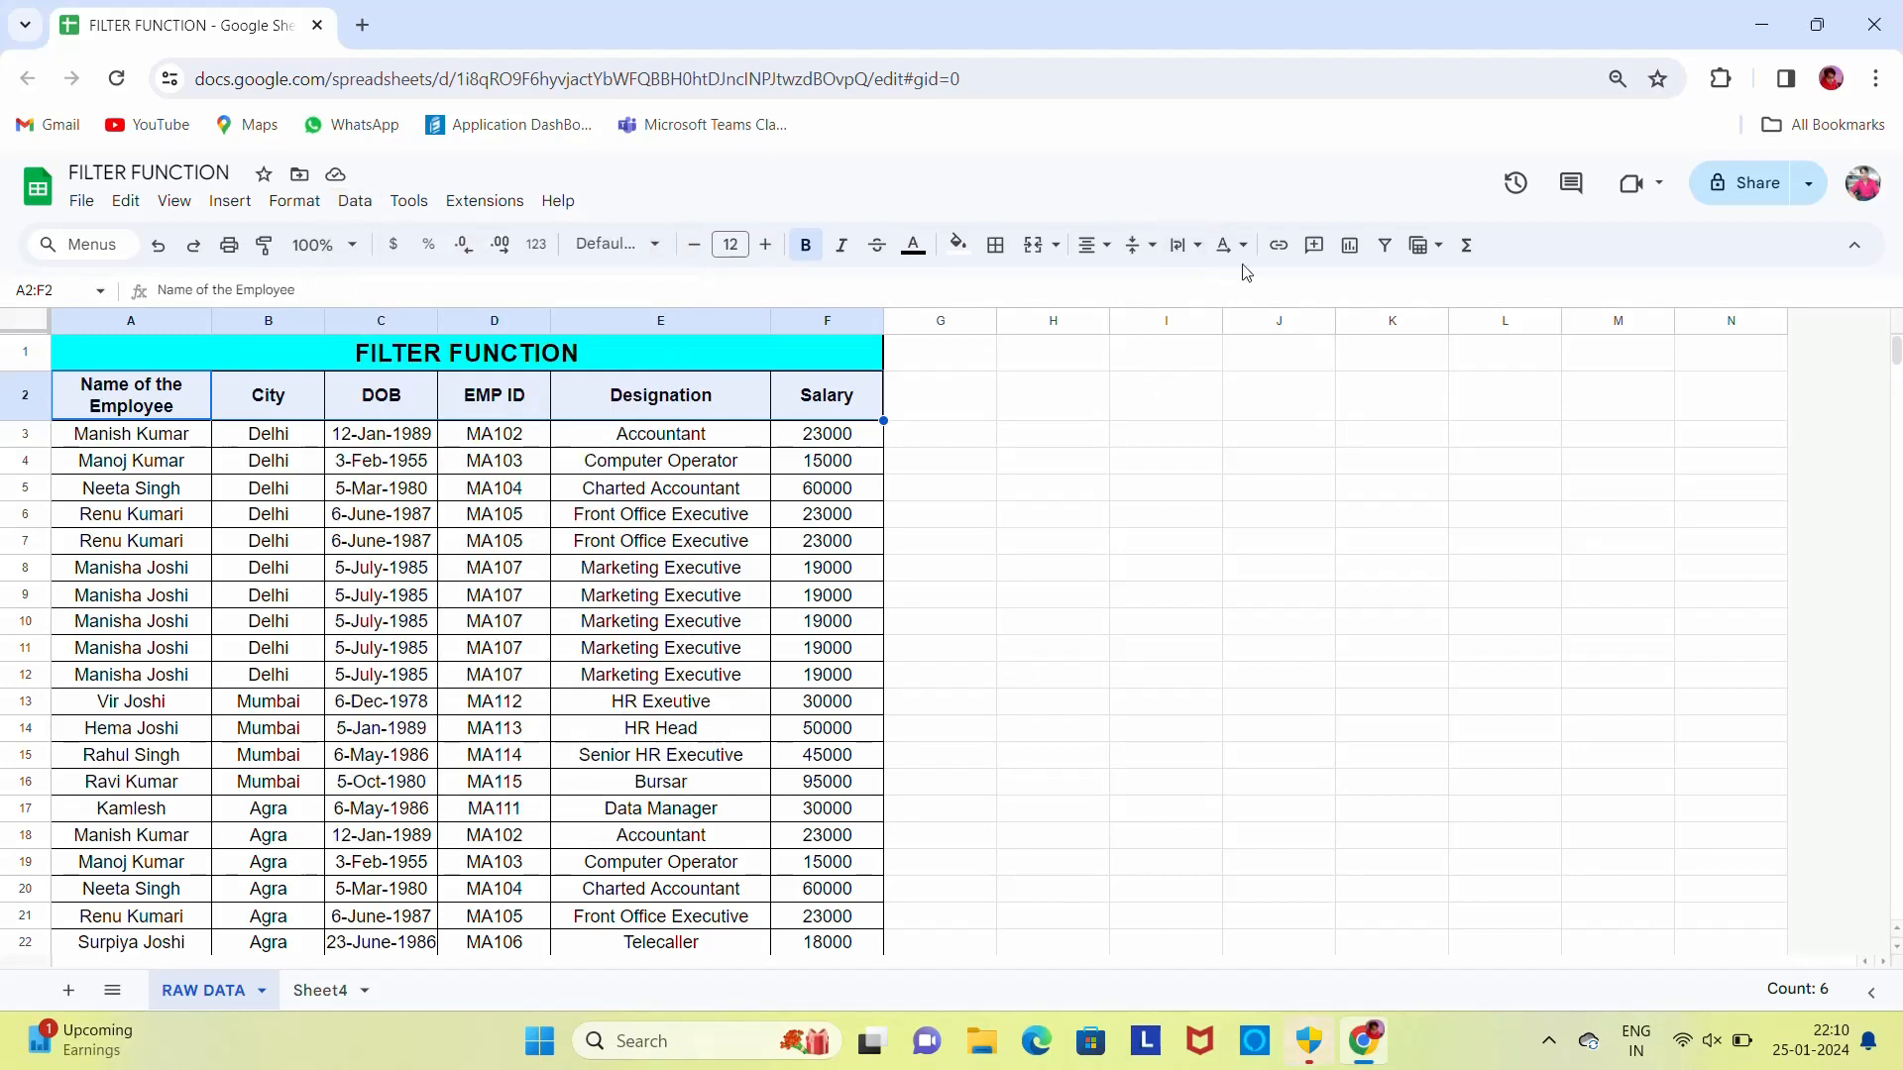
left_click(1384, 250)
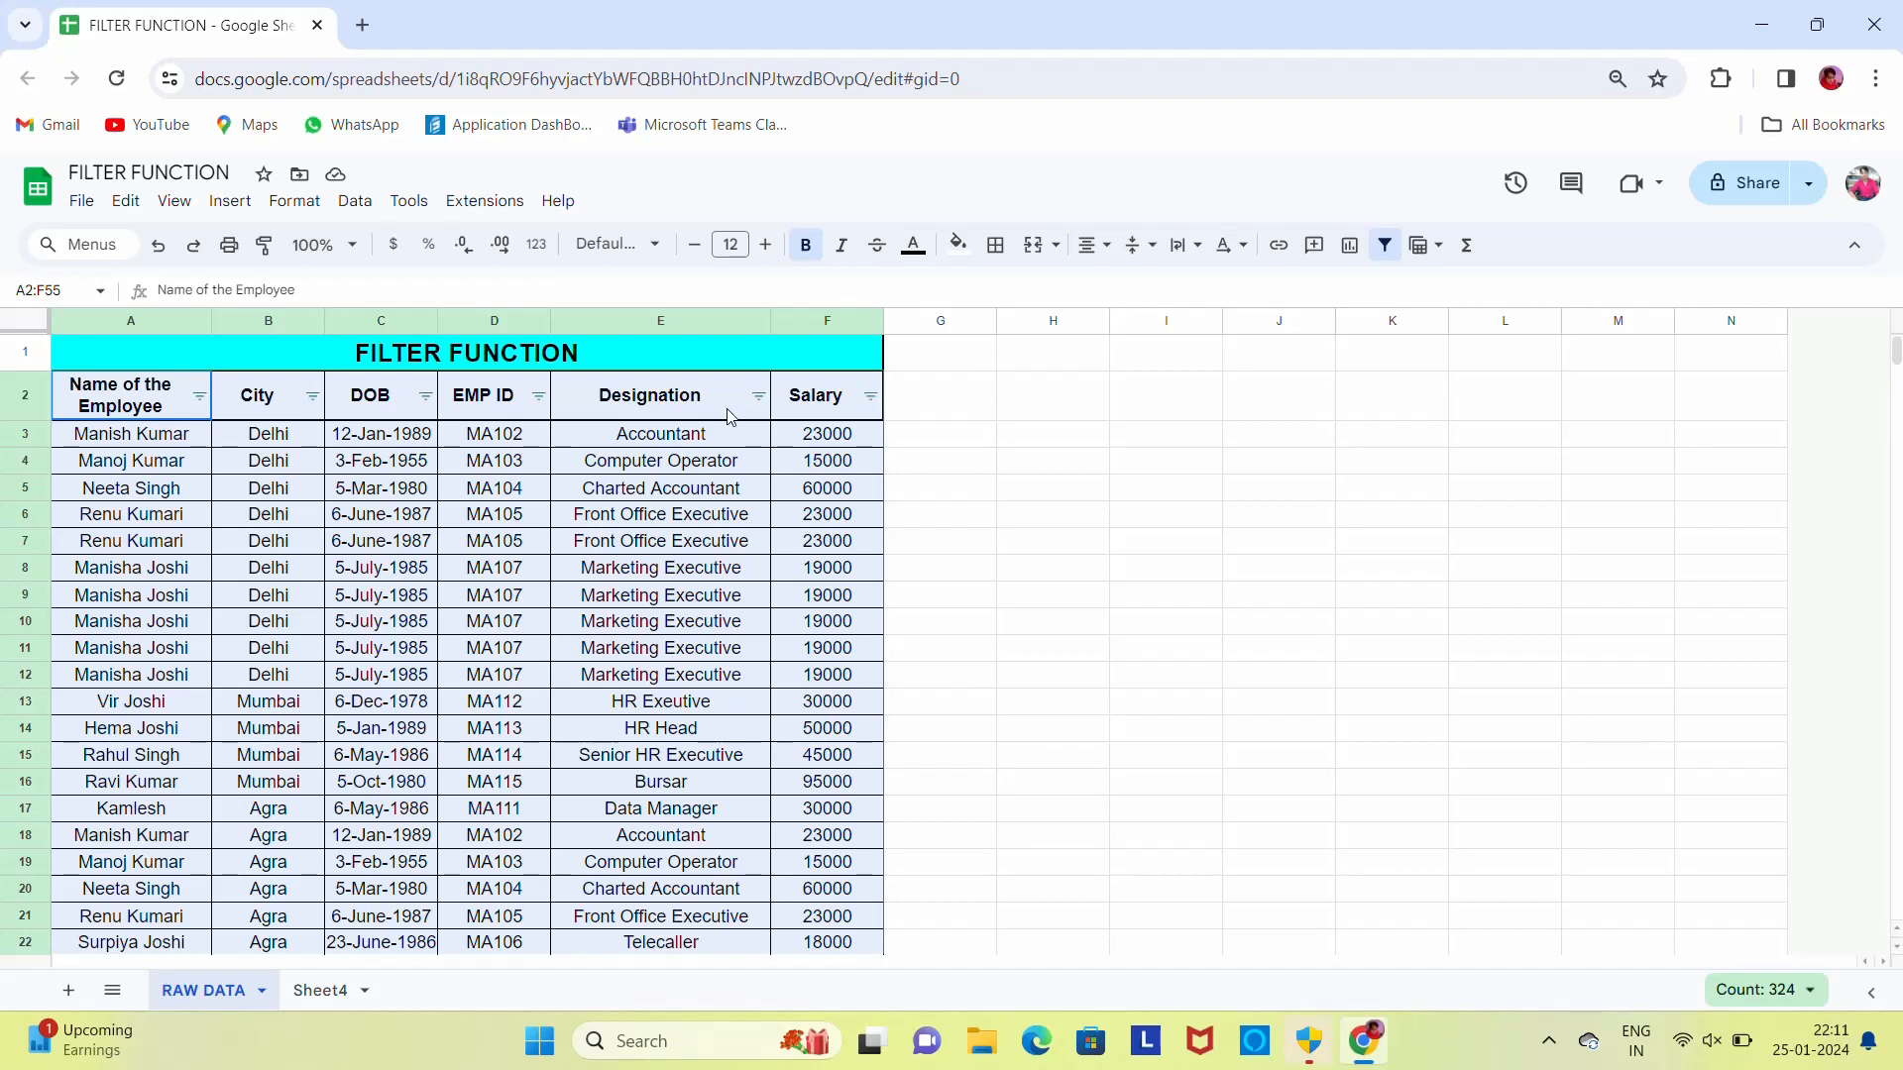
- Filter the Designation column to show only Accountant, and remove the filter from the table
left_click(759, 396)
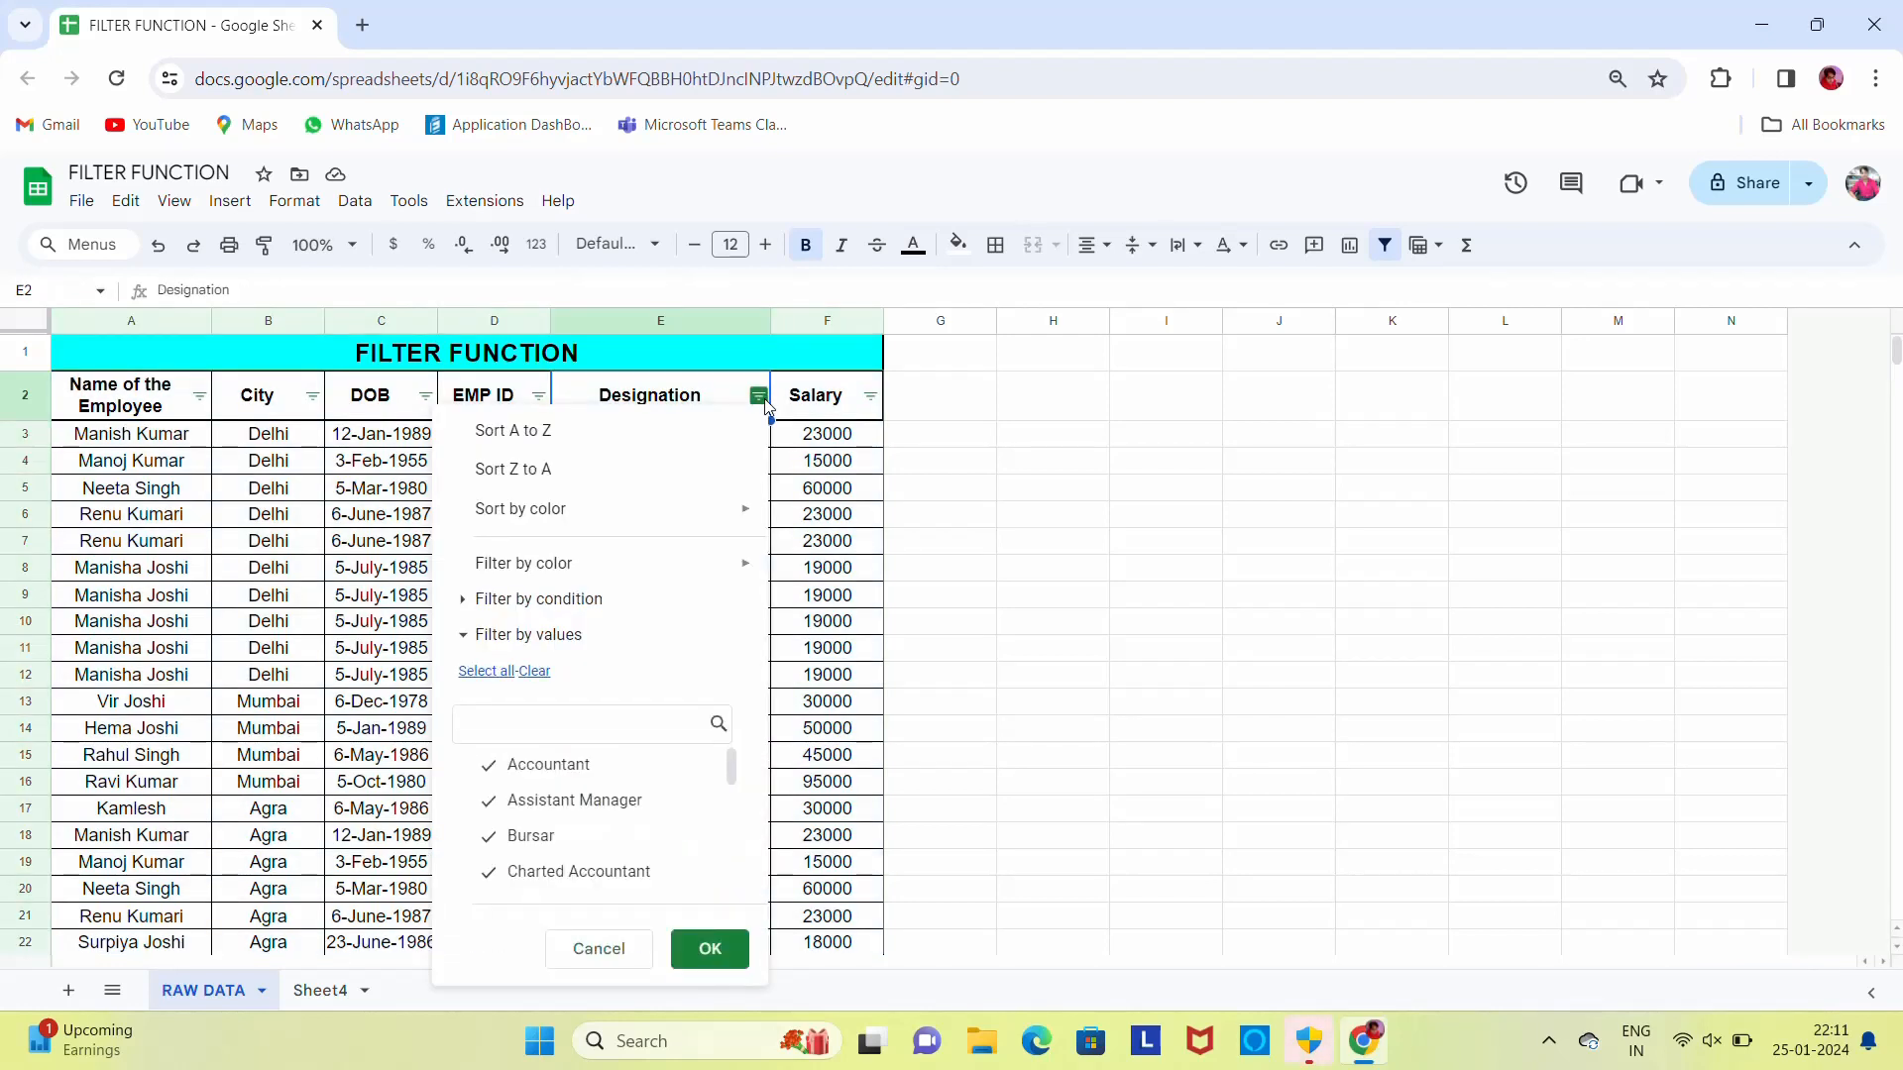
left_click(536, 672)
left_click(546, 771)
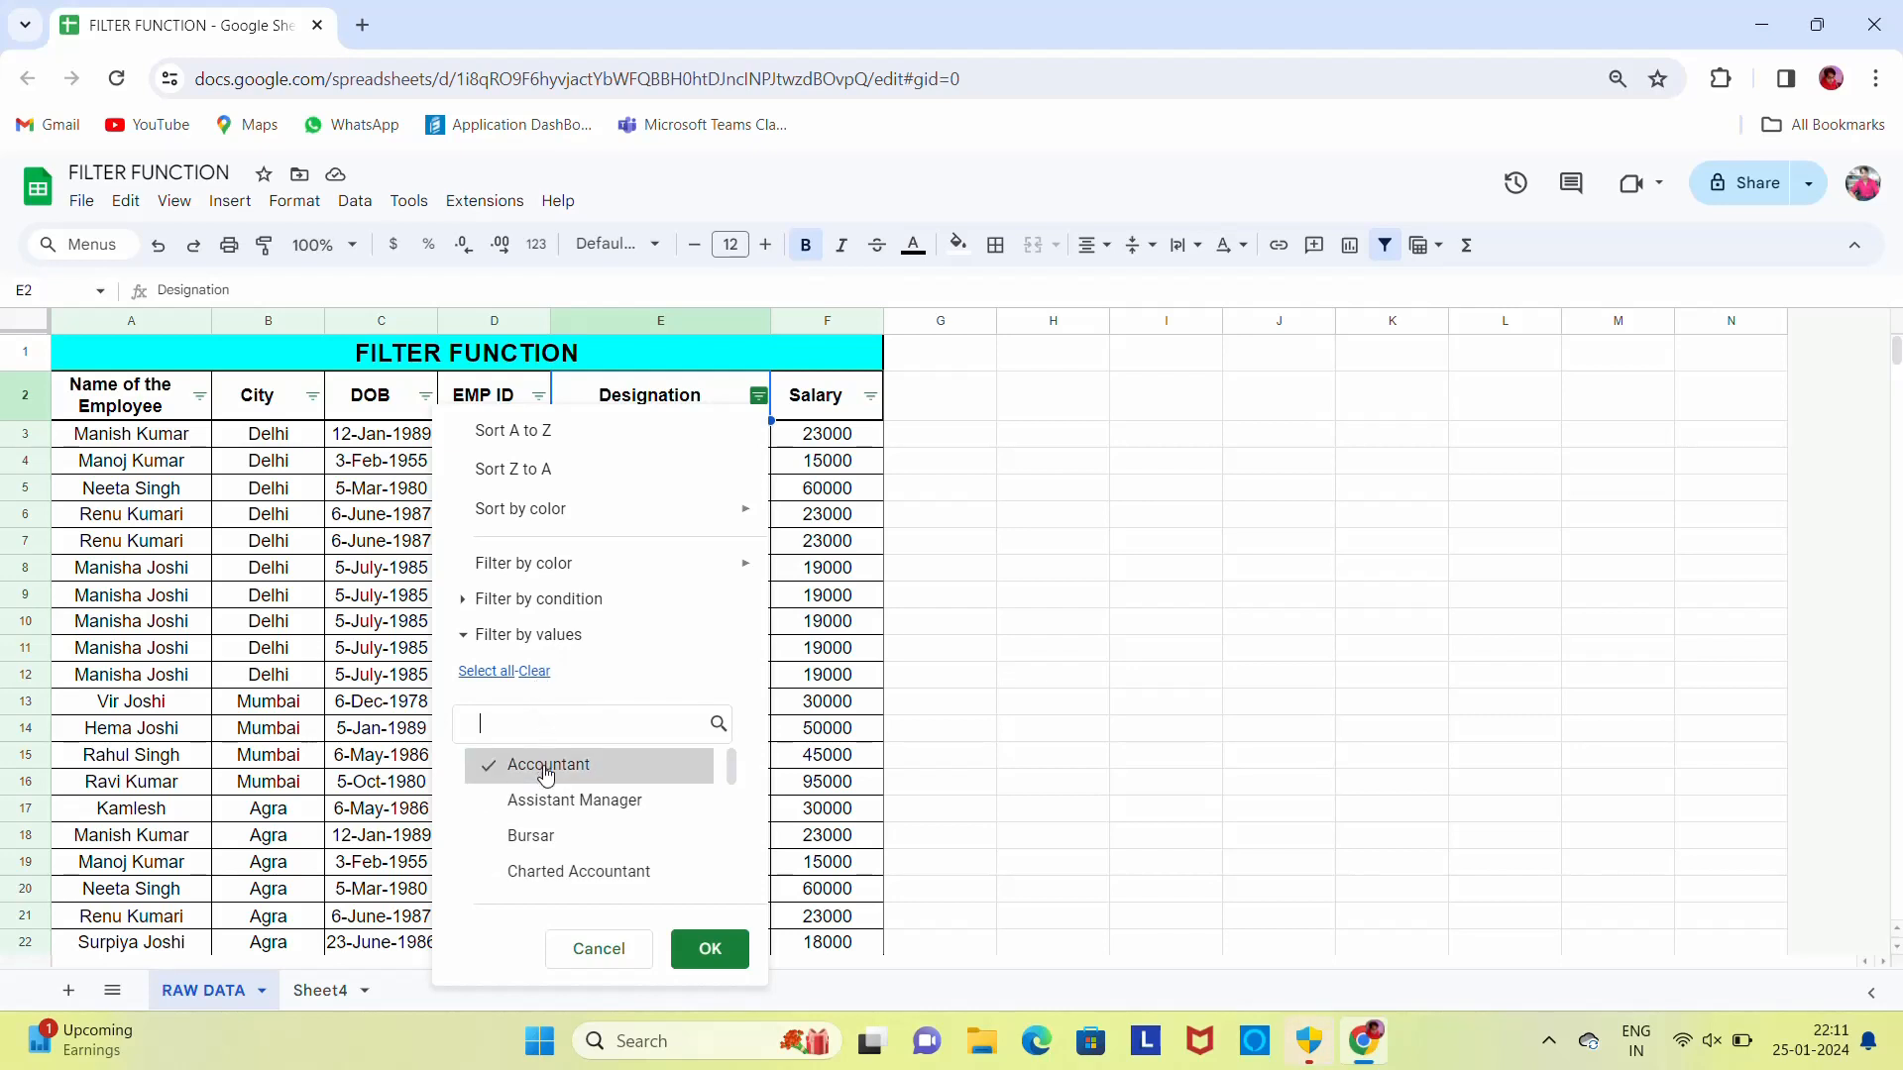
left_click(710, 949)
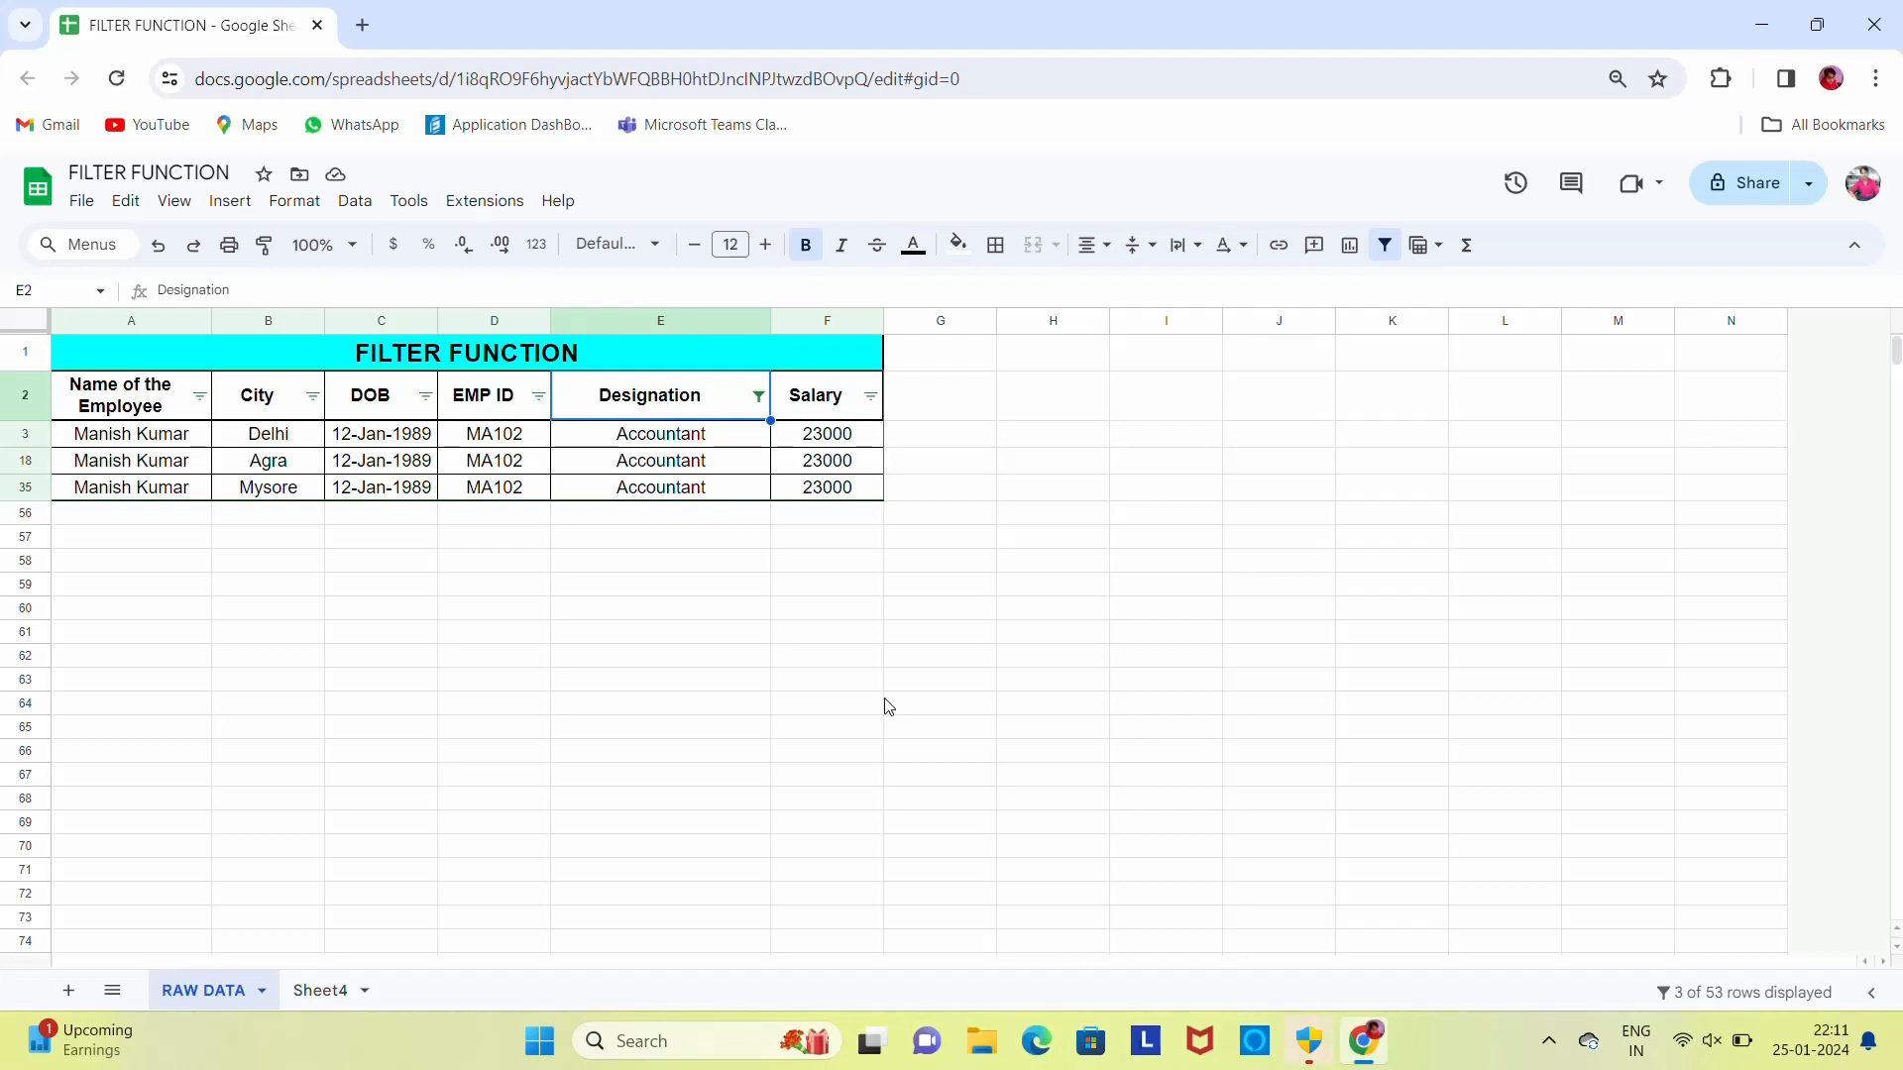
key("ctrl+alt+r")
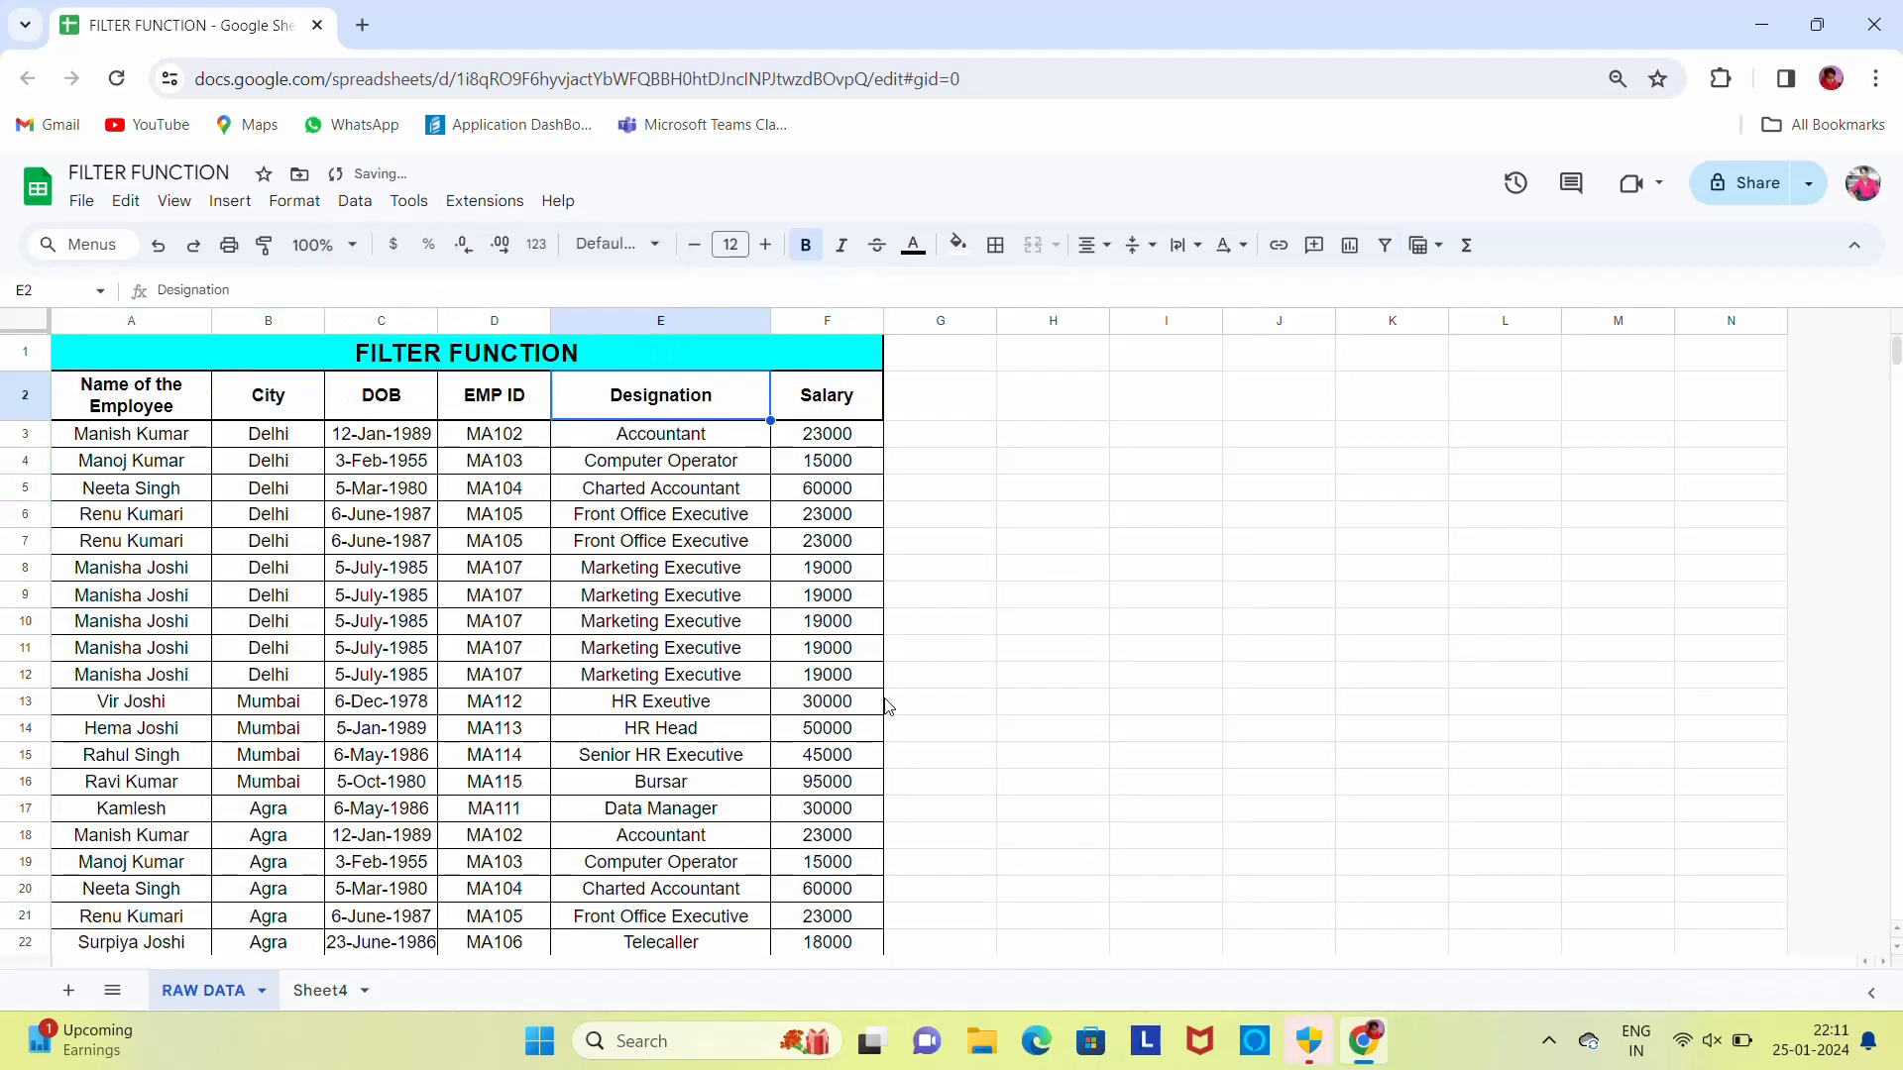
- Start a FILTER formula in cell H3, beside the employee table
left_click(828, 416)
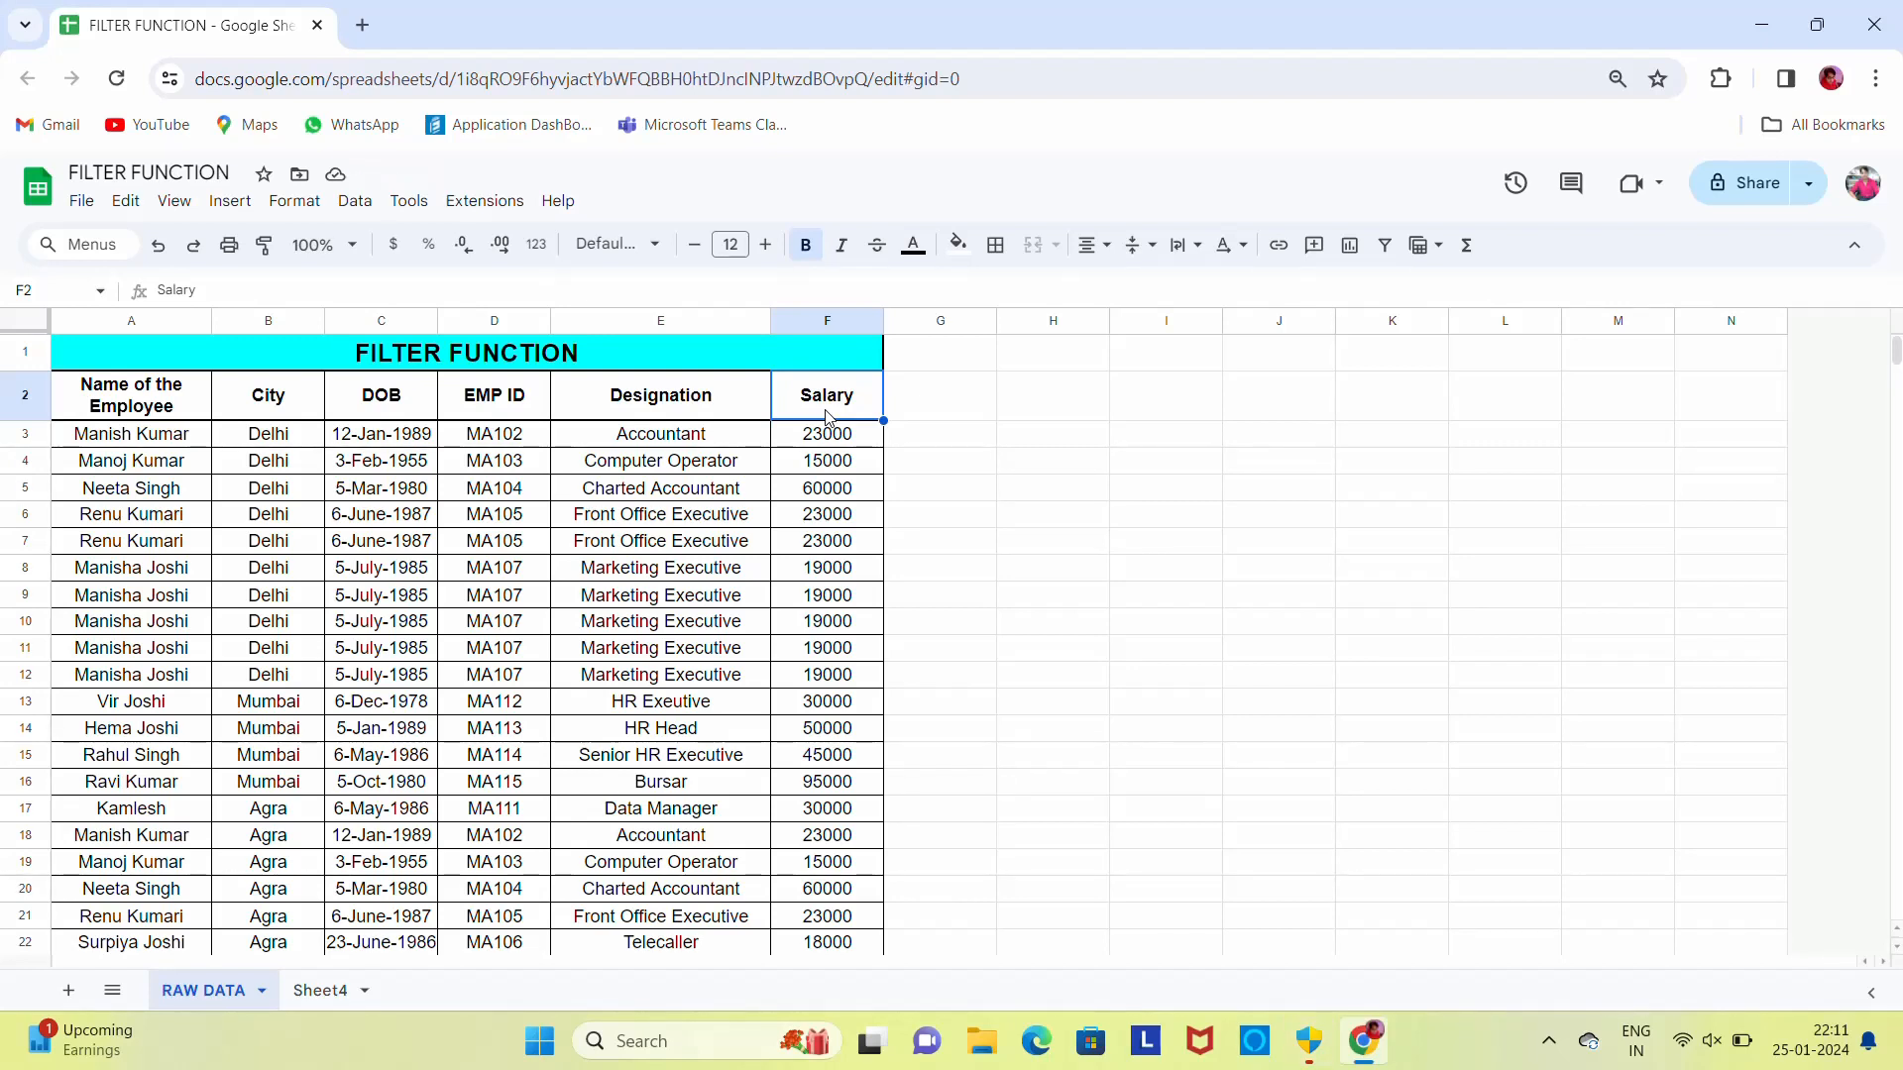
key("Right")
key("Right")
key("Right")
key("Down")
key("Down")
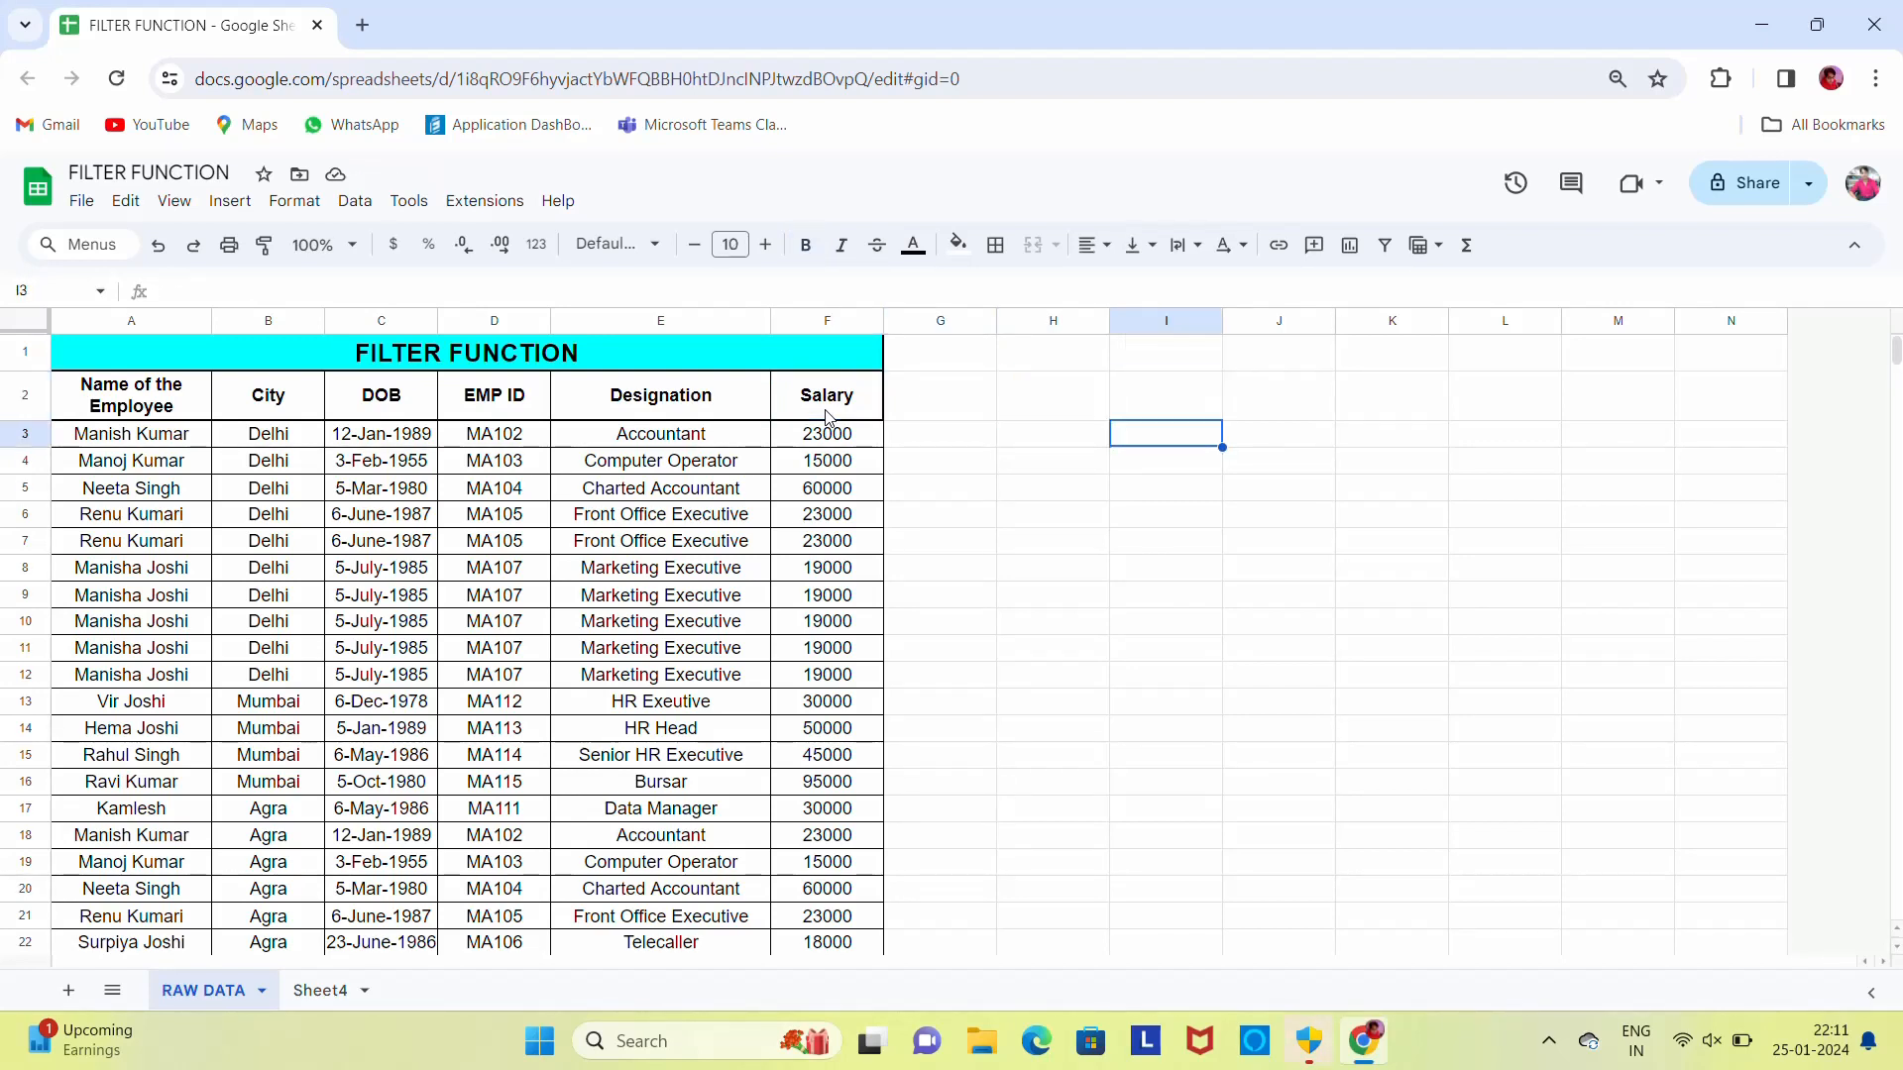
key("Left")
key("Up")
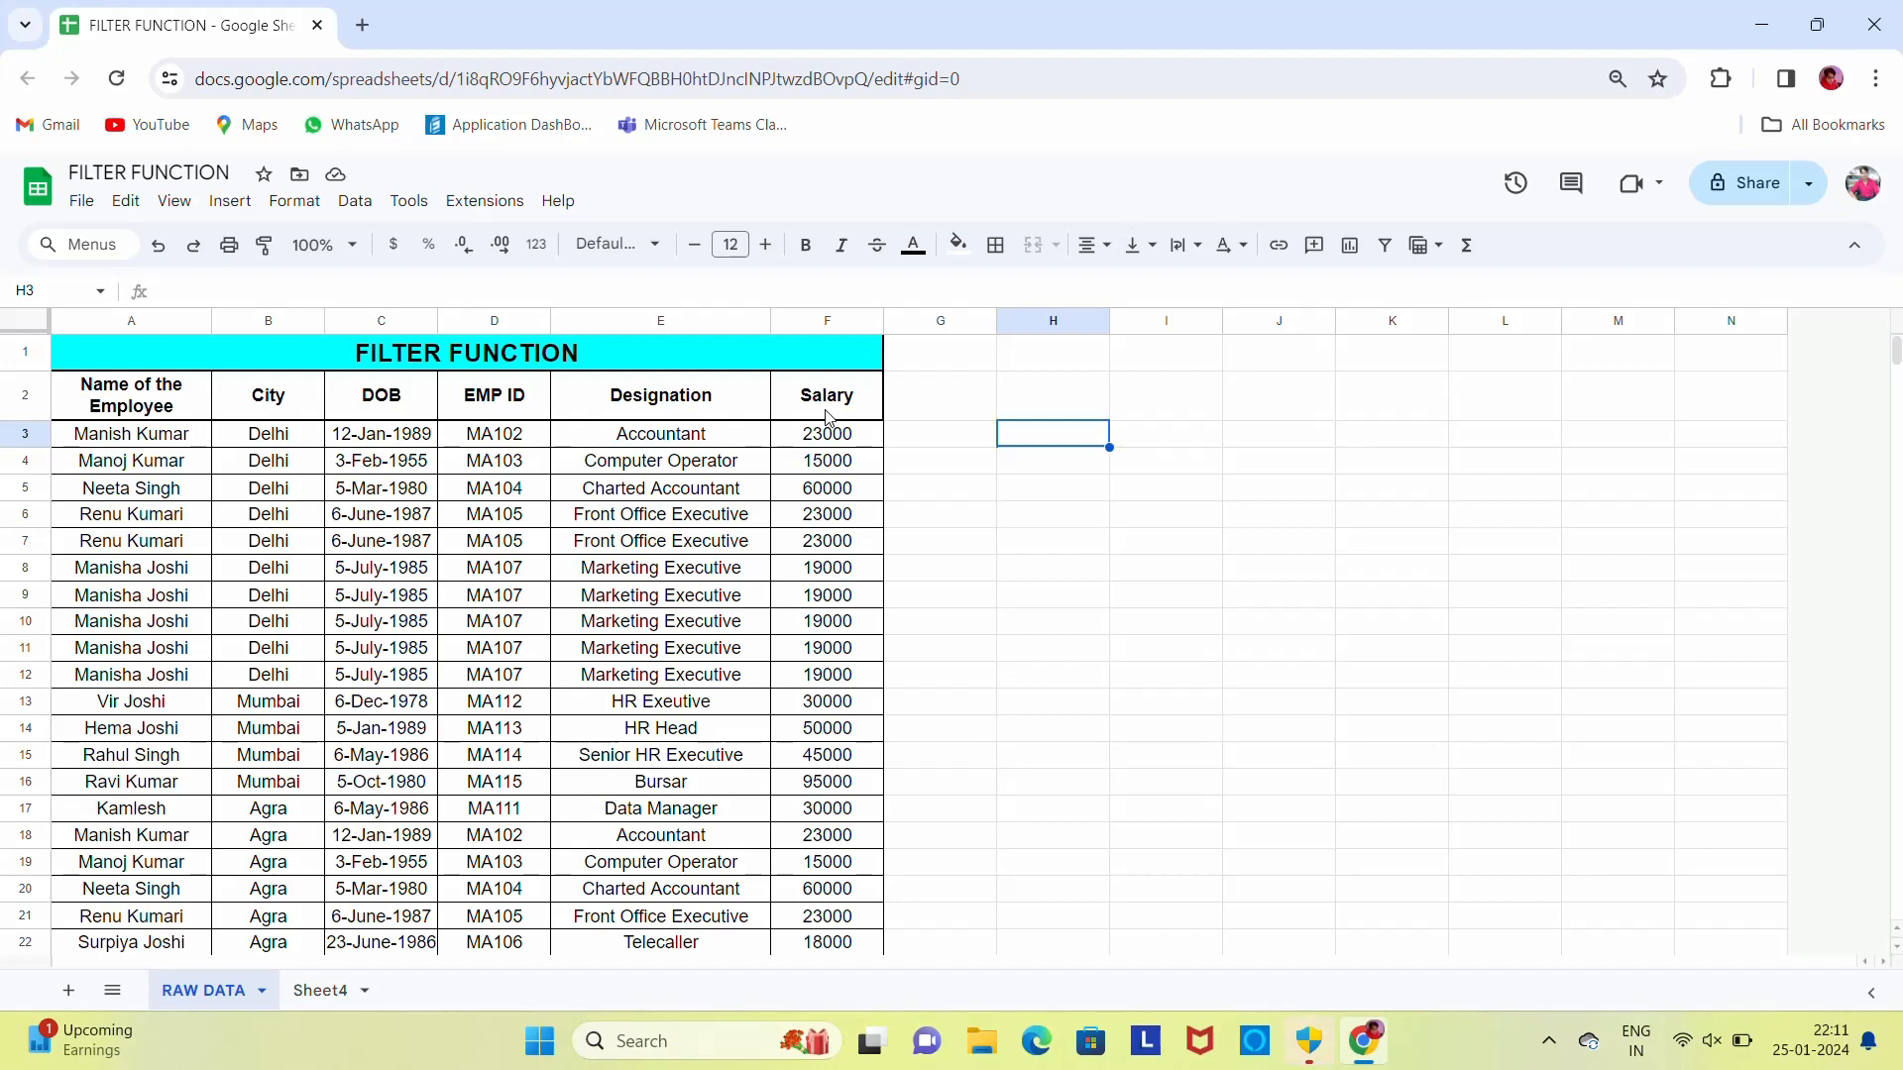
type("=")
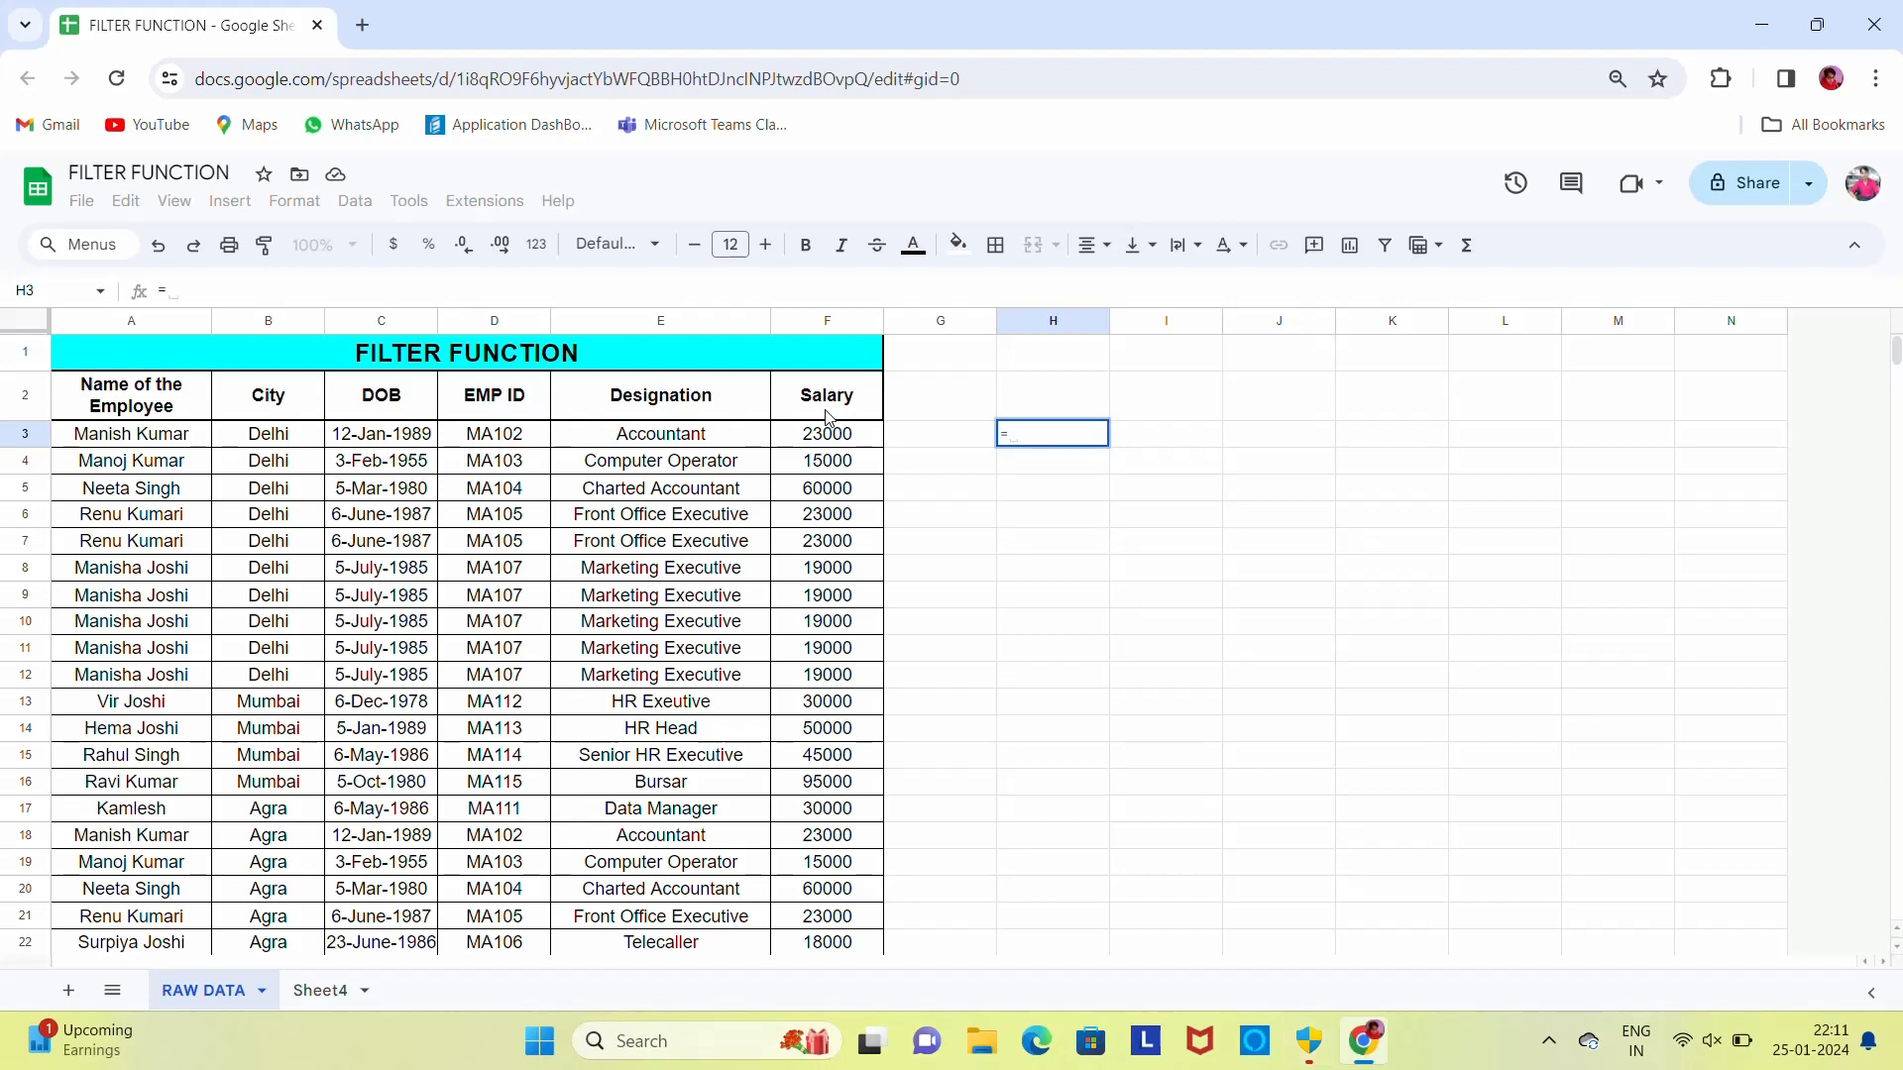
type("fil")
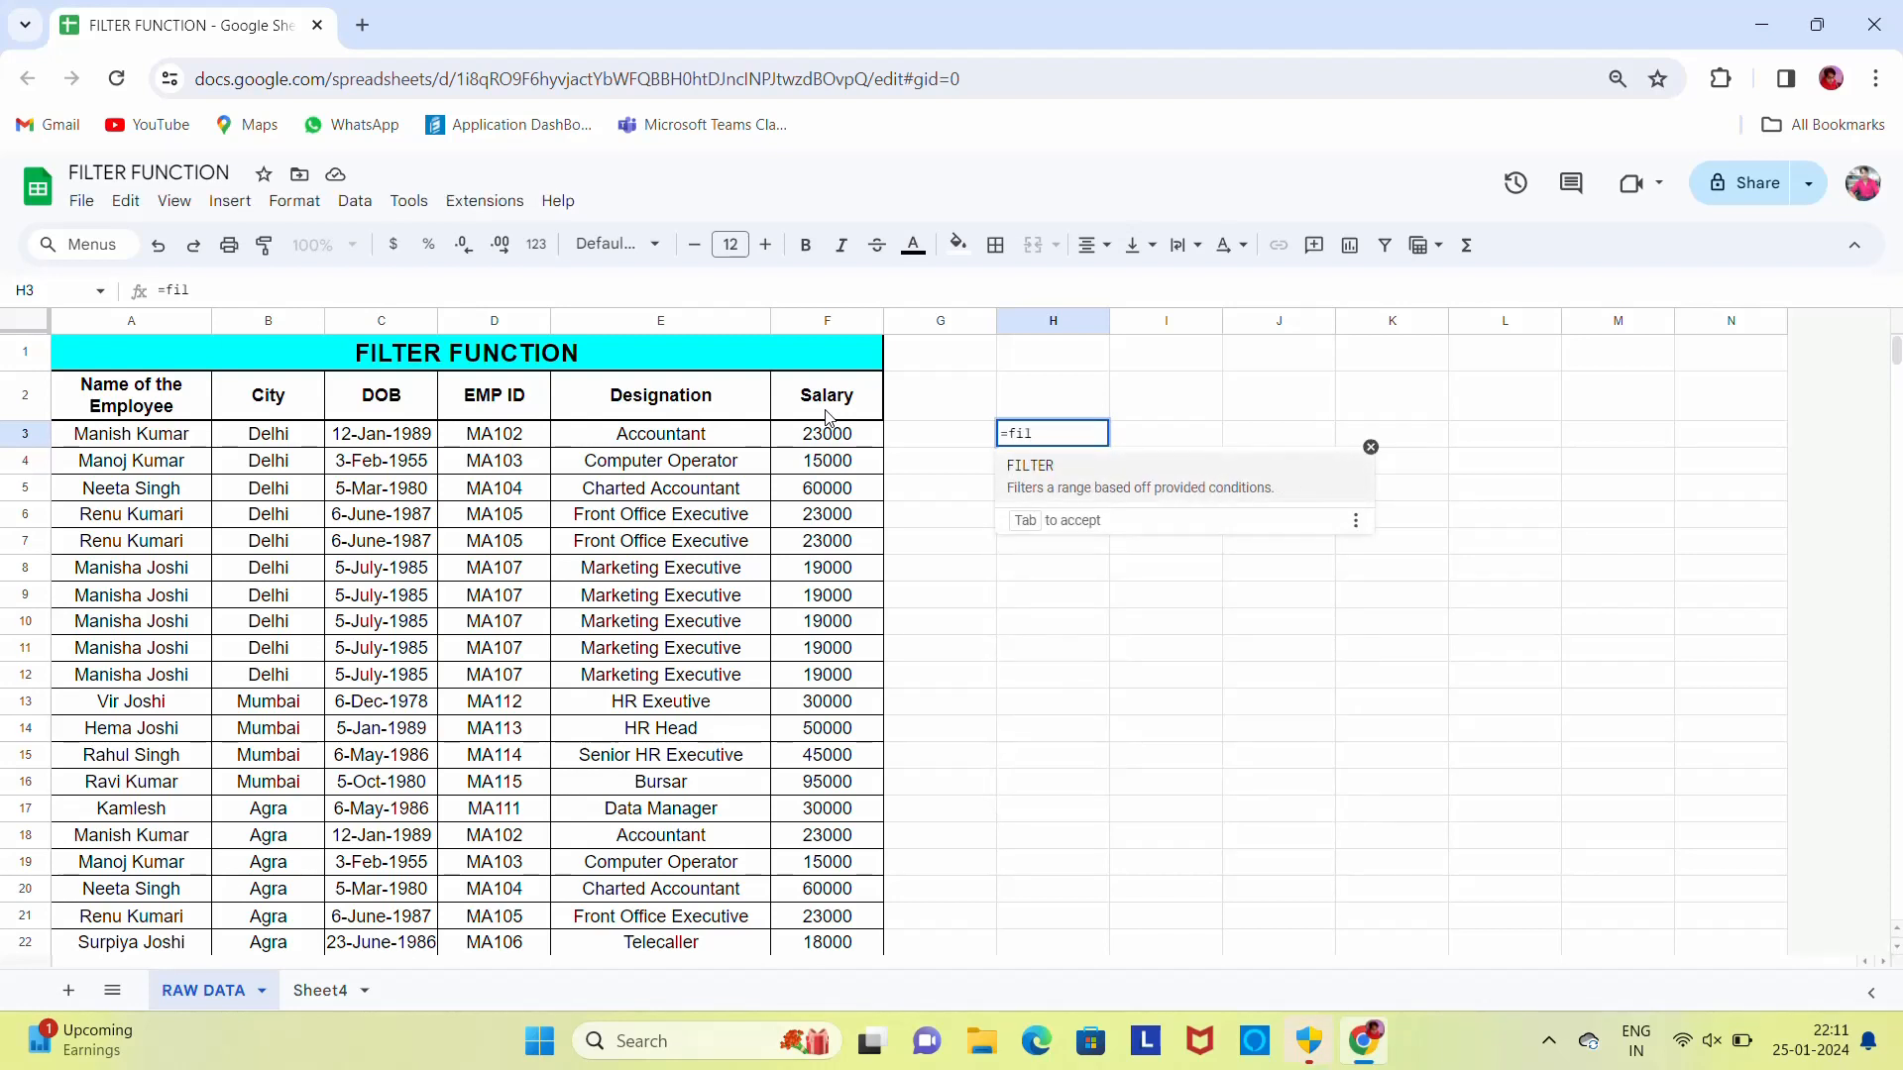
key("Tab")
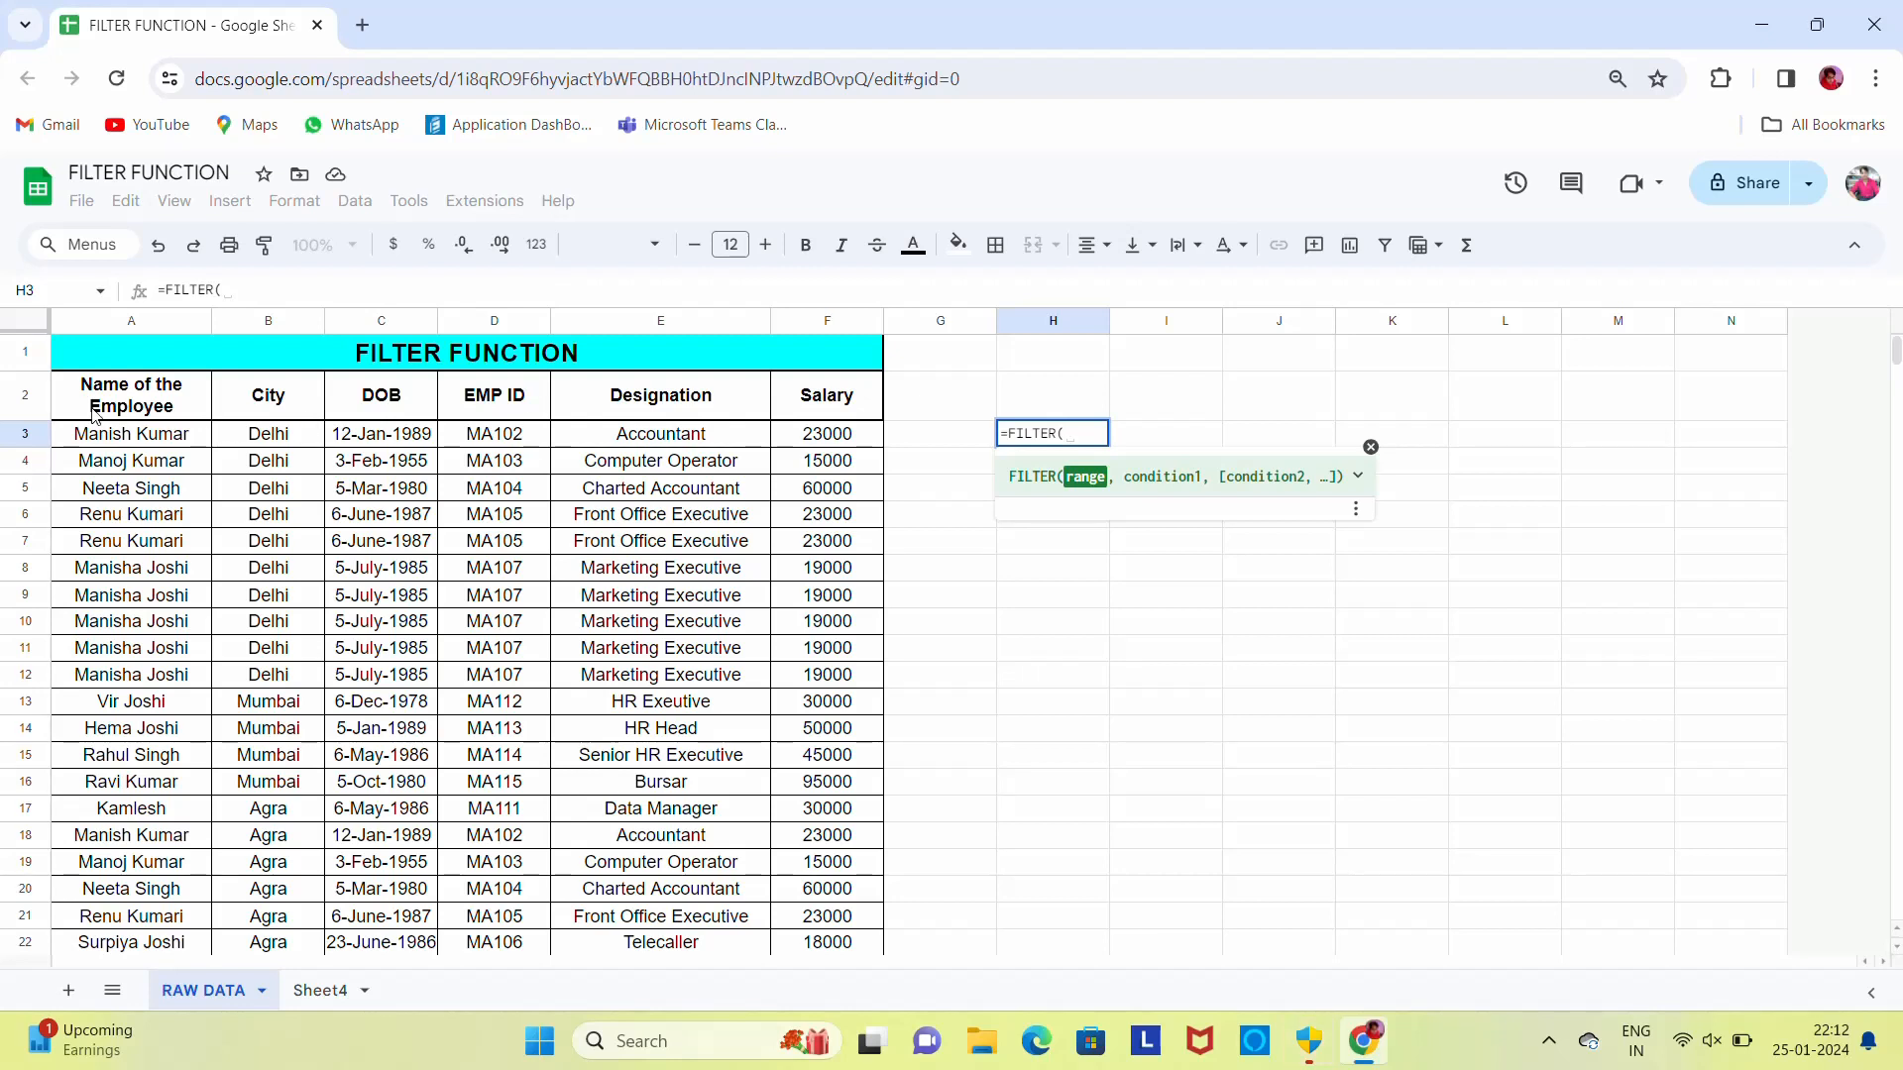
- Set the range argument of the FILTER formula to the whole employee table with headers, A2:F55
left_click(639, 414)
key("Left")
key("Left")
key("Left")
key("Left")
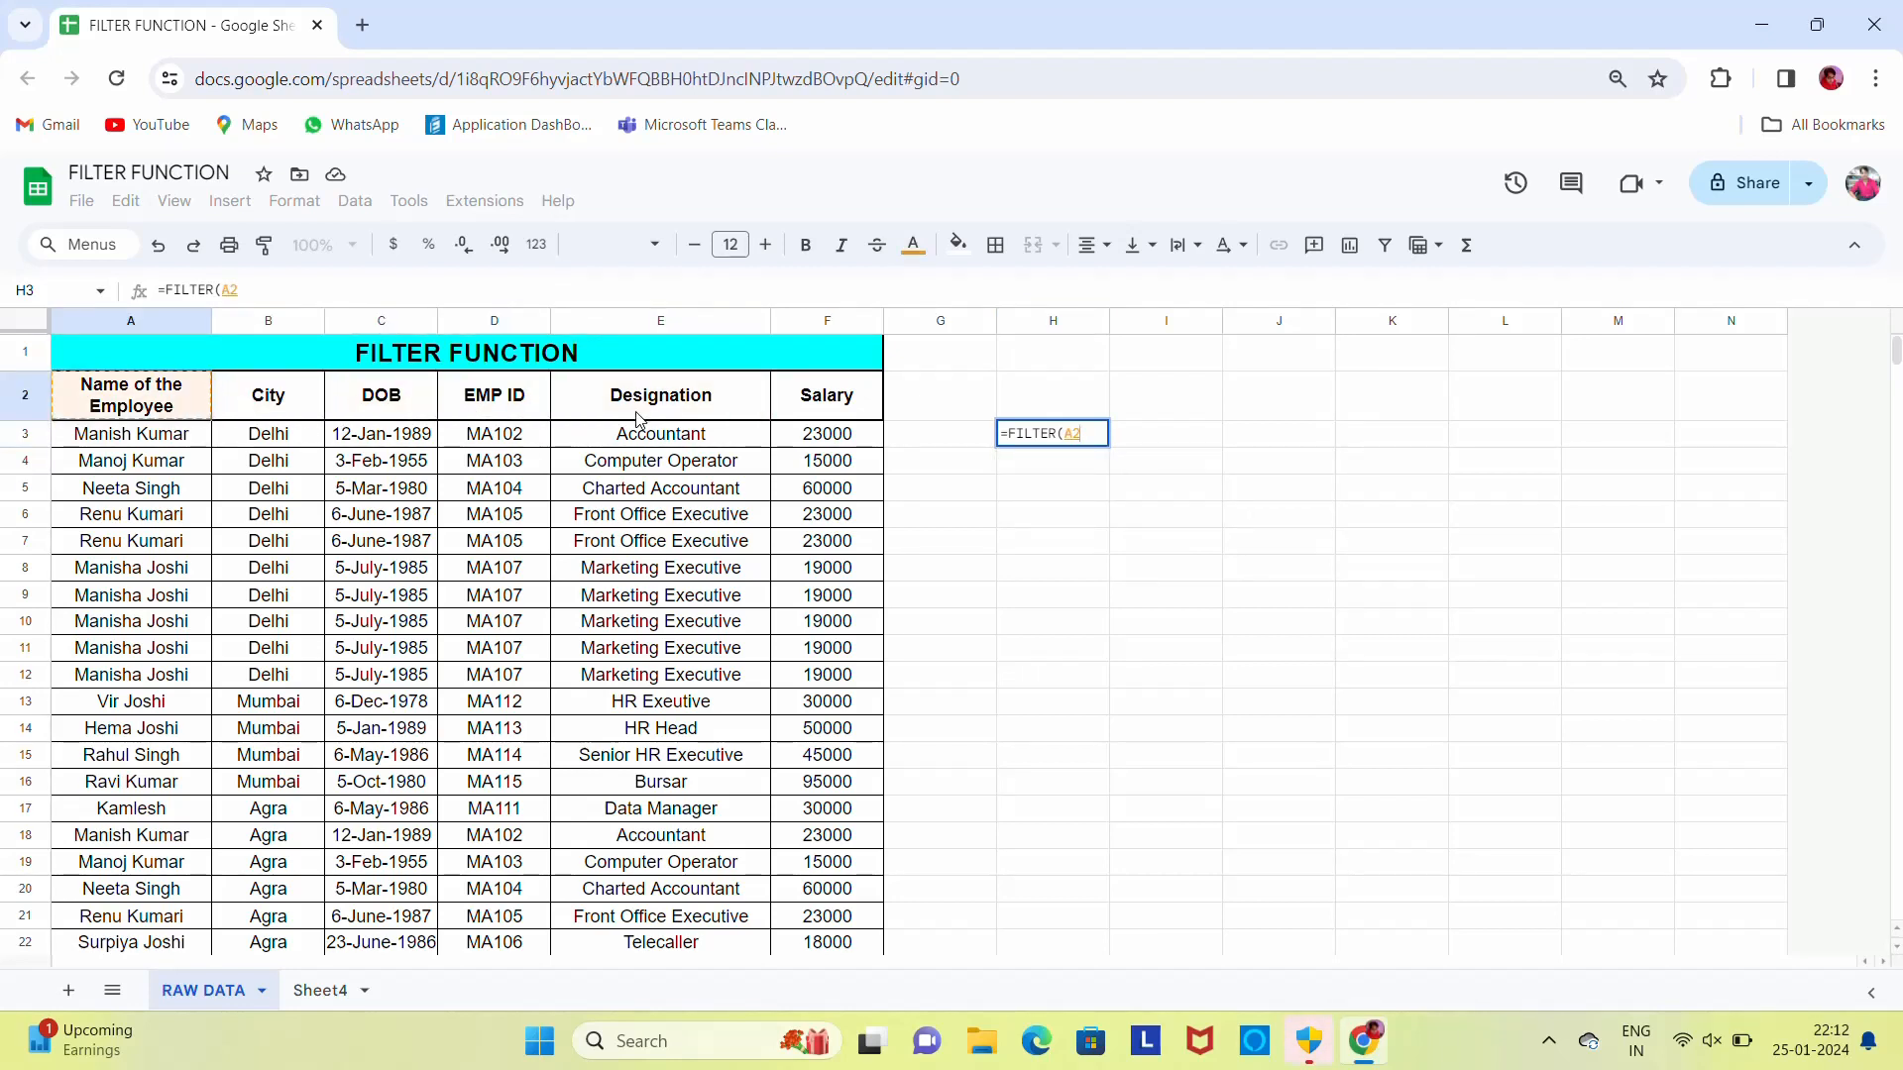
key("shift+Right")
key("shift+Right")
key("shift+Right")
key("shift+Right")
key("shift+Right")
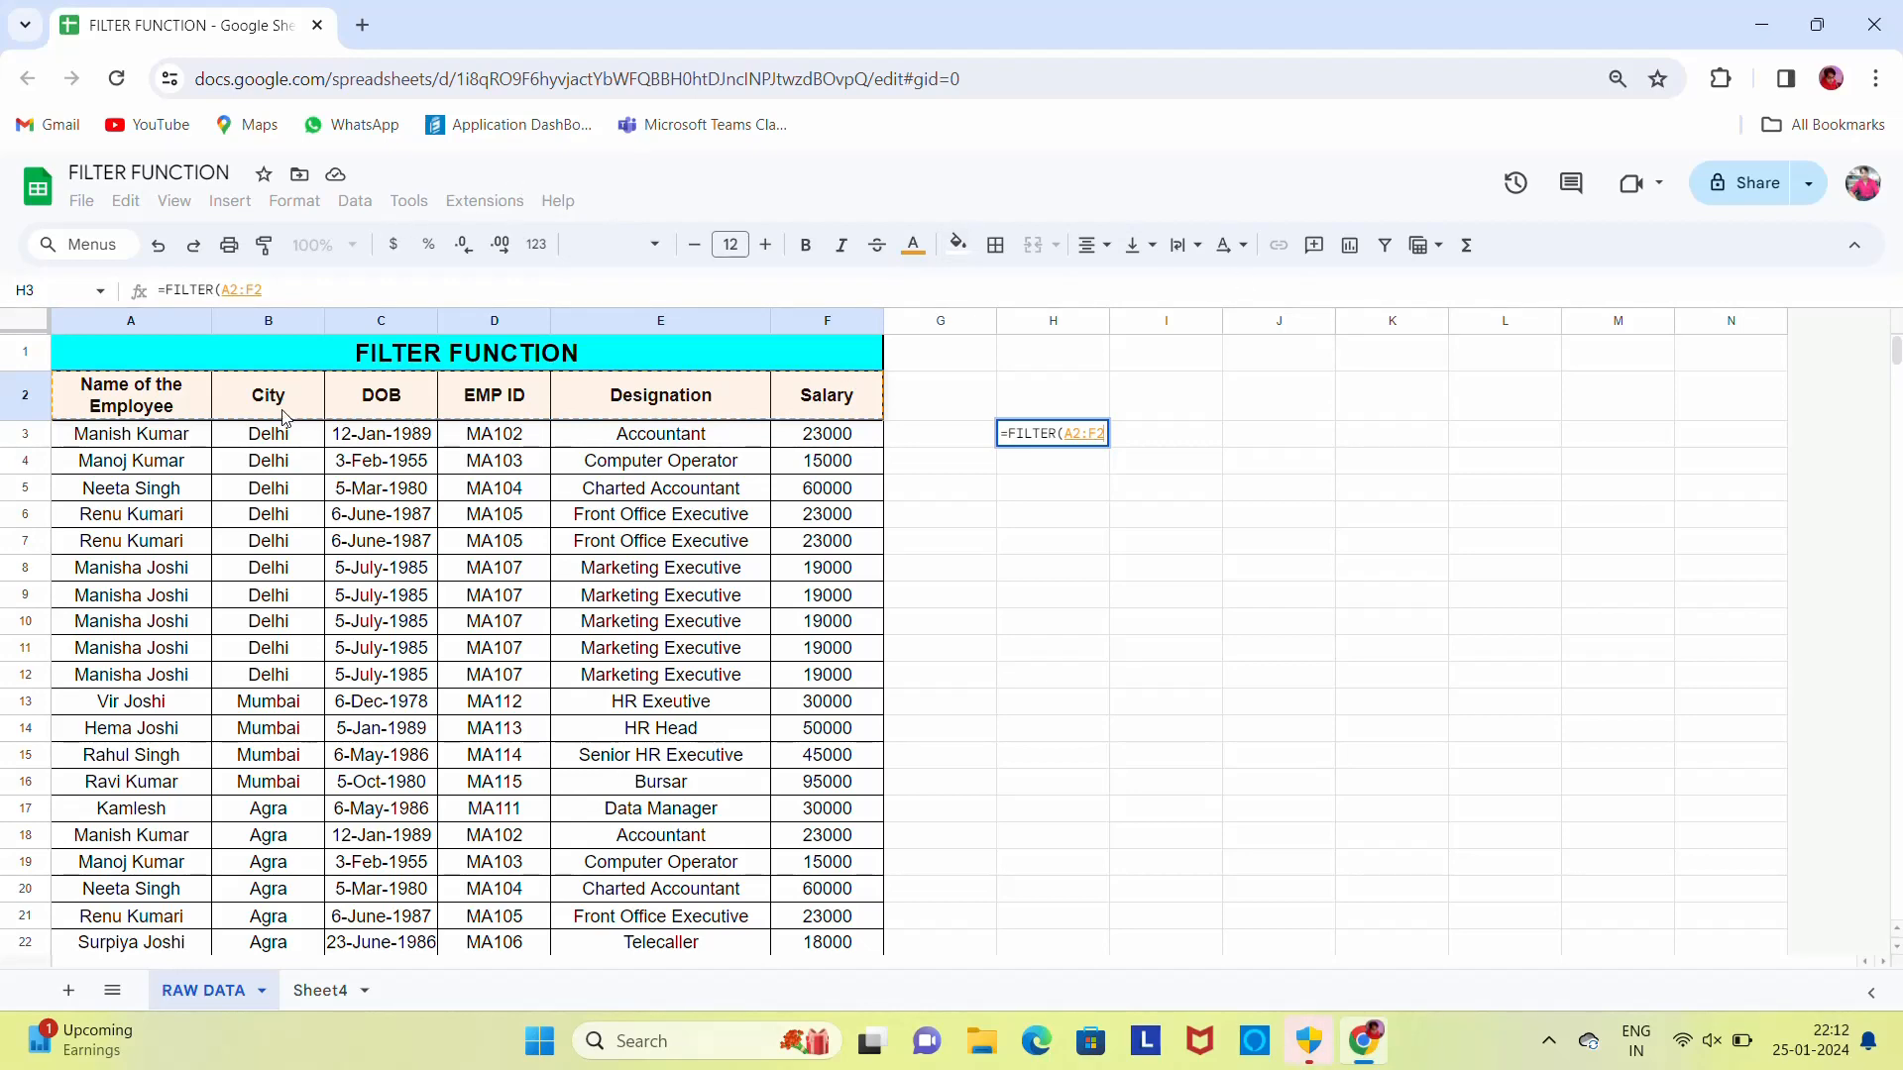
key("ctrl+shift+Down")
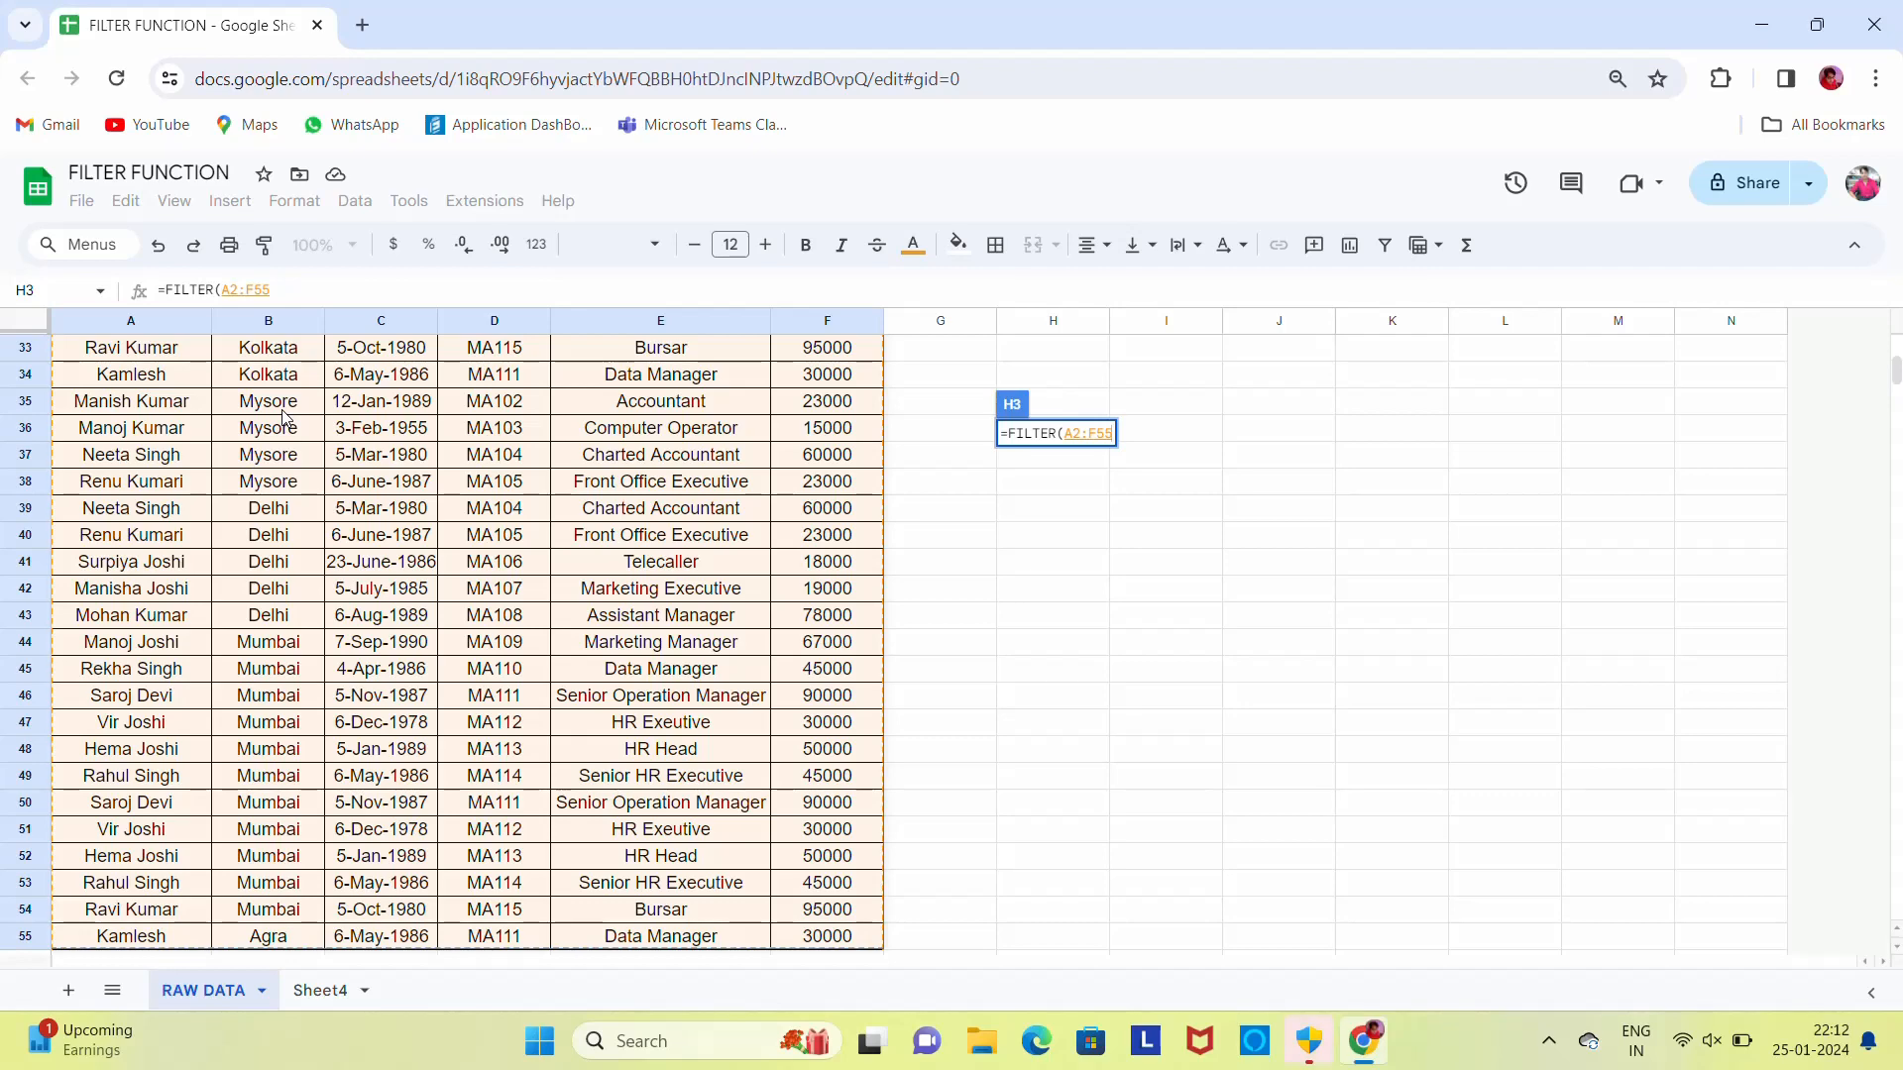
type(",")
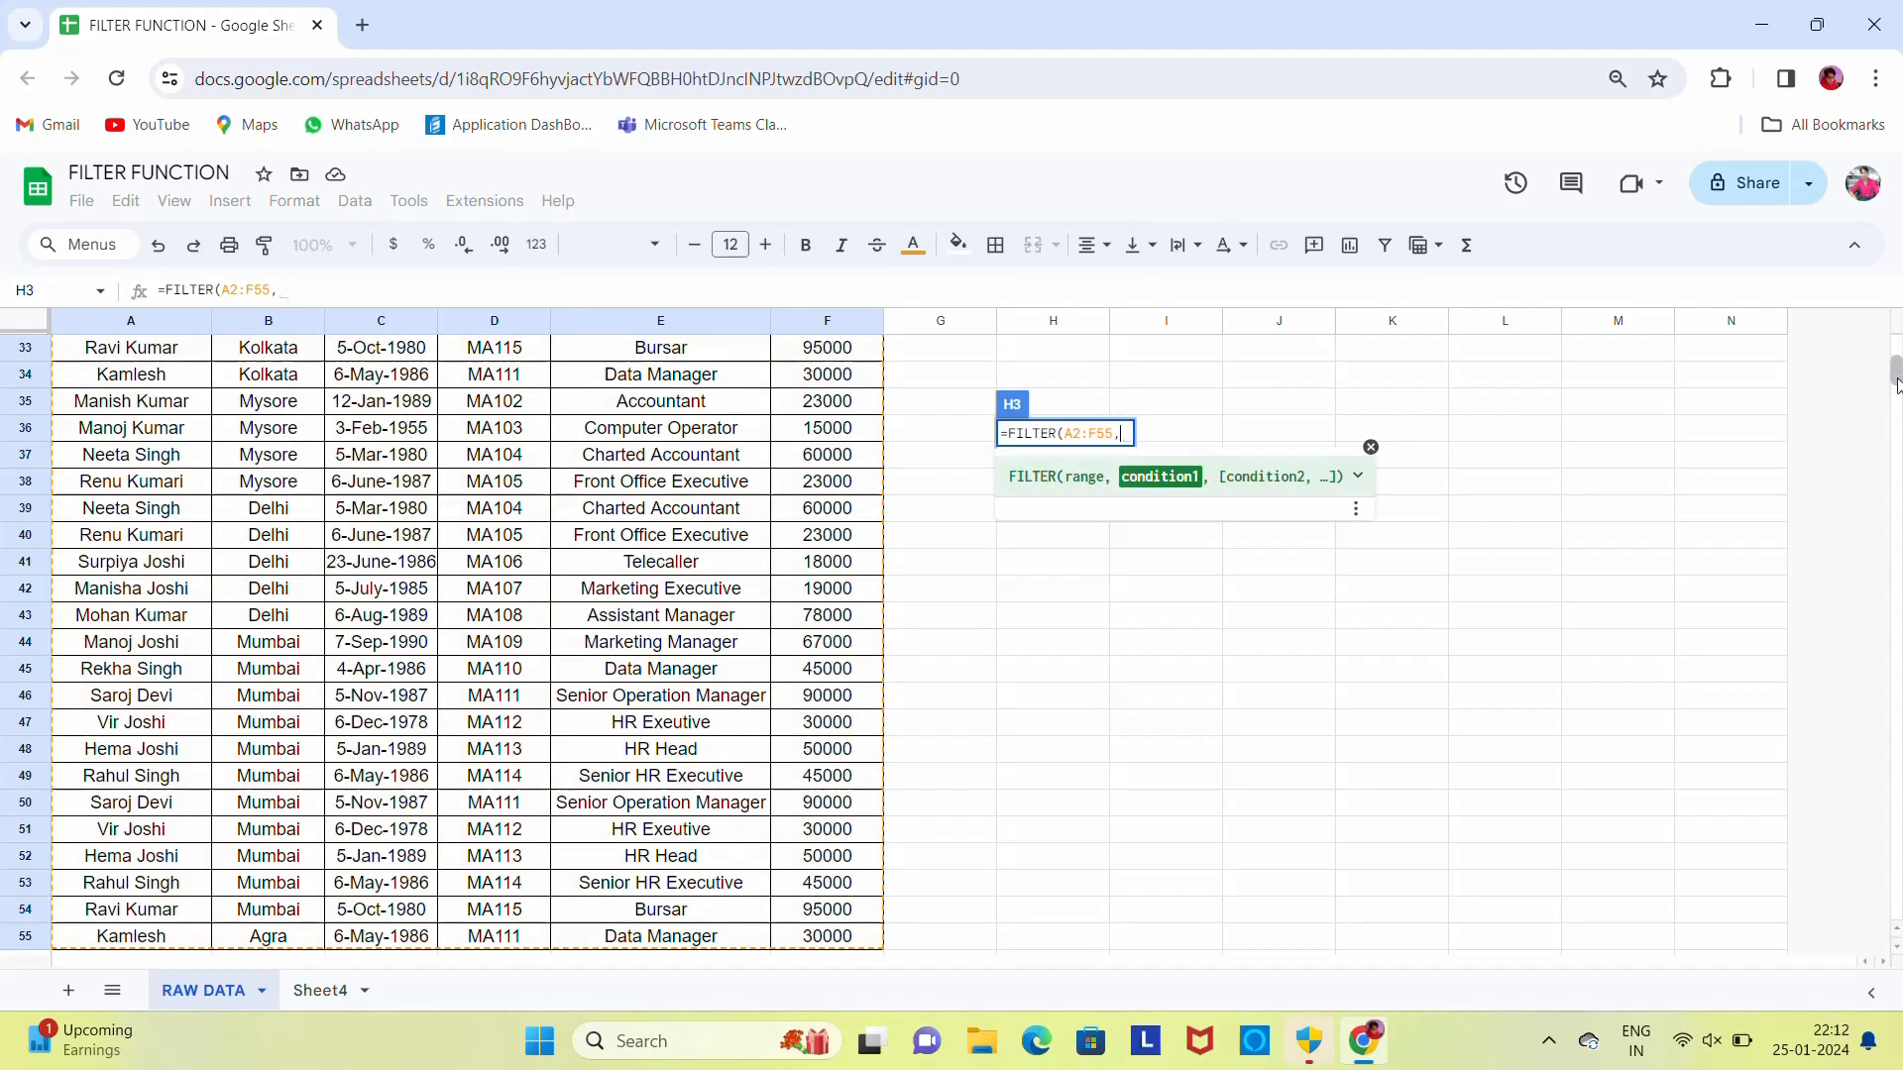
- Complete the FILTER formula with the condition E2:E55="Accountant" and widen column H slightly to fit the names
left_click_drag(1896, 385, 1896, 363)
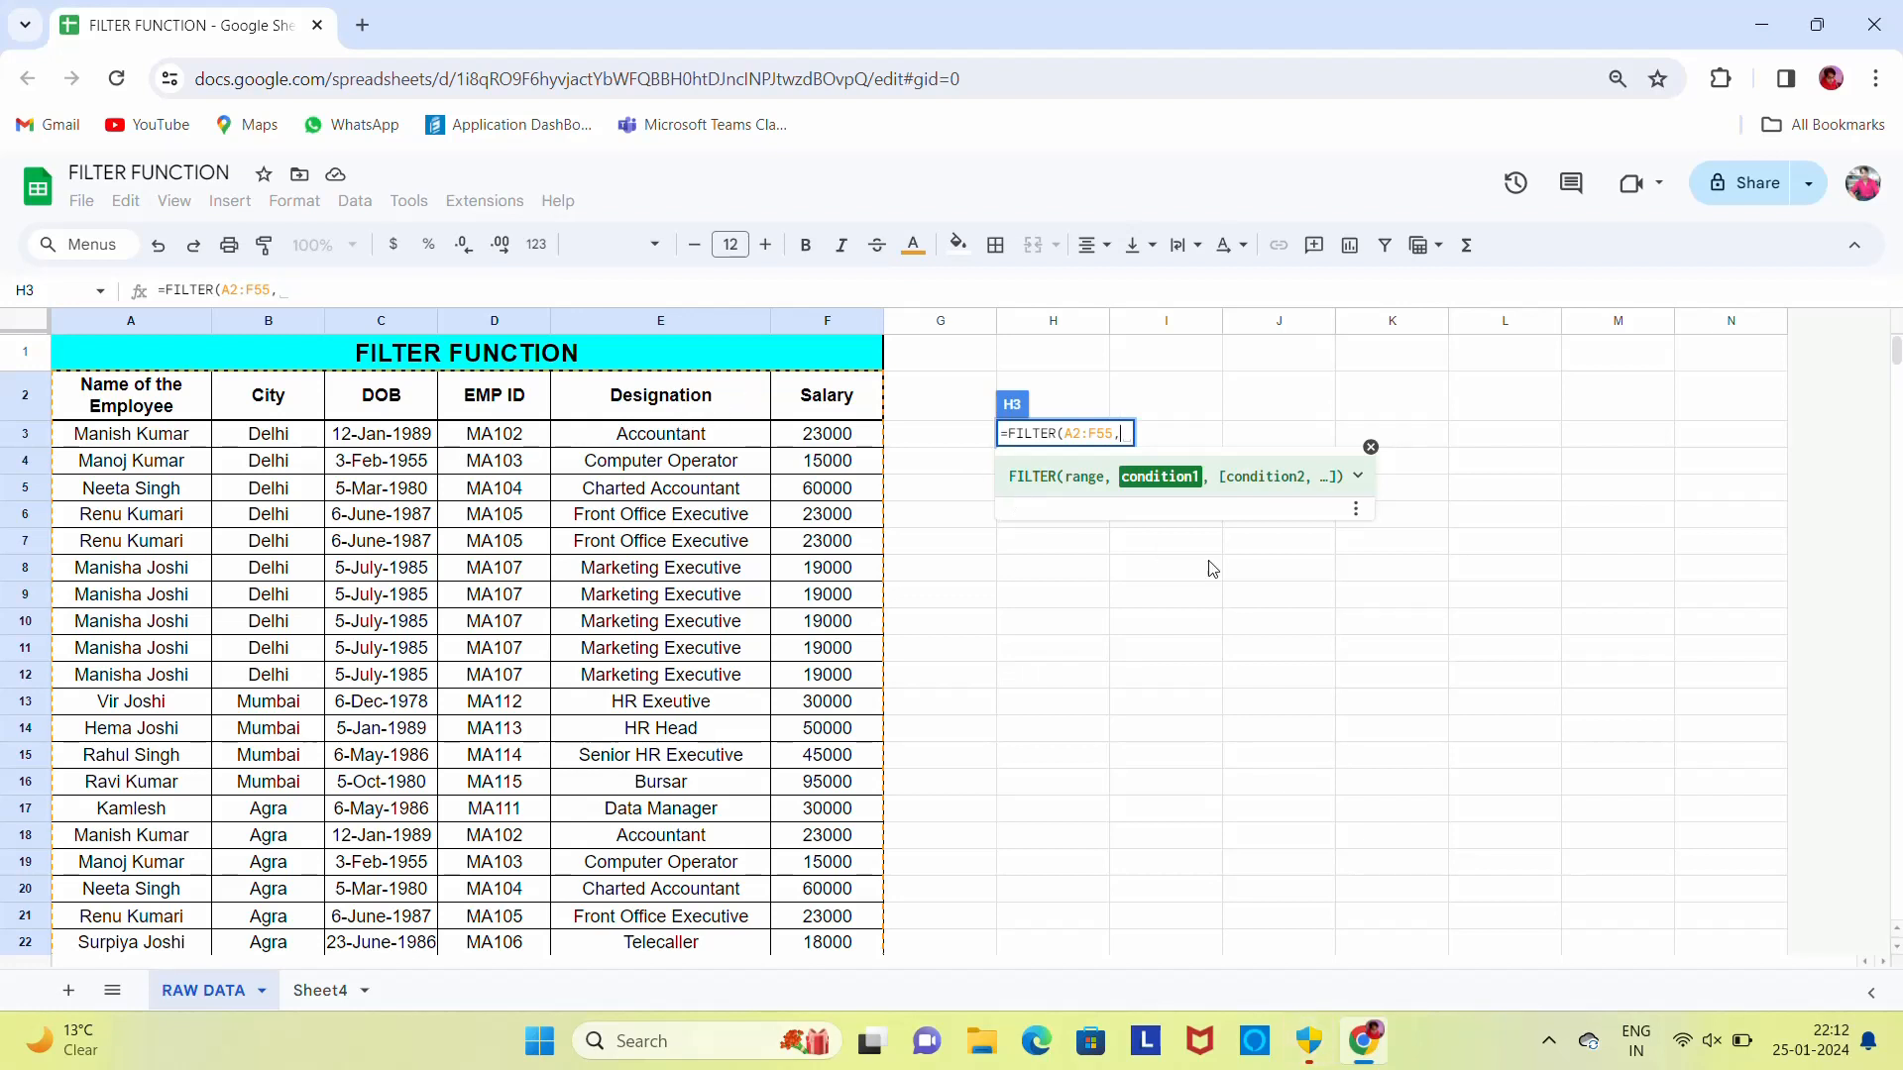
left_click(686, 415)
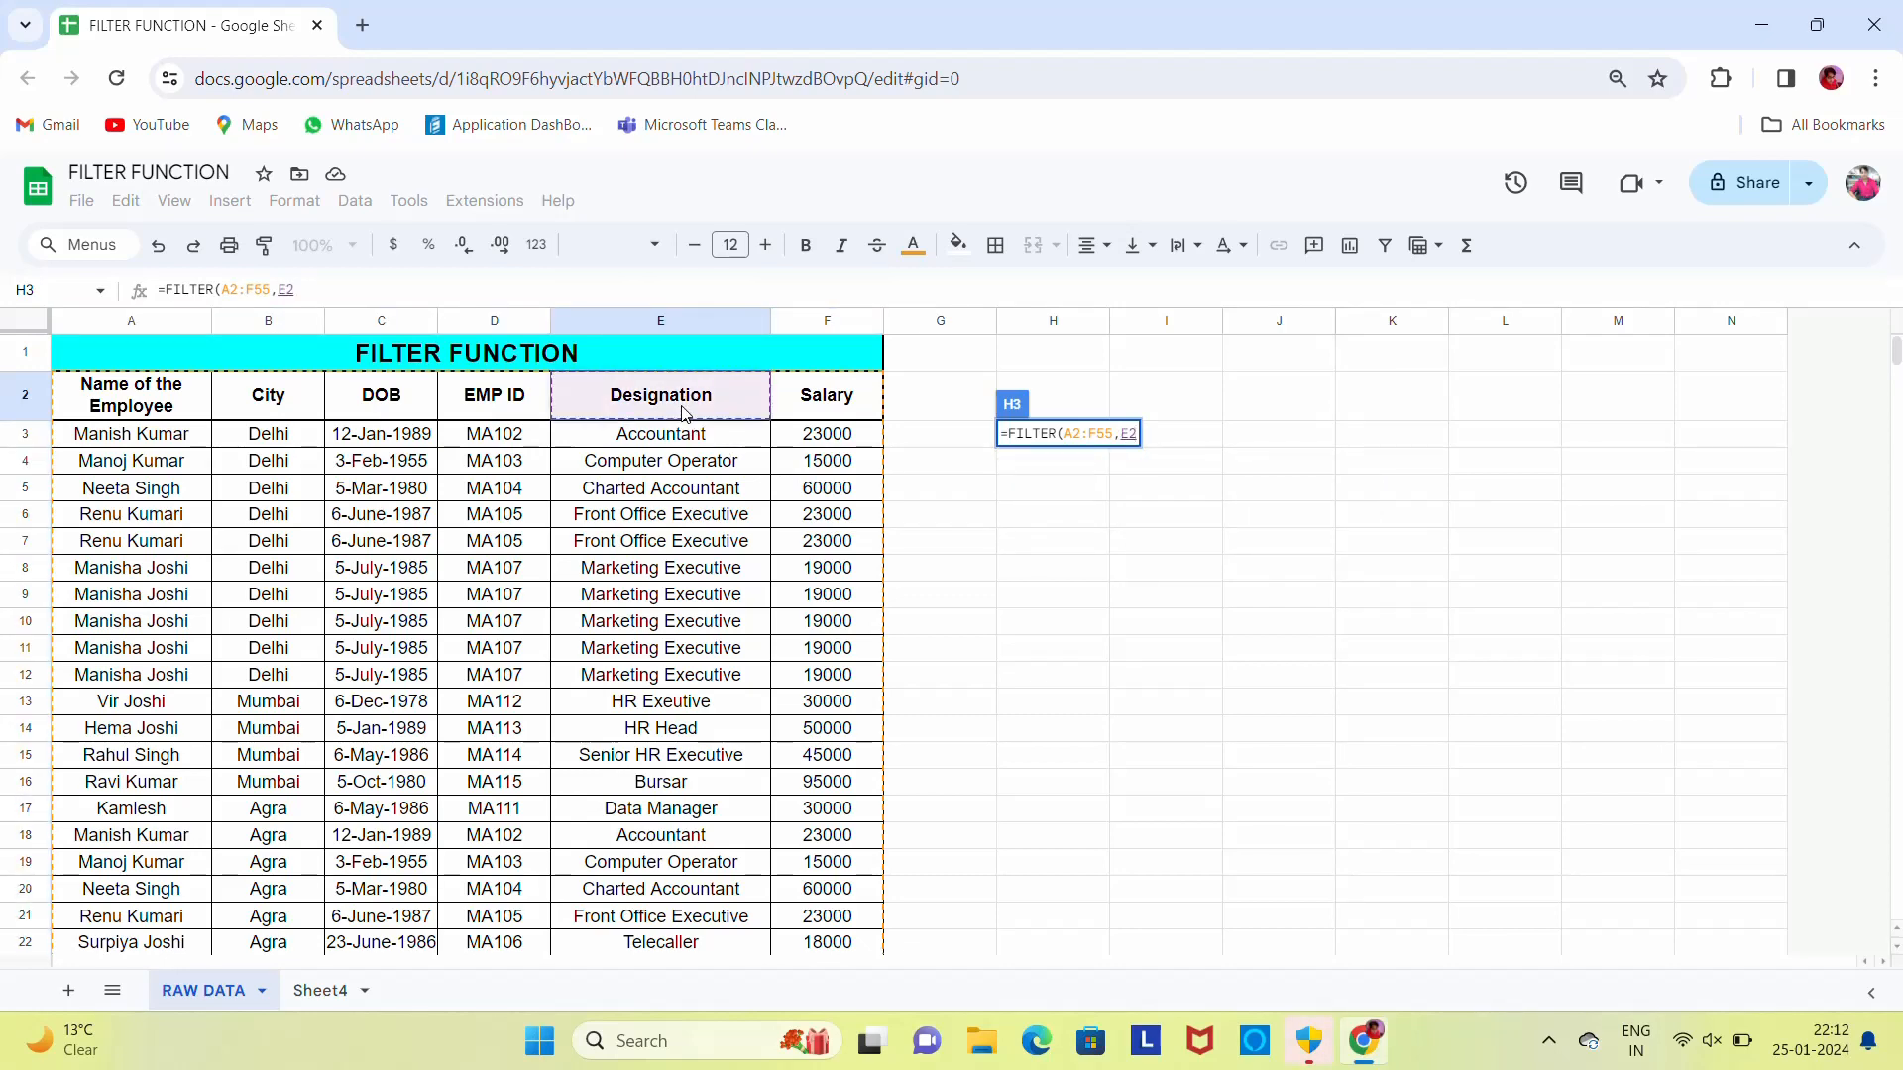
key("ctrl+shift+Down")
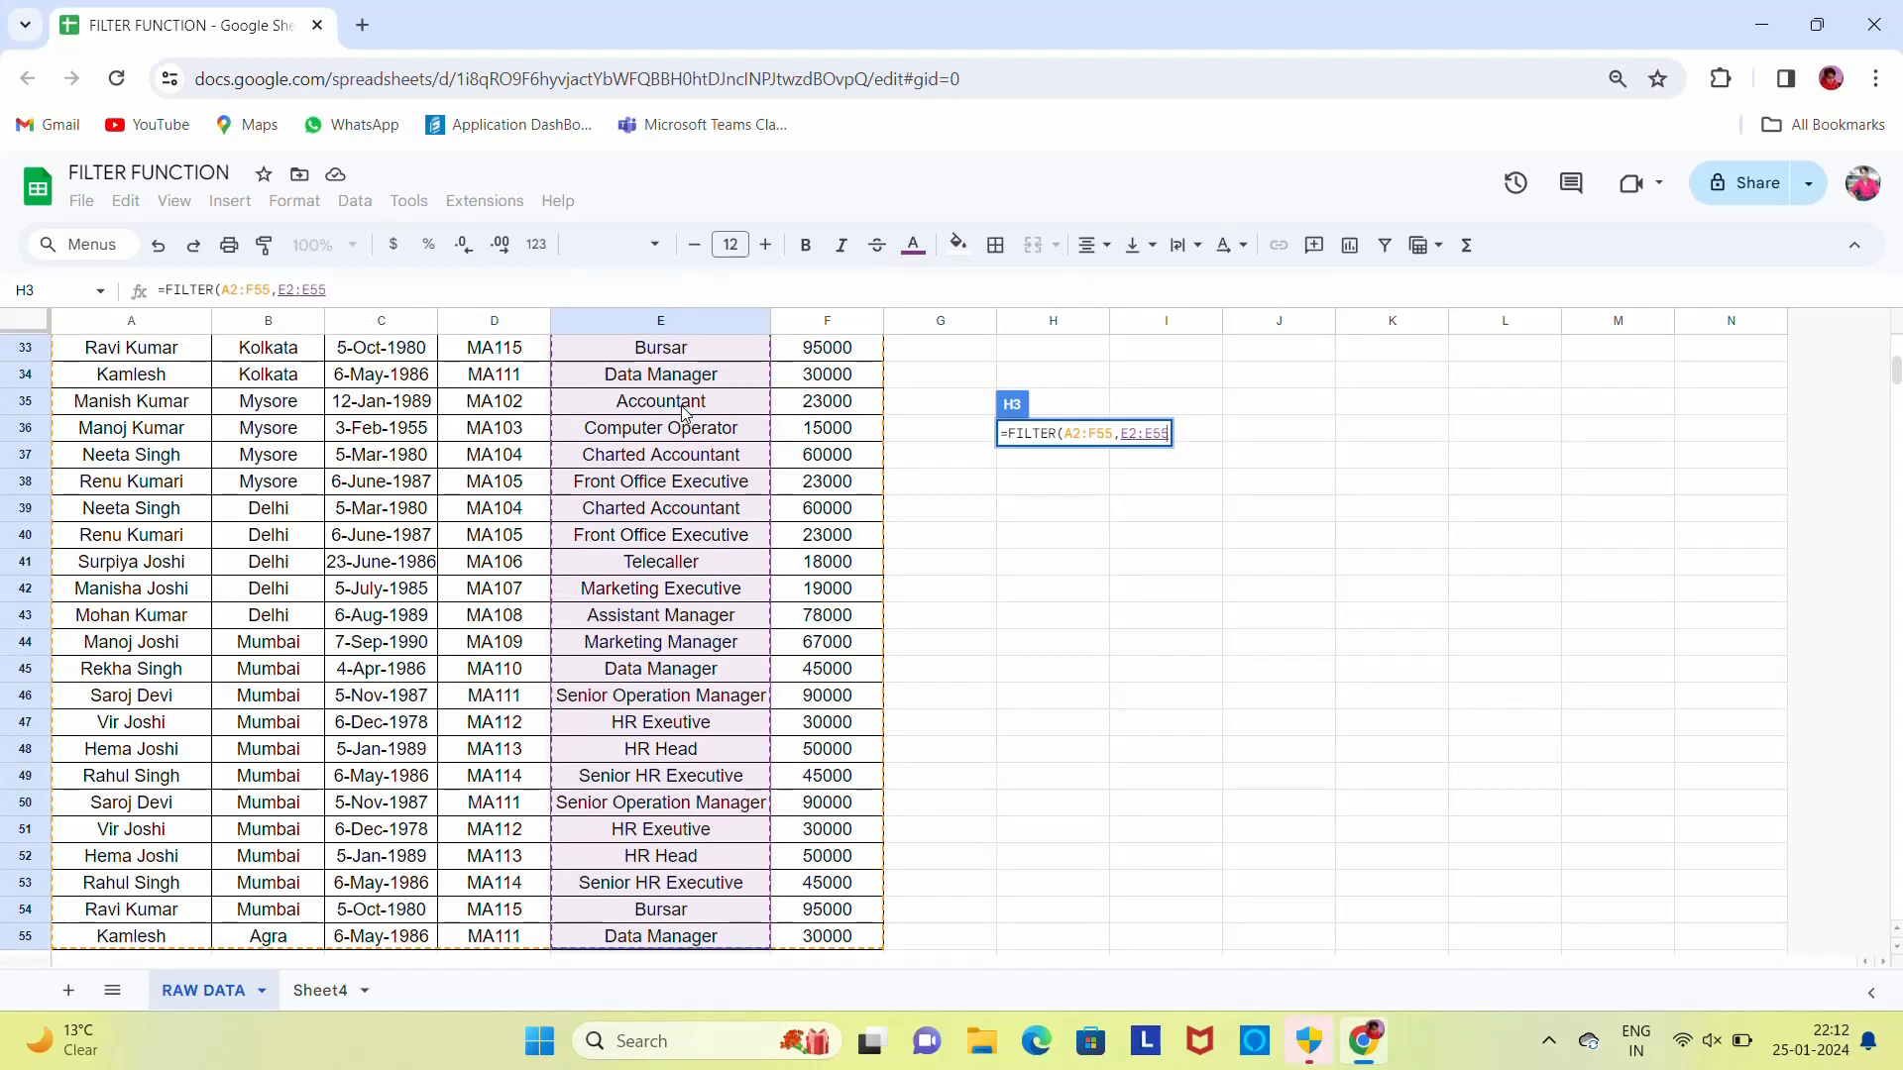
left_click_drag(1894, 373, 1895, 349)
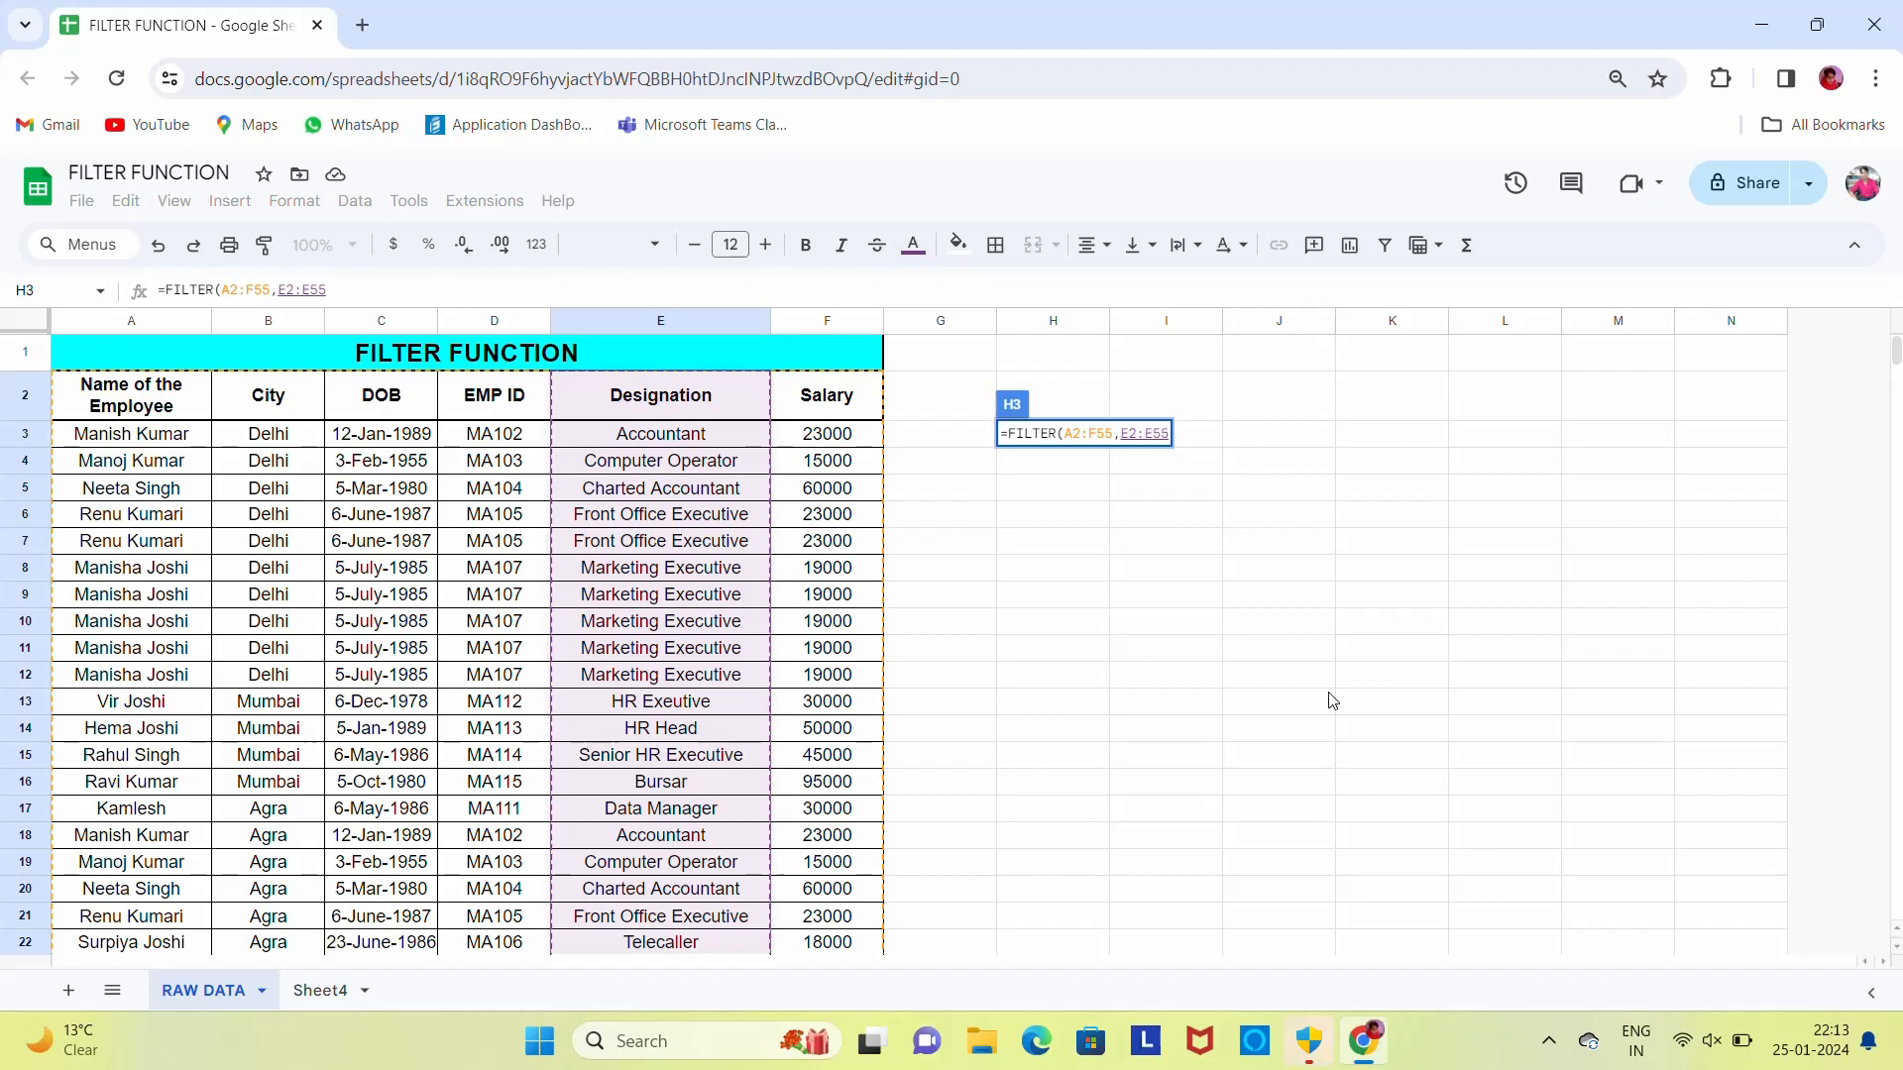
type("=\"")
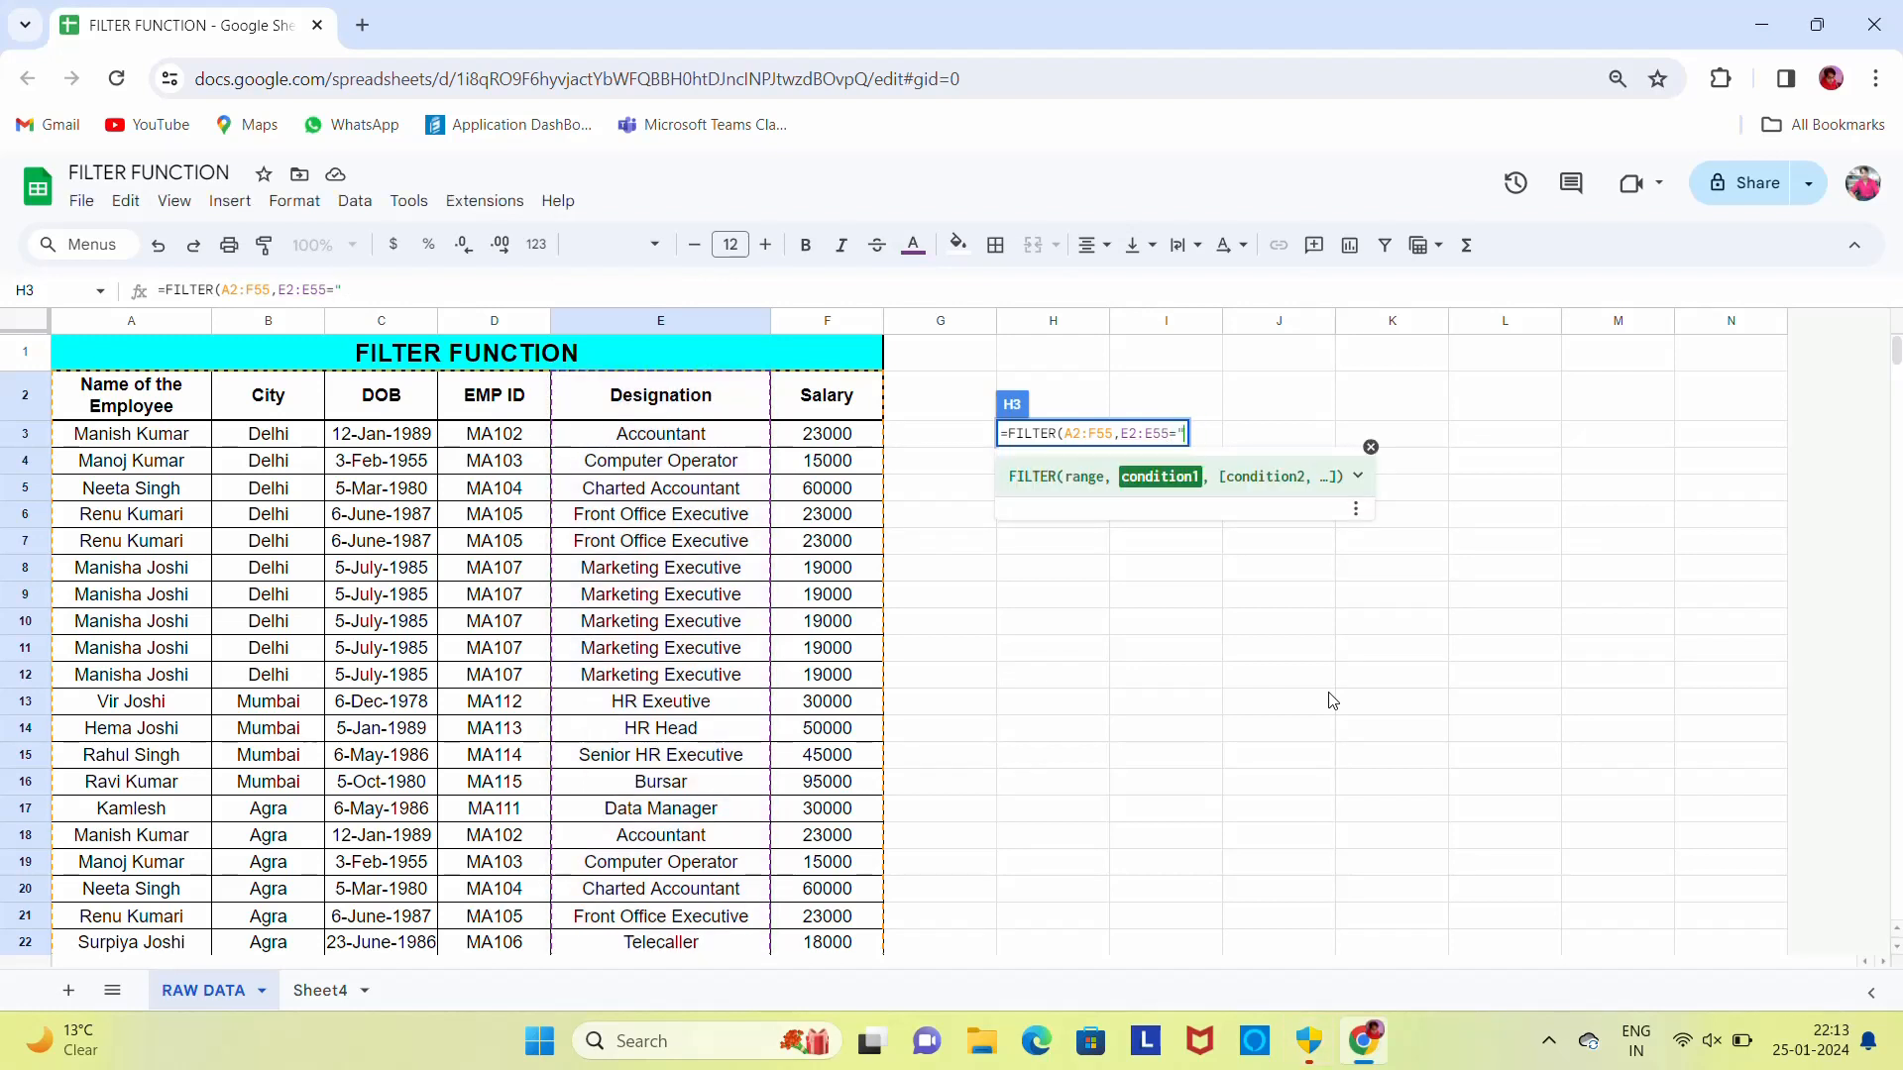
type("Accoun")
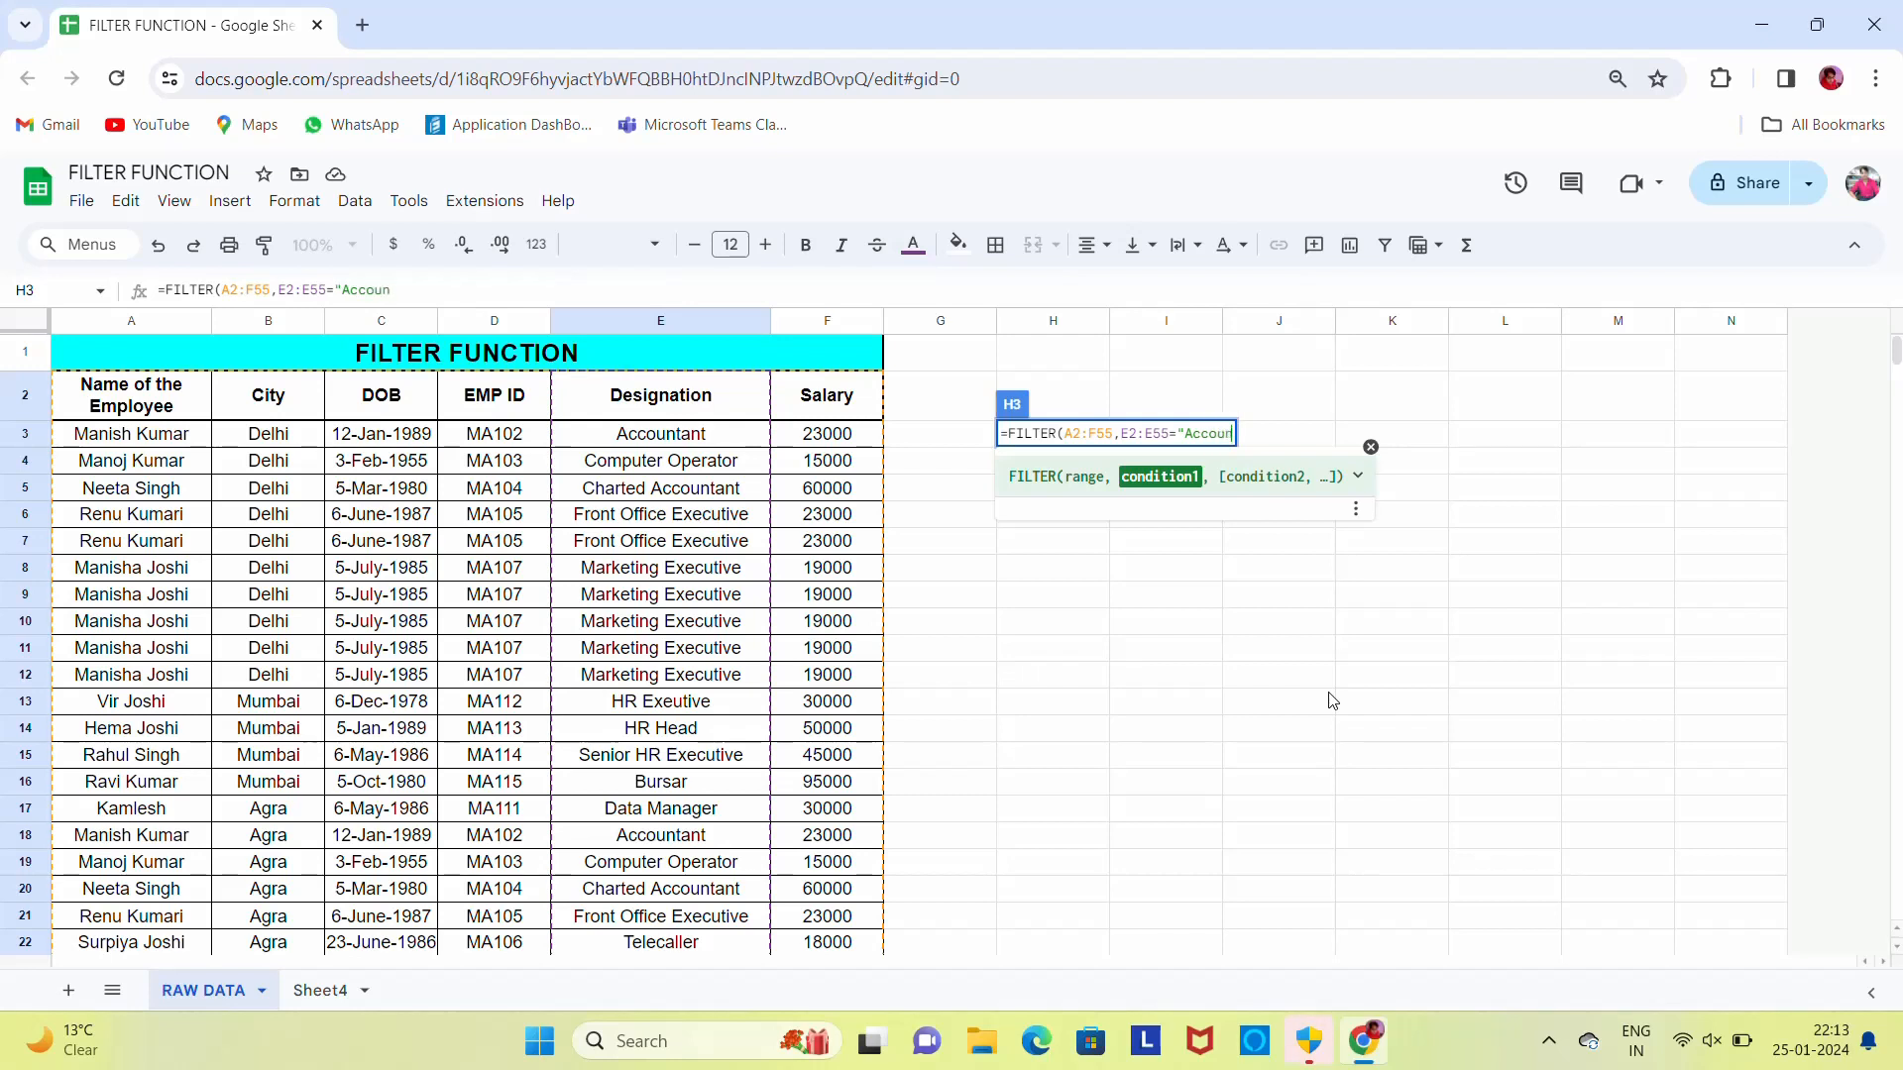
type("tant\")")
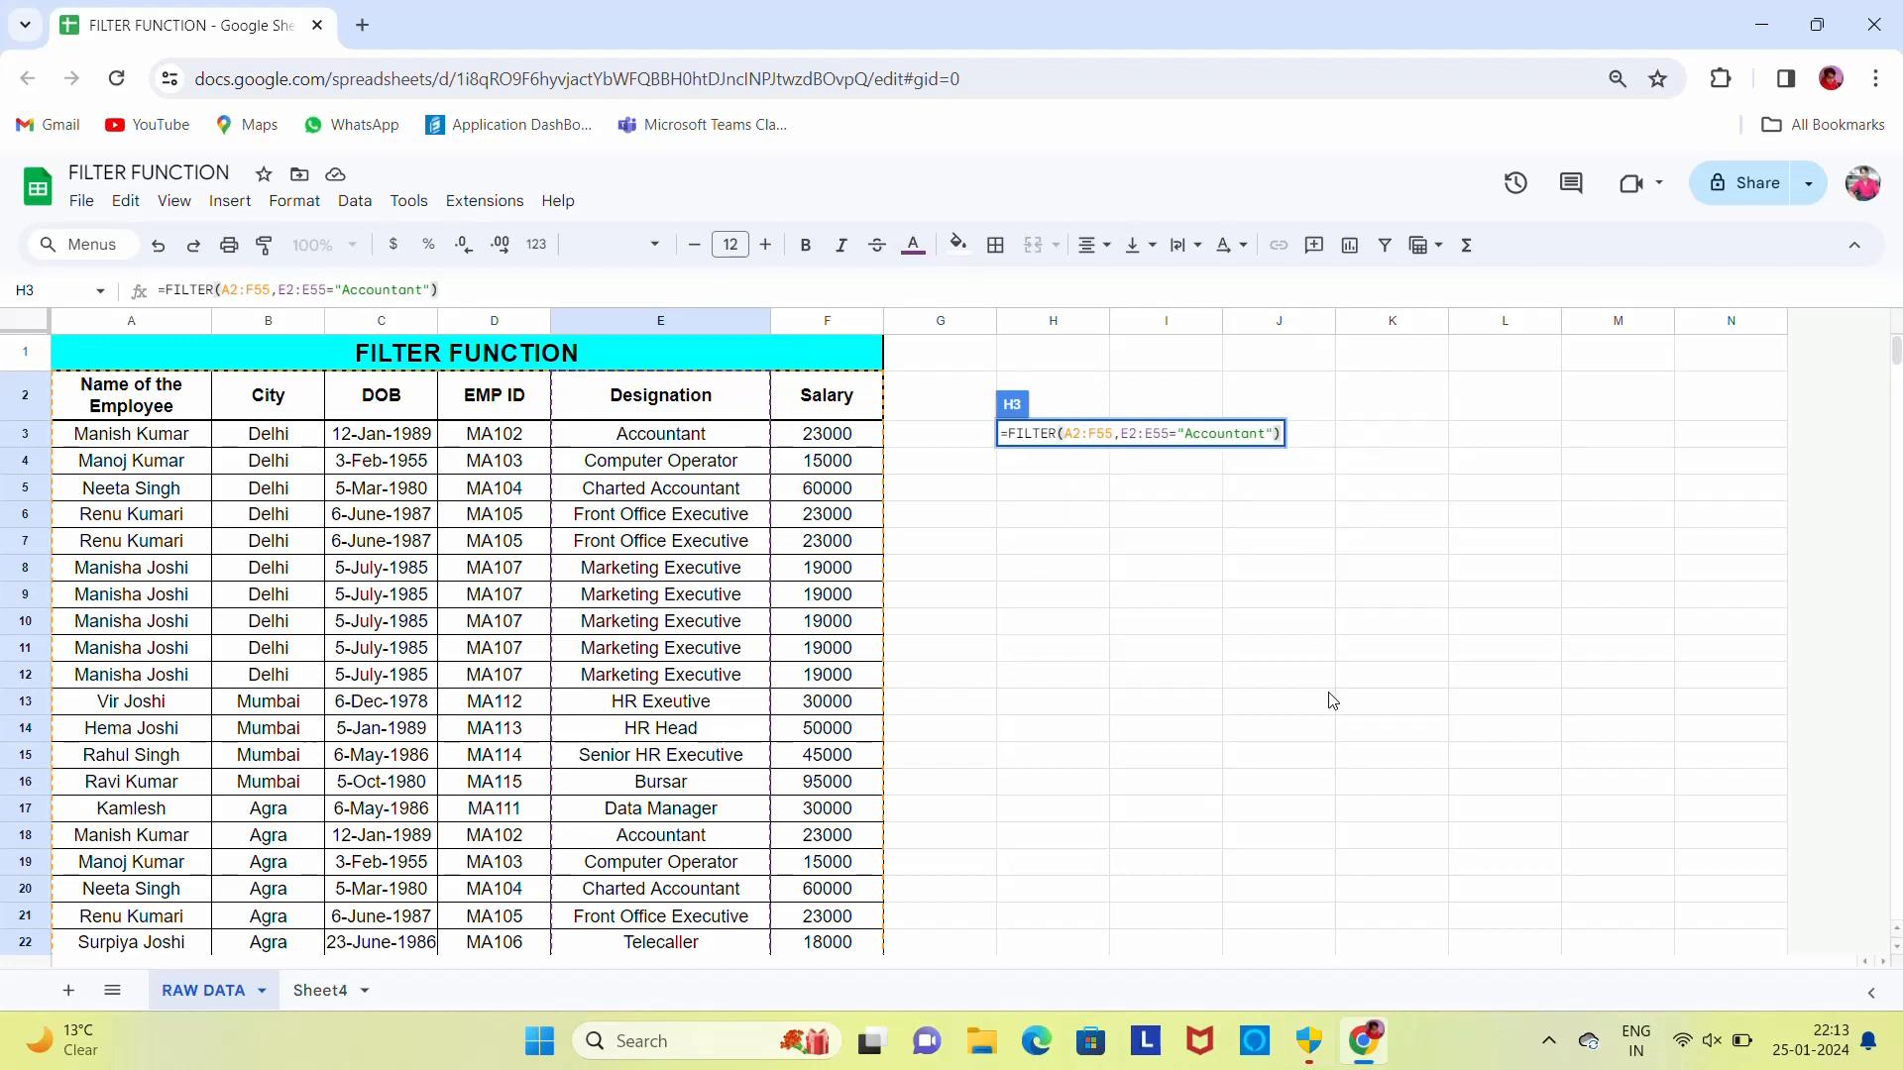
key("Return")
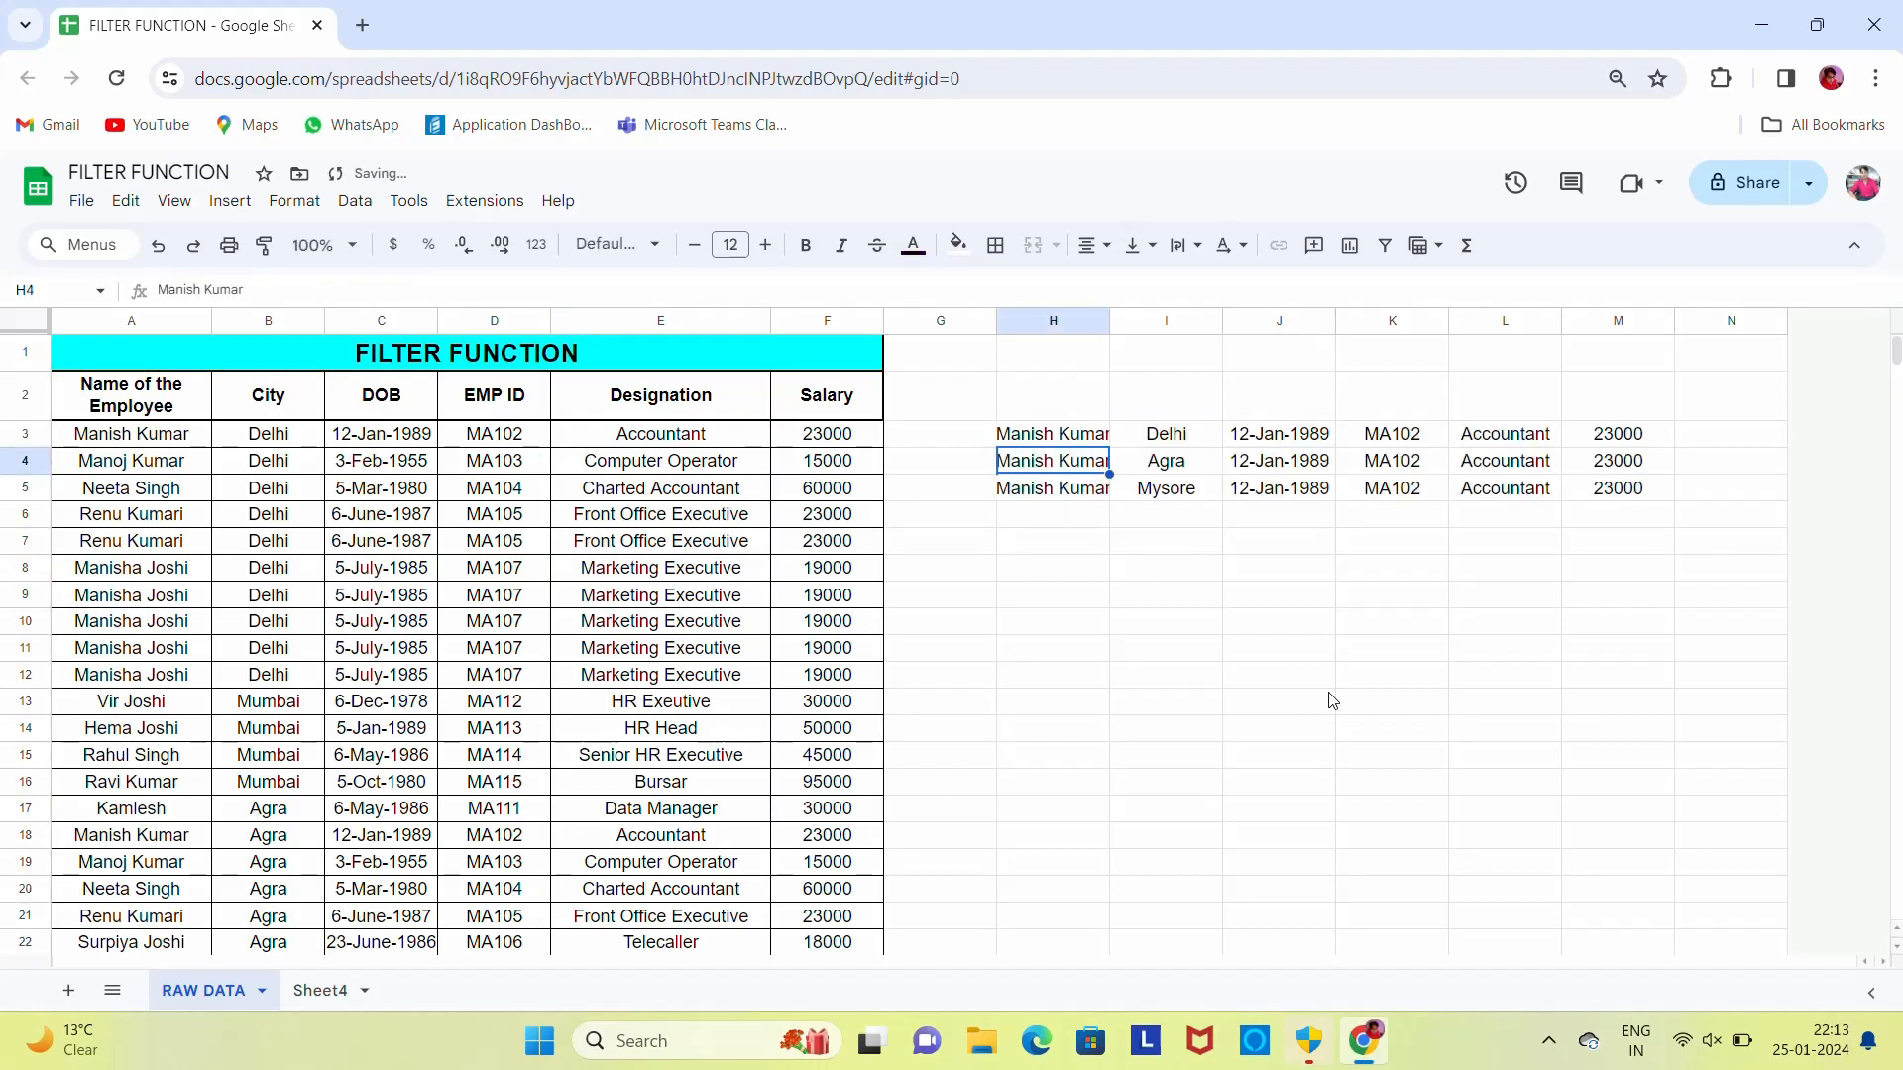
left_click_drag(1109, 321, 1121, 321)
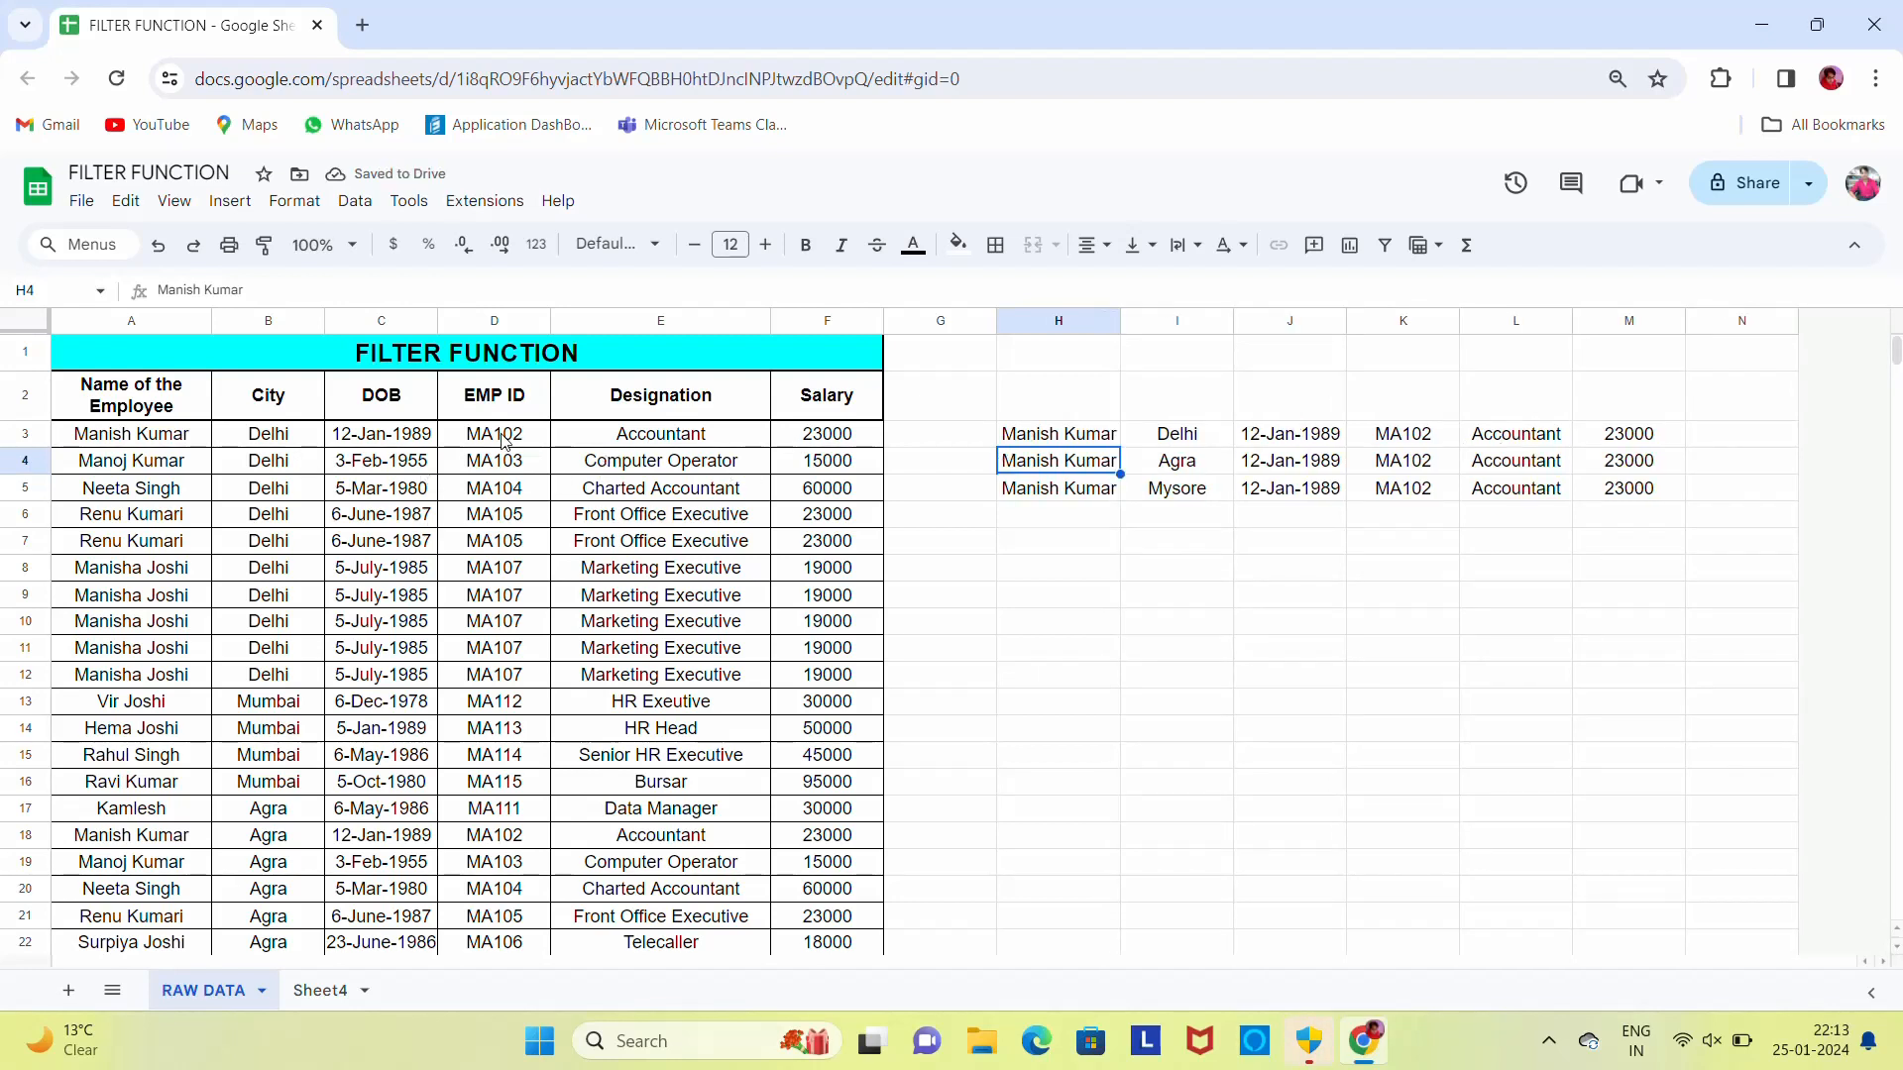
- Change the condition of the FILTER formula in H3 to E2:E55="Computer Operator"
left_click(1069, 442)
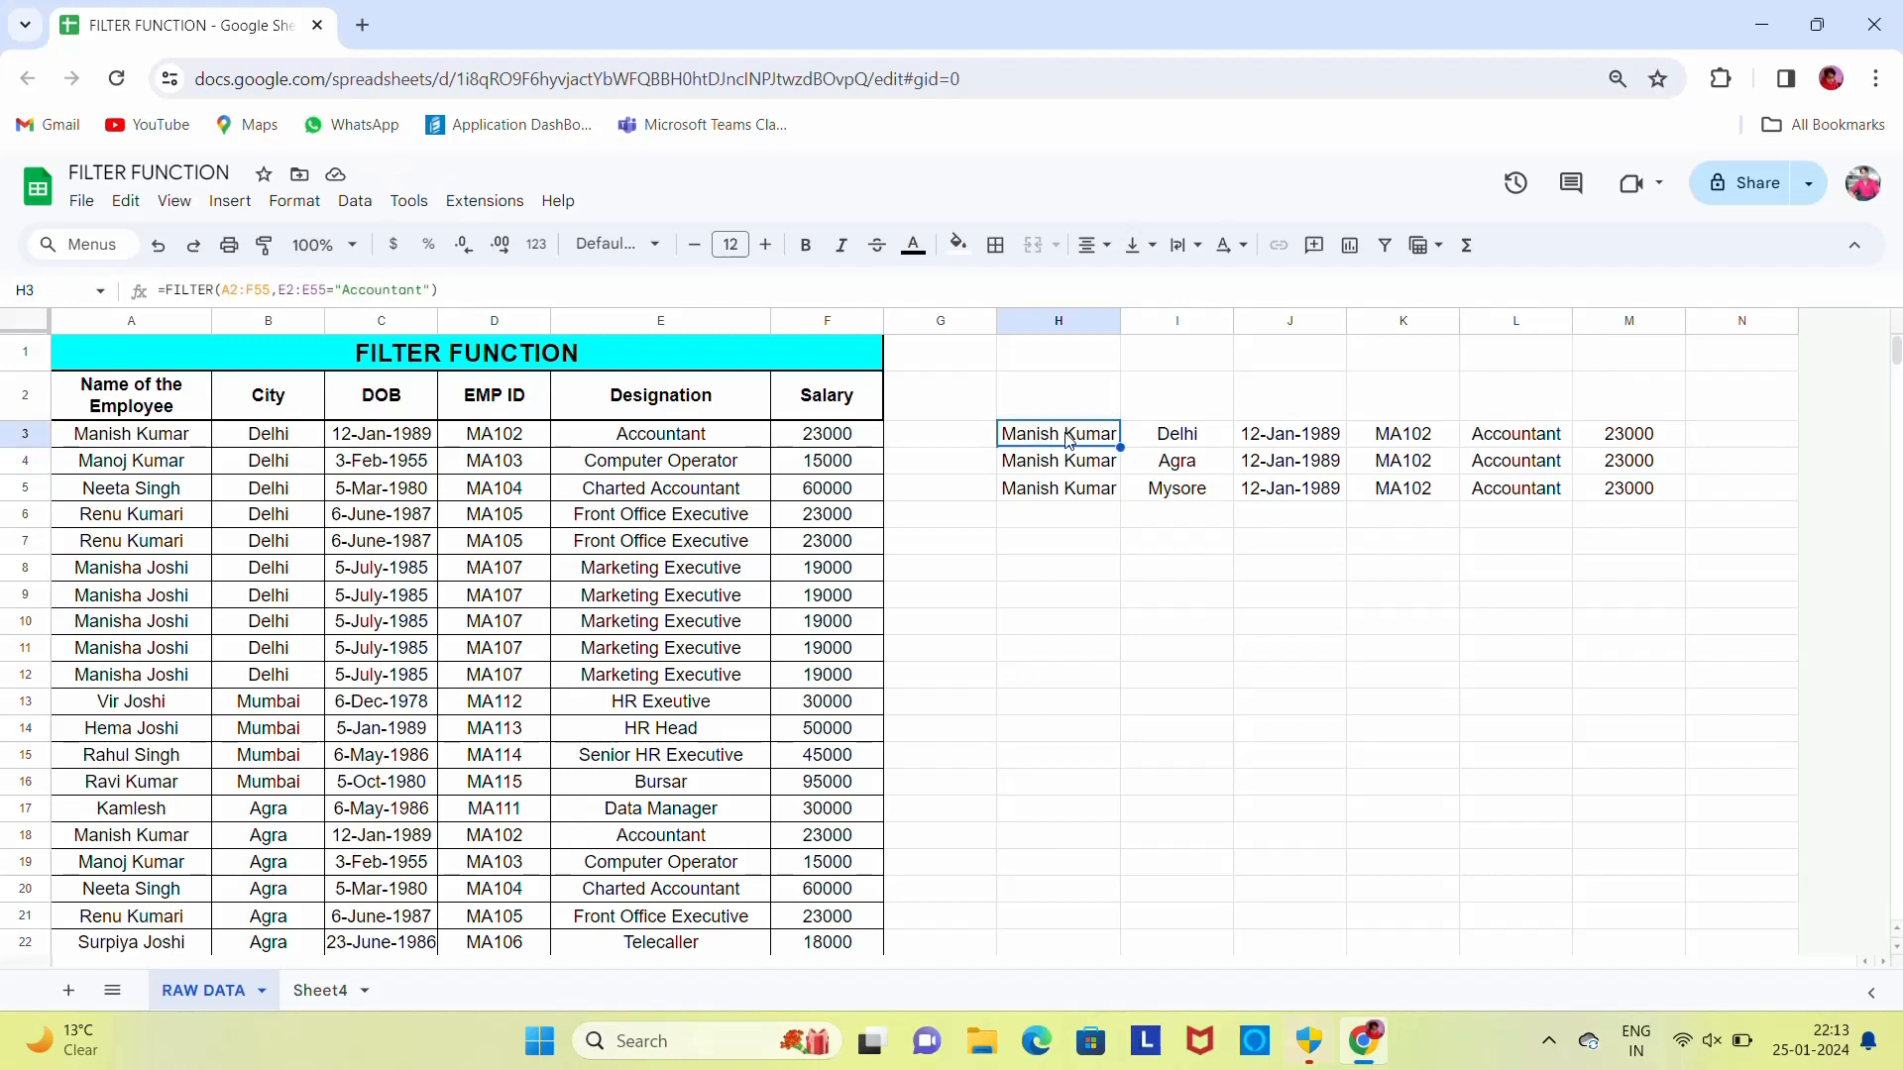
double_click(1069, 442)
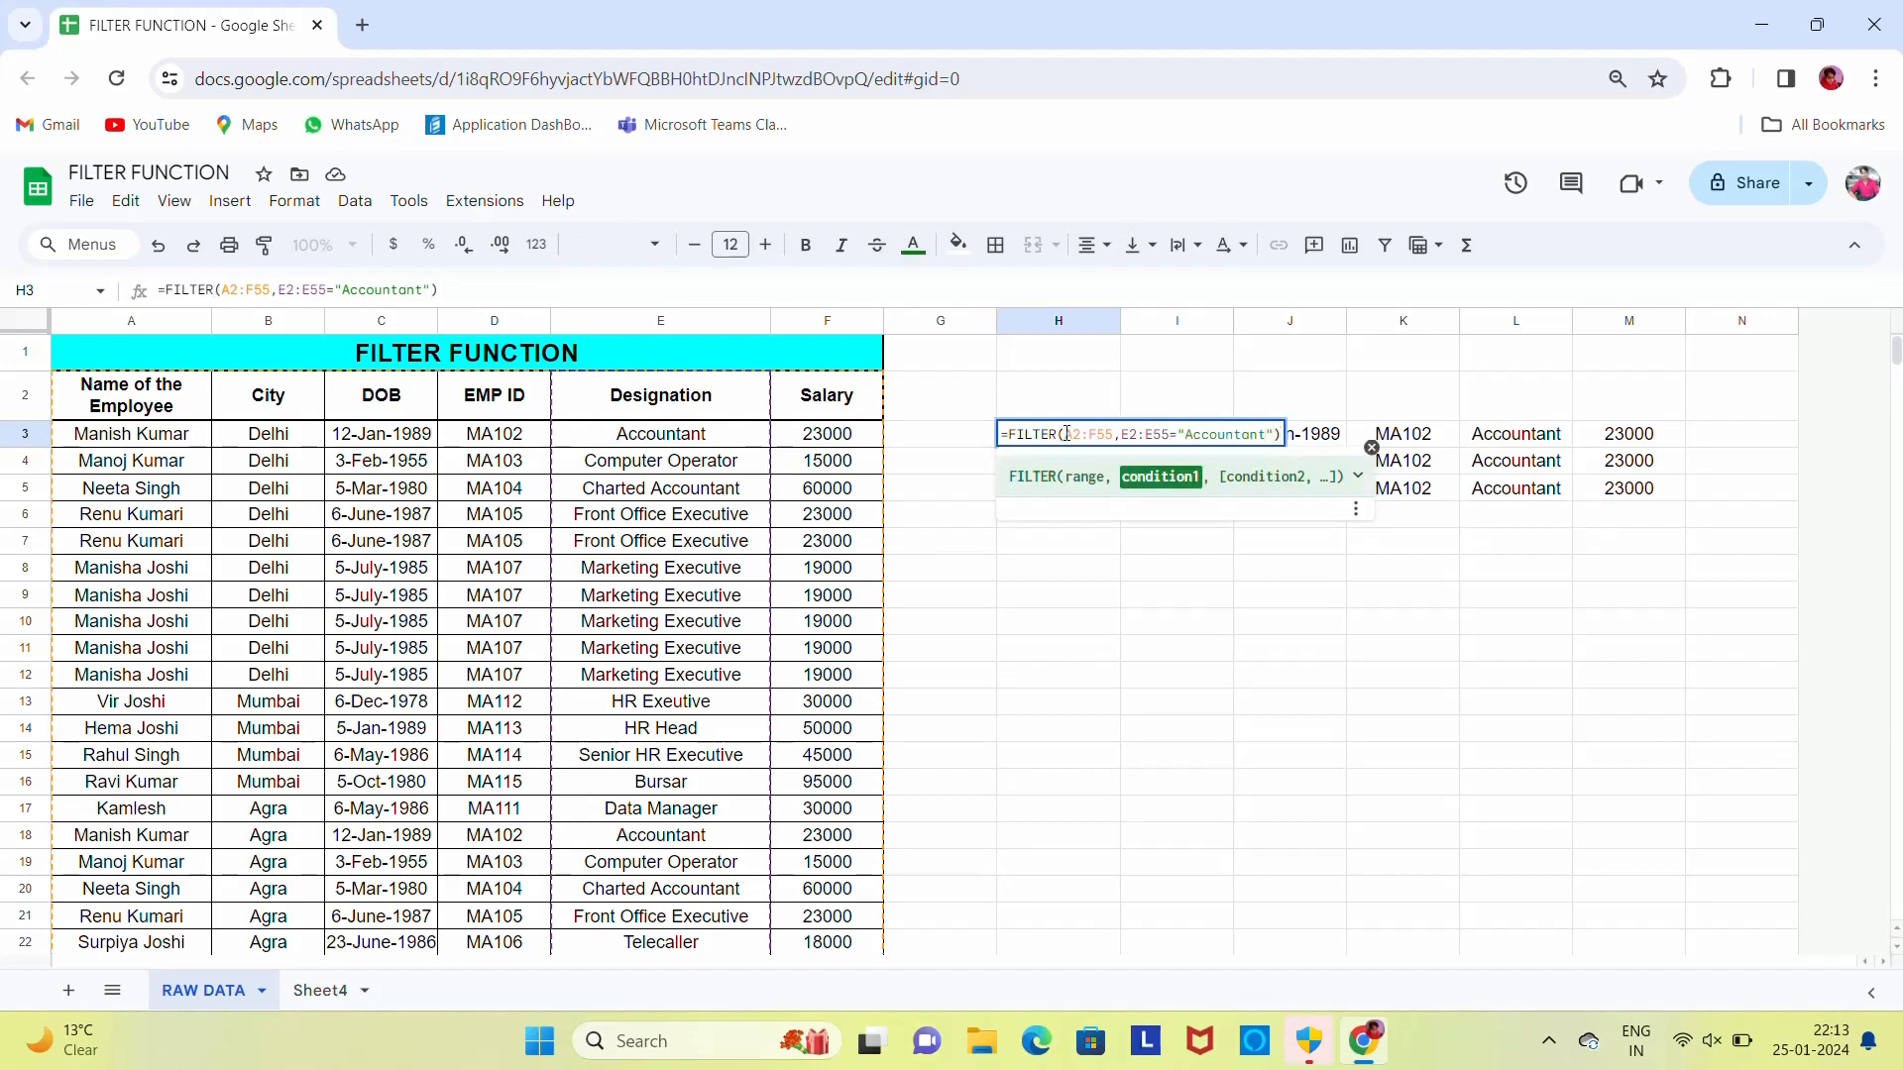
key("ctrl+shift+Left")
type("C")
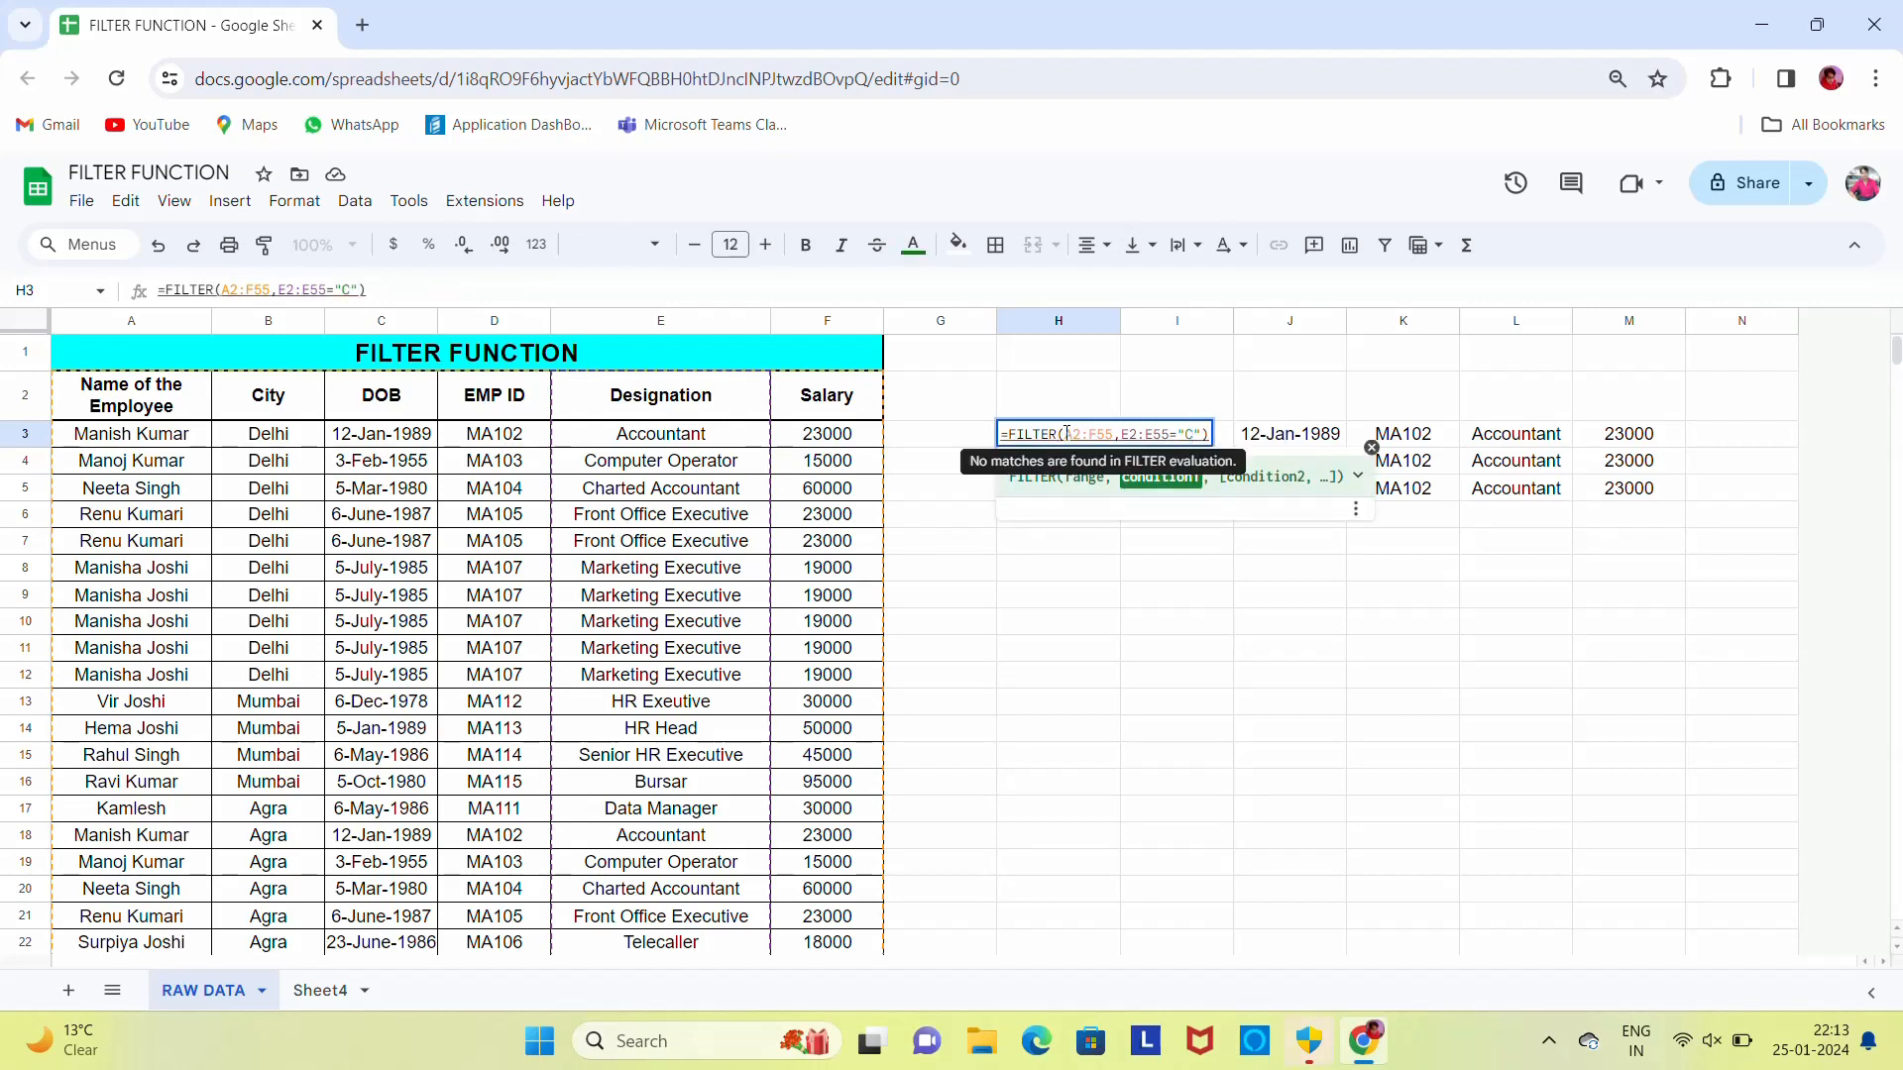
type("ompu")
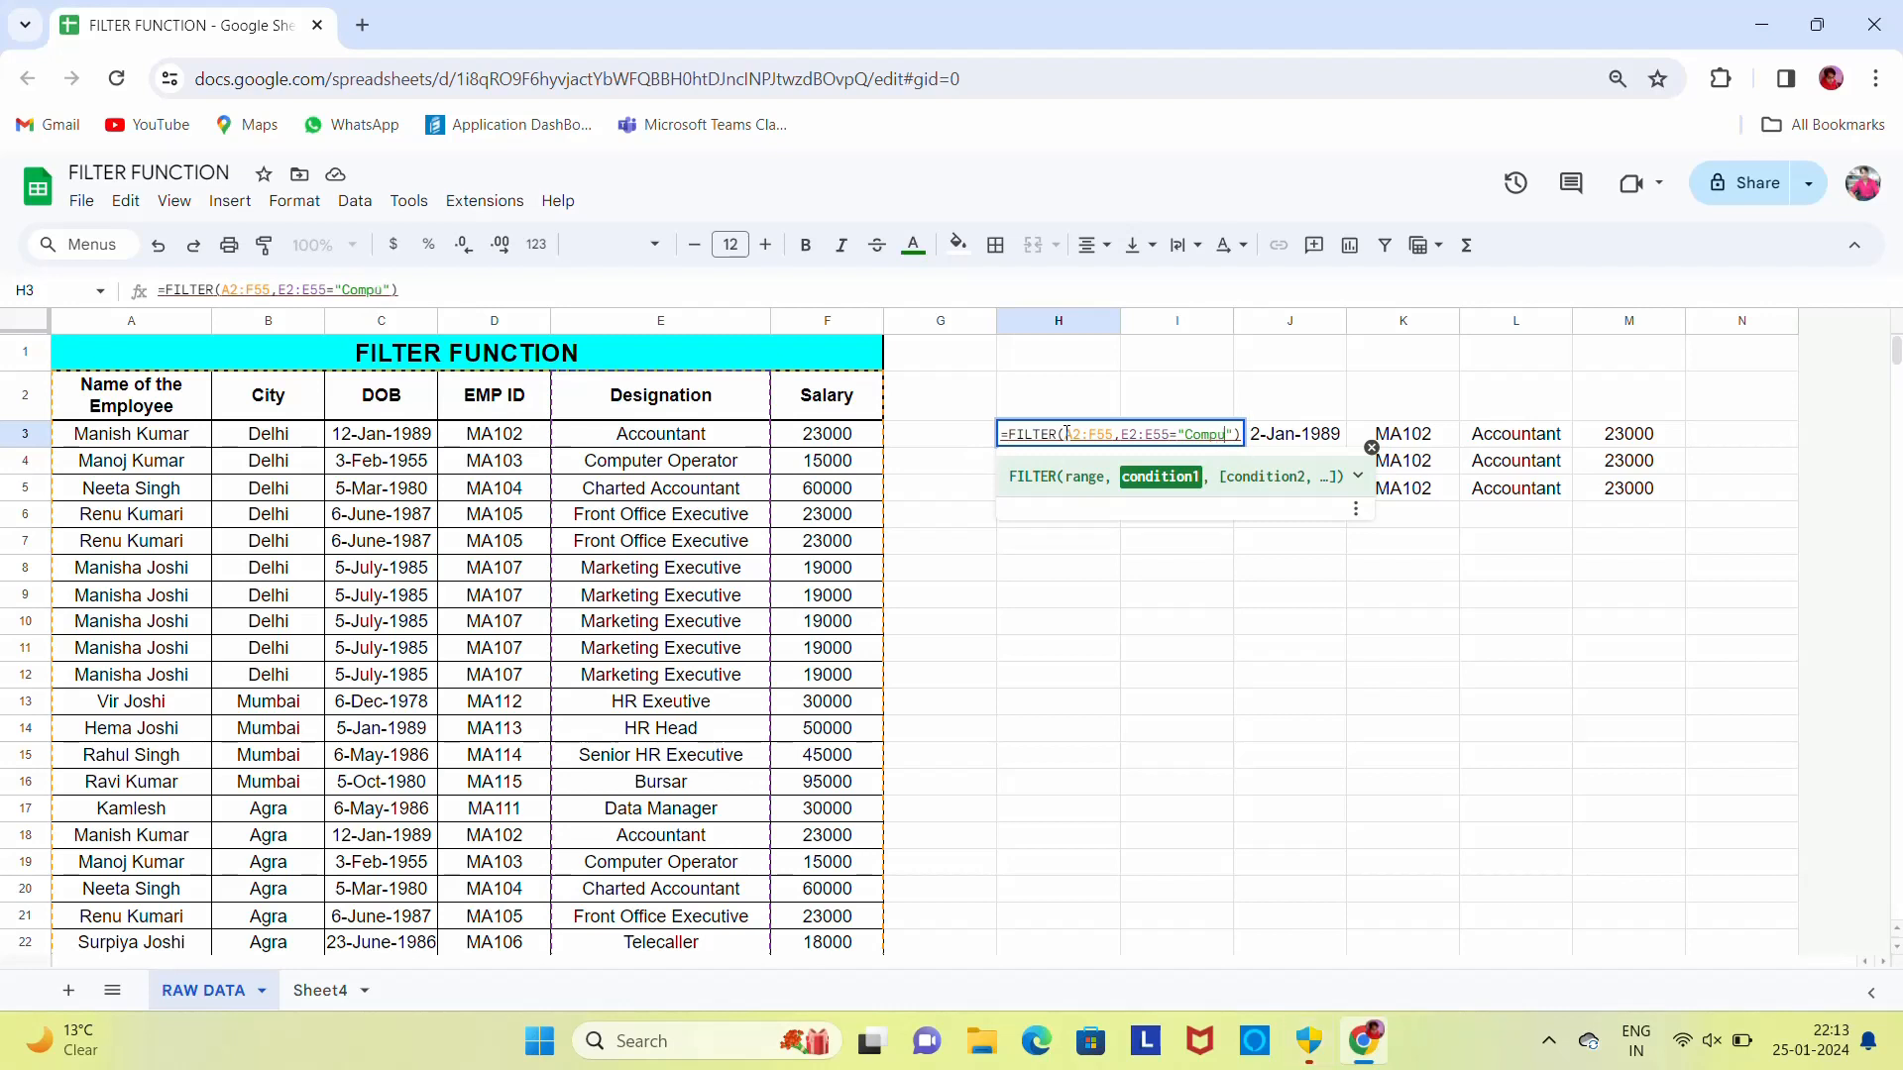
type("ter Opero")
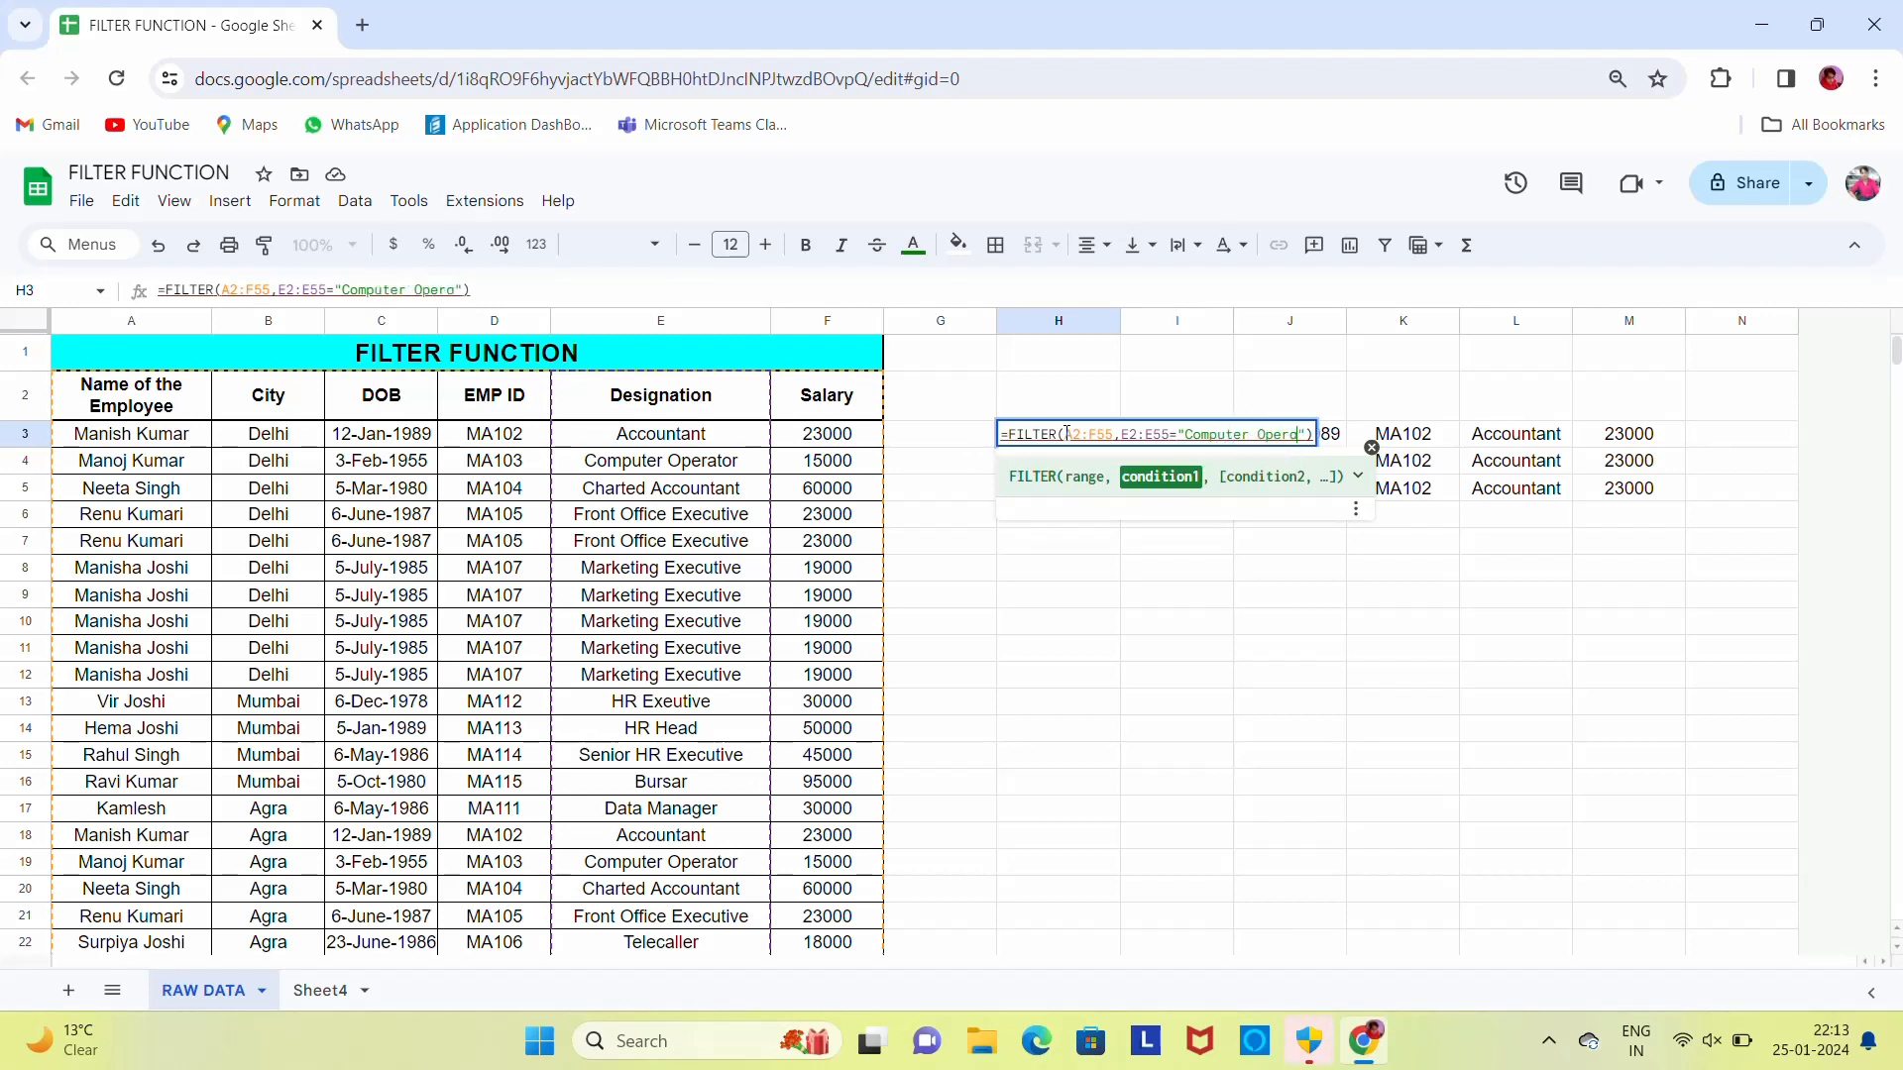
type("tor")
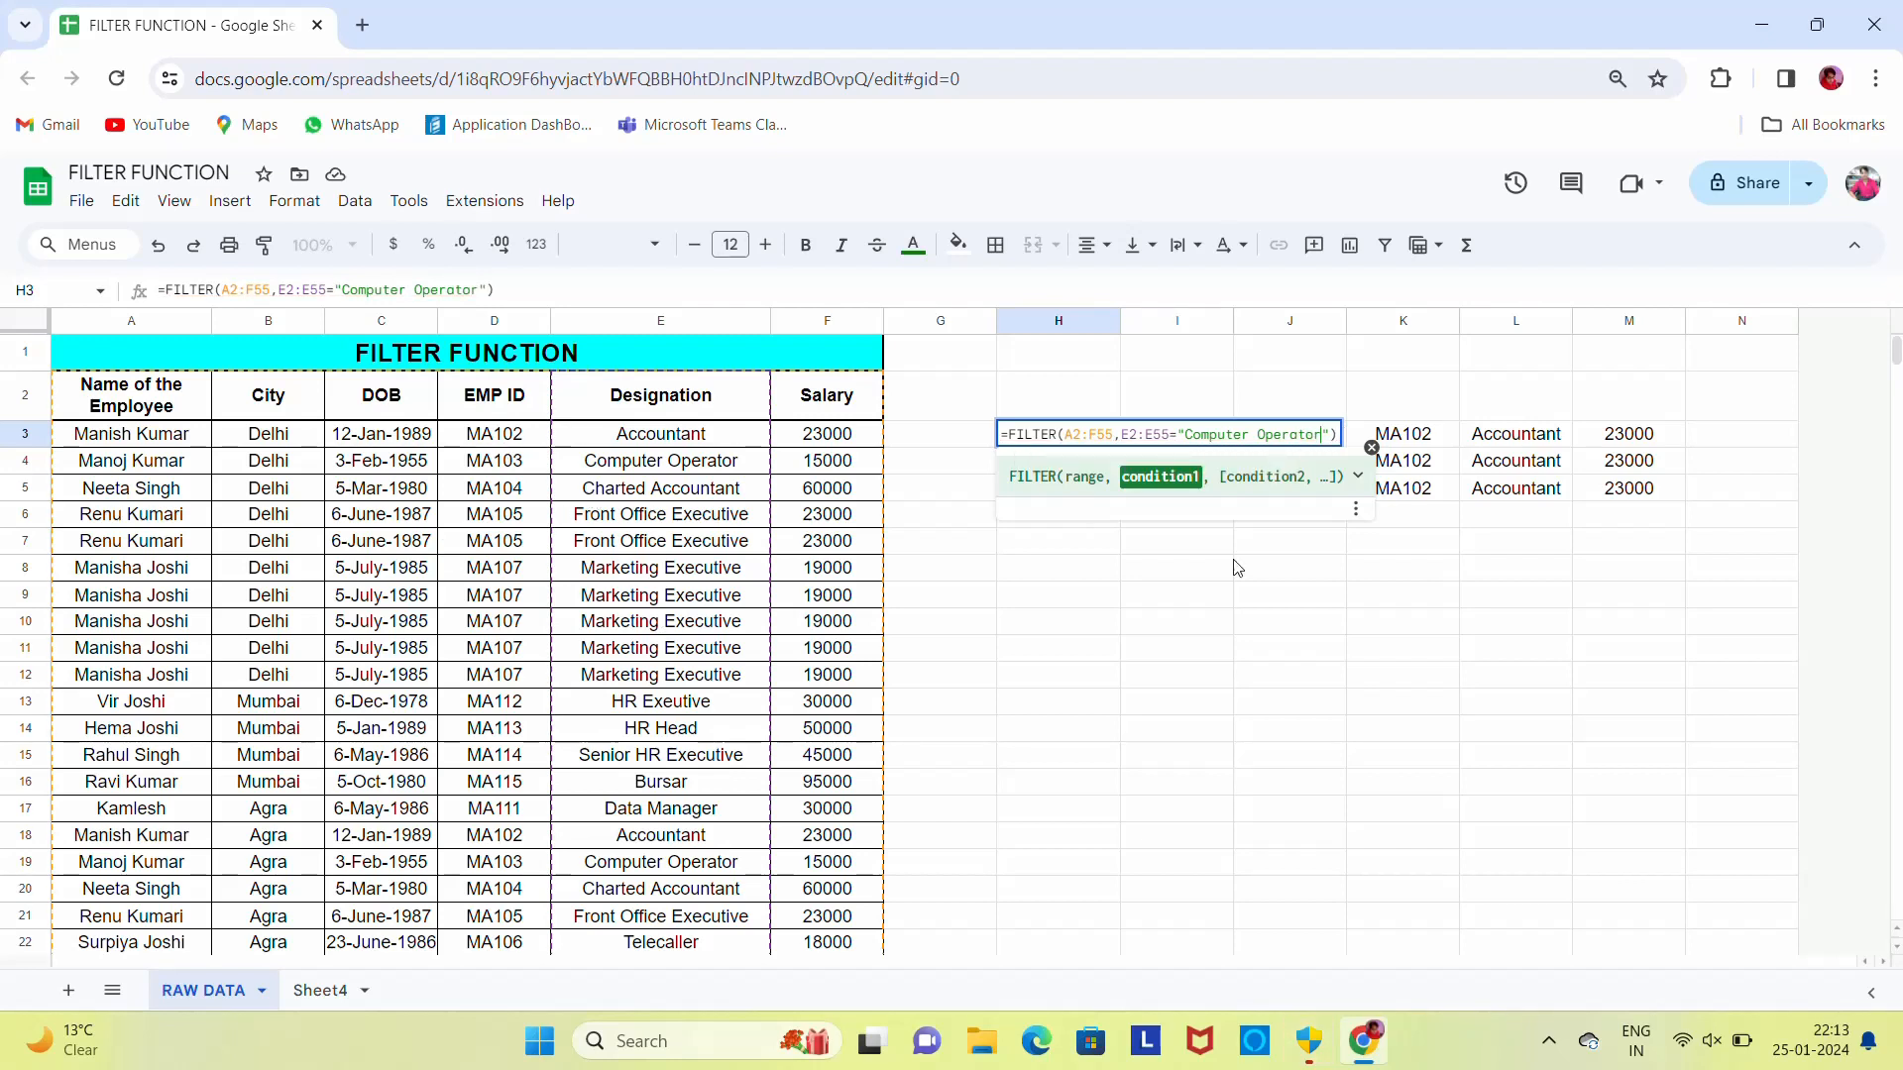
key("Return")
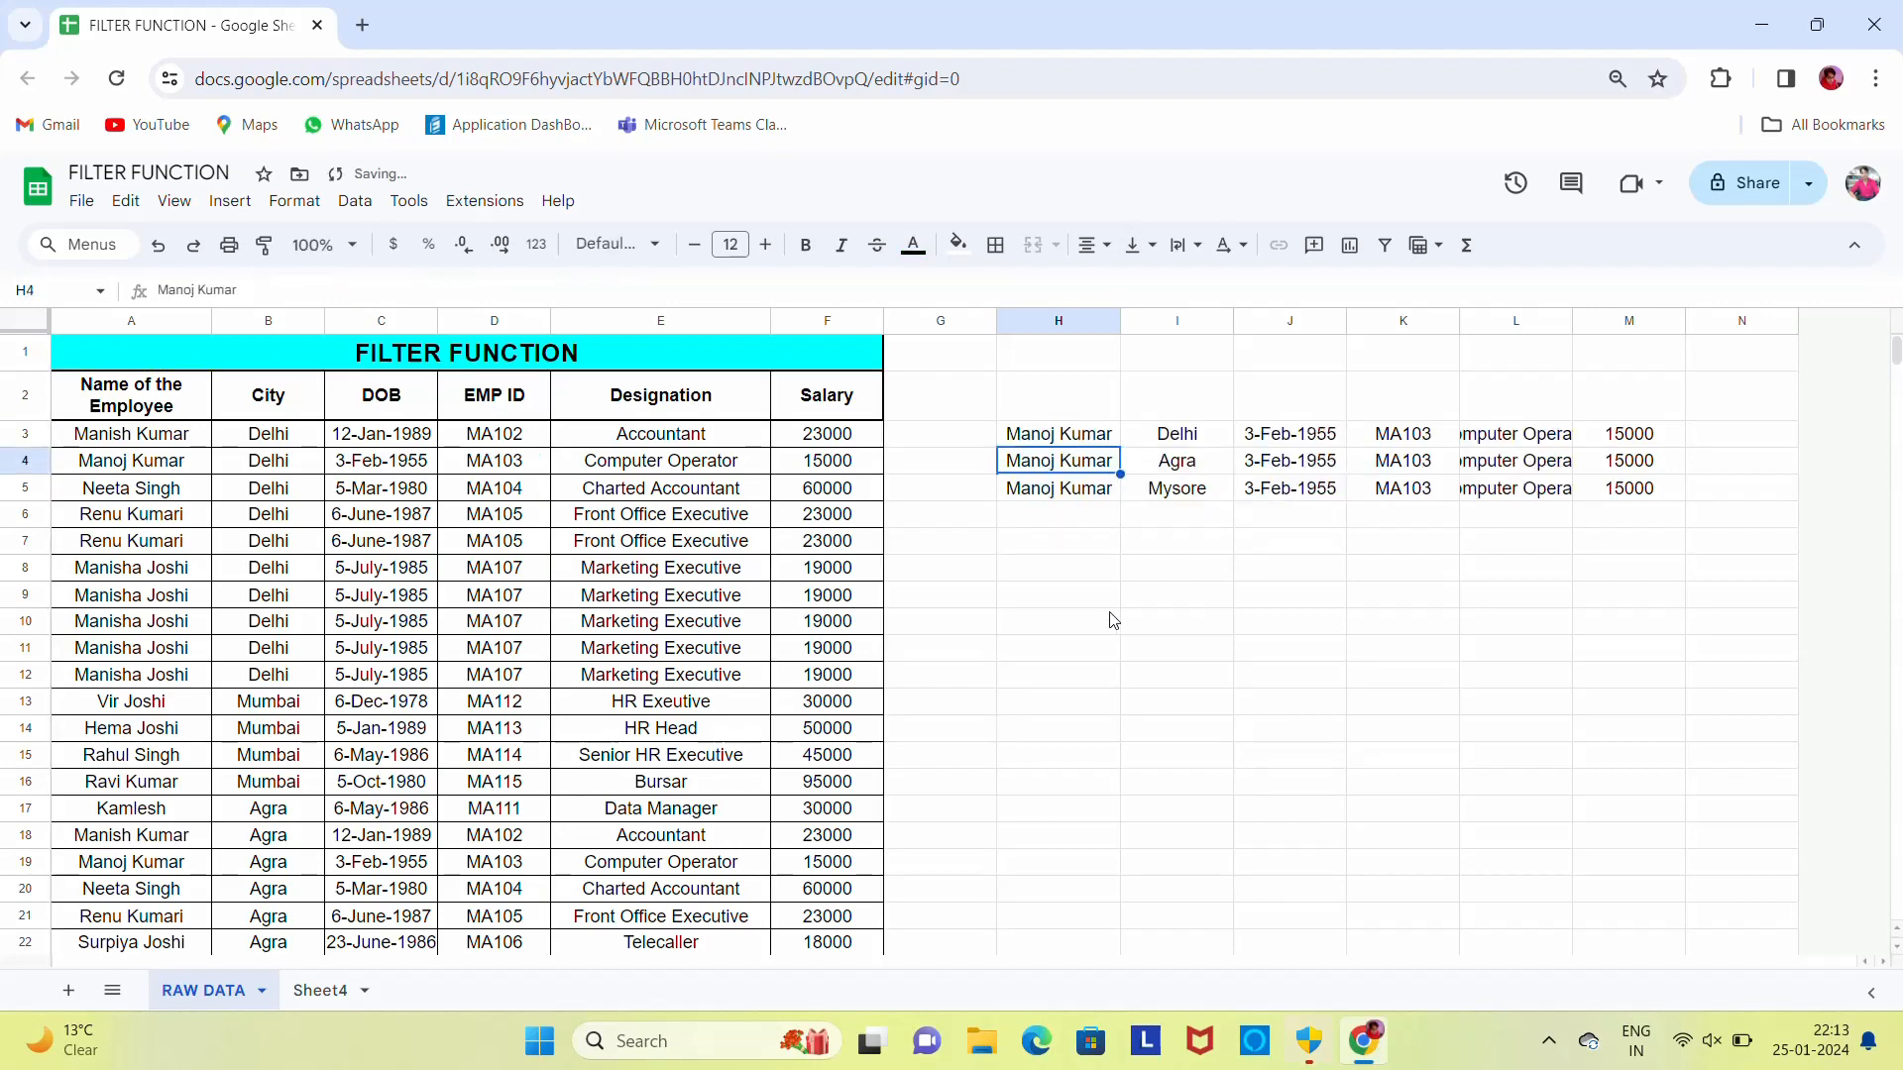
- Fit the width of column L to the designation text in the filtered results
key("Up")
key("Right")
key("Right")
key("Right")
key("Right")
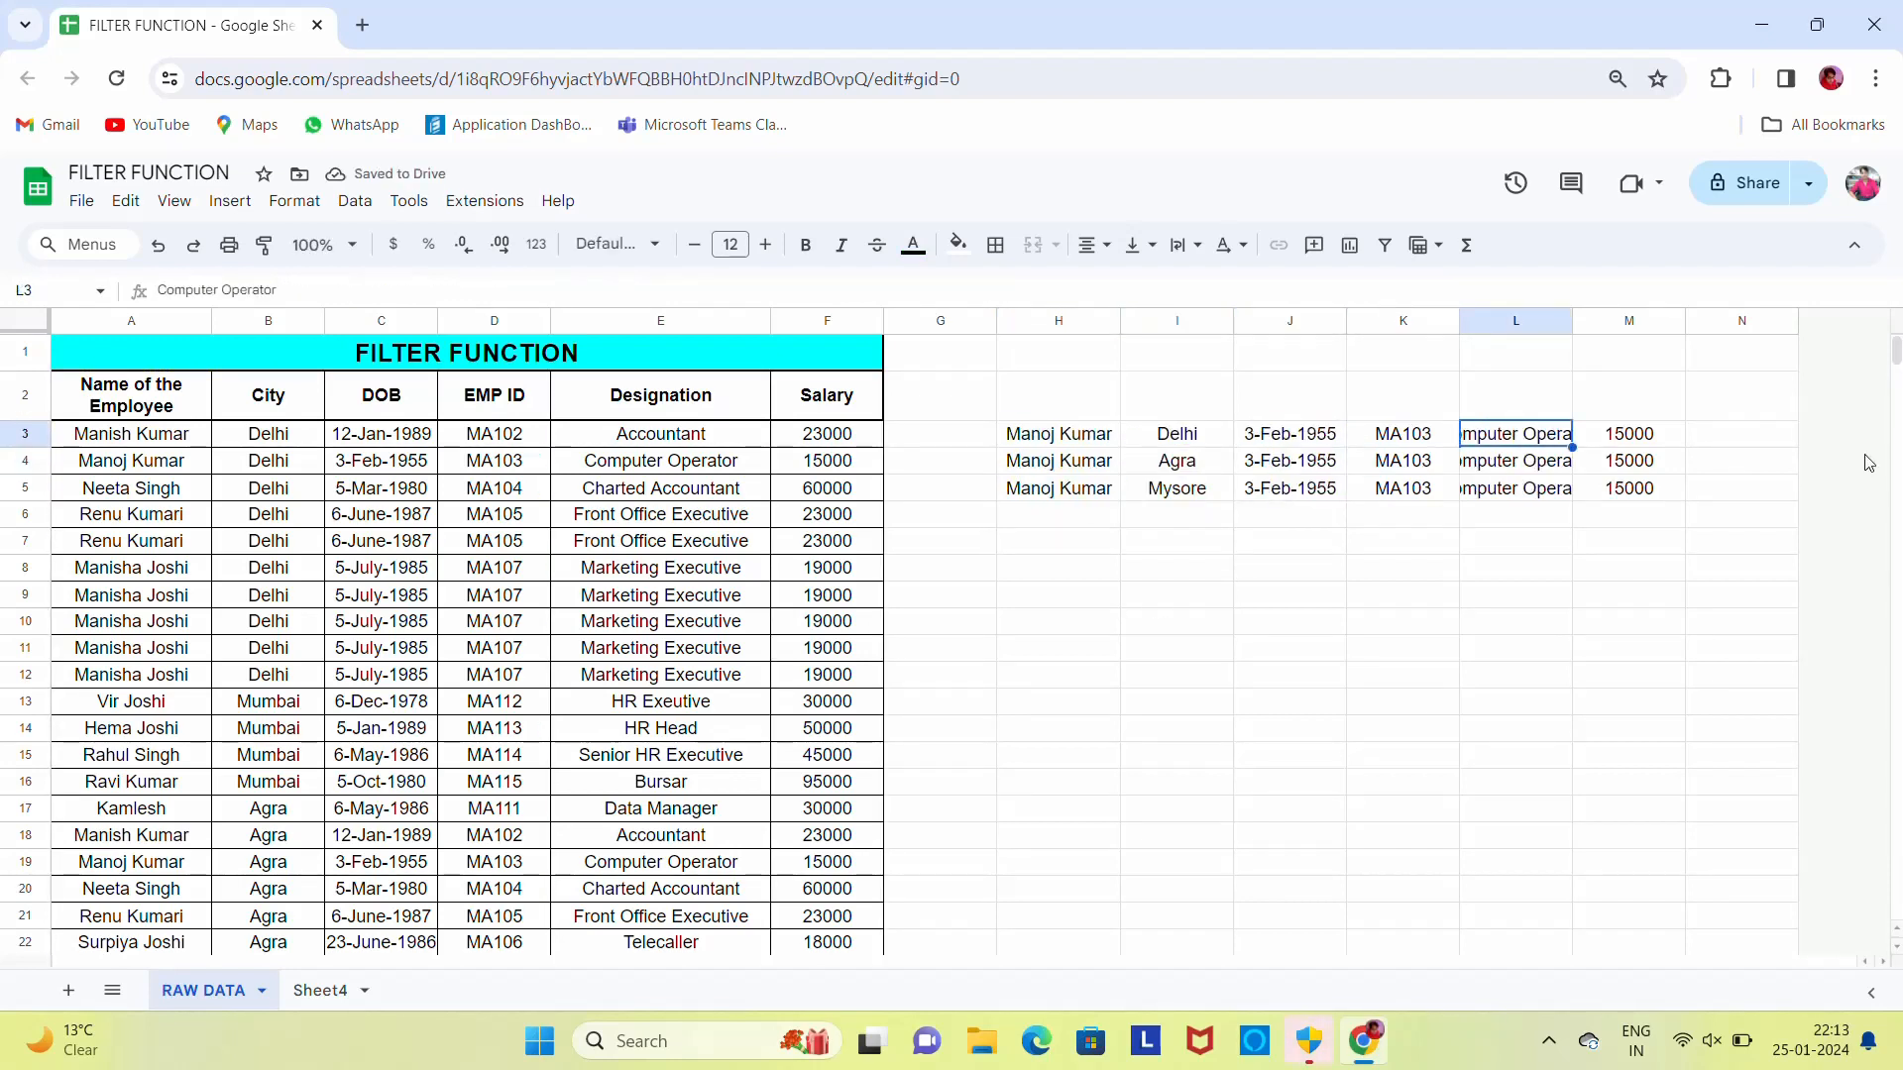
double_click(1573, 320)
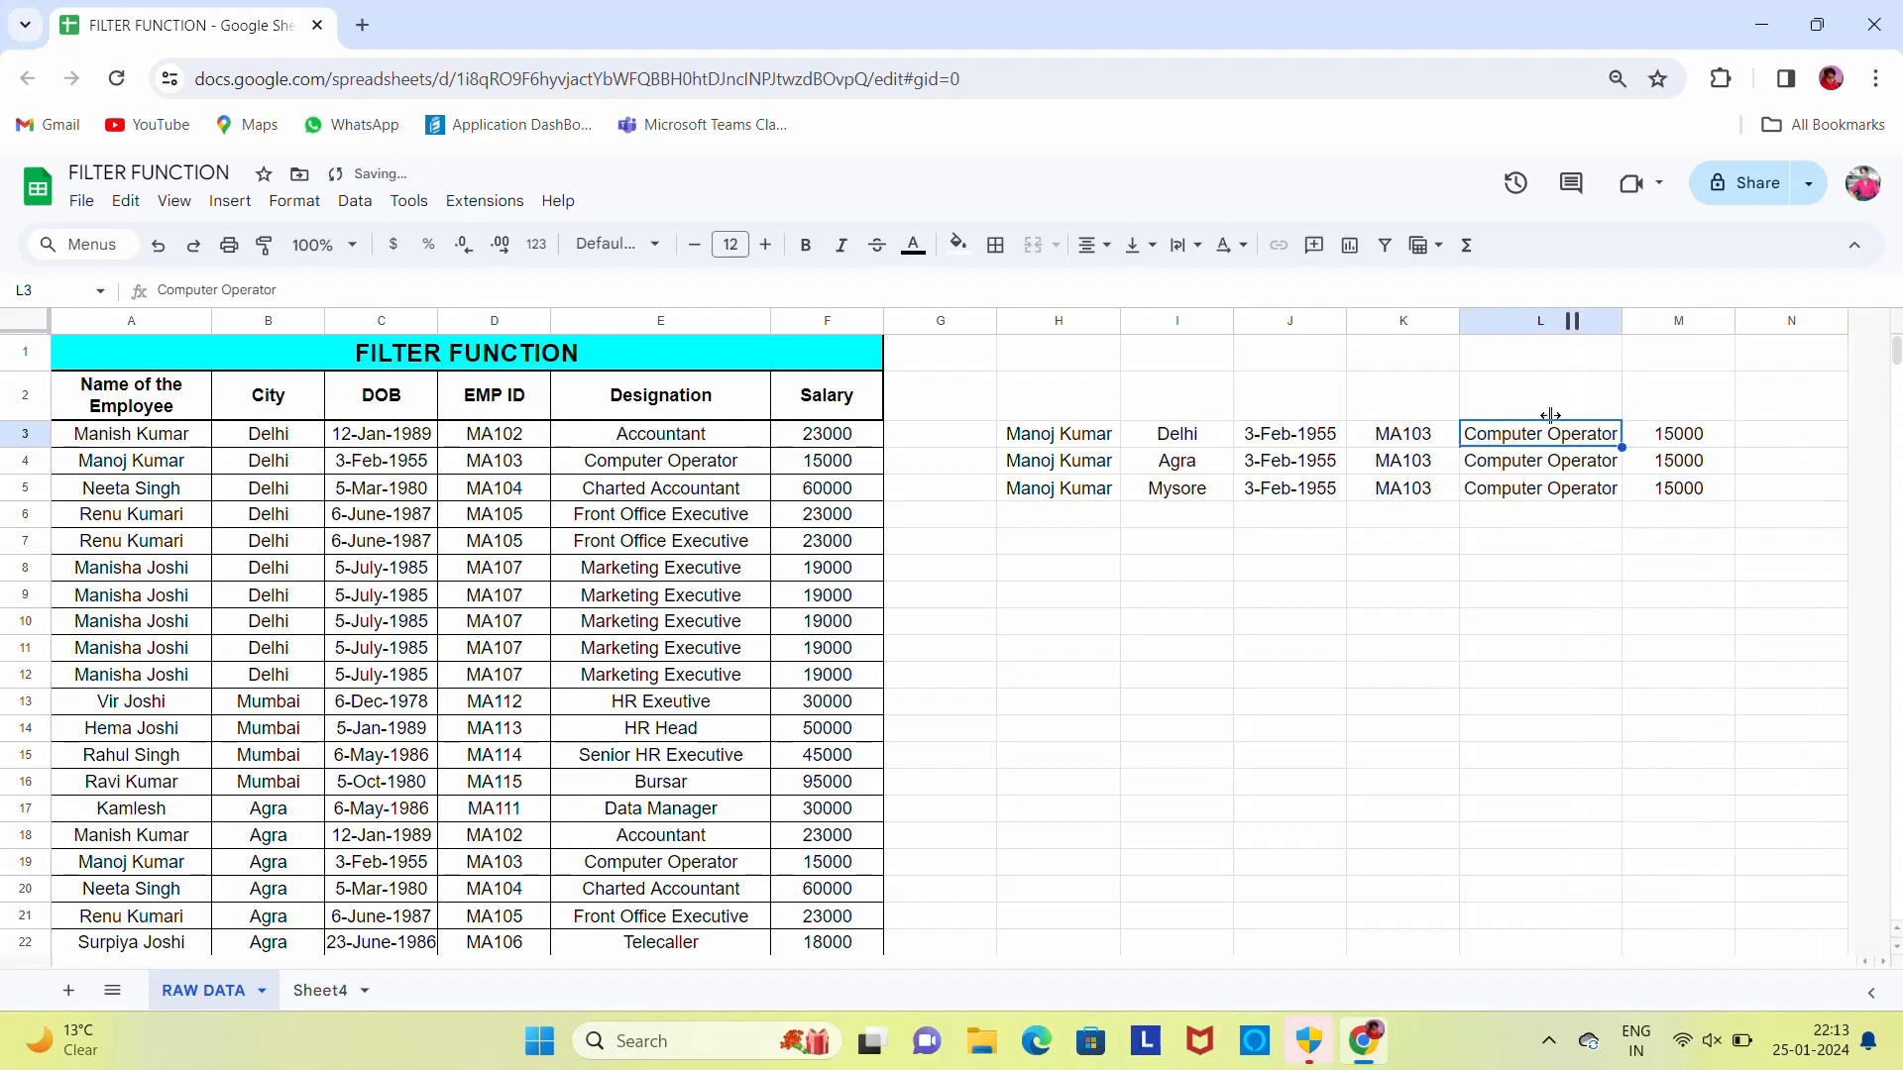
- Change the condition of the FILTER formula in H3 to E2:E55="HR Head"
left_click(1057, 441)
double_click(1056, 438)
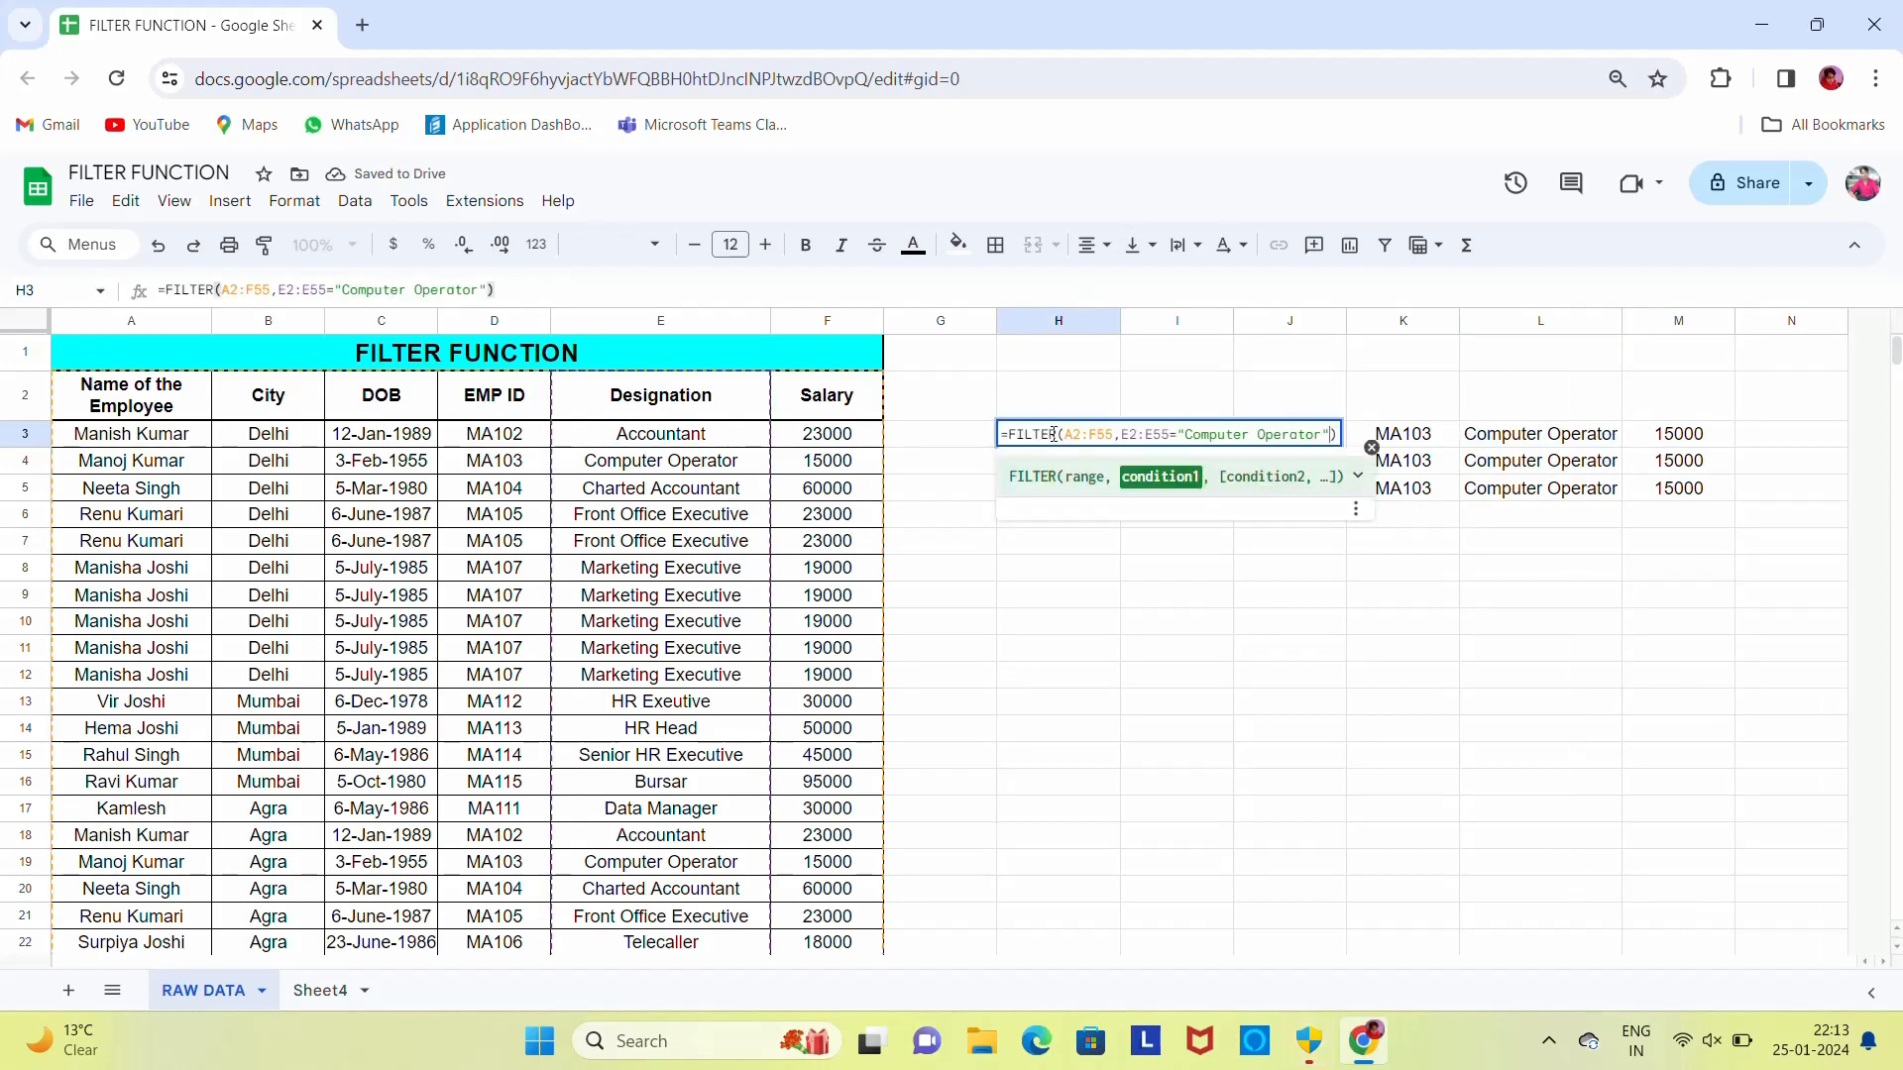
key("ctrl+shift+Left")
key("ctrl+shift+Left")
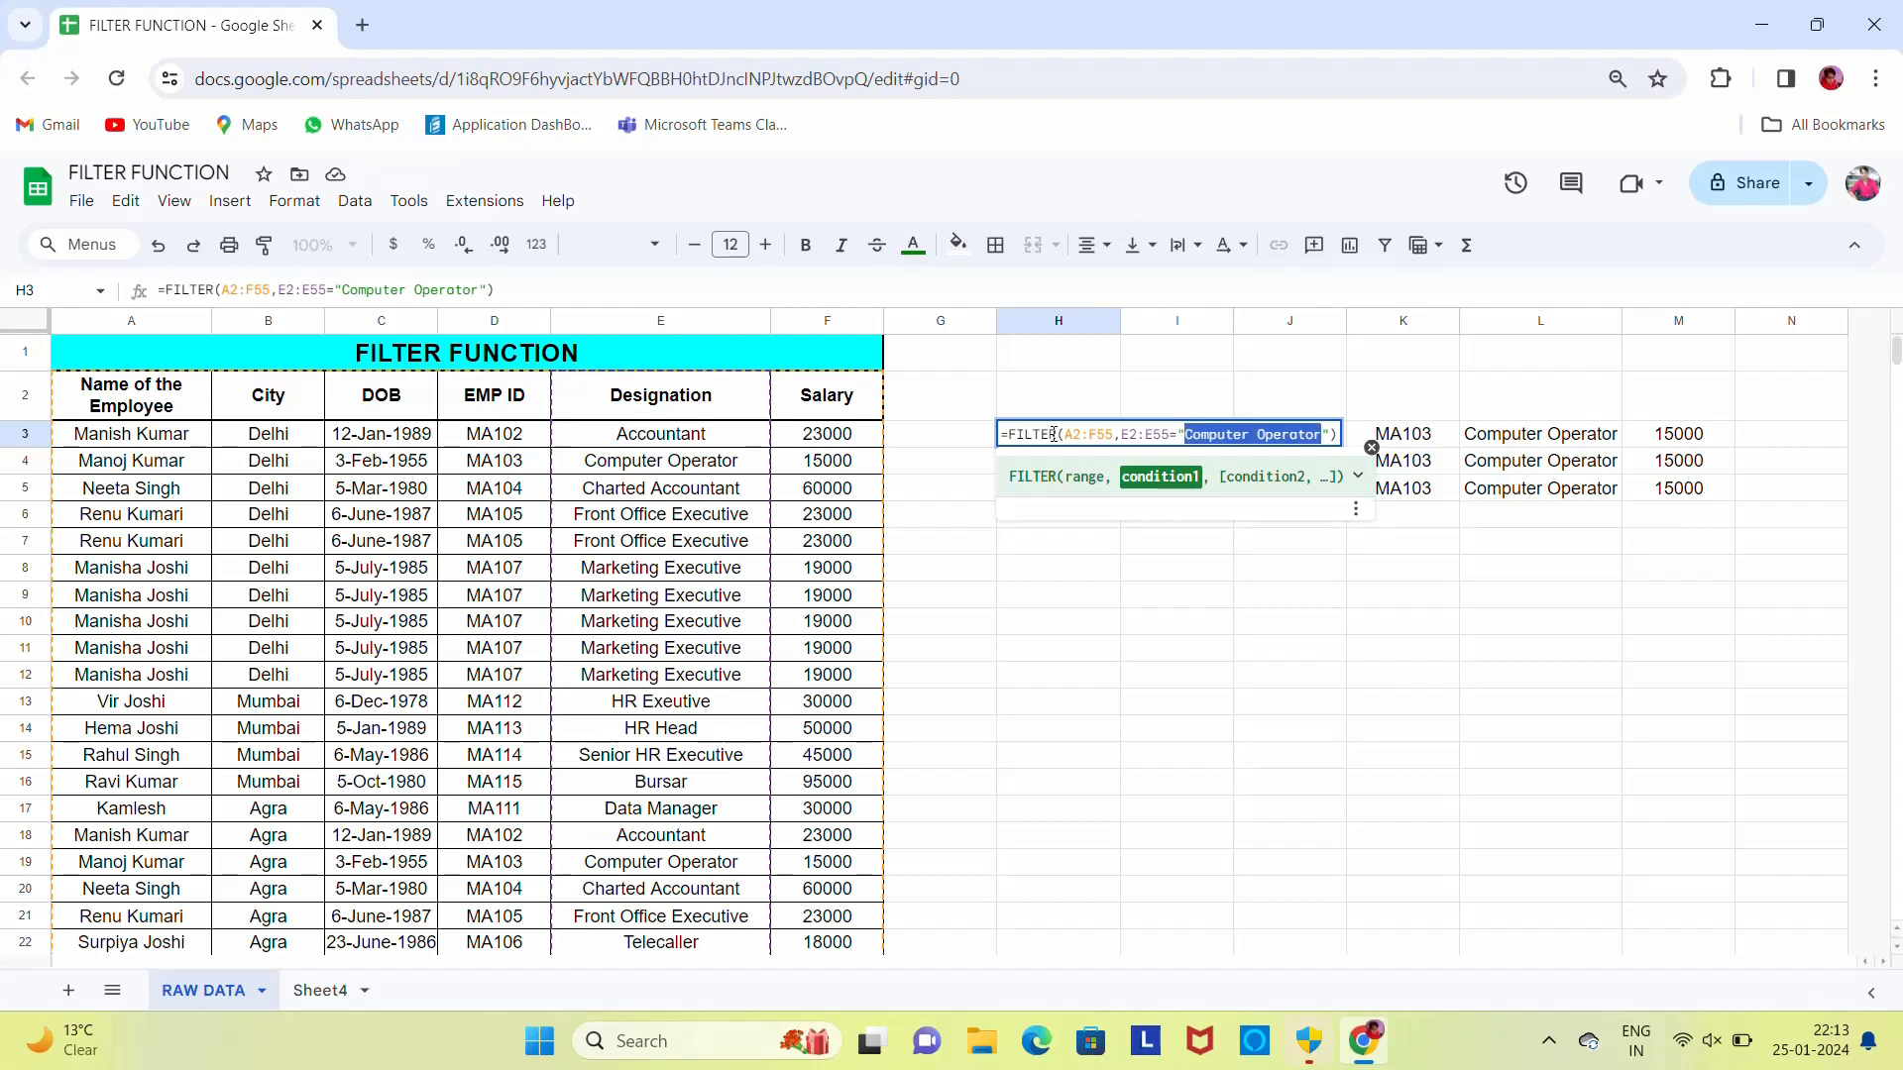
type("HR He")
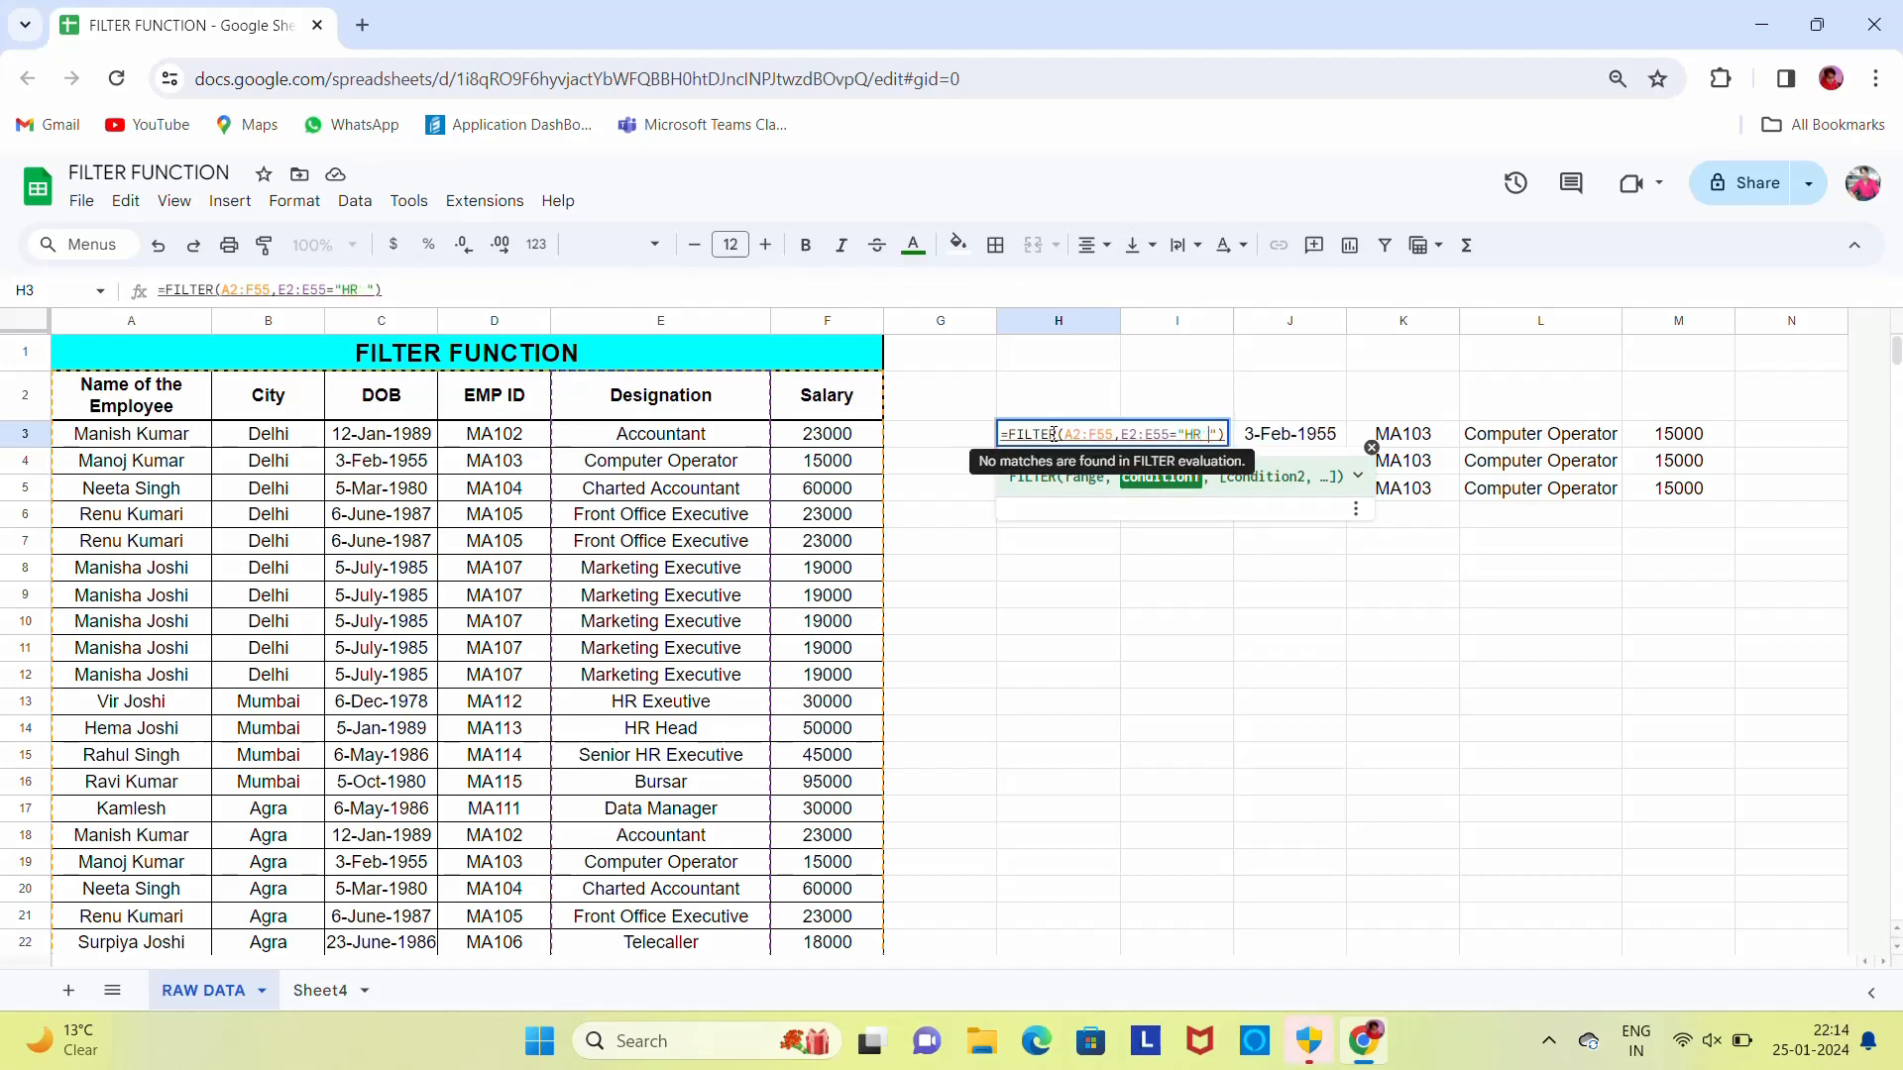
type("ad")
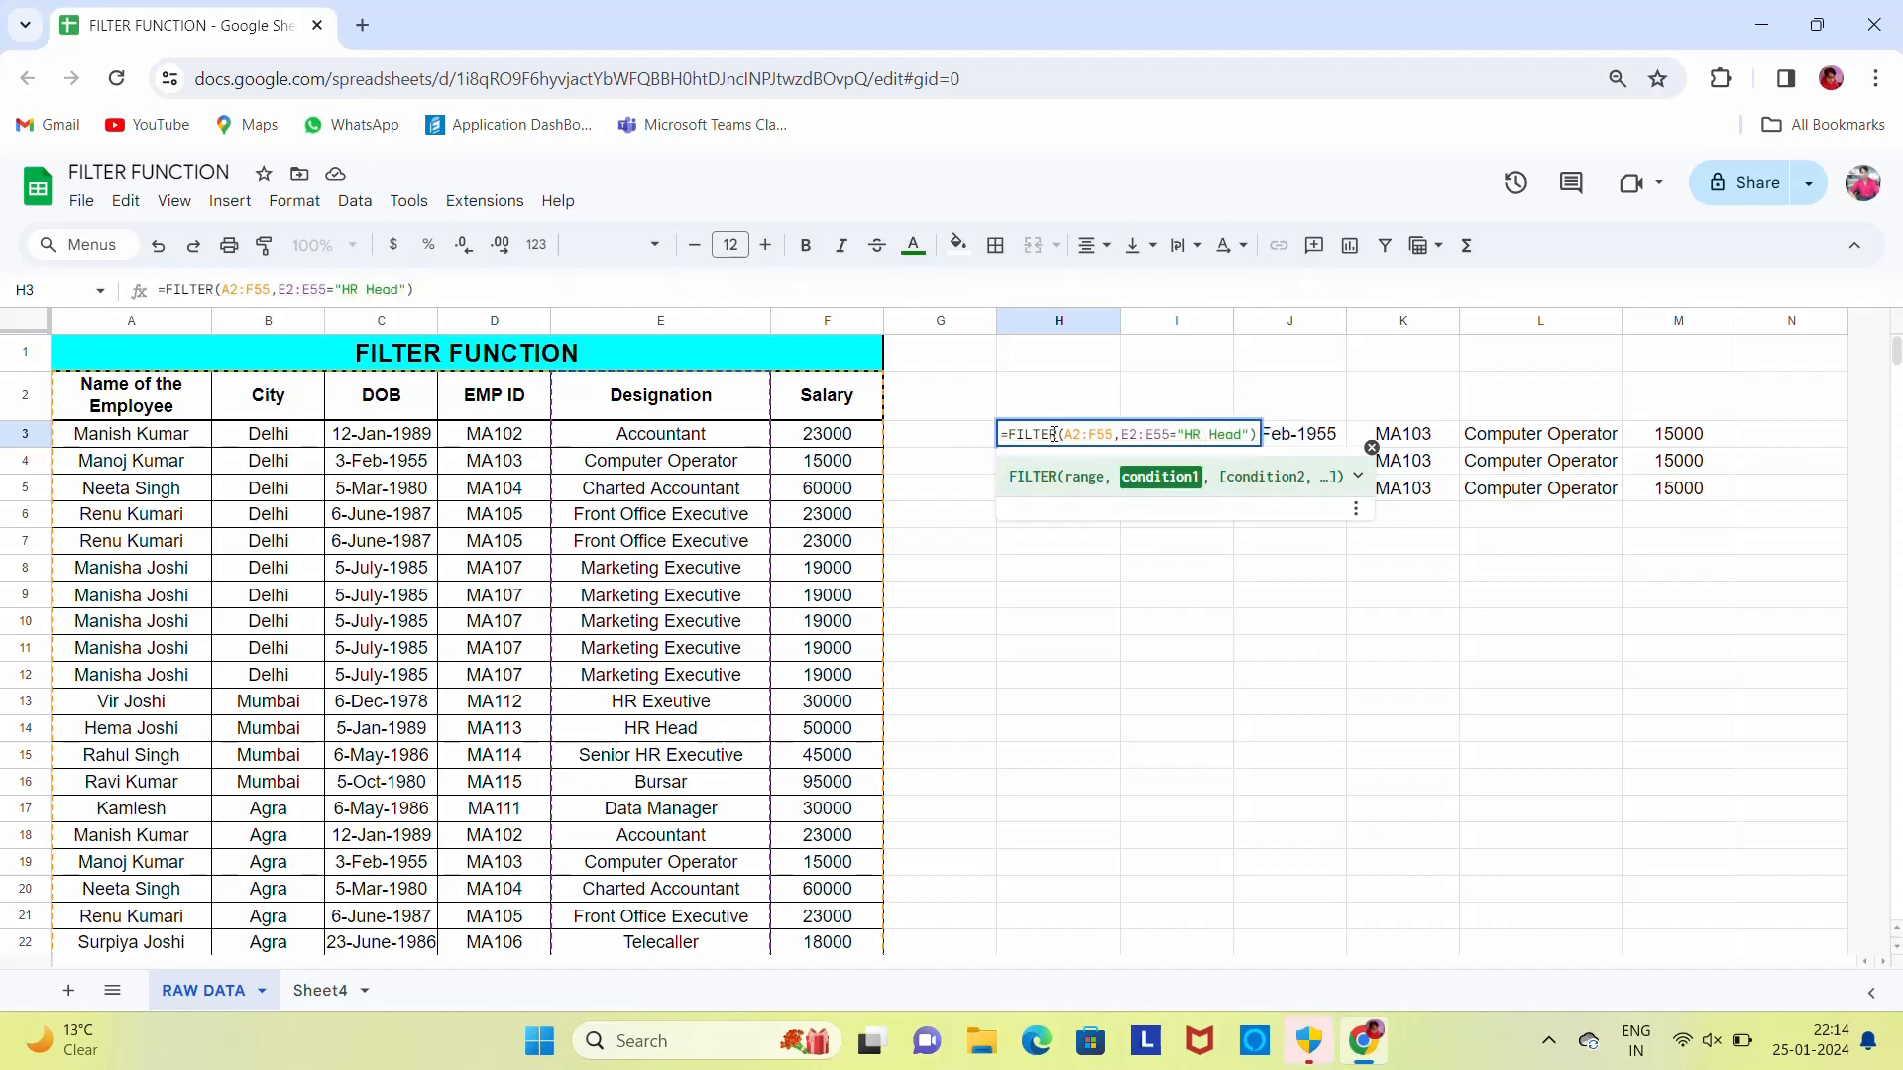
key("Return")
- Review the first extracted record across row 3, from H3 to M3
key("Up")
key("Right")
key("Right")
key("Right")
key("Right")
key("Right")
key("Left")
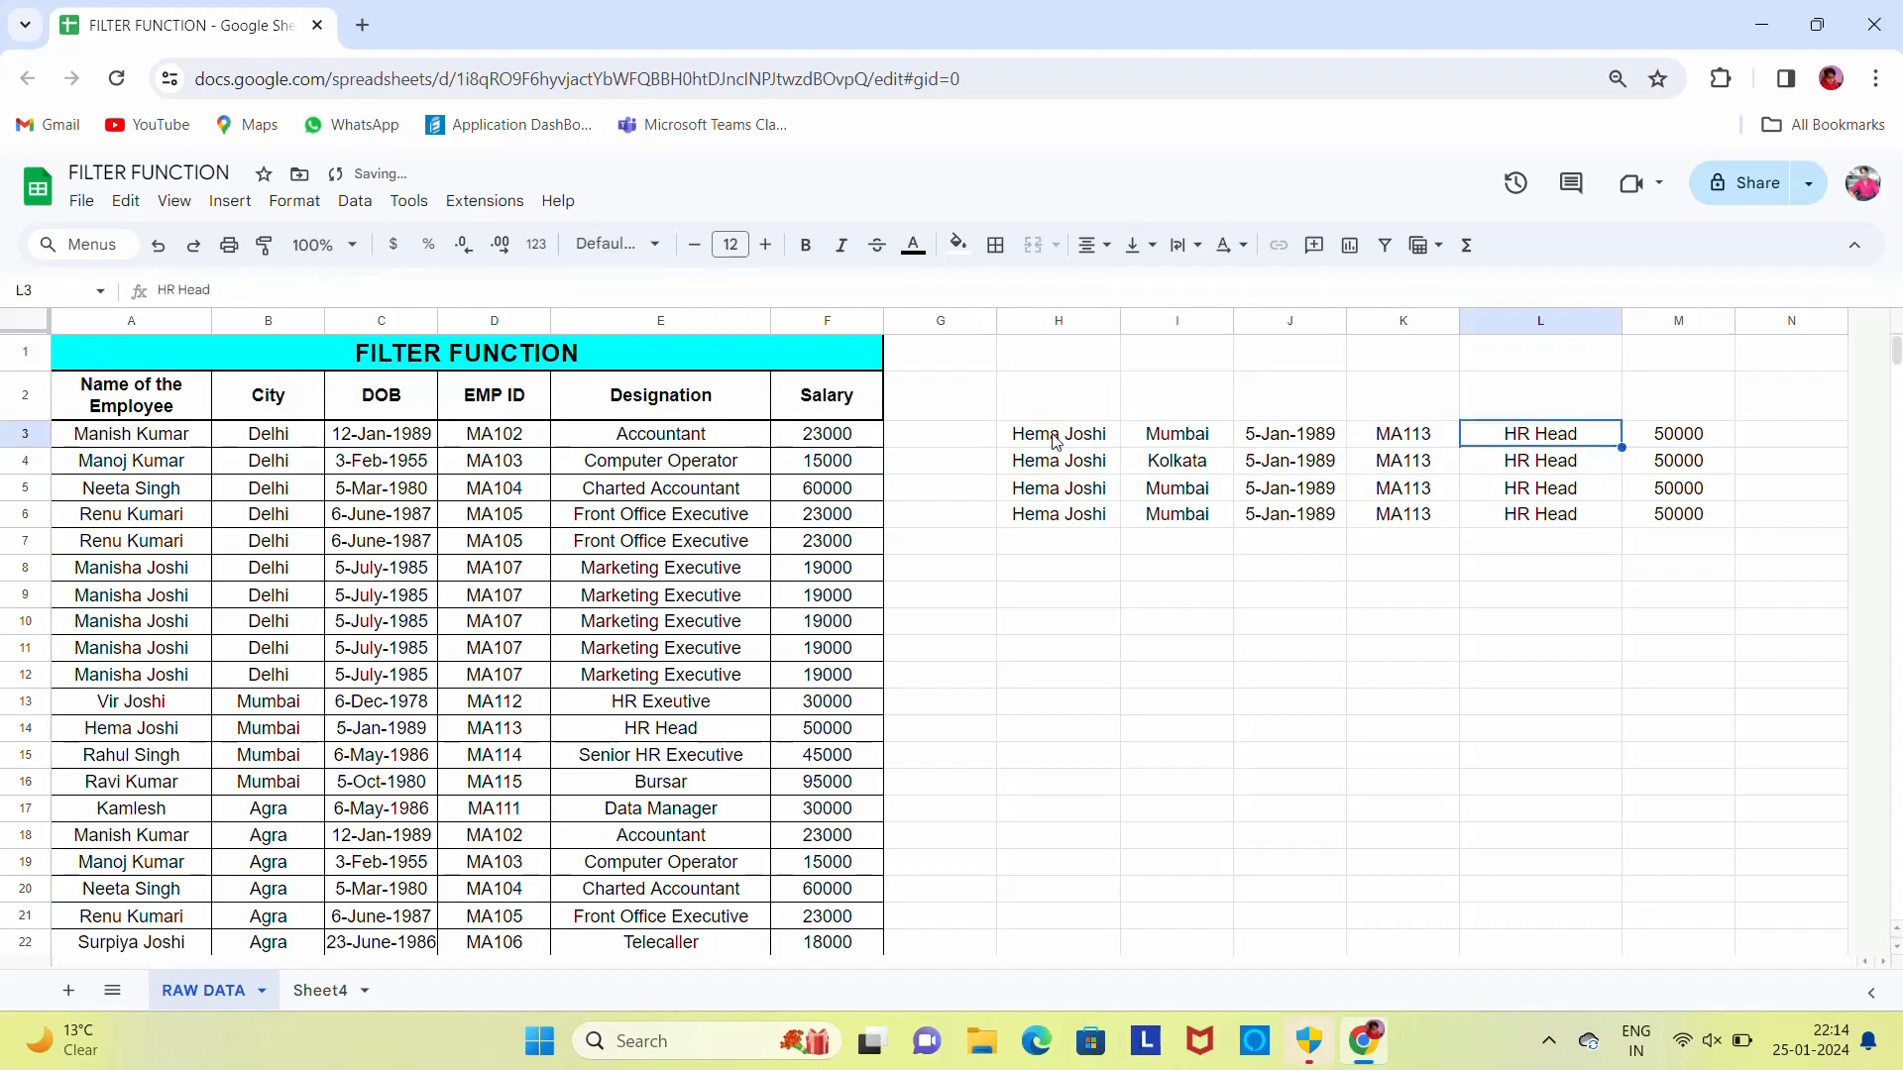
key("Left")
key("Left")
key("Left")
key("Left")
key("Right")
key("Left")
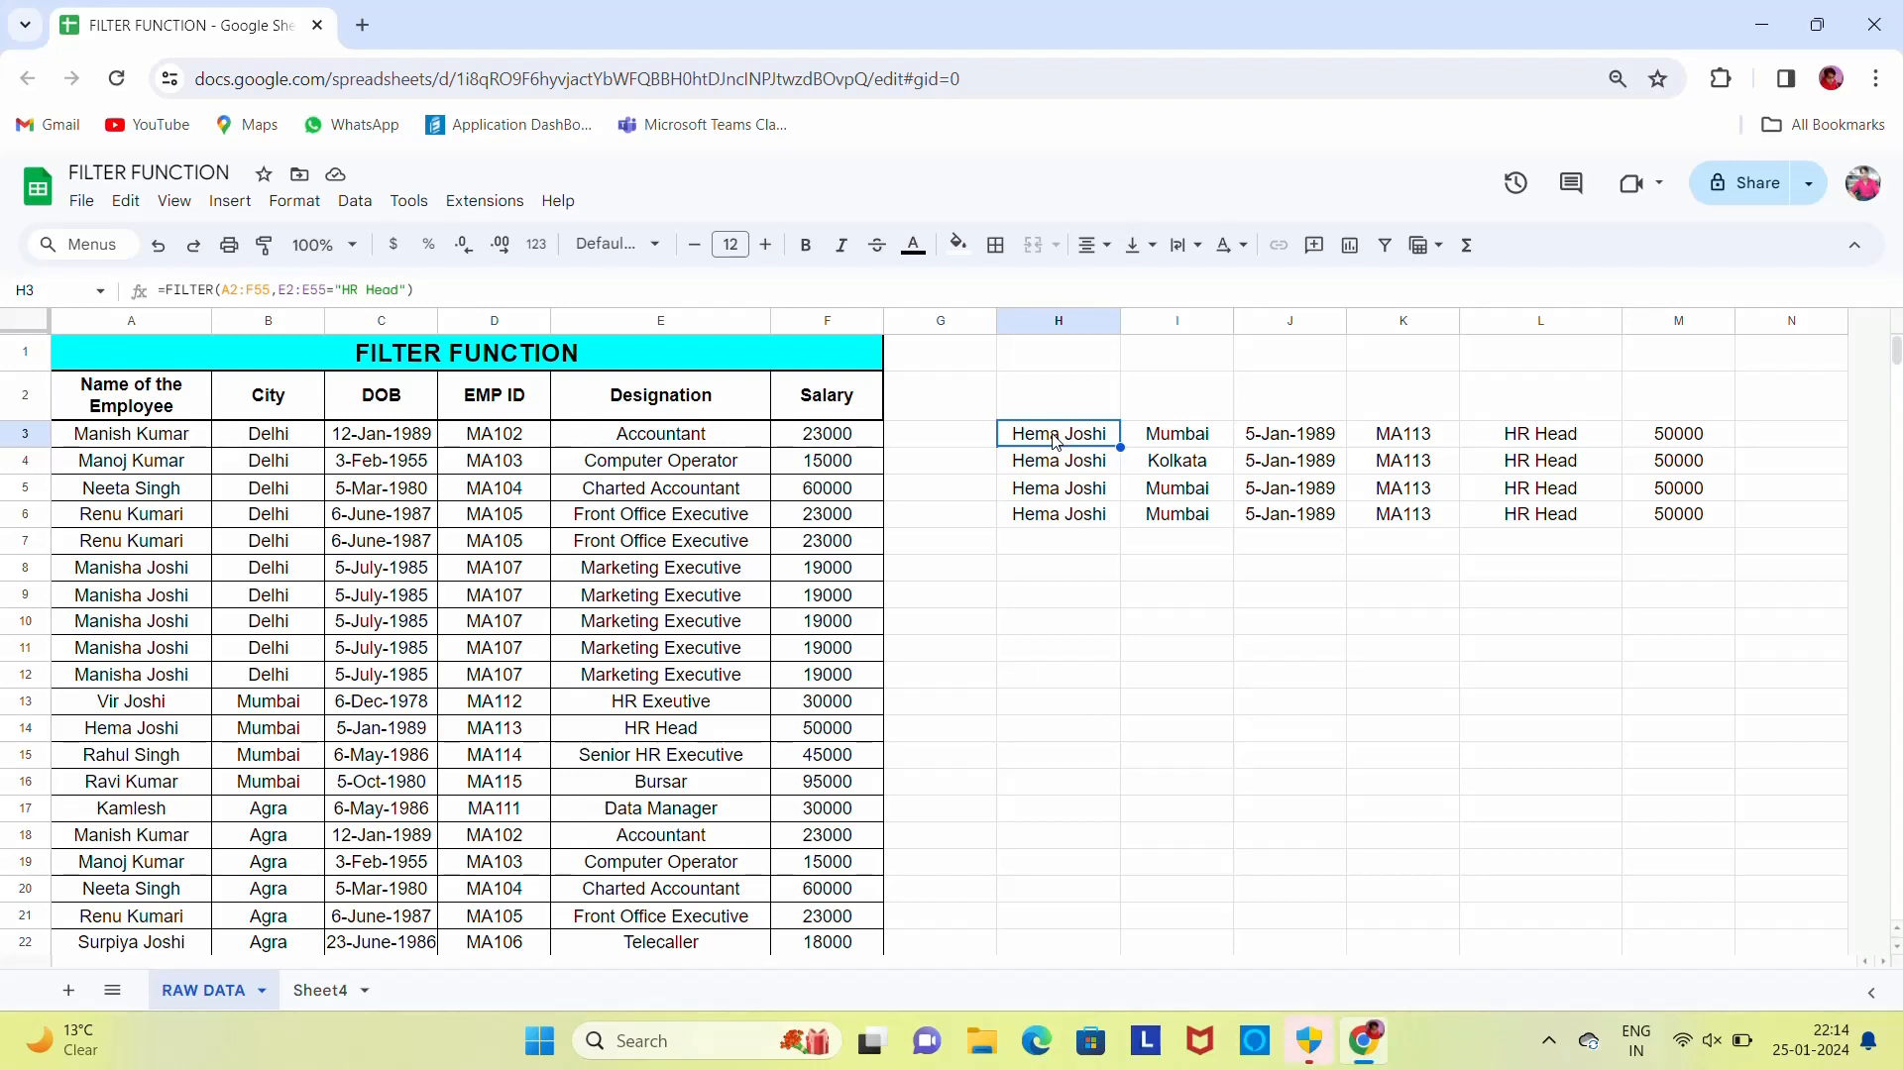
- Clear the FILTER formula and its results from H3:M6
key("Up")
key("Up")
key("Down")
key("Down")
key("ctrl+shift+Down")
key("ctrl+shift+Right")
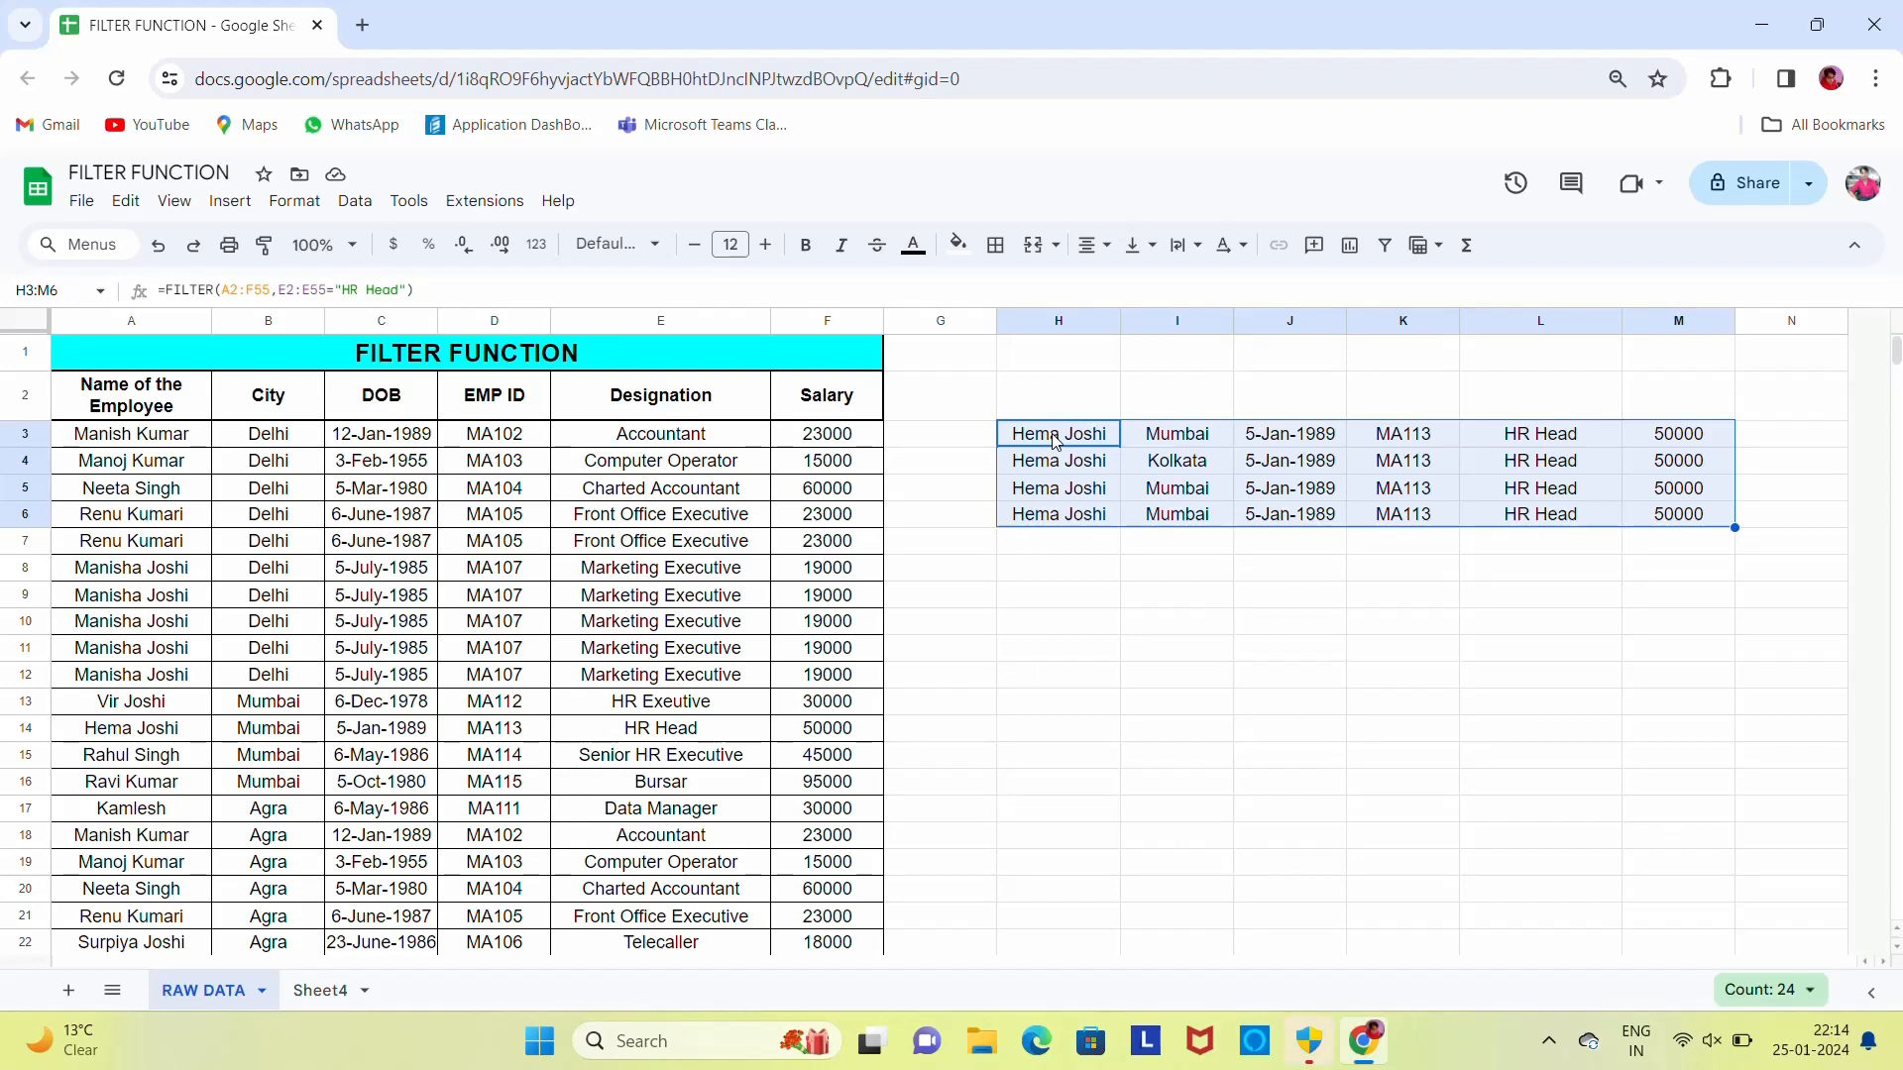
key("Delete")
- Copy the Designation header from E2 to I2 and widen column I slightly around it
left_click(1056, 442)
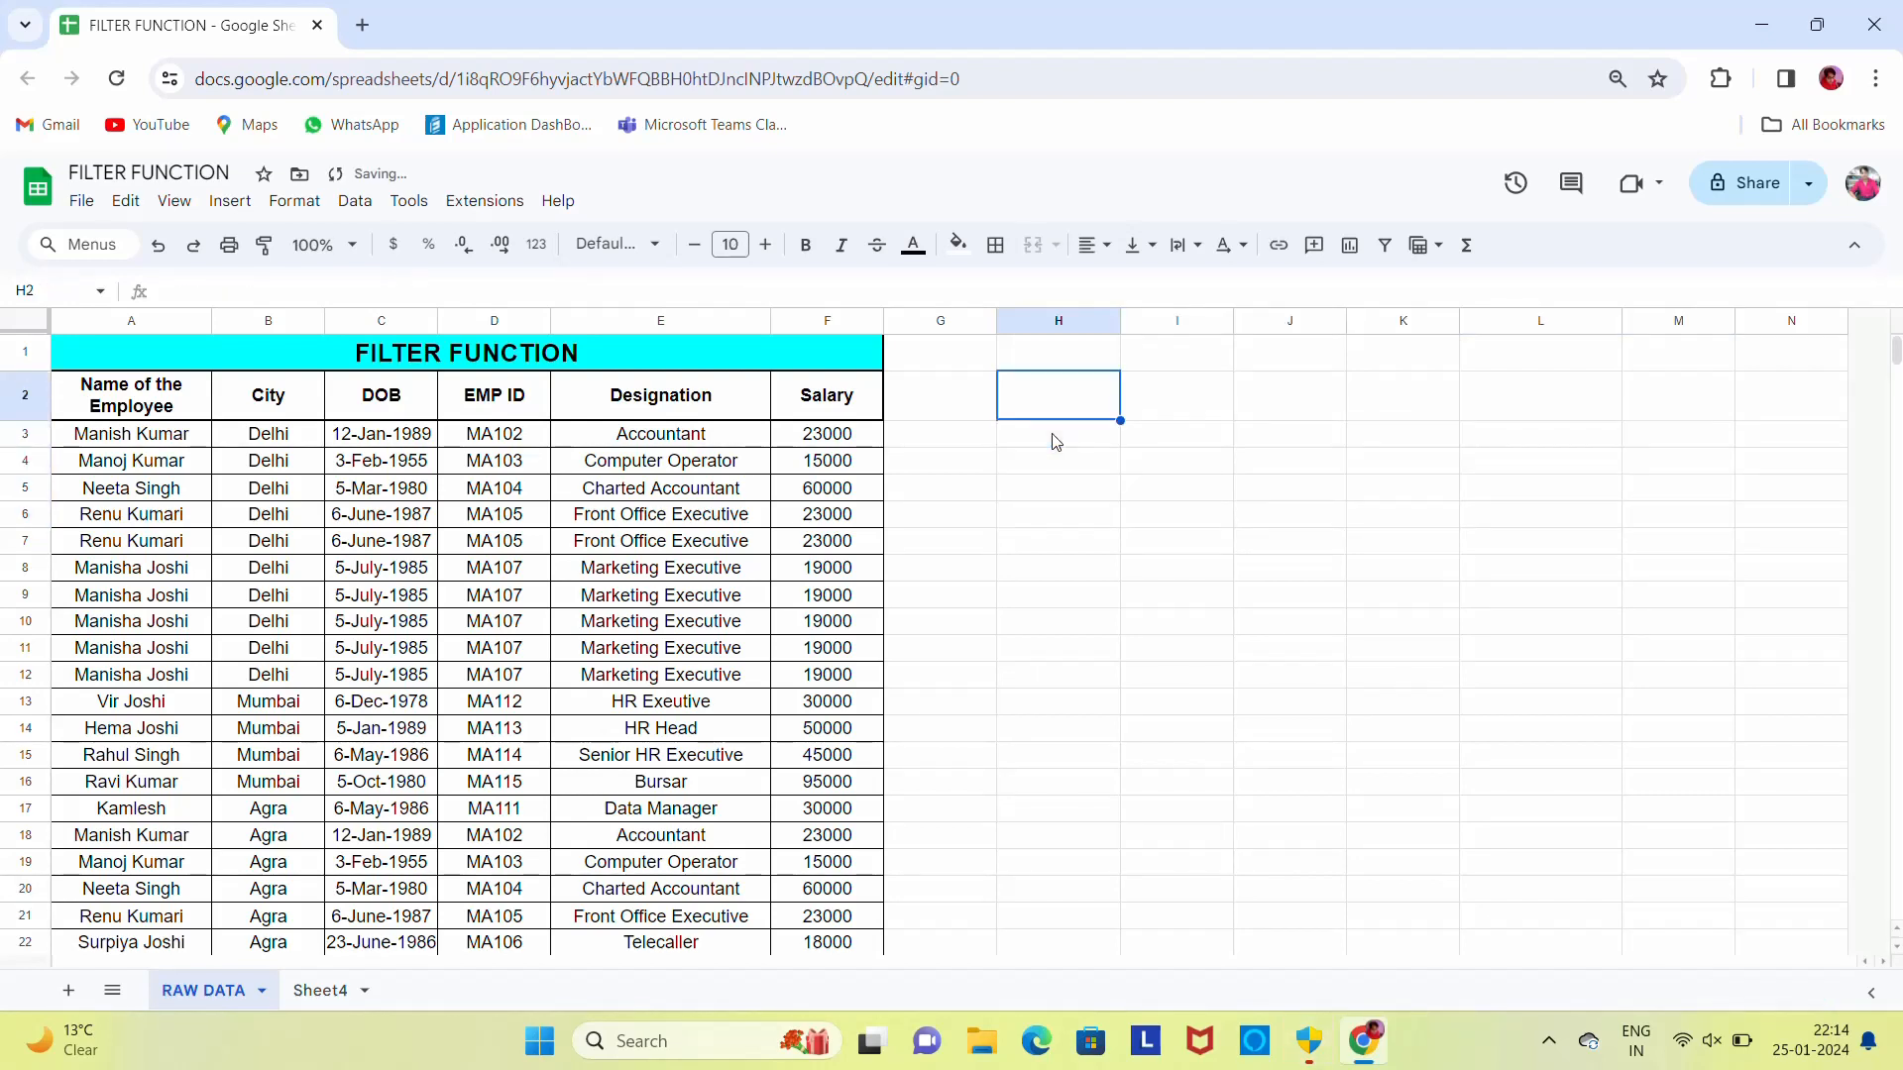
key("Left")
key("Left")
key("Up")
key("Left")
key("Down")
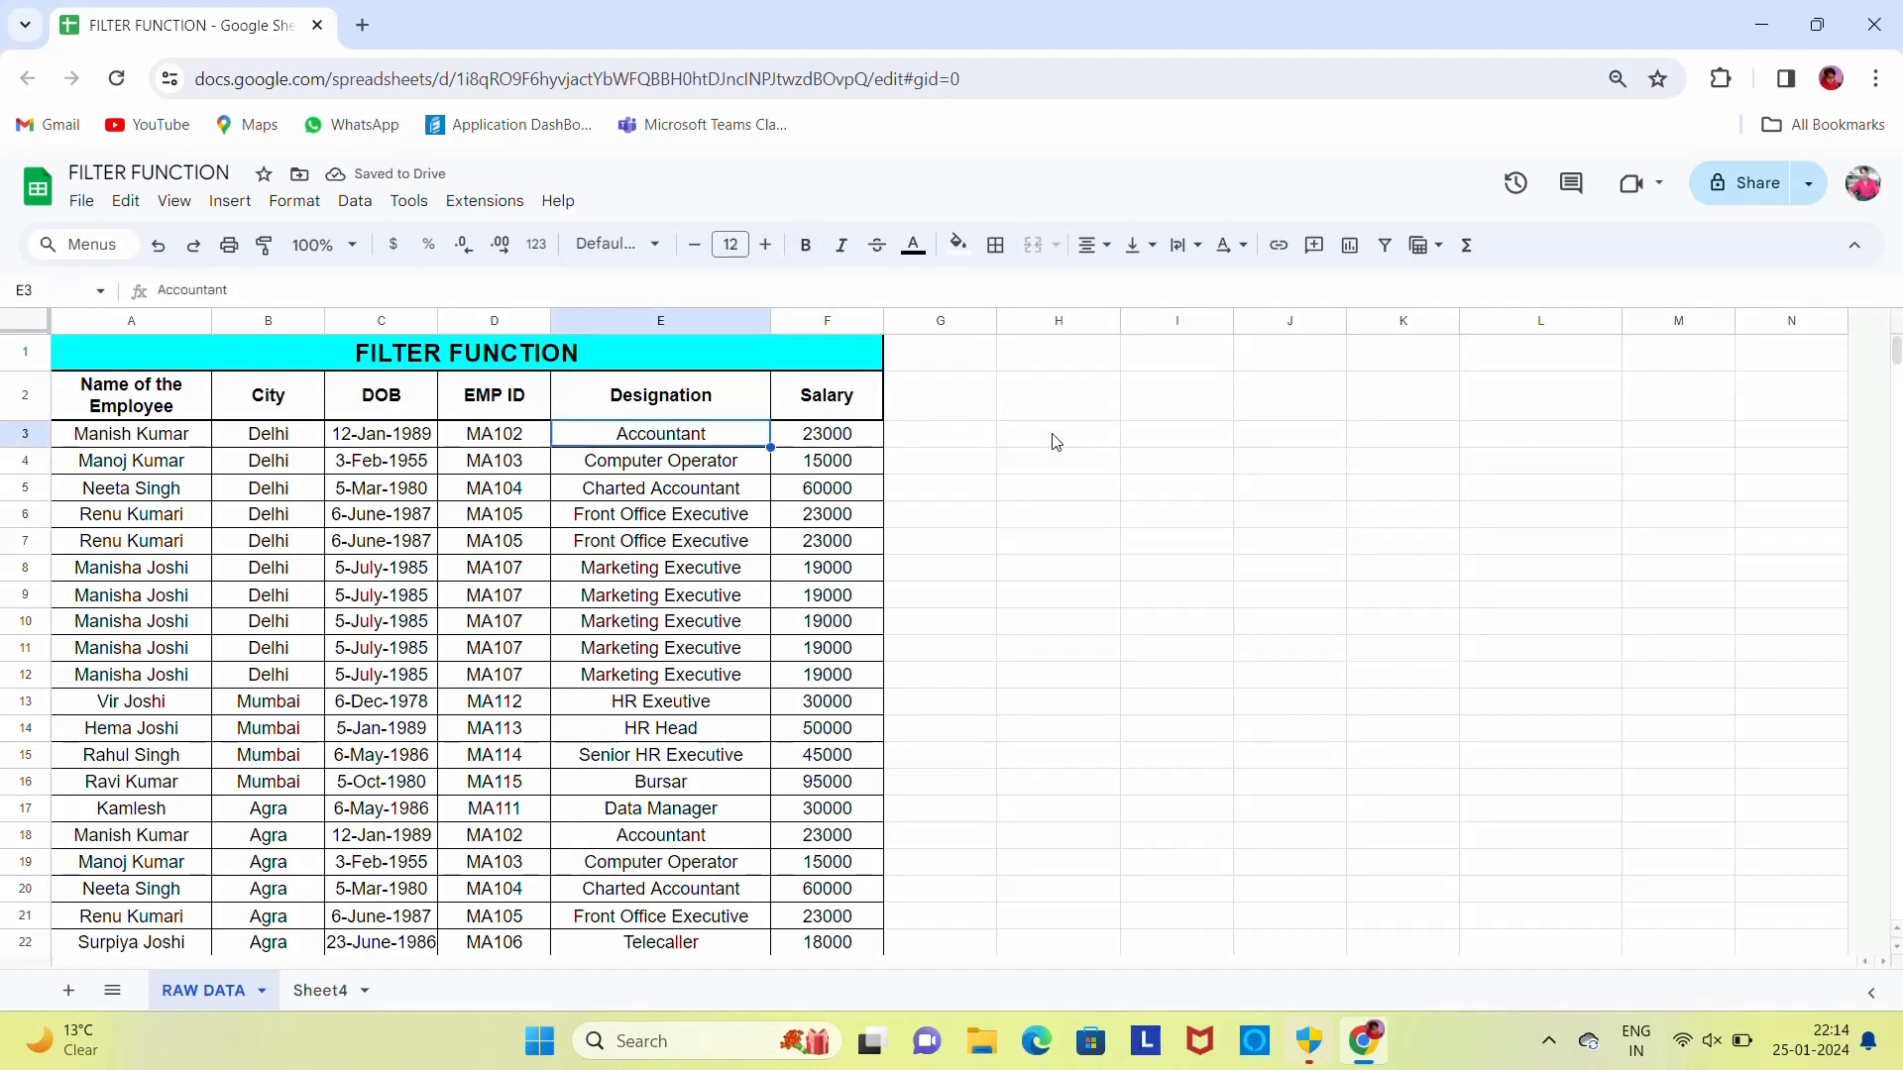
key("Up")
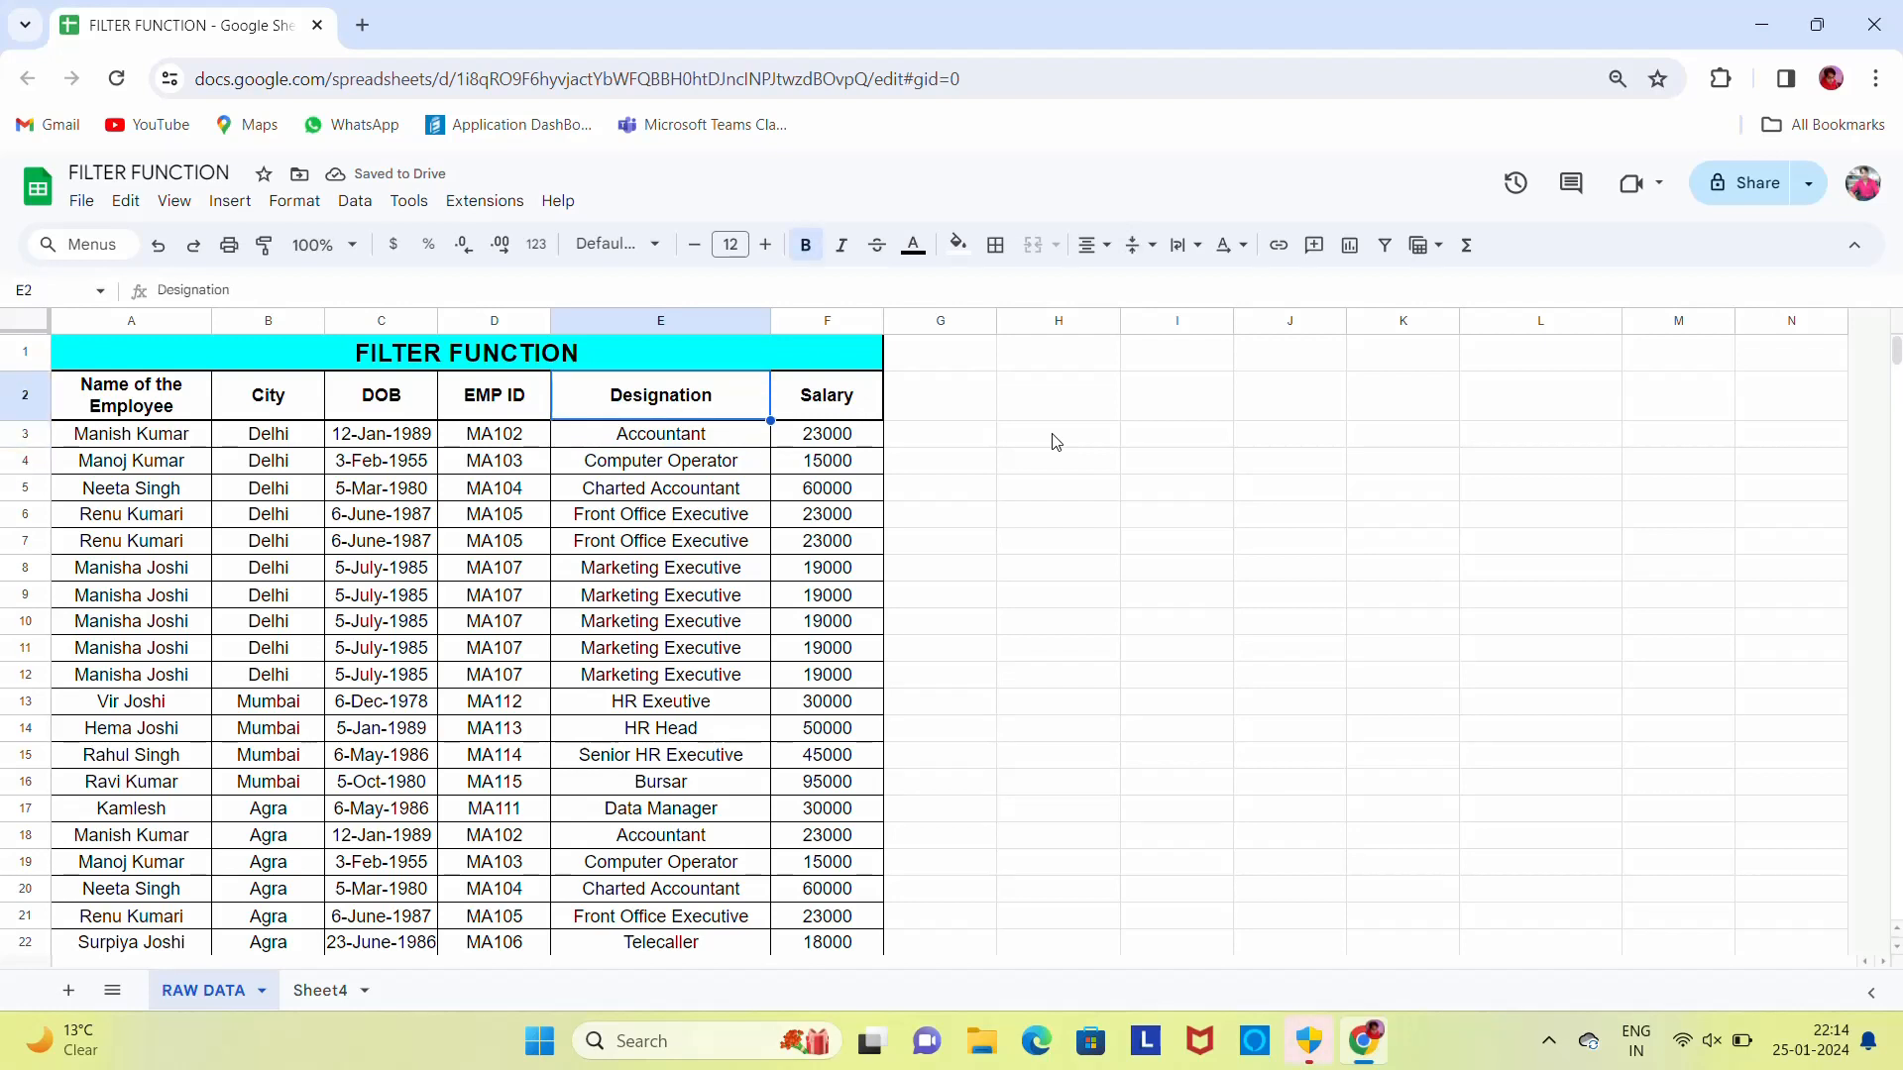
key("ctrl+c")
key("Right")
key("Right")
key("Right")
key("Right")
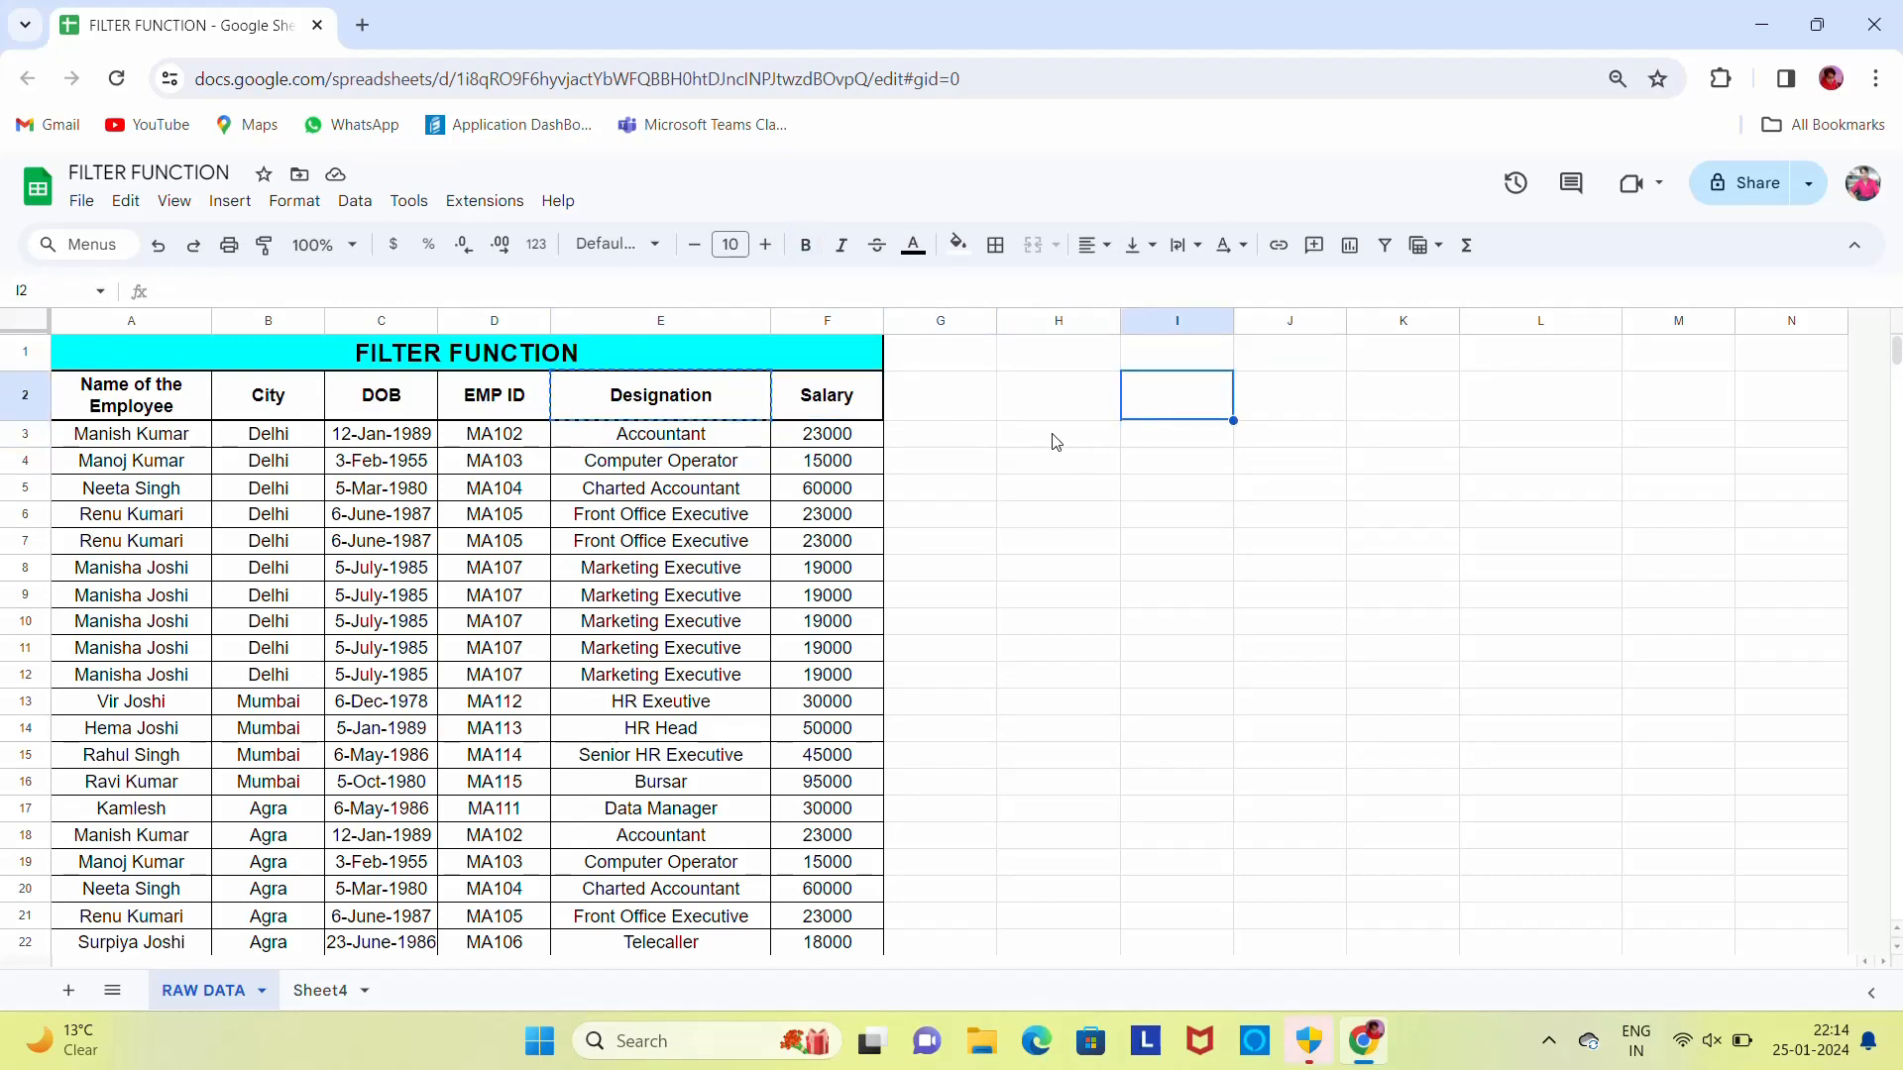
key("ctrl+v")
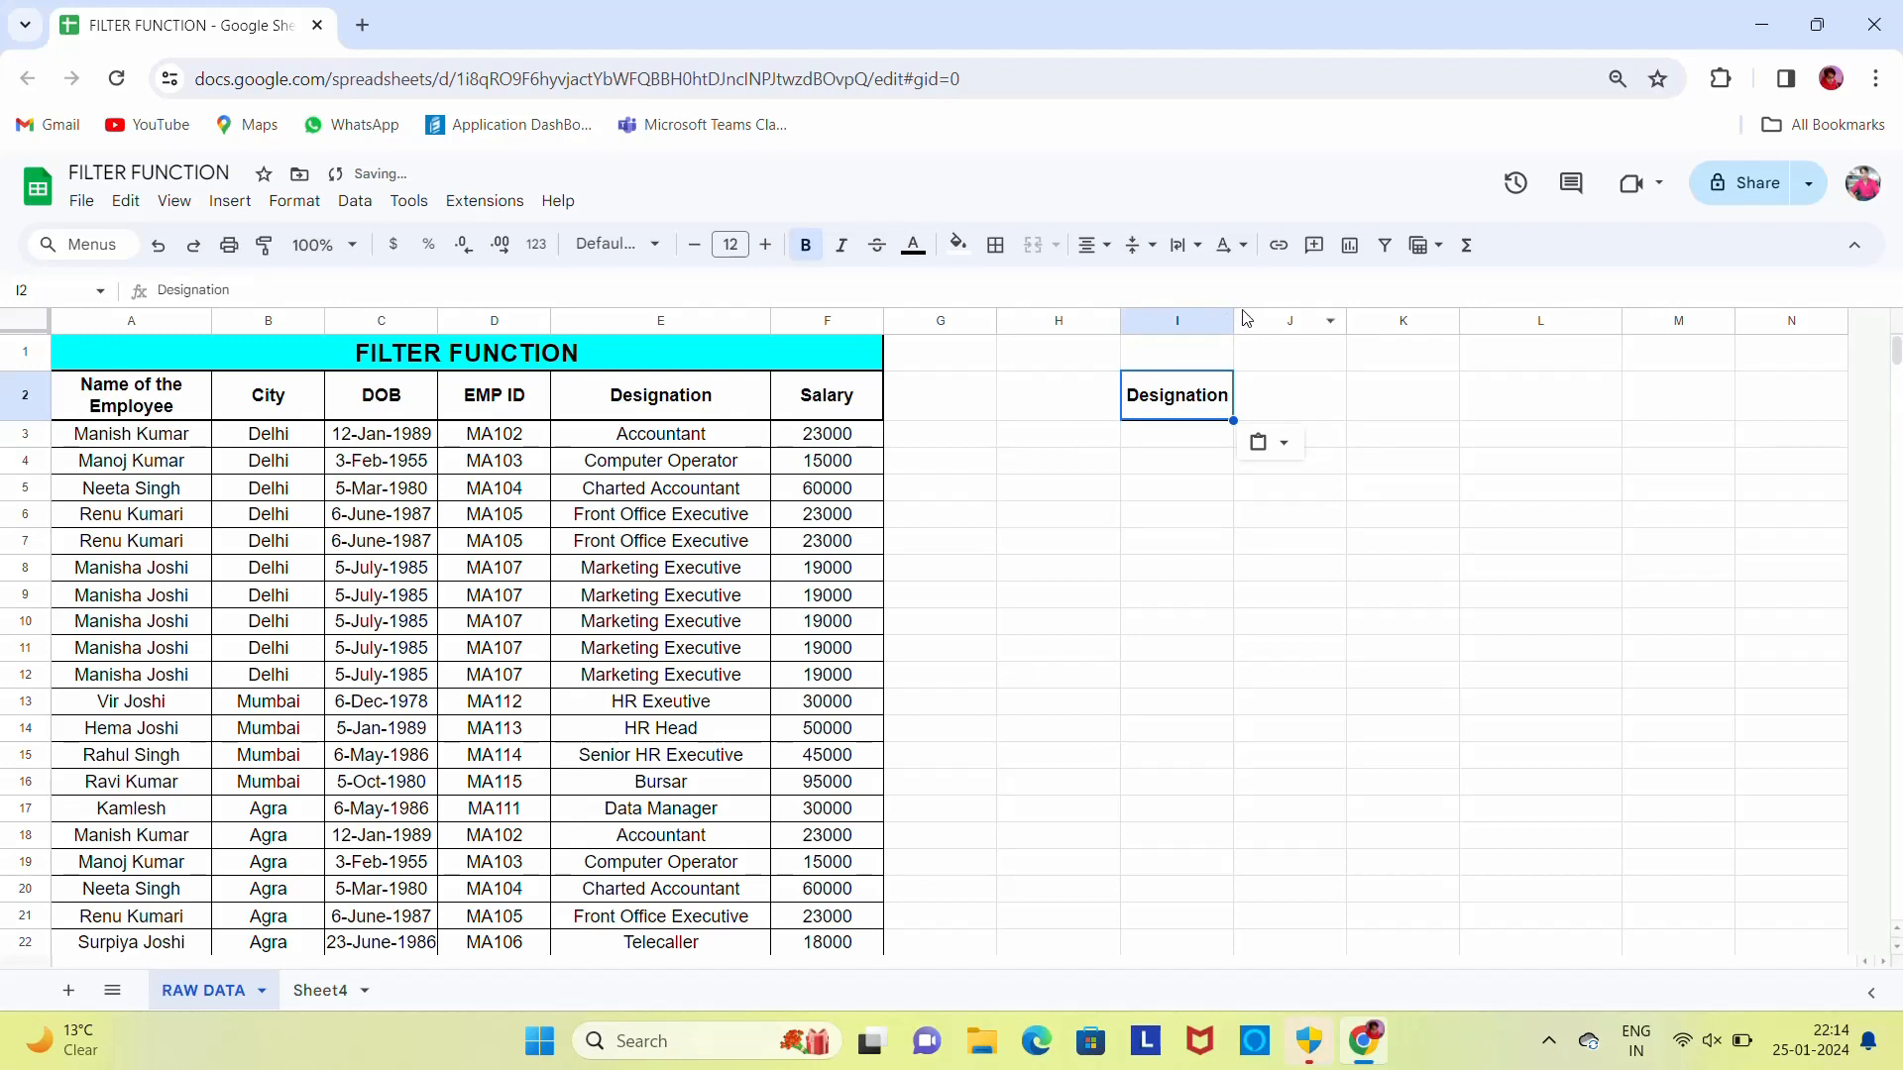
left_click_drag(1233, 320, 1261, 320)
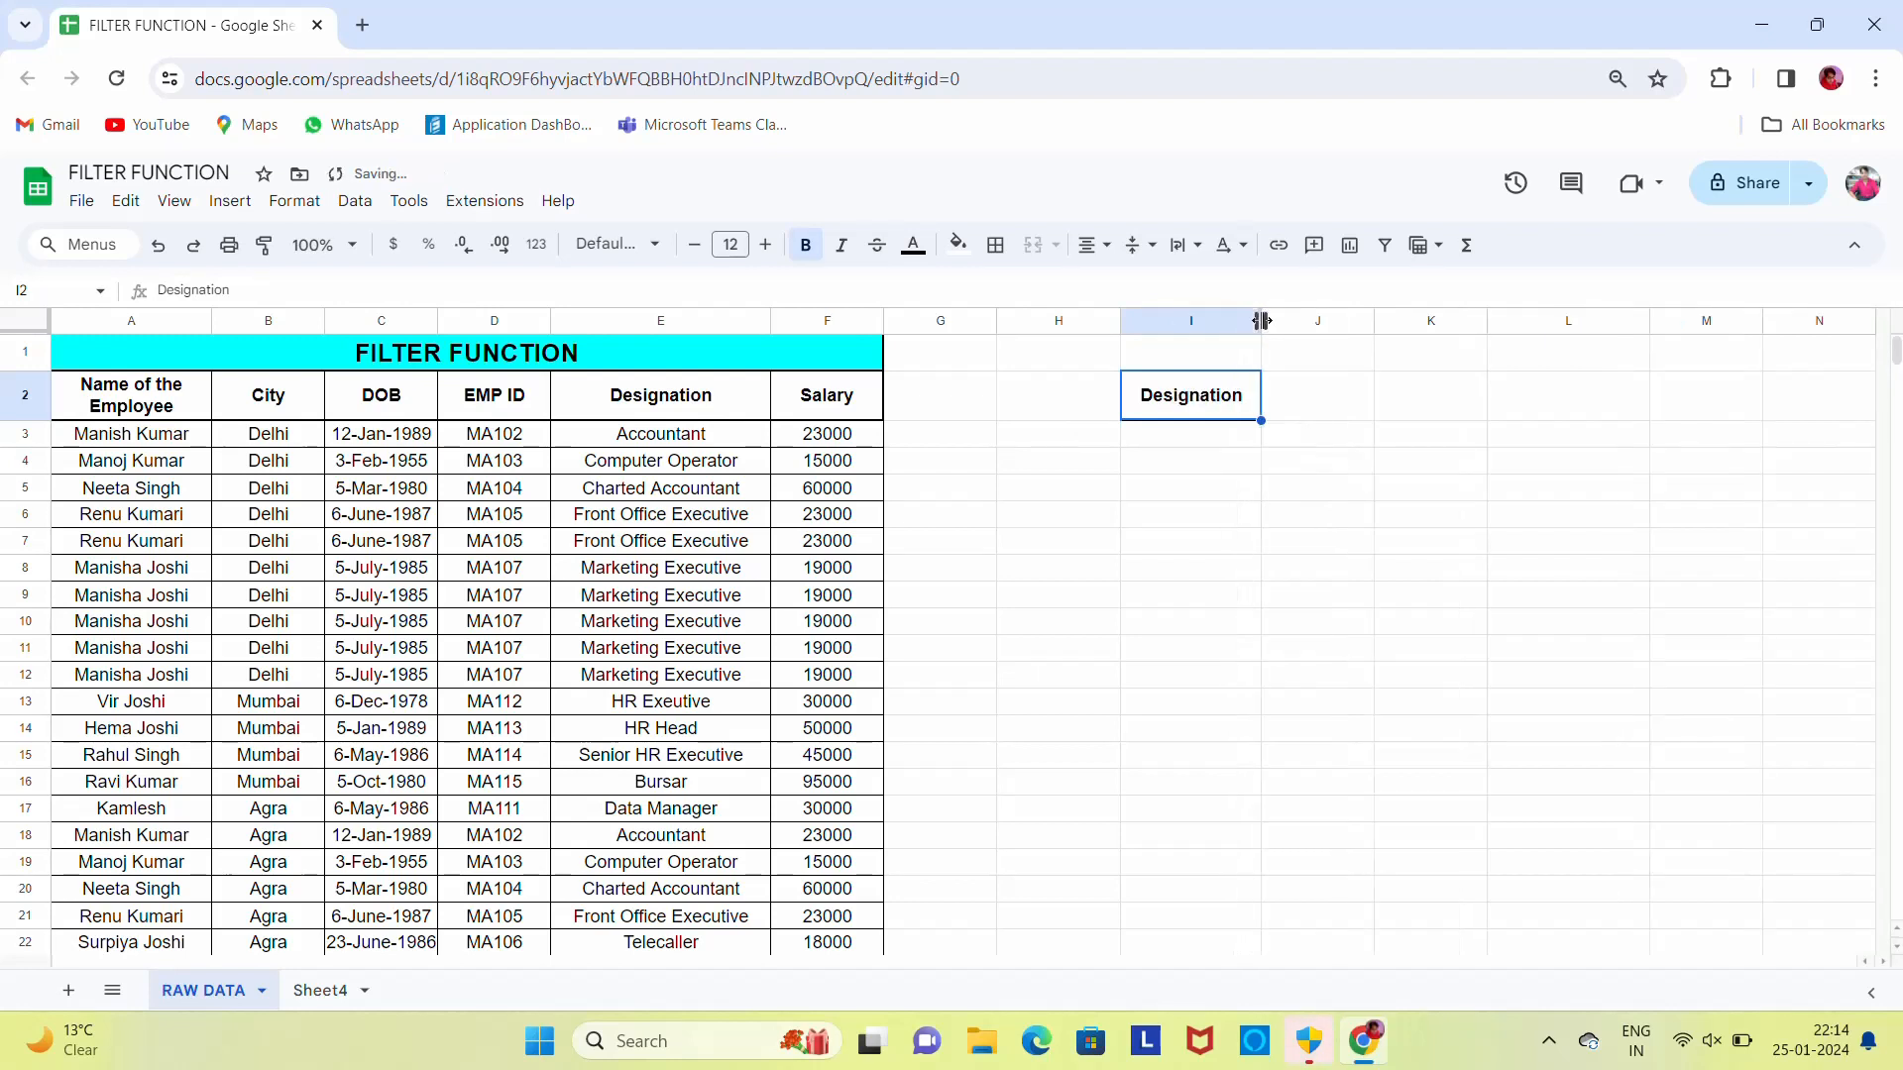
- Add a data validation rule to cell I3 with the criteria Dropdown (from a range)
left_click(1213, 439)
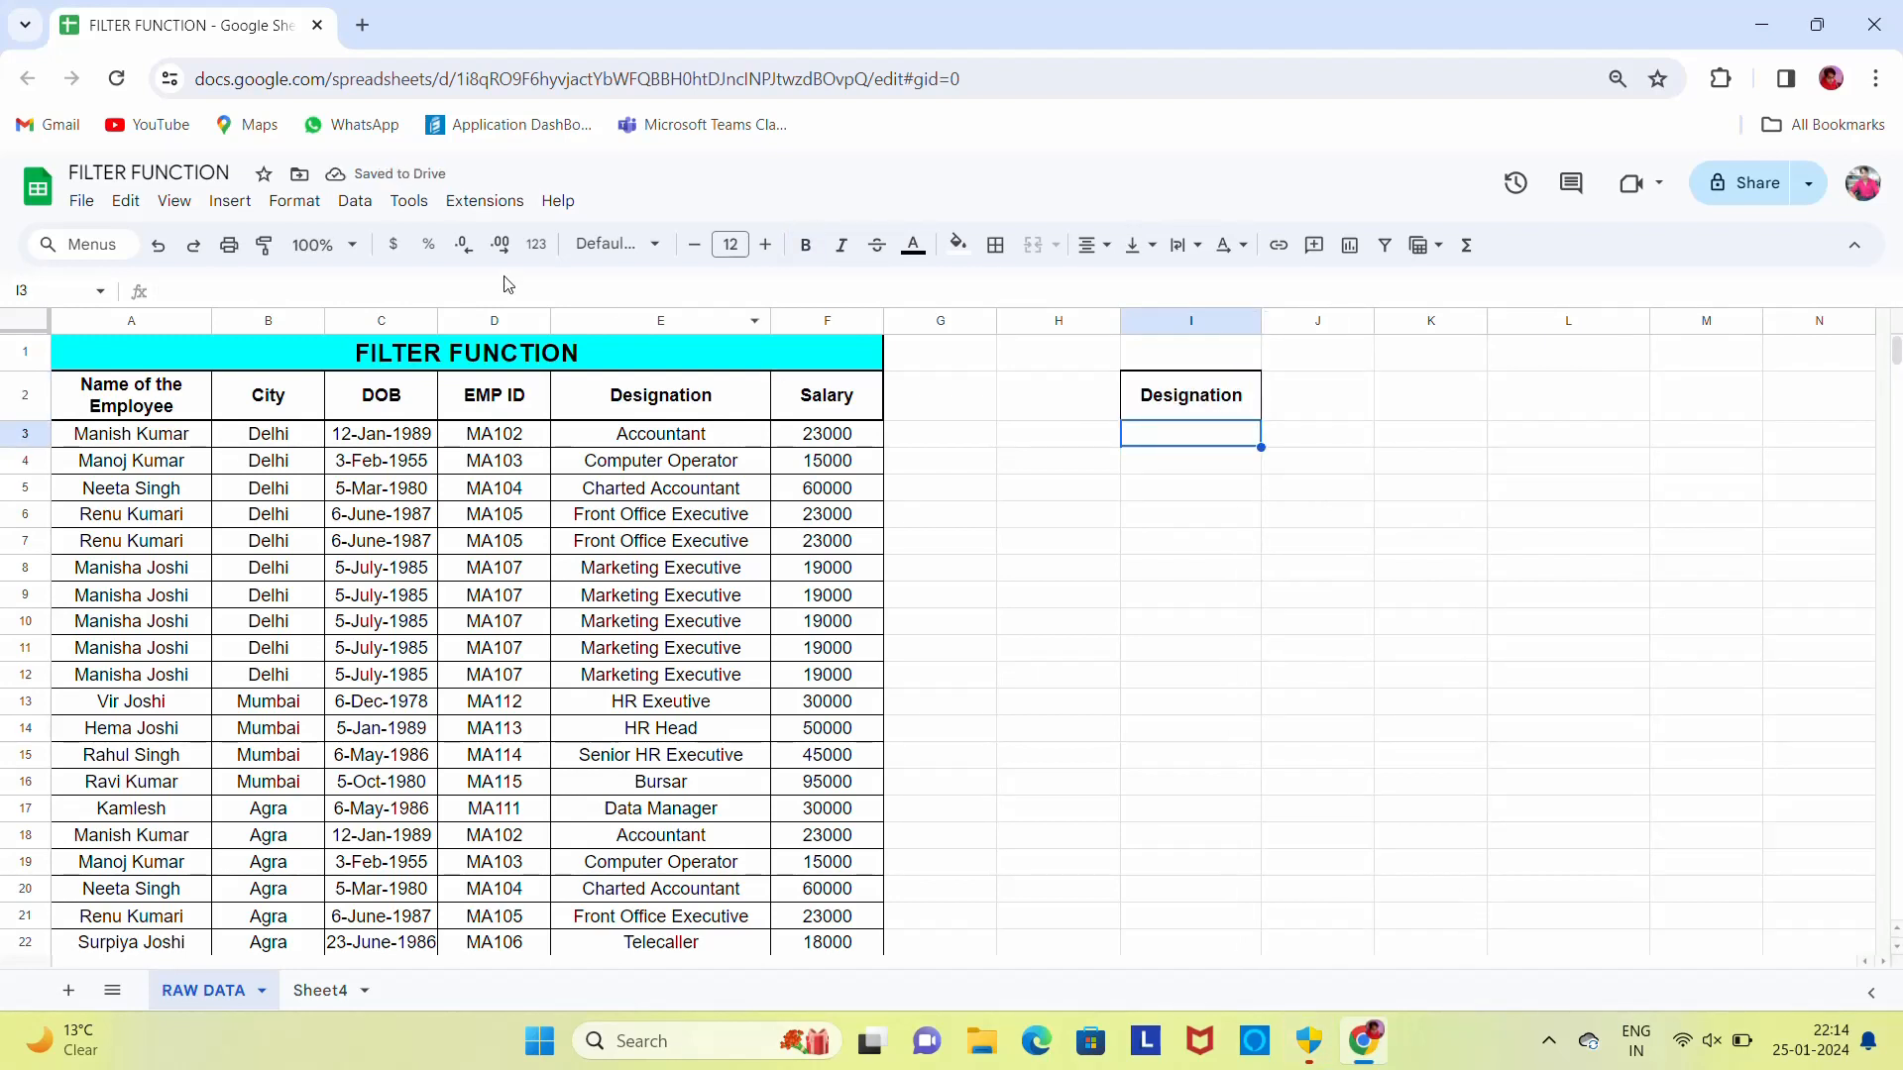
left_click(349, 204)
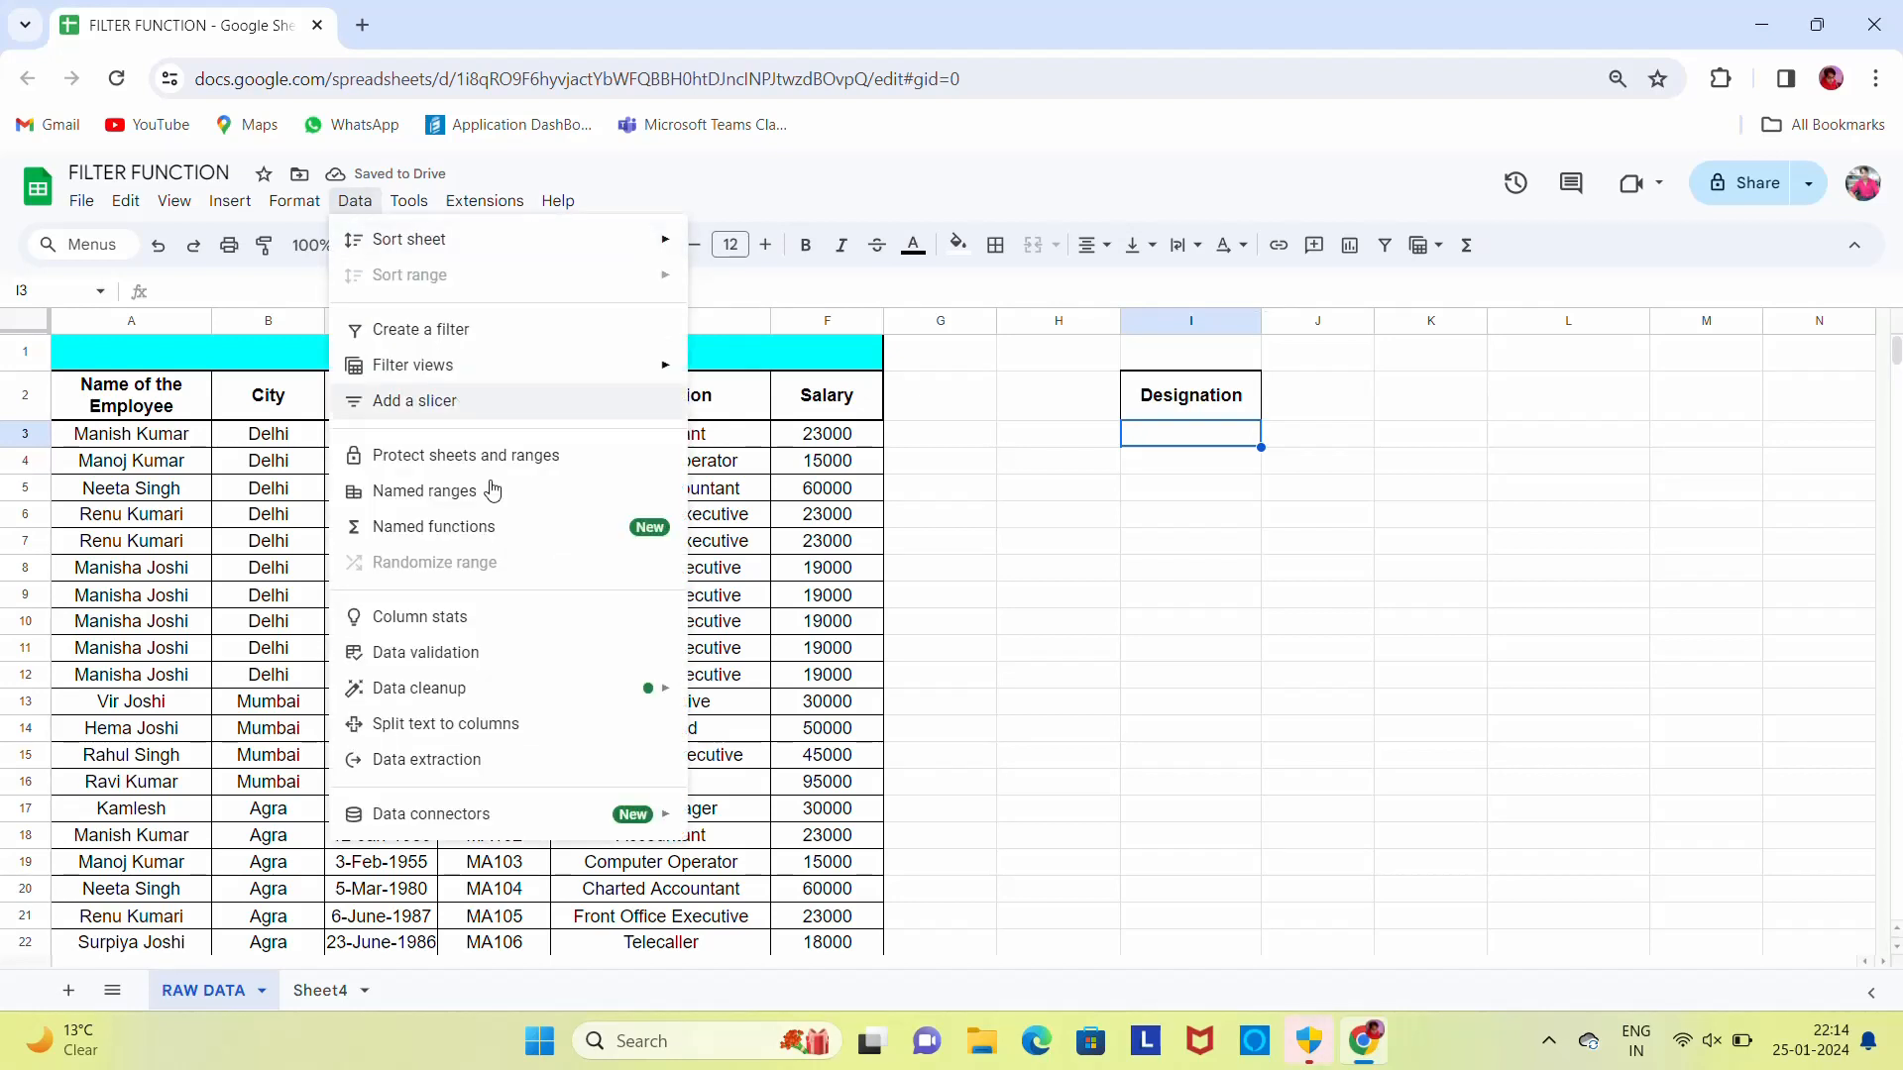
left_click(421, 656)
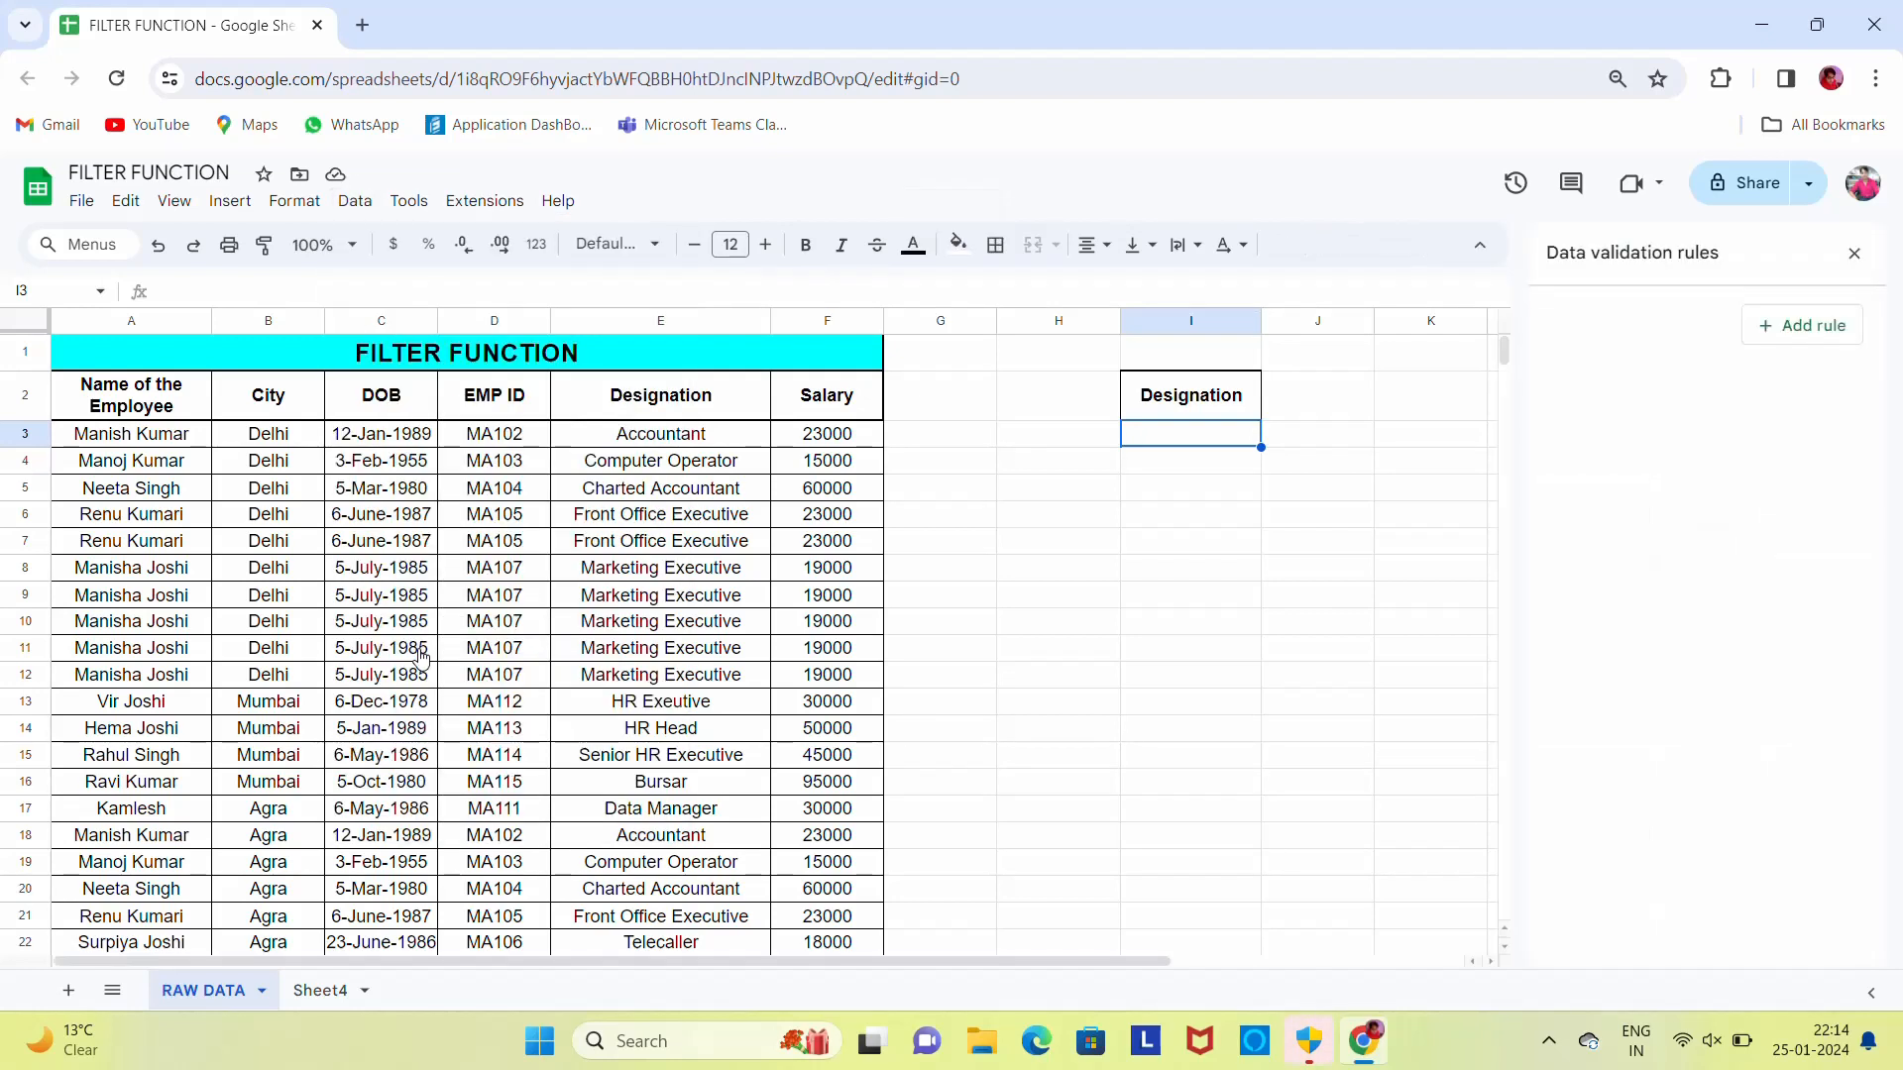
left_click(1826, 340)
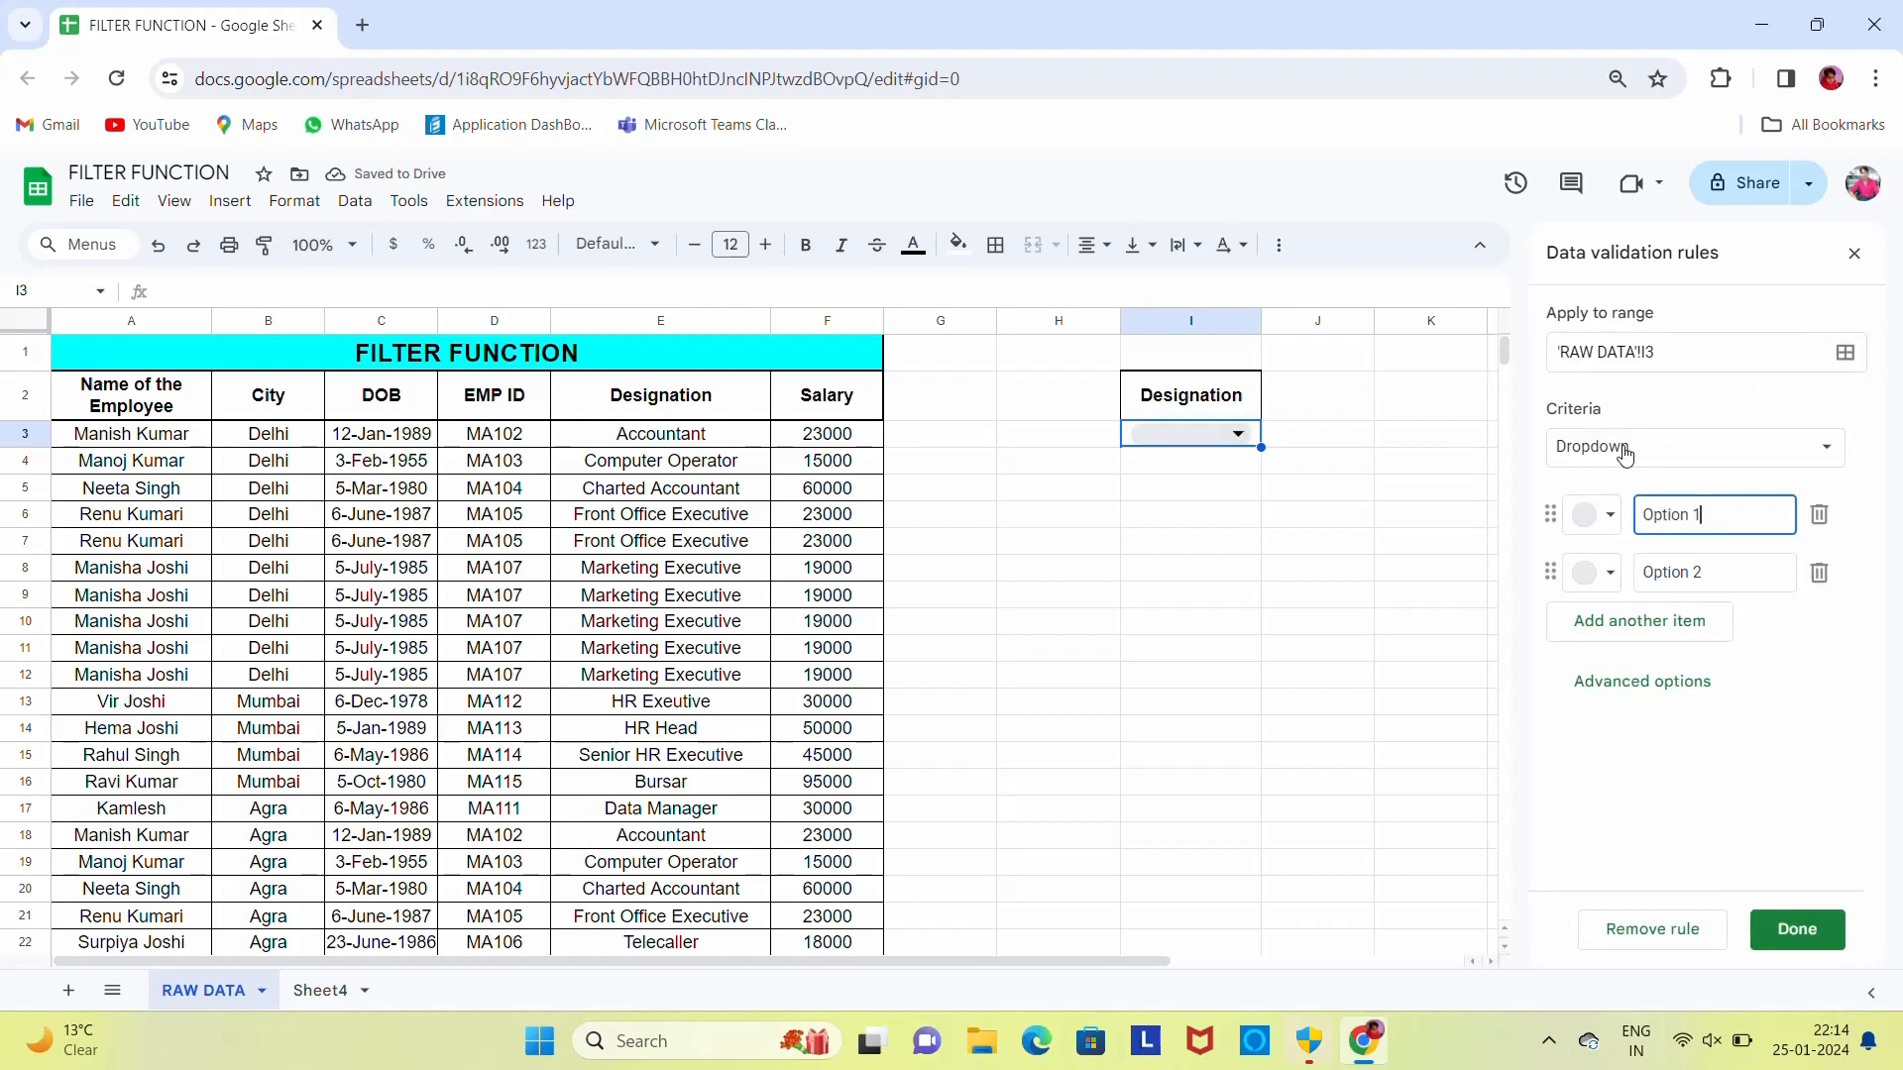
left_click(1626, 452)
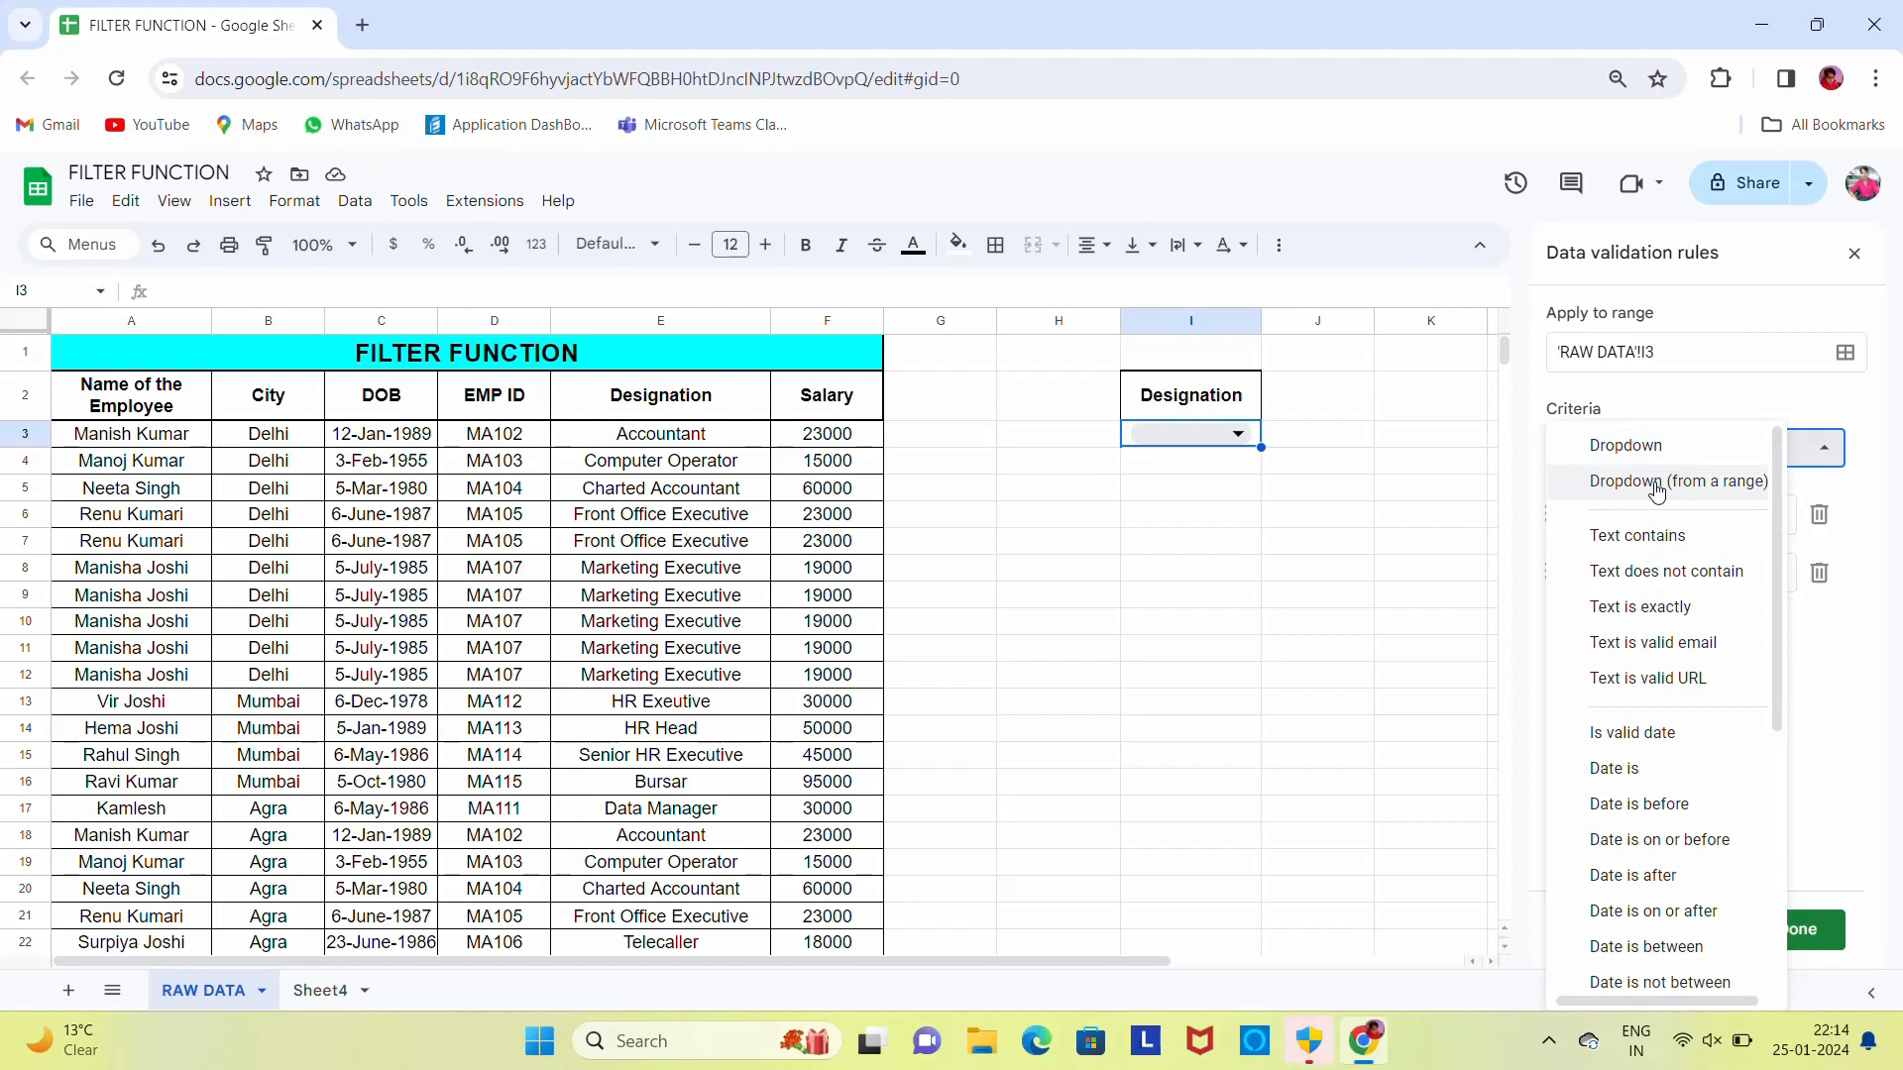
left_click(1656, 483)
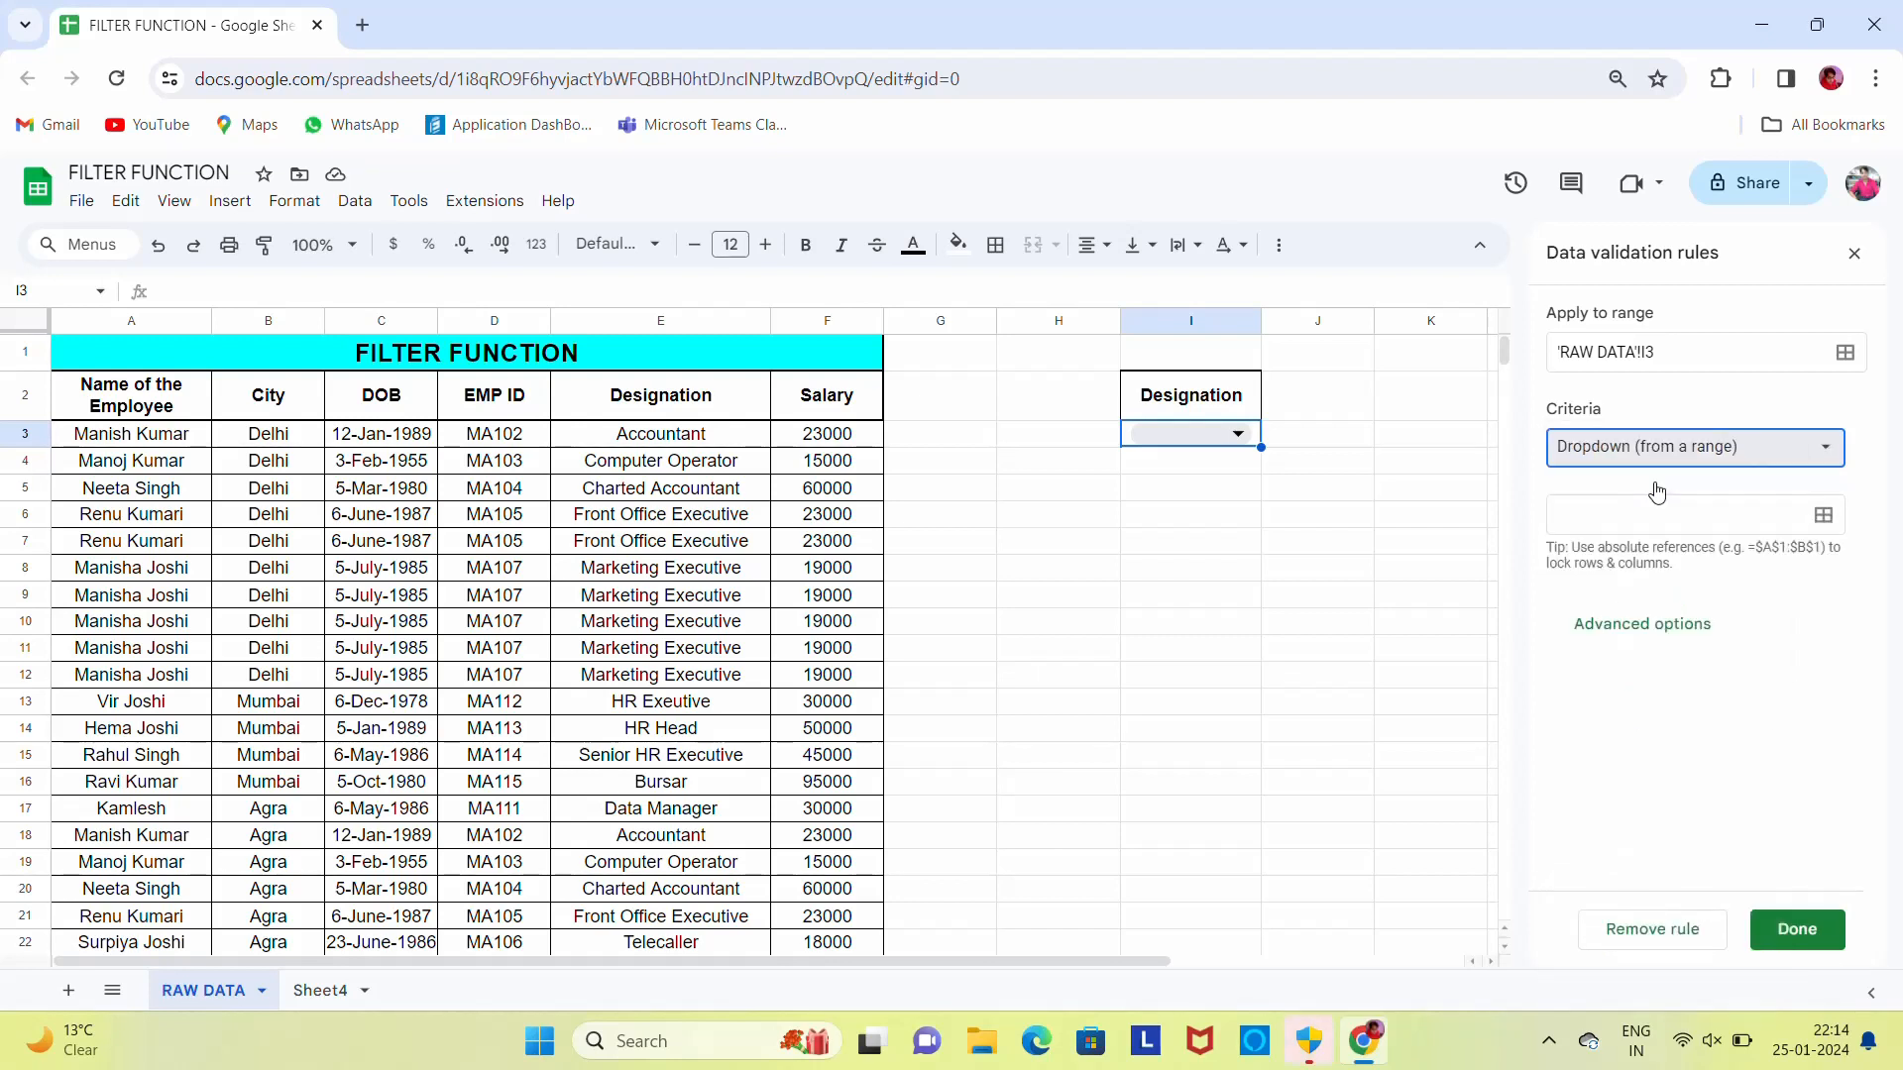
- Set the dropdown's source to 'RAW DATA'!E3:E55, apply the rule and close the data validation settings
left_click(1722, 504)
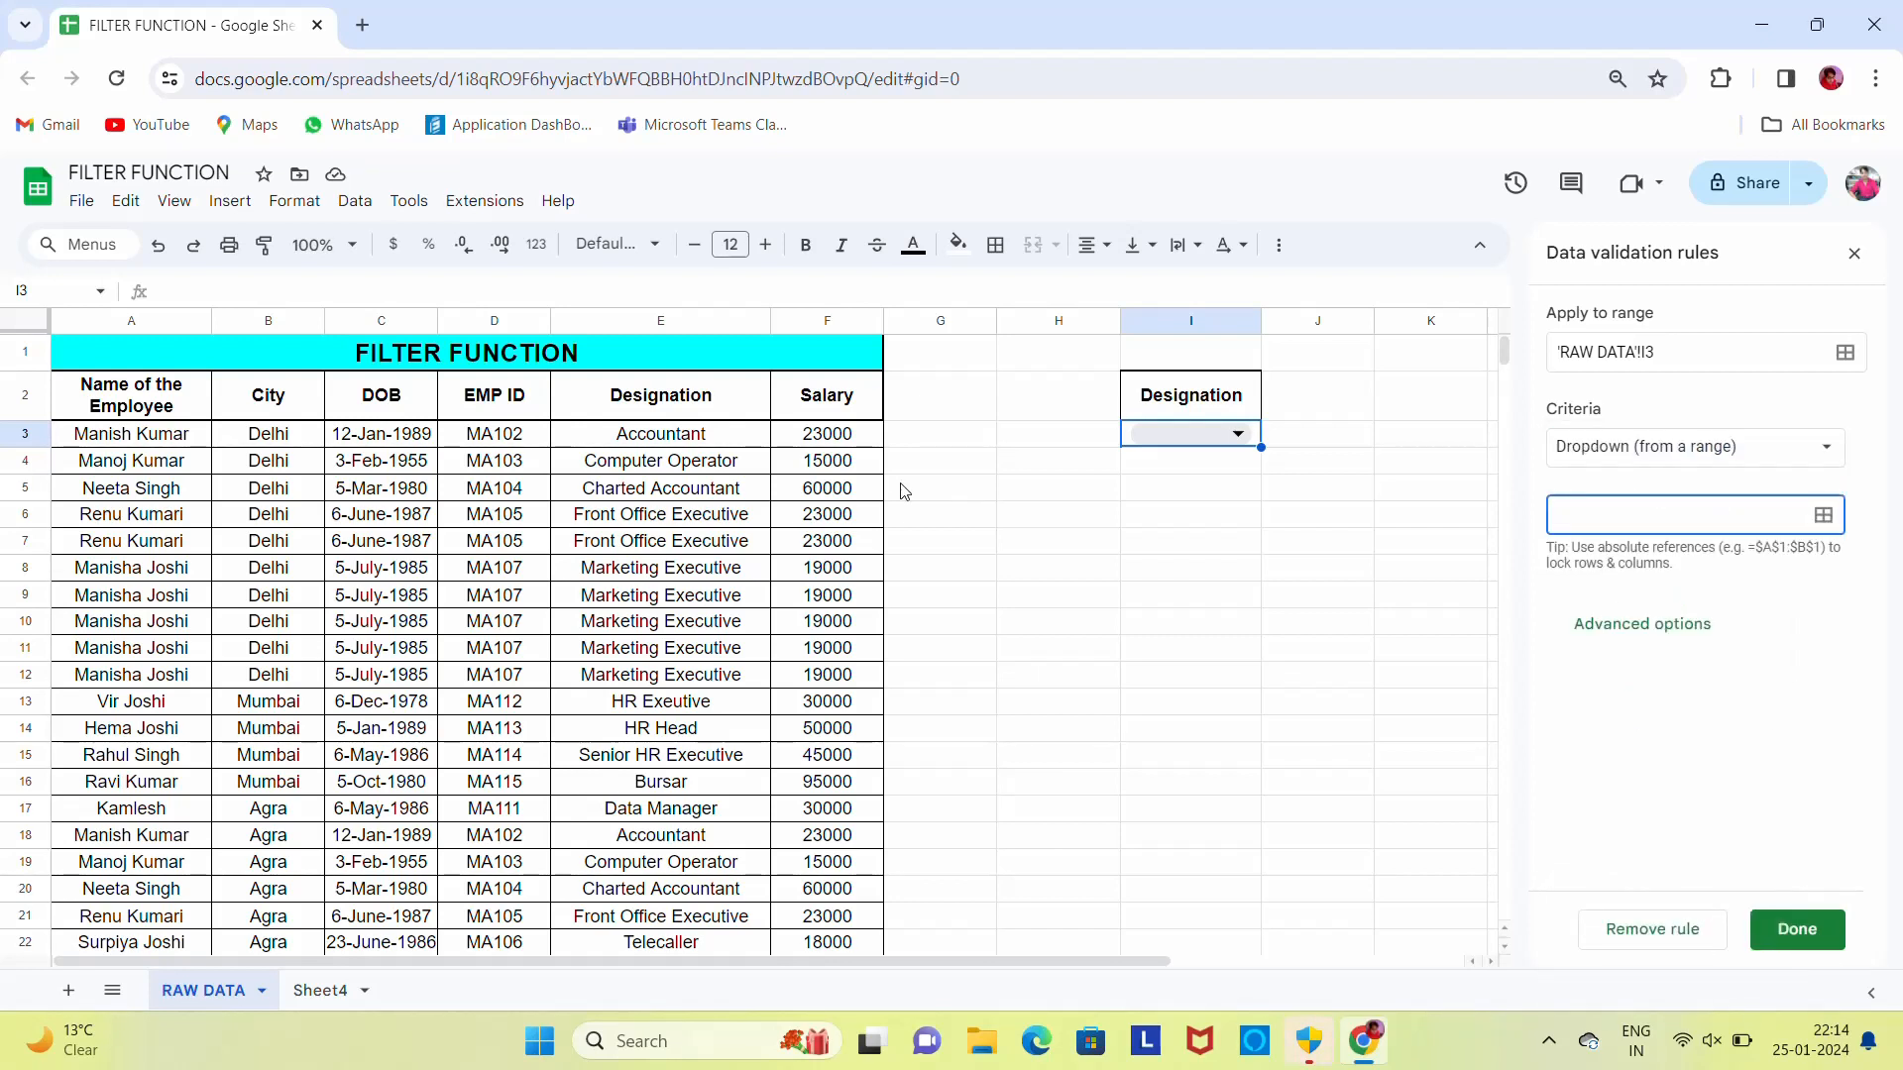
left_click(690, 441)
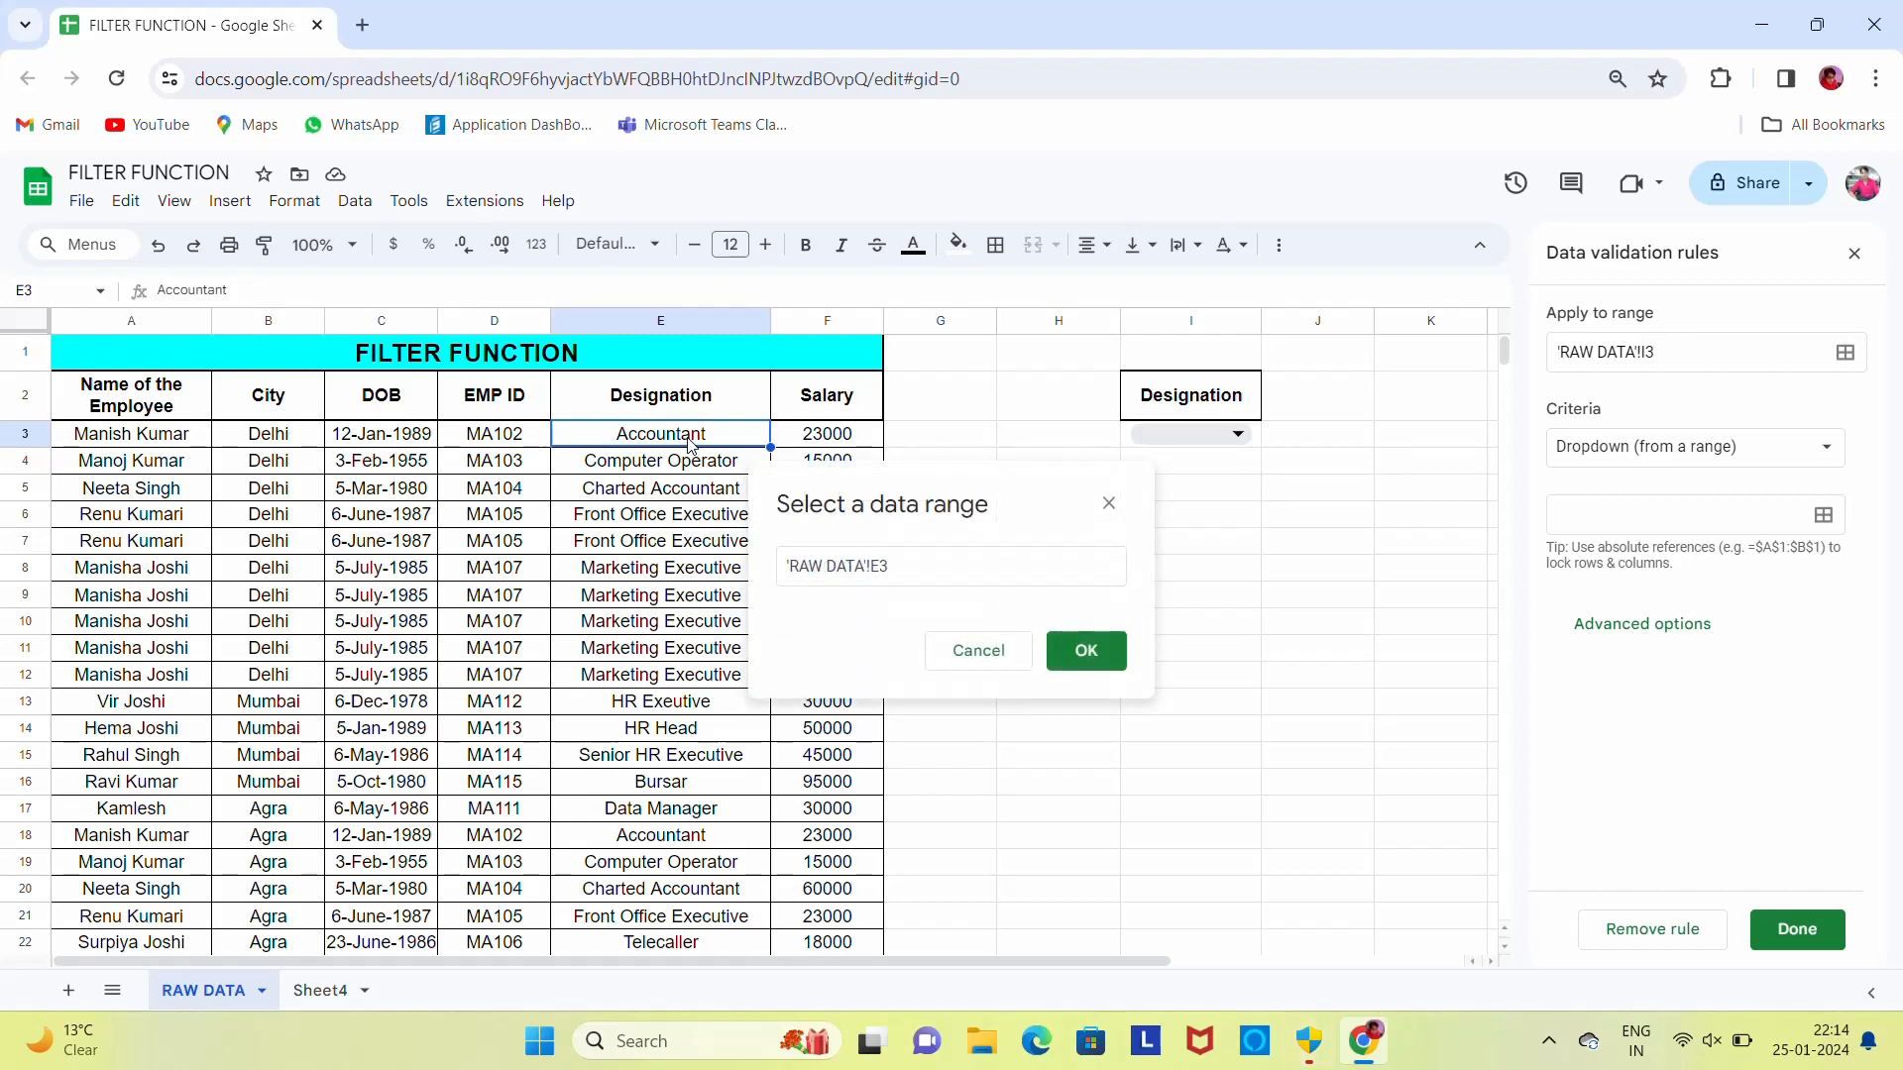
key("ctrl+shift+Down")
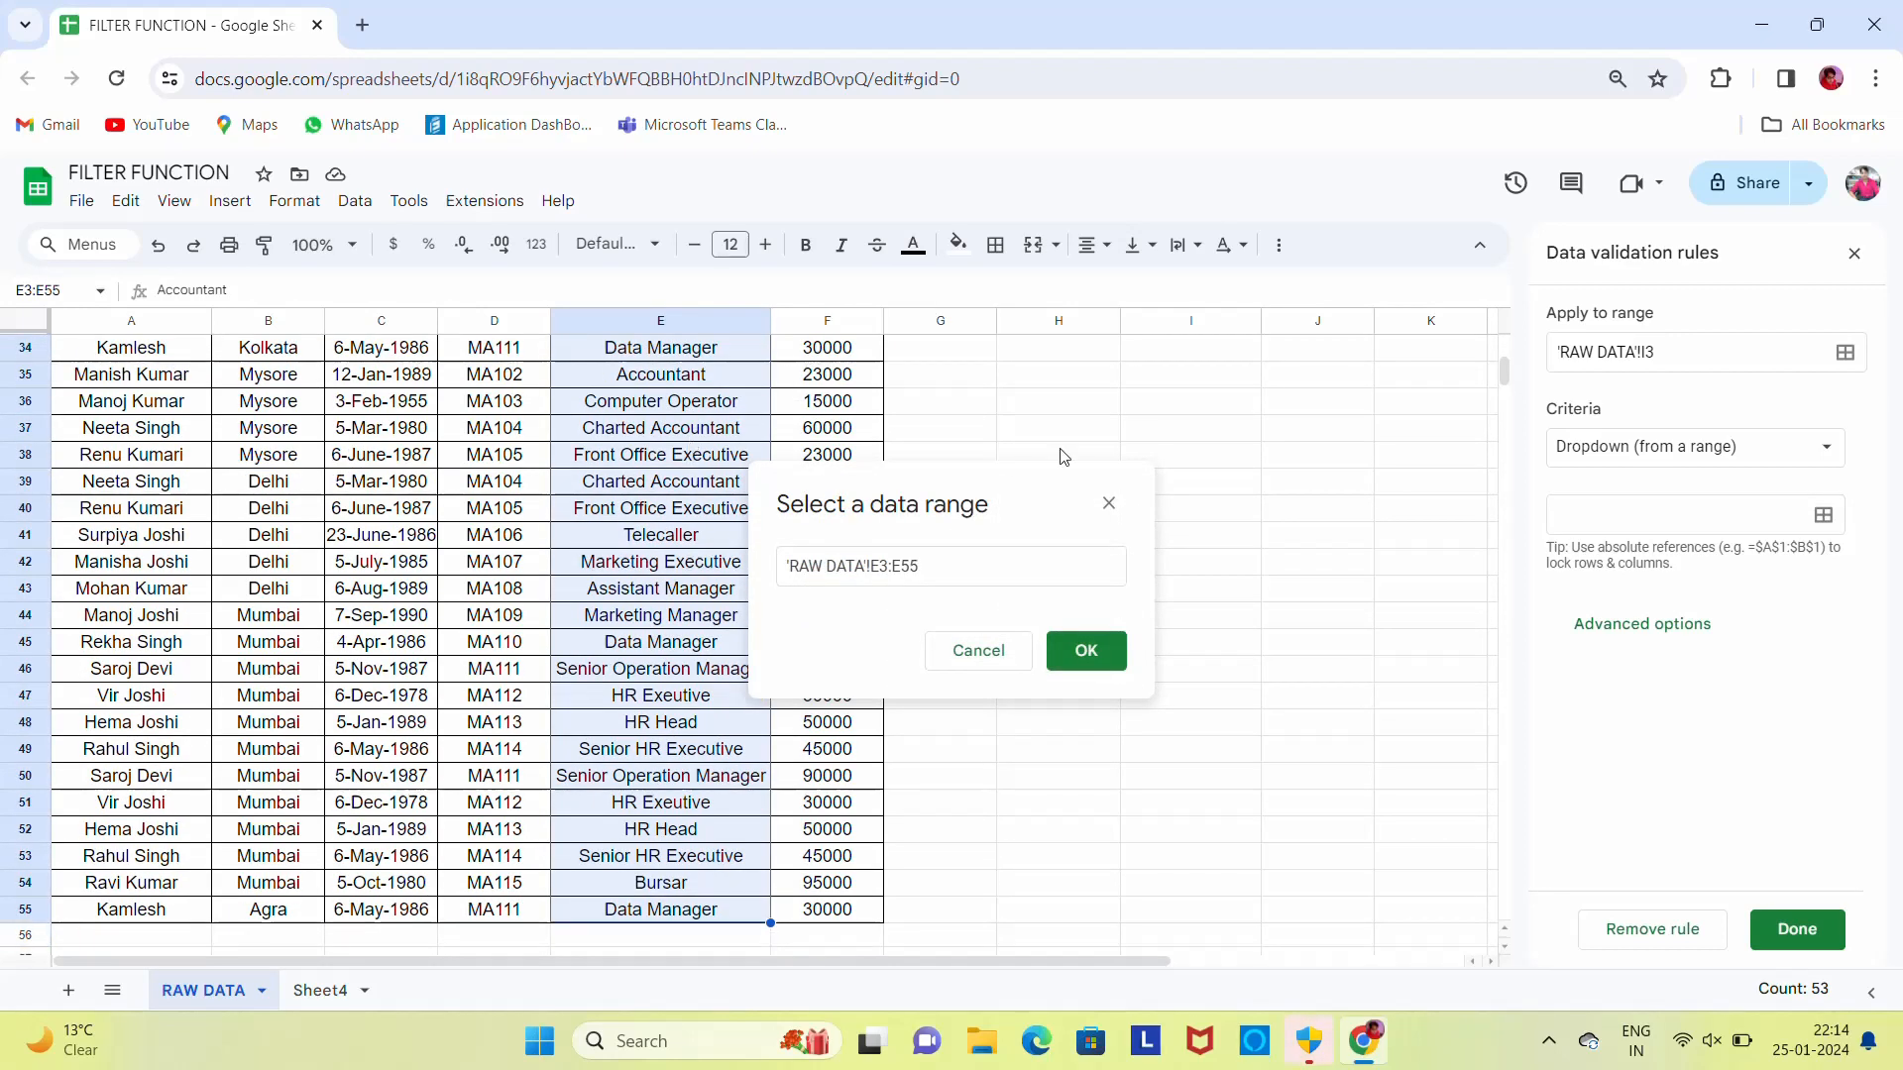
left_click(1085, 650)
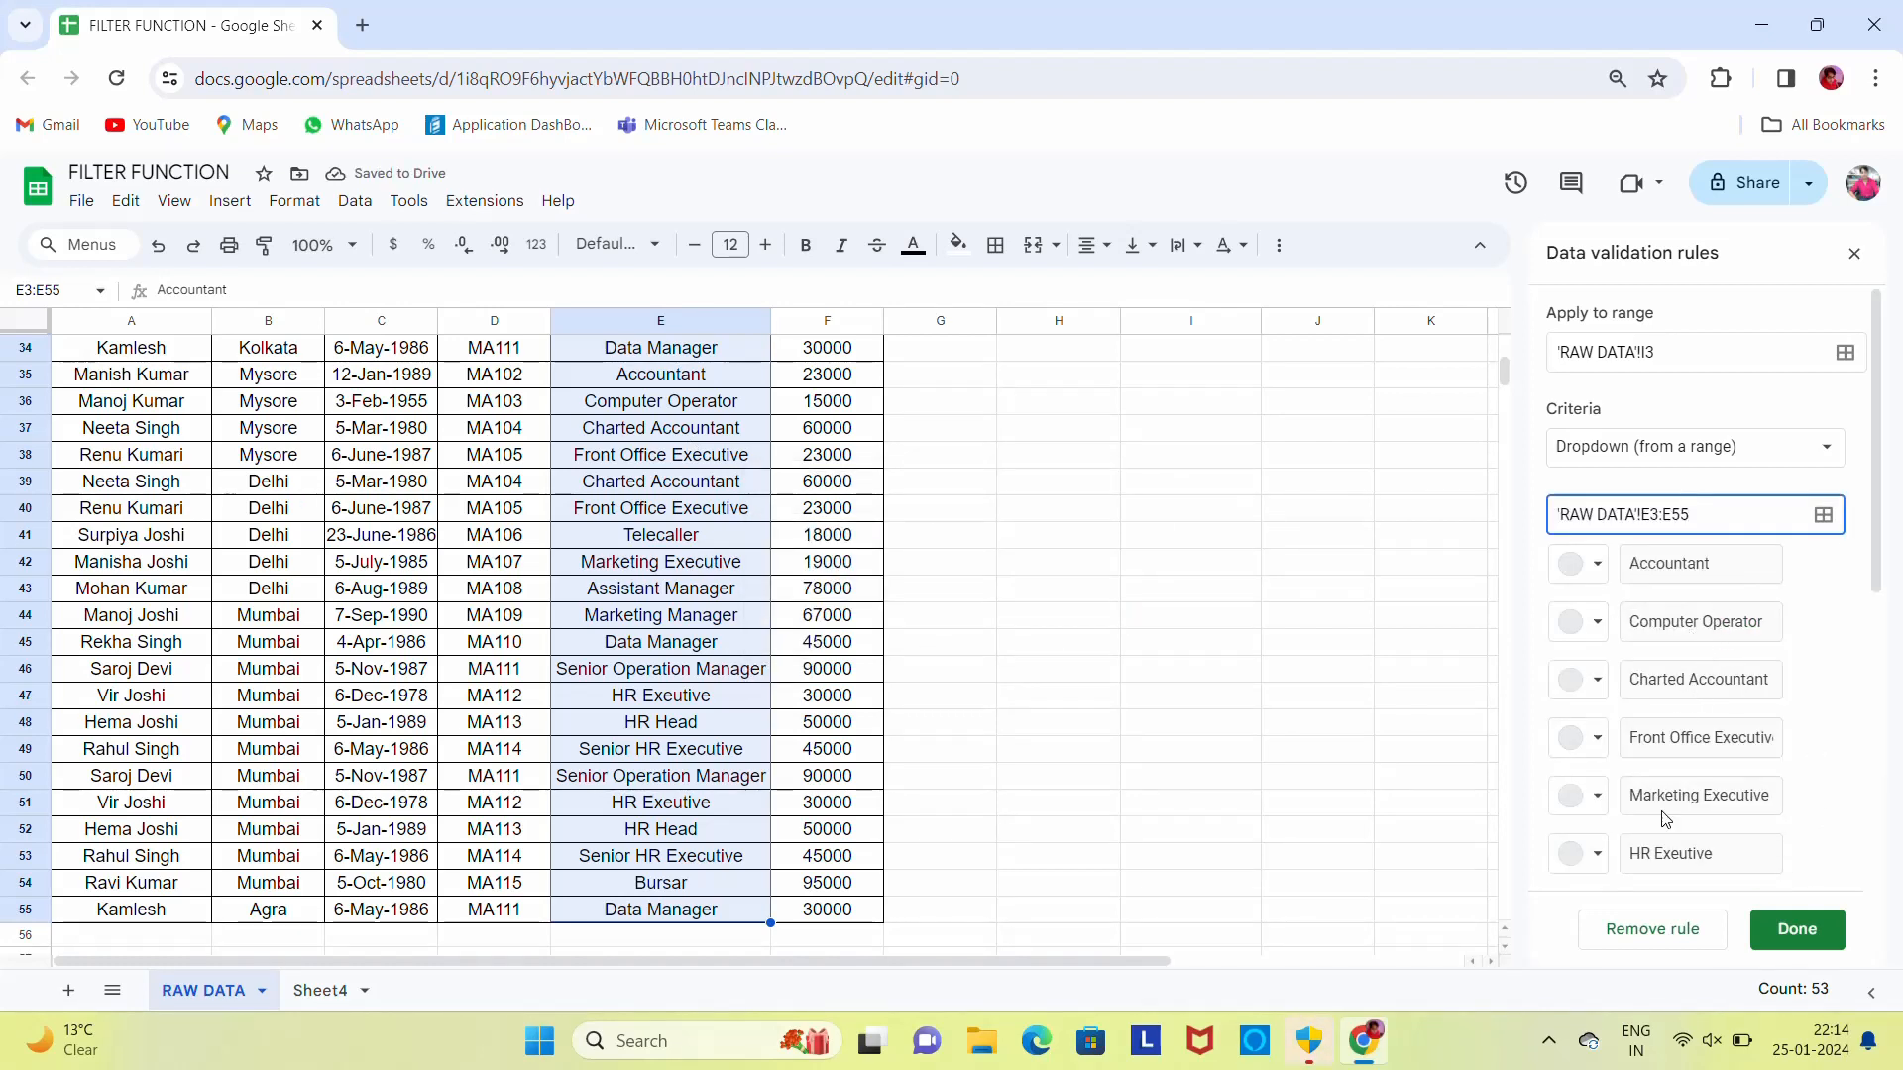
left_click(1806, 929)
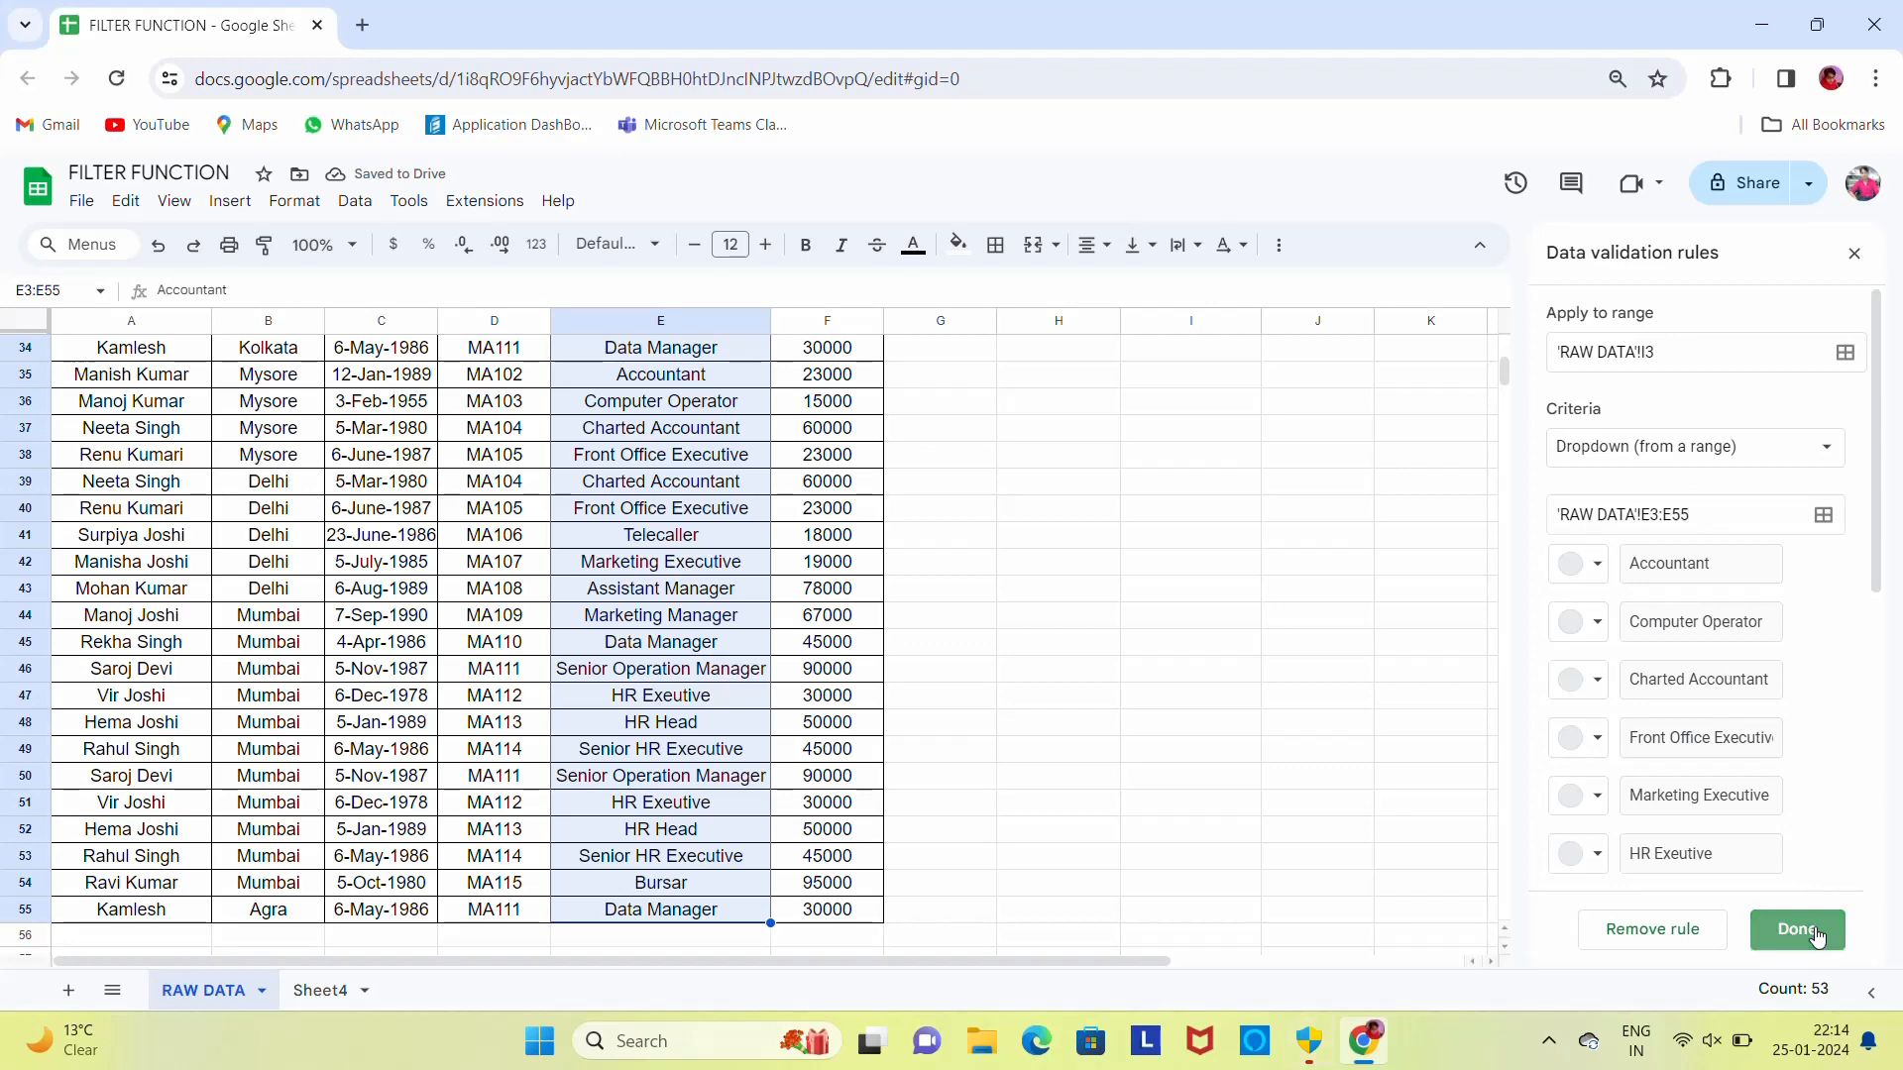
left_click(1854, 254)
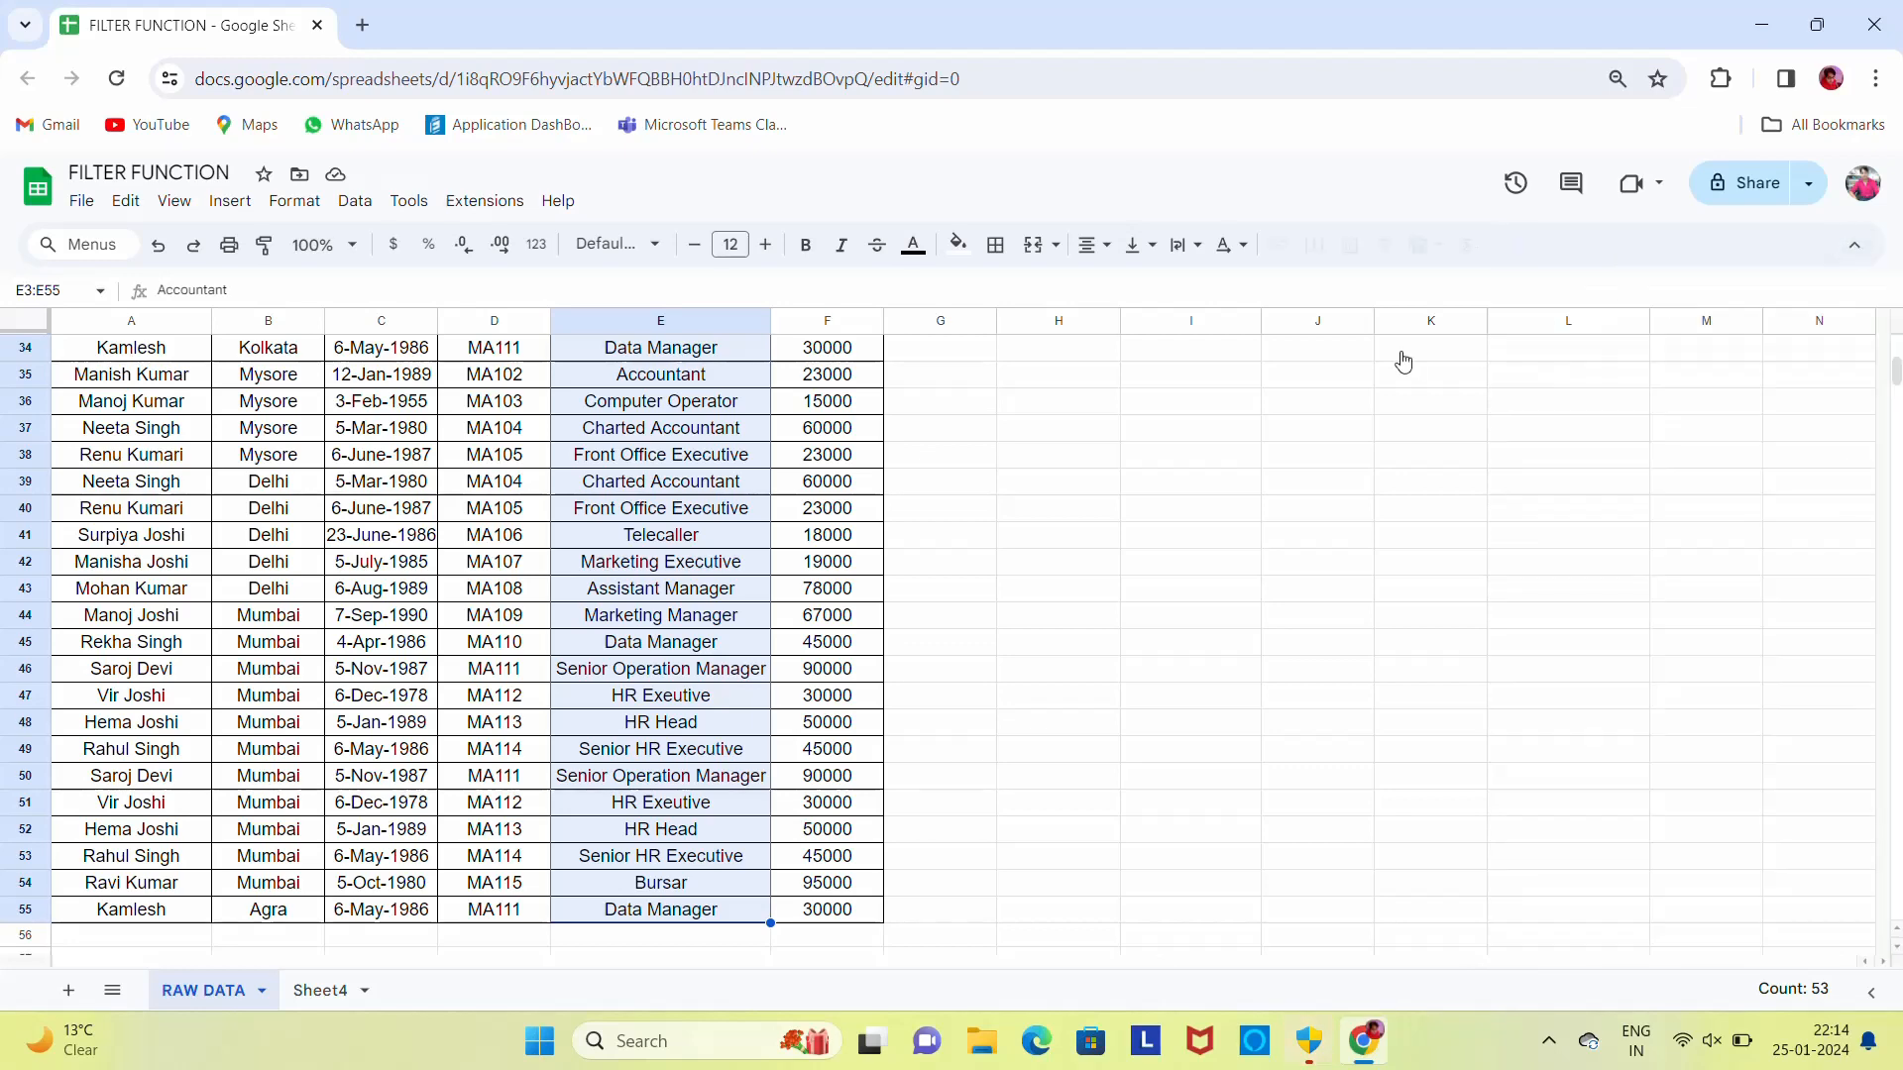
- Choose Computer Operator from the designation dropdown in cell I3
left_click(1277, 440)
key("ctrl+Up")
key("Down")
key("Down")
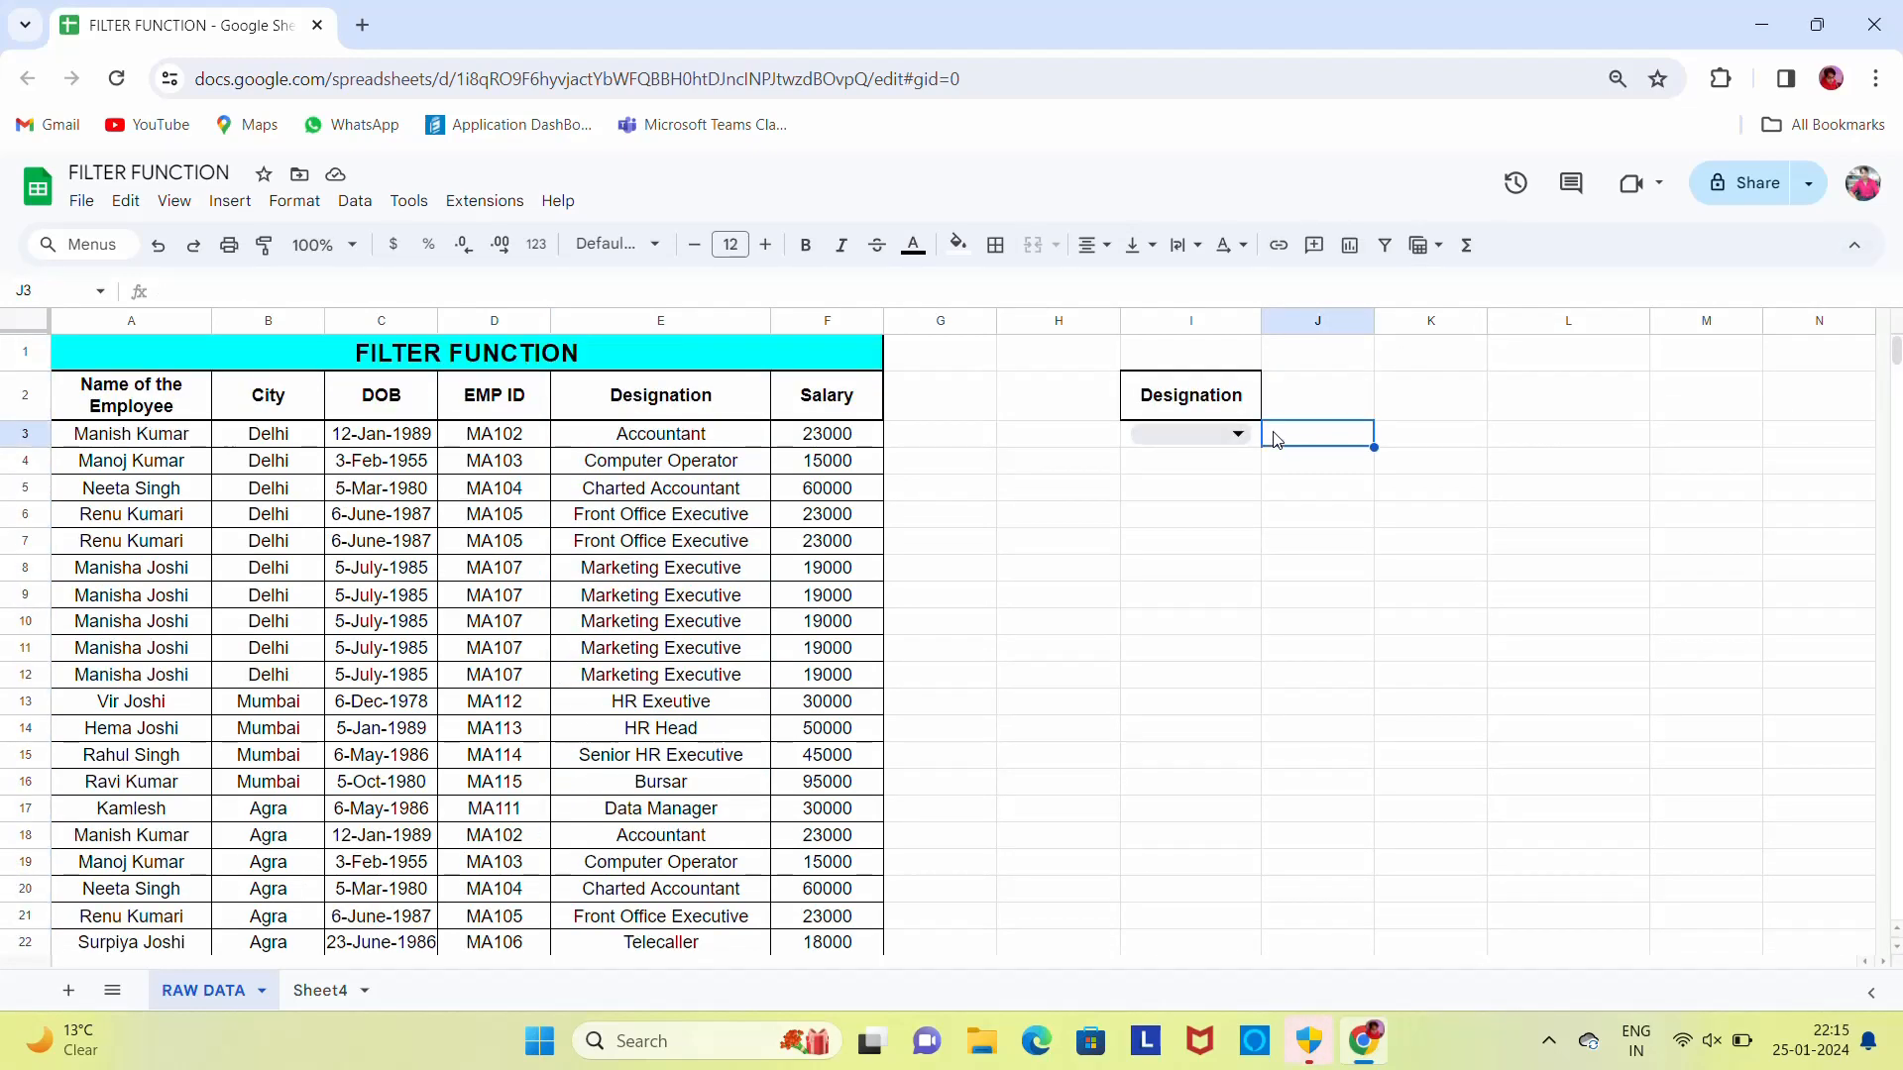
key("Left")
left_click(1237, 434)
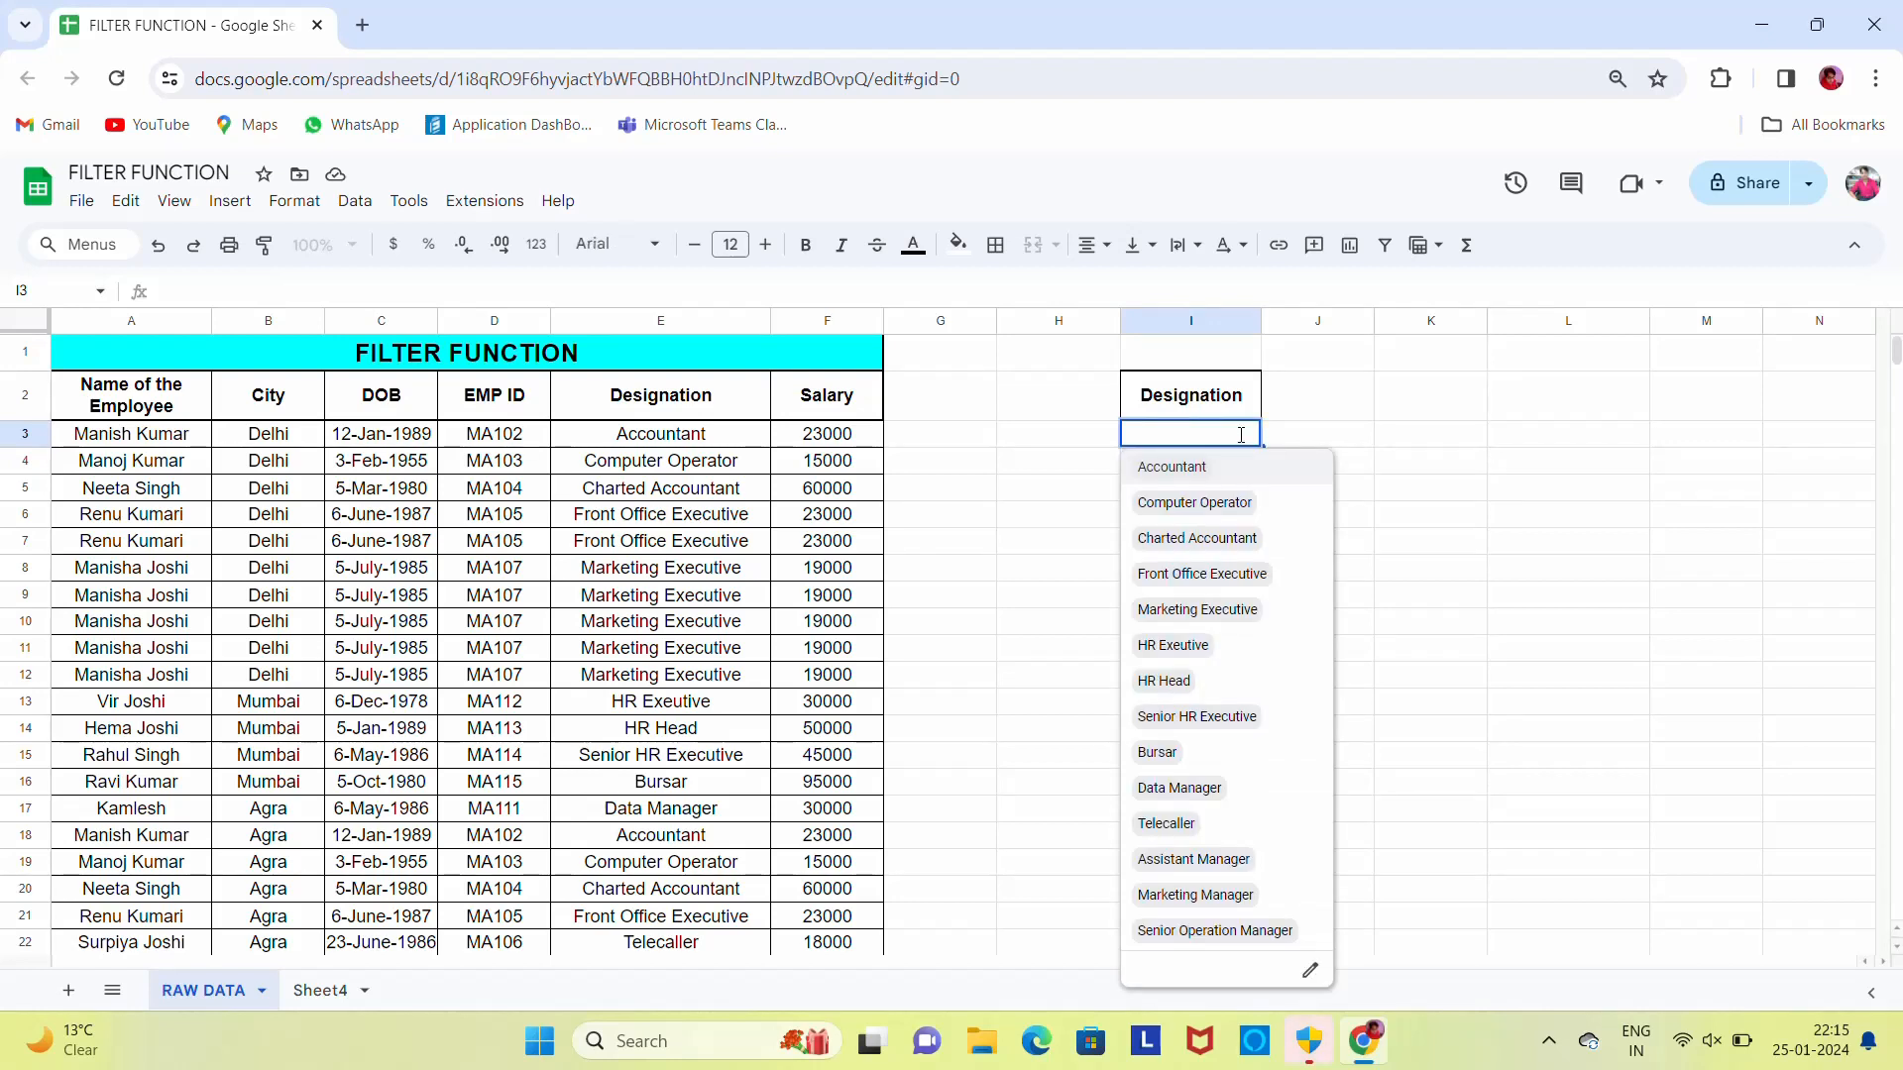
left_click(1207, 505)
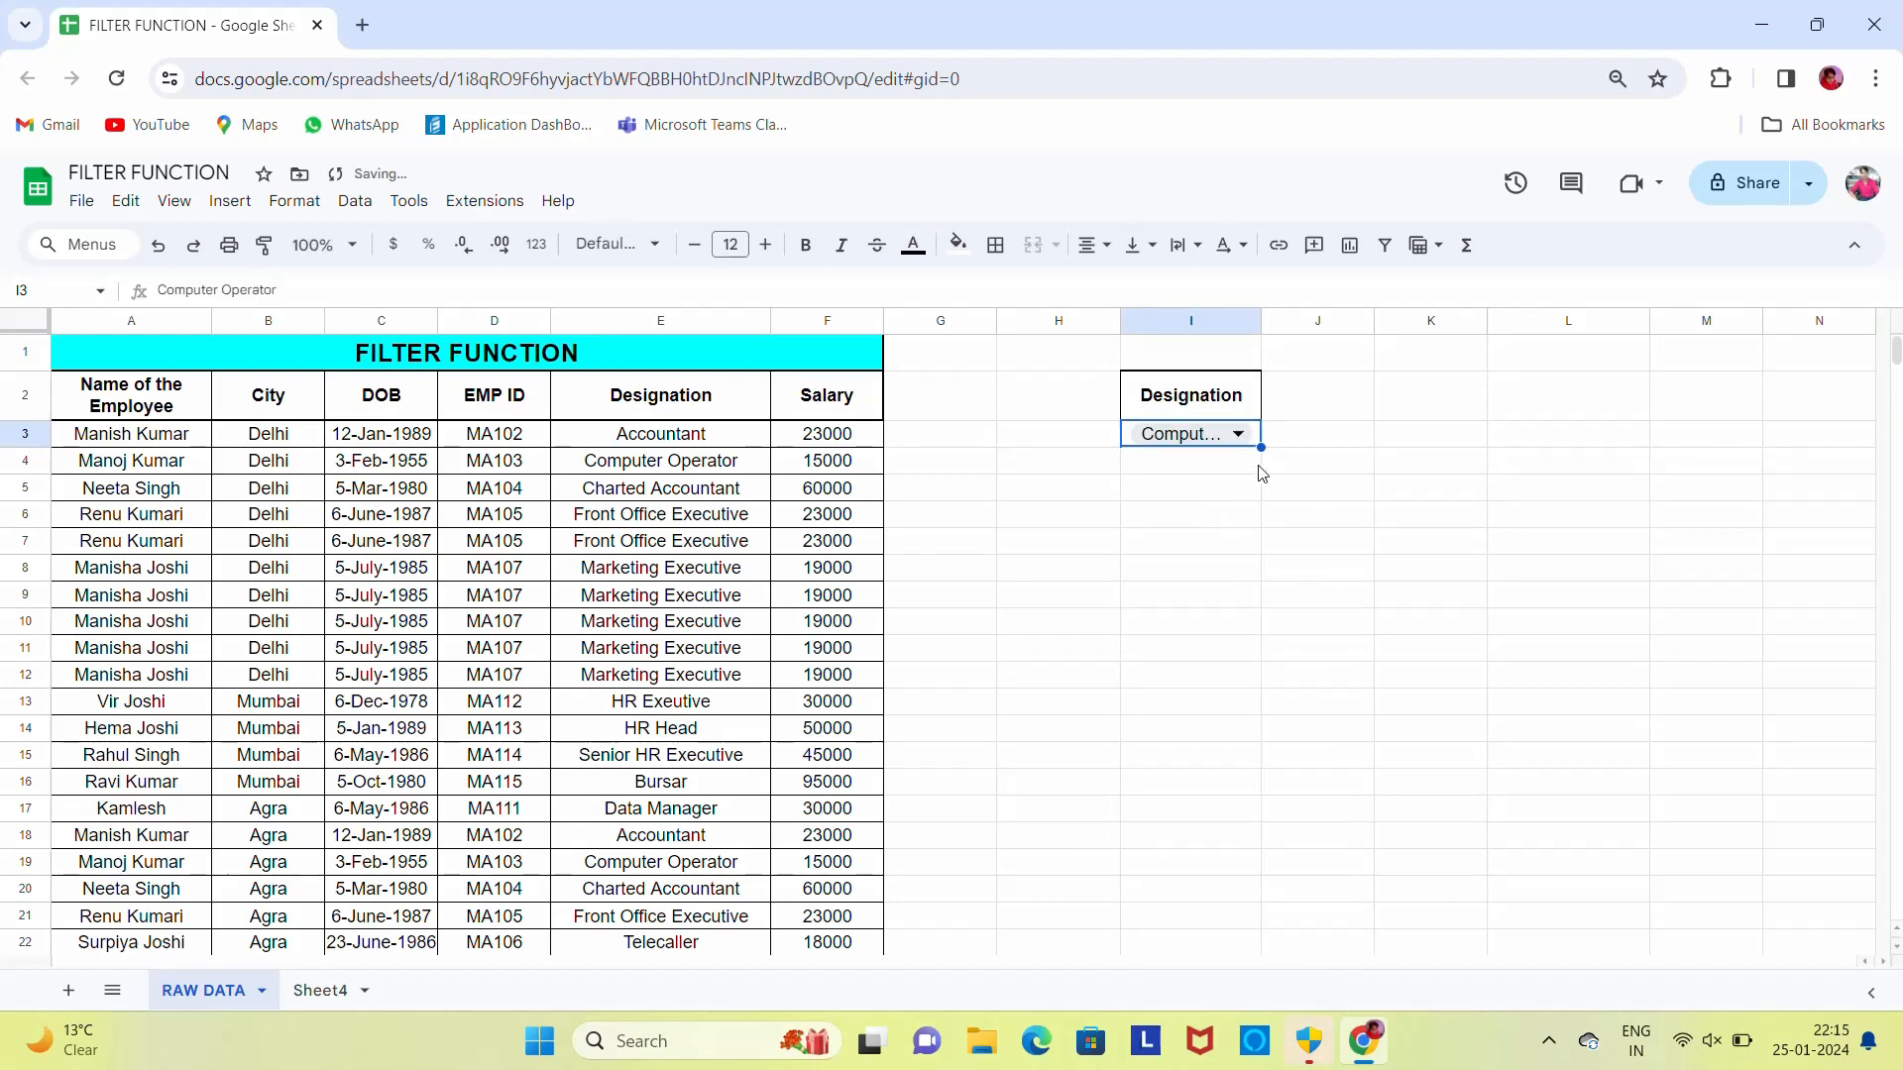
- Widen column I to fit the full designation in I3, and view the dropdown's list of options
left_click_drag(1259, 321, 1350, 321)
left_click(1215, 515)
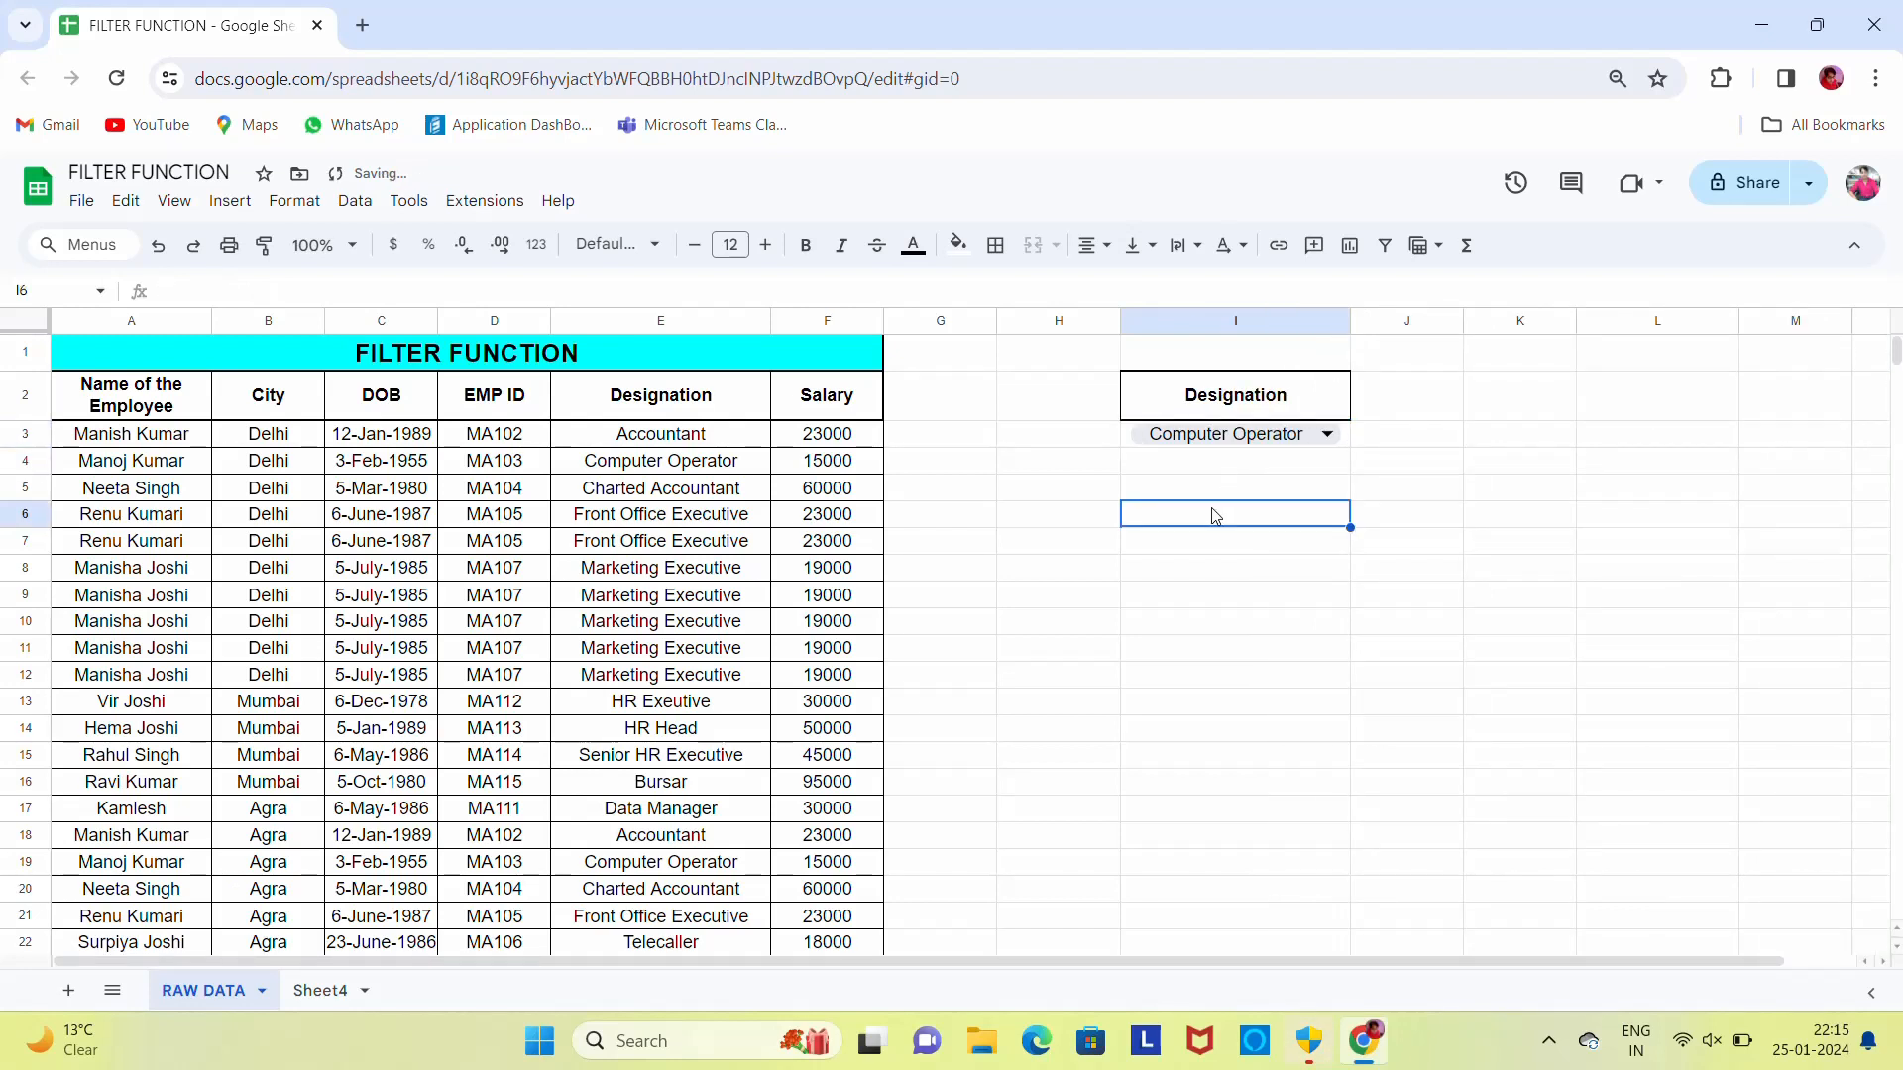
key("Up")
key("Up")
key("Up")
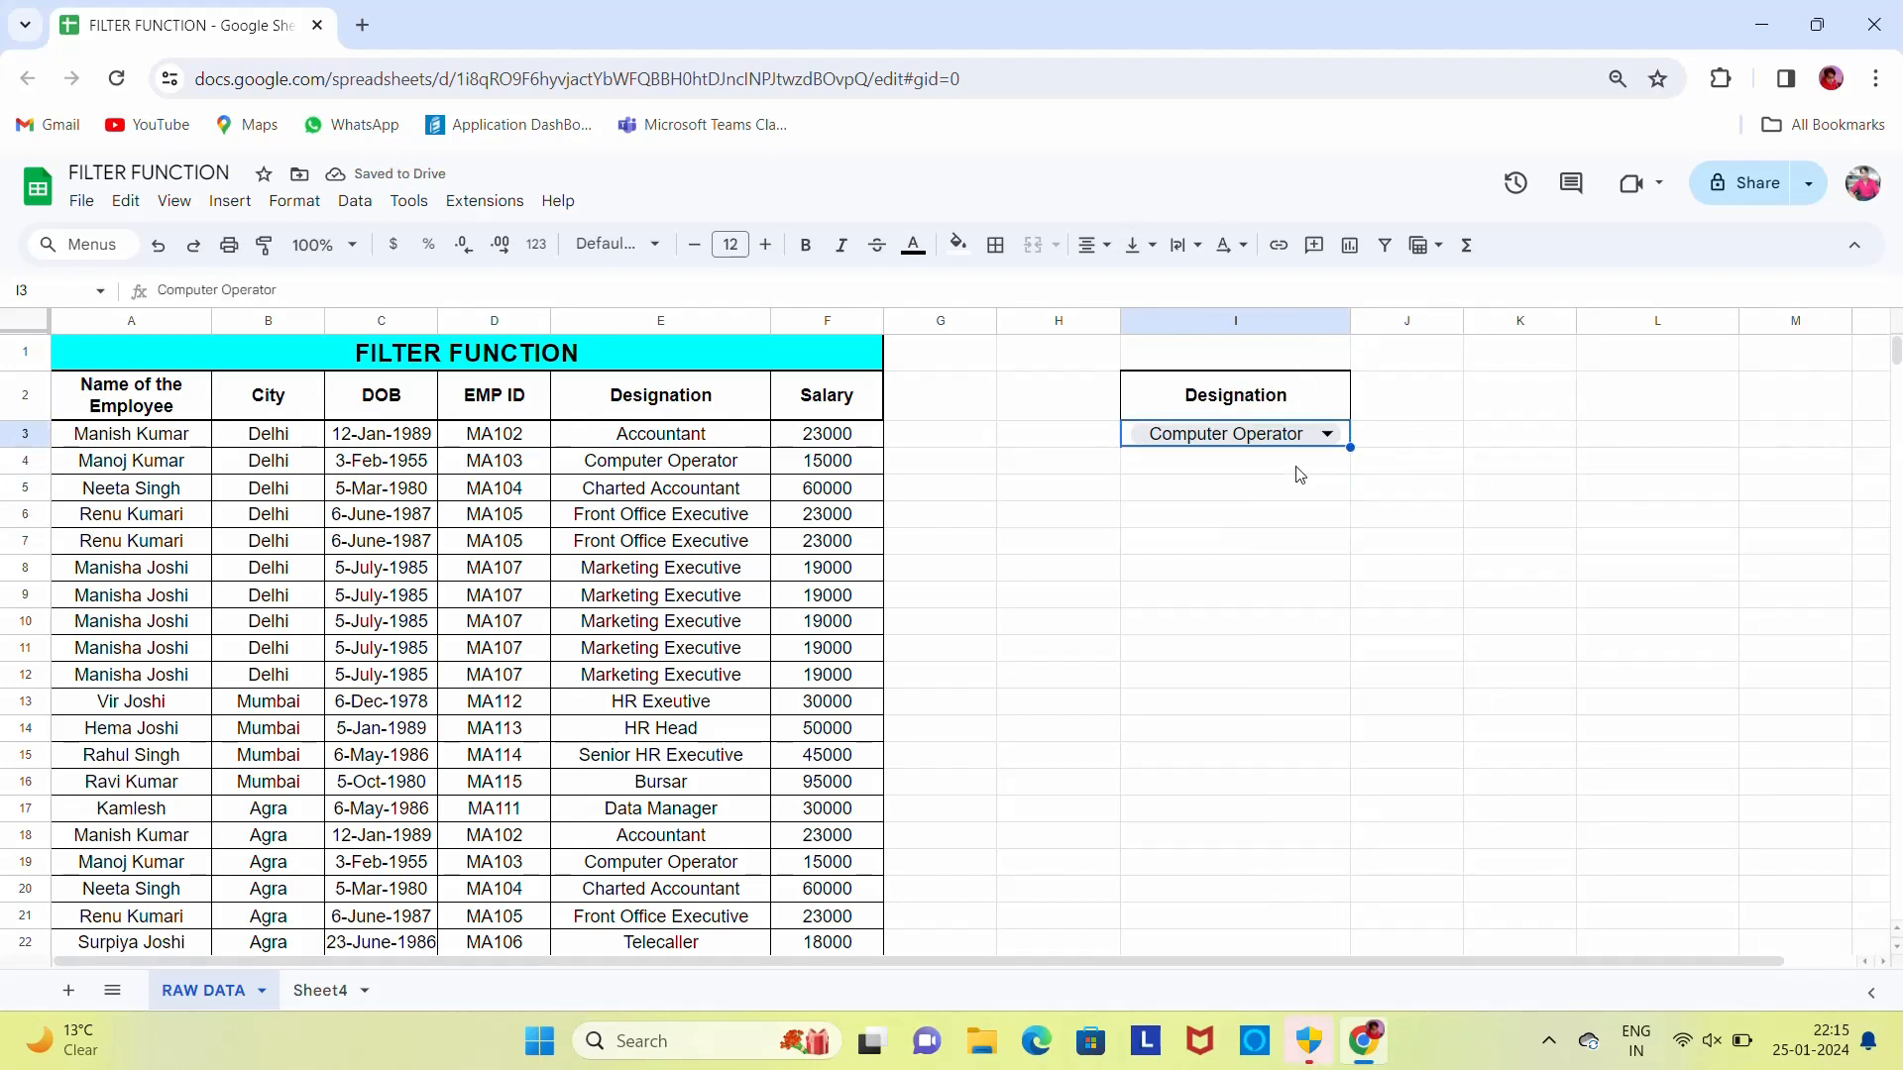
left_click(1333, 439)
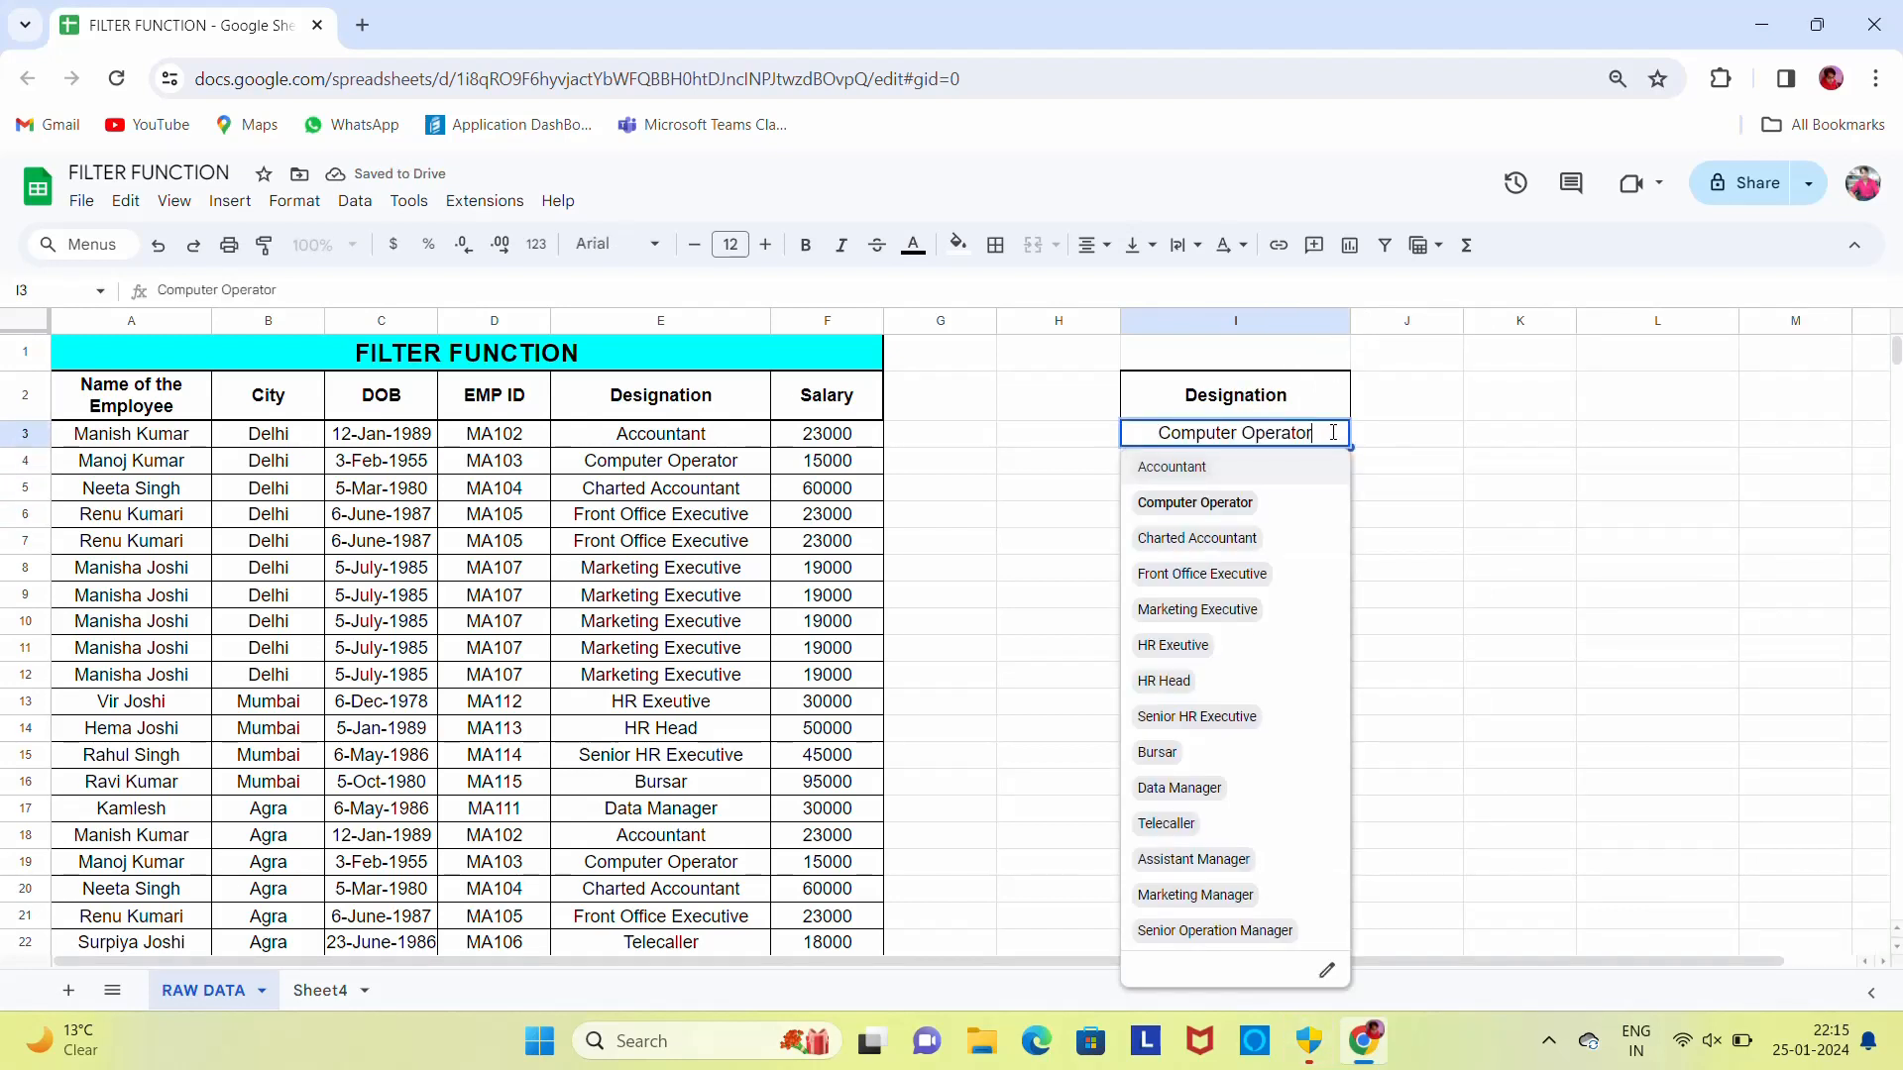
left_click(1475, 471)
- Start a FILTER formula in cell I5 with A2:F55 as its range argument
left_click(1213, 493)
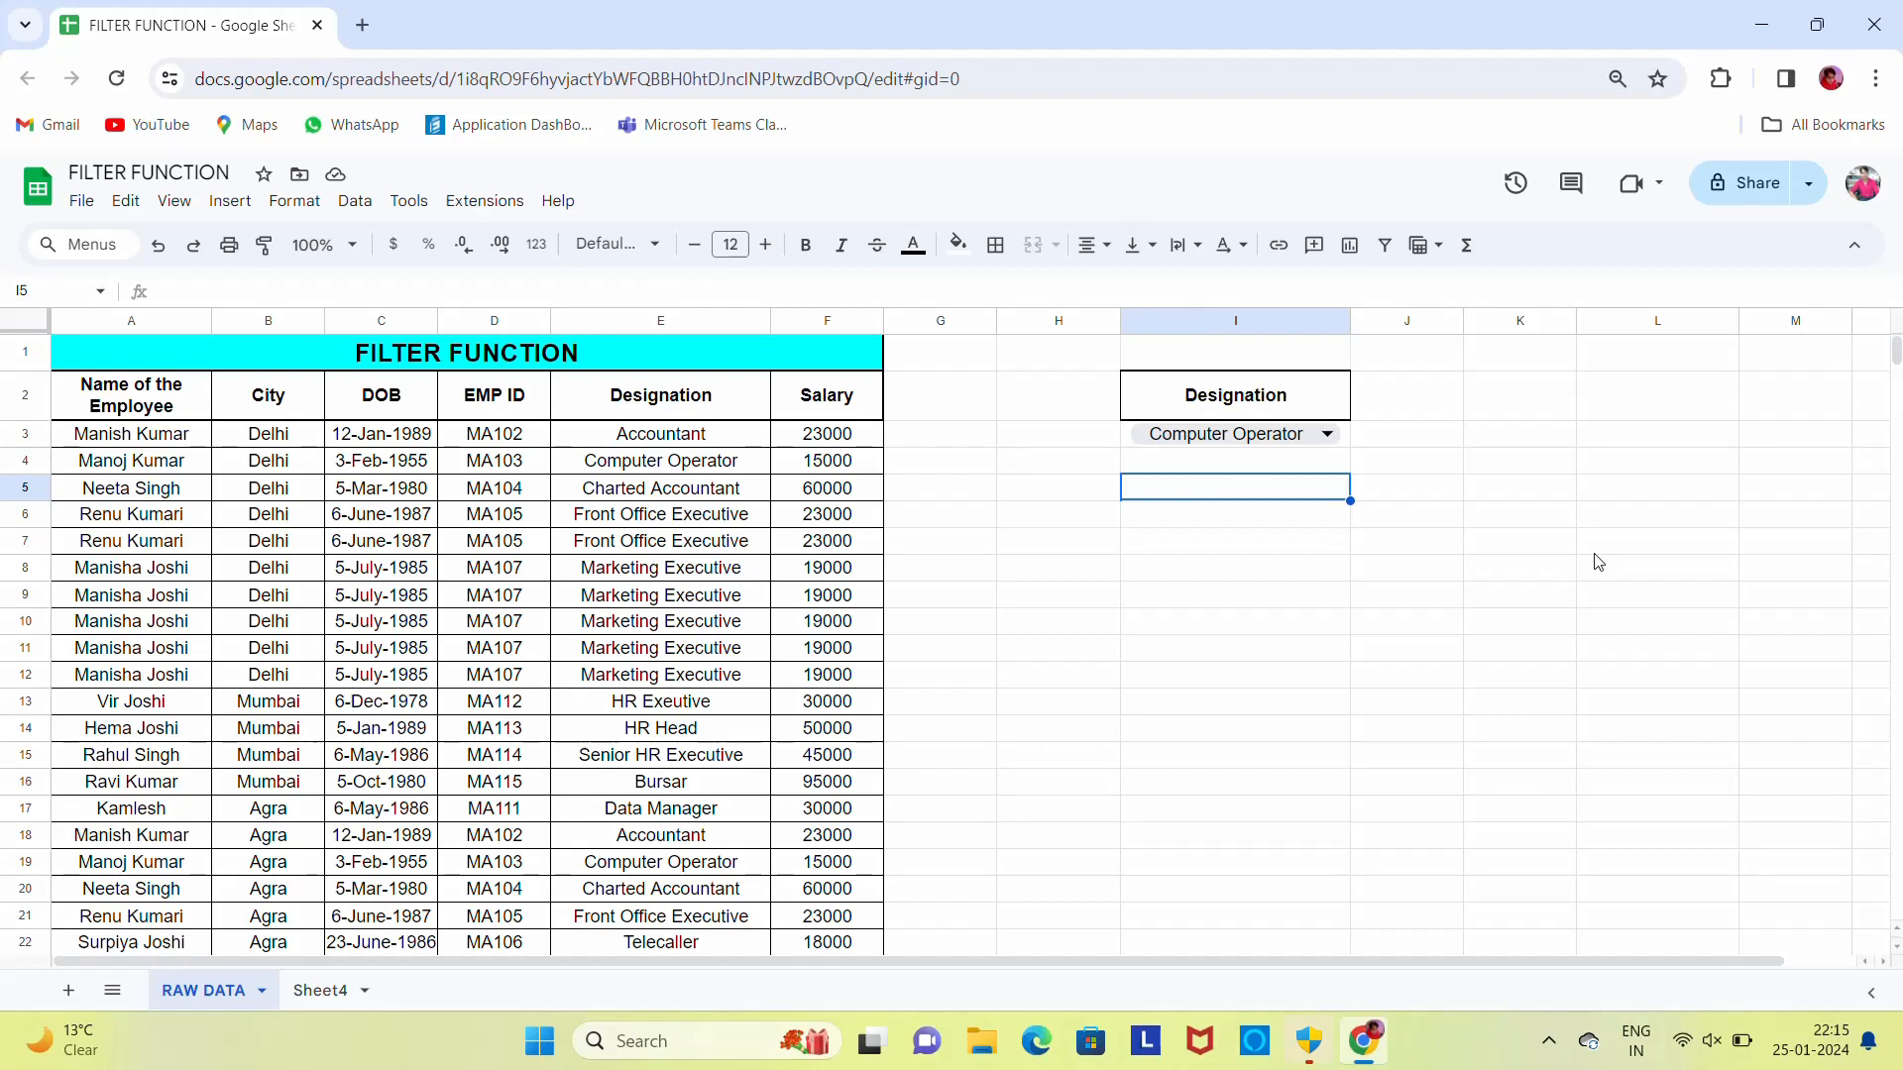
type("=fil")
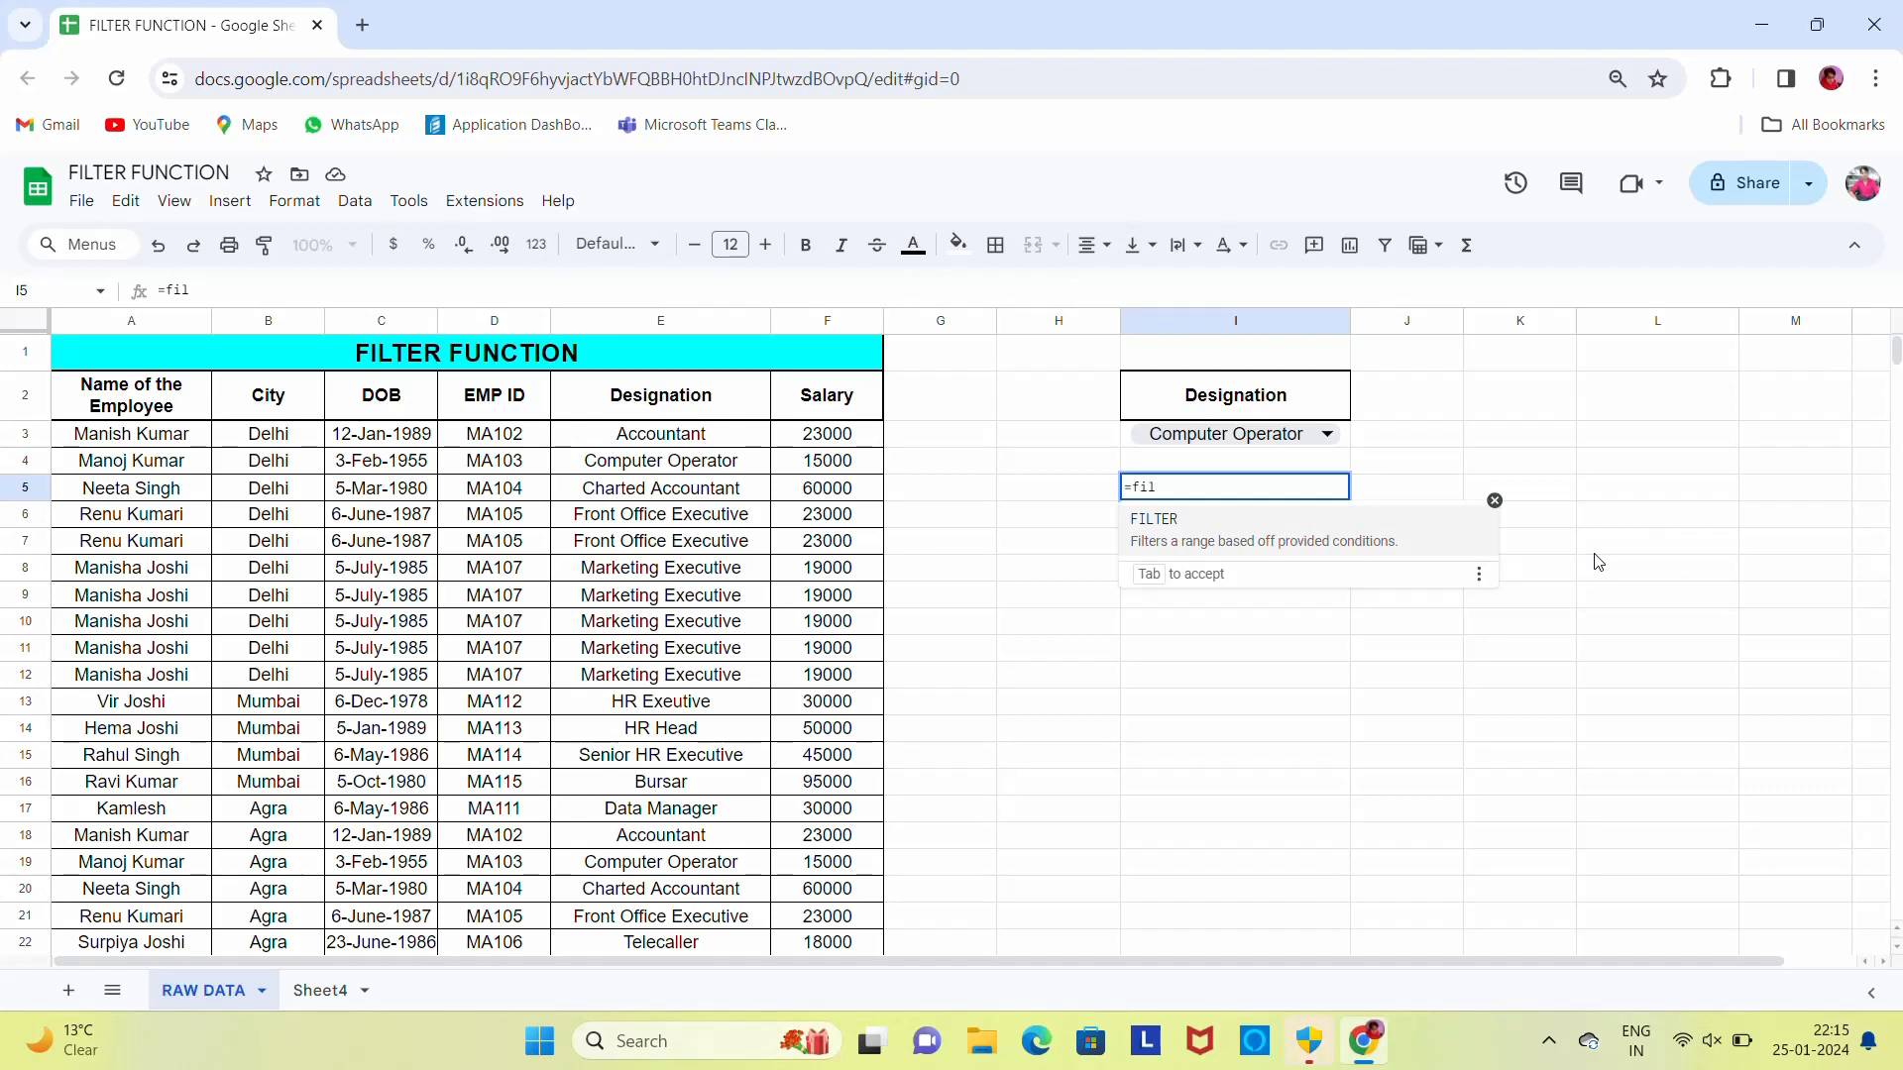
key("Tab")
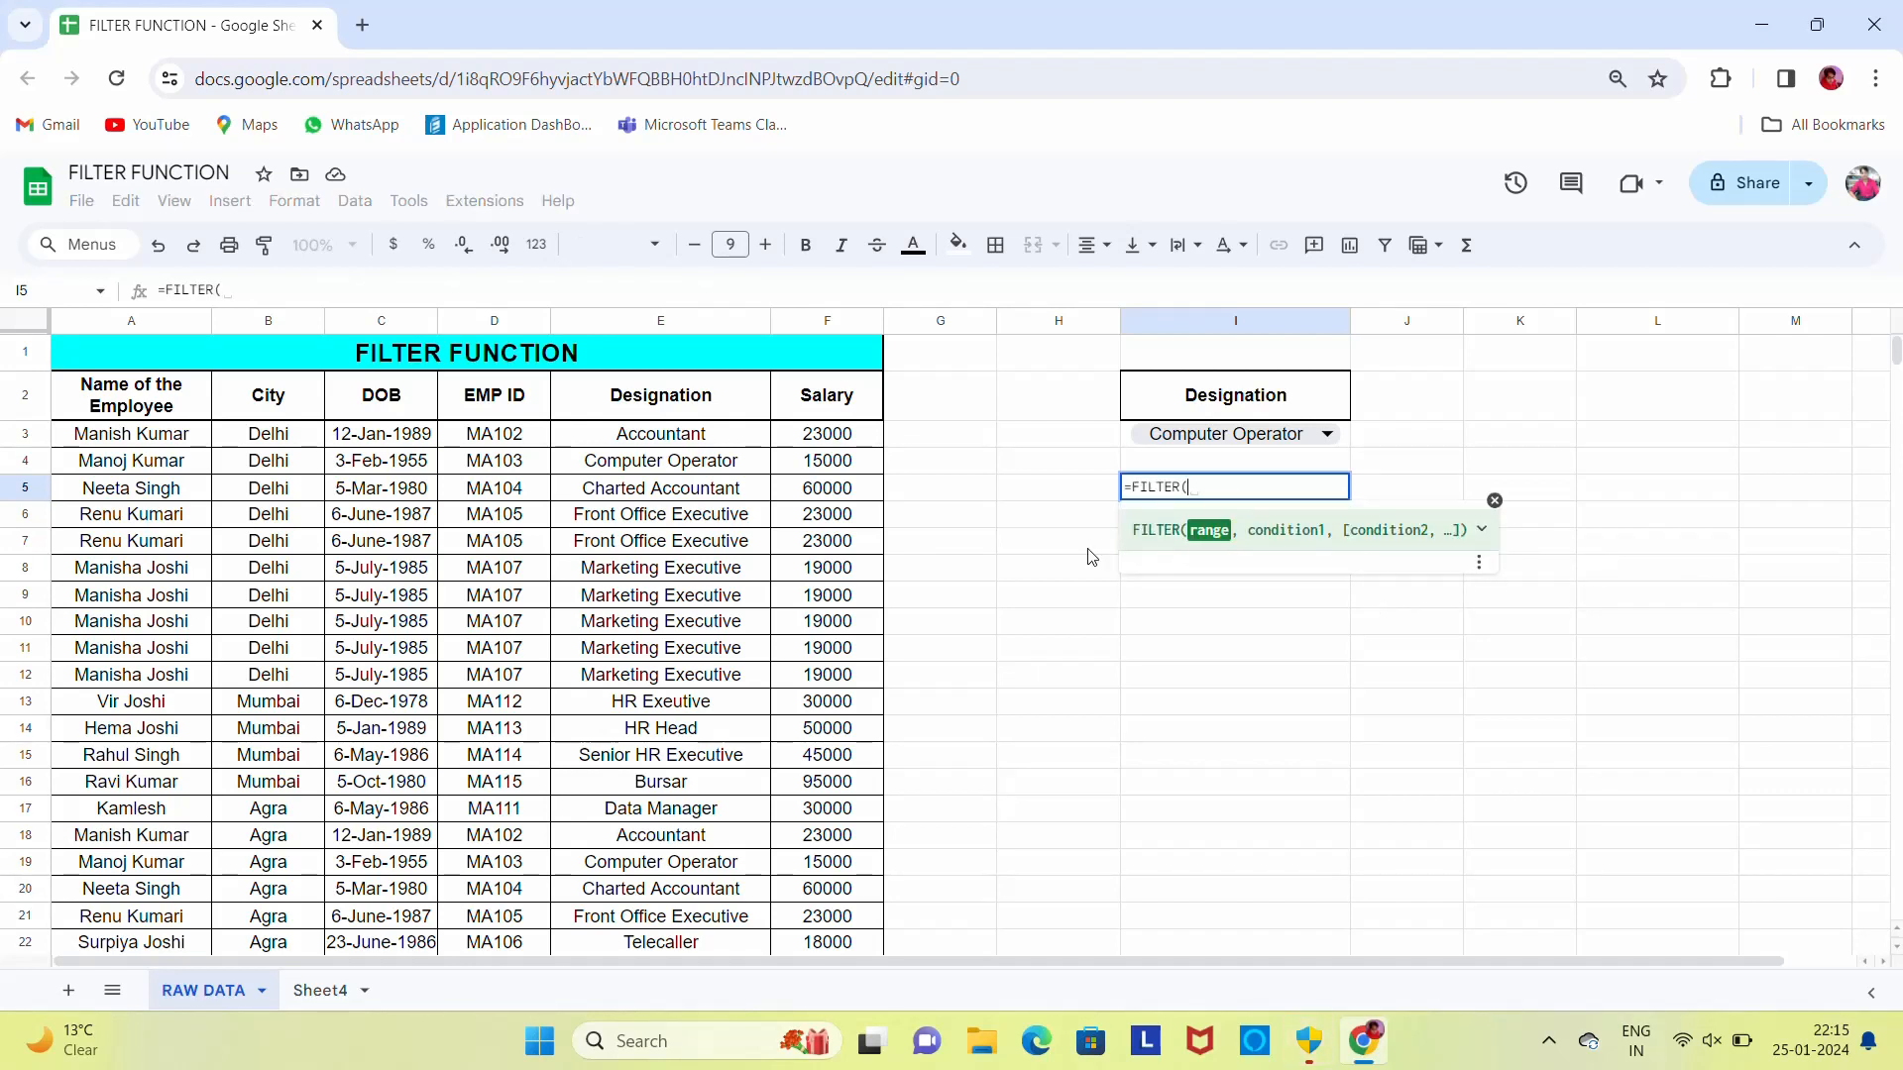
left_click(642, 404)
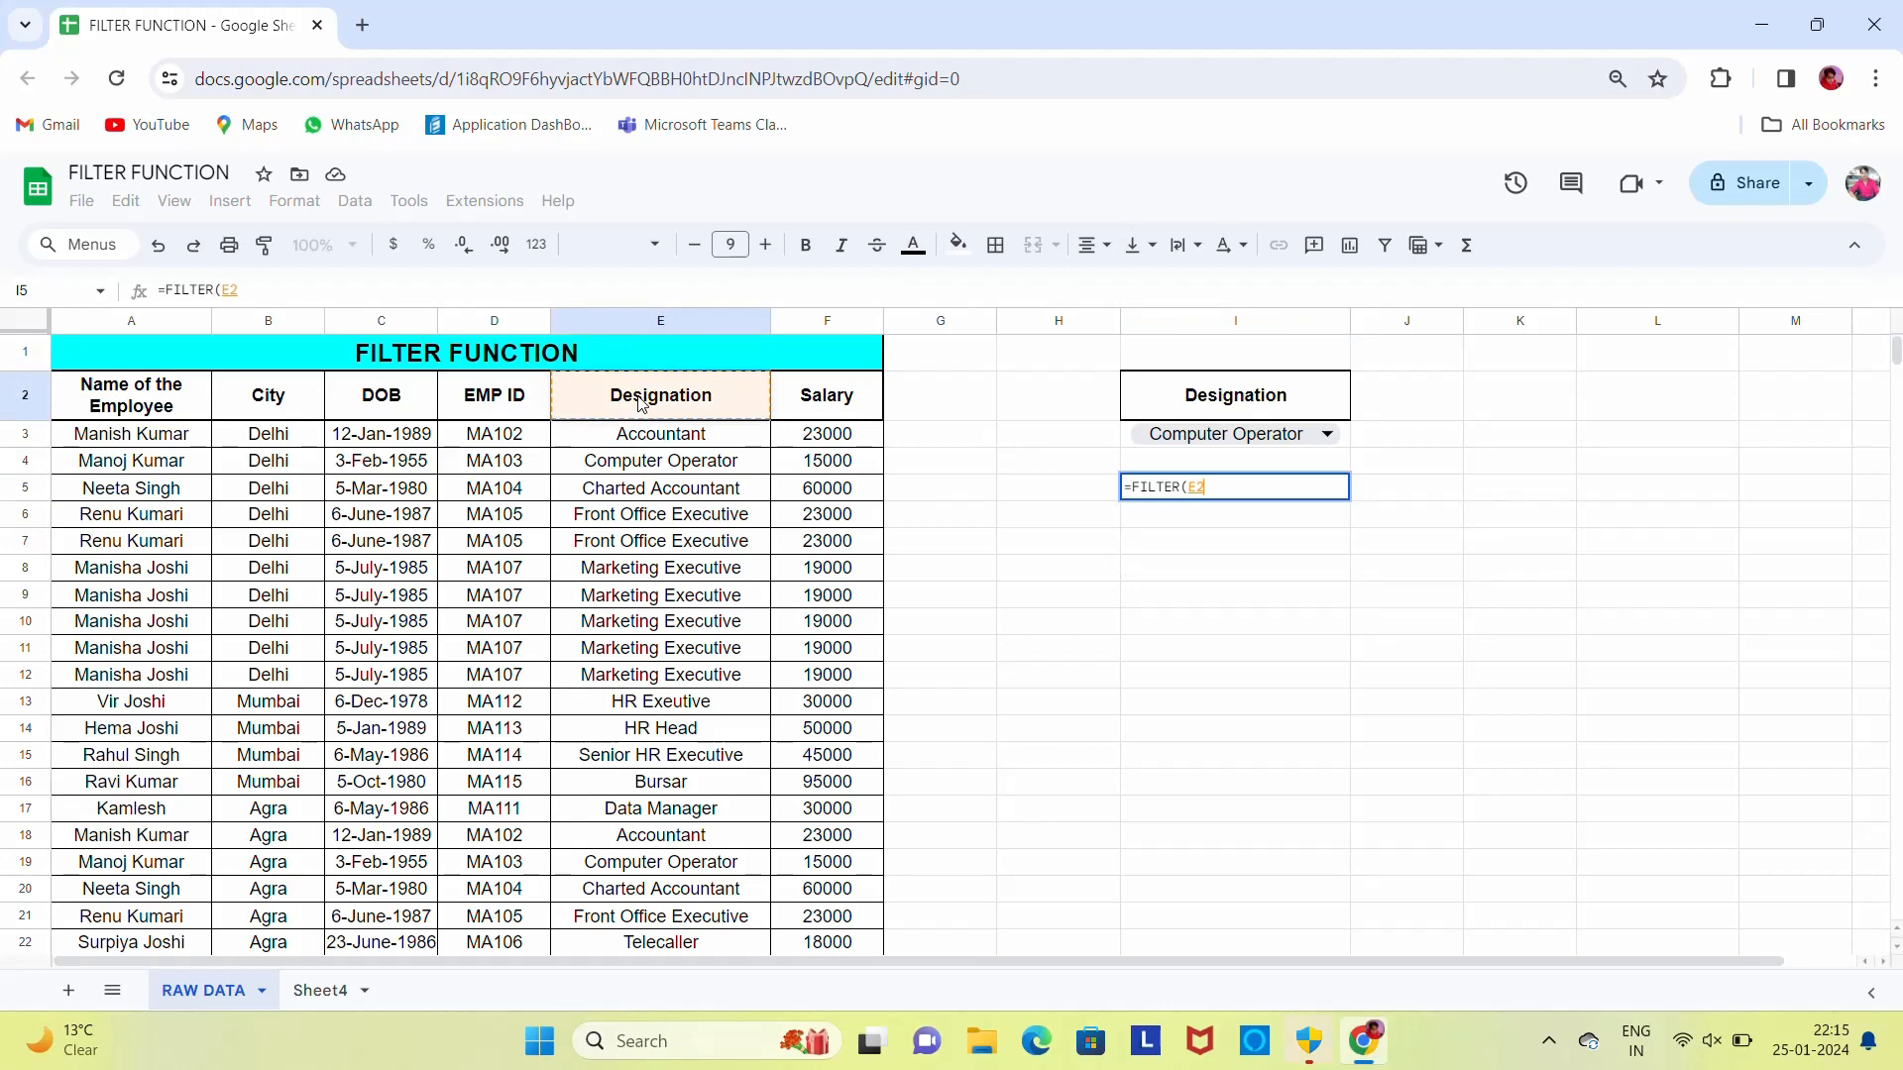
key("Left")
key("Left")
key("Left")
key("Left")
key("shift+Right")
key("shift+Right")
key("shift+Right")
key("shift+Right")
key("shift+Right")
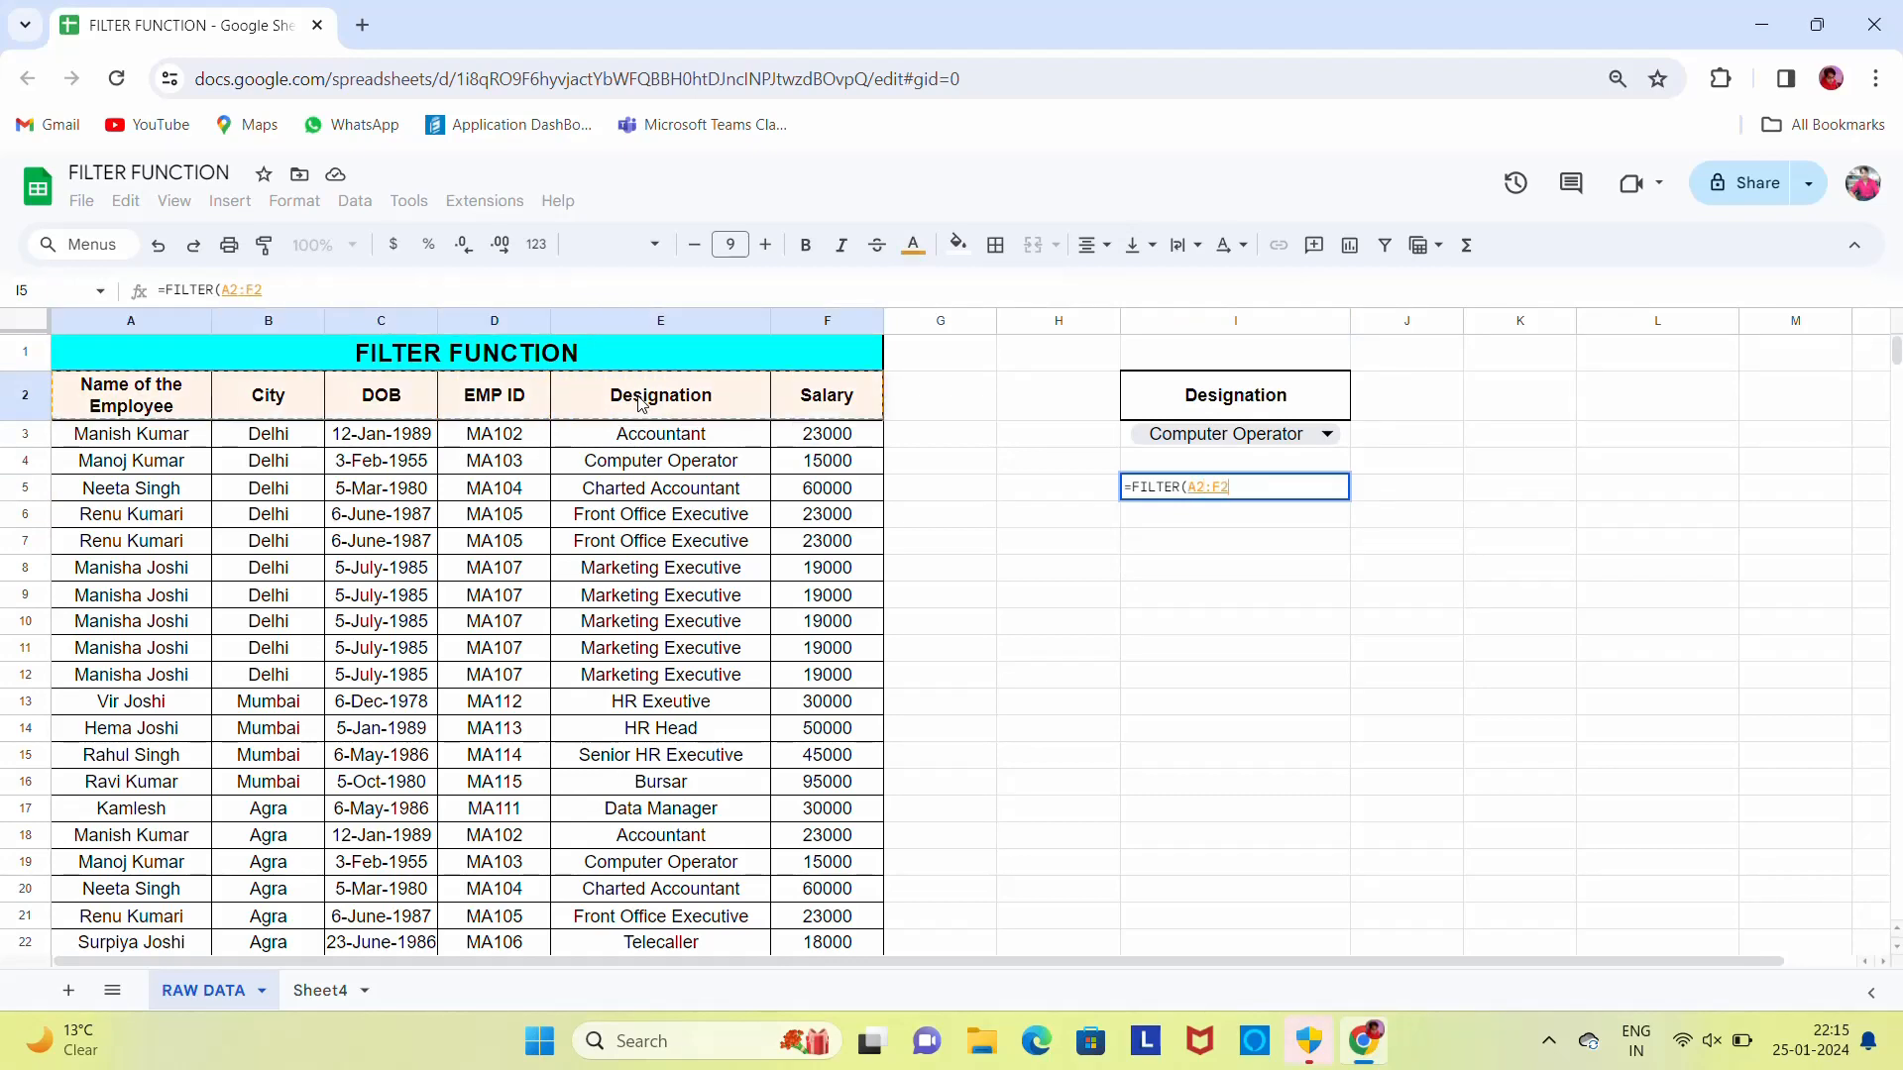
key("ctrl+shift+Down")
type(",")
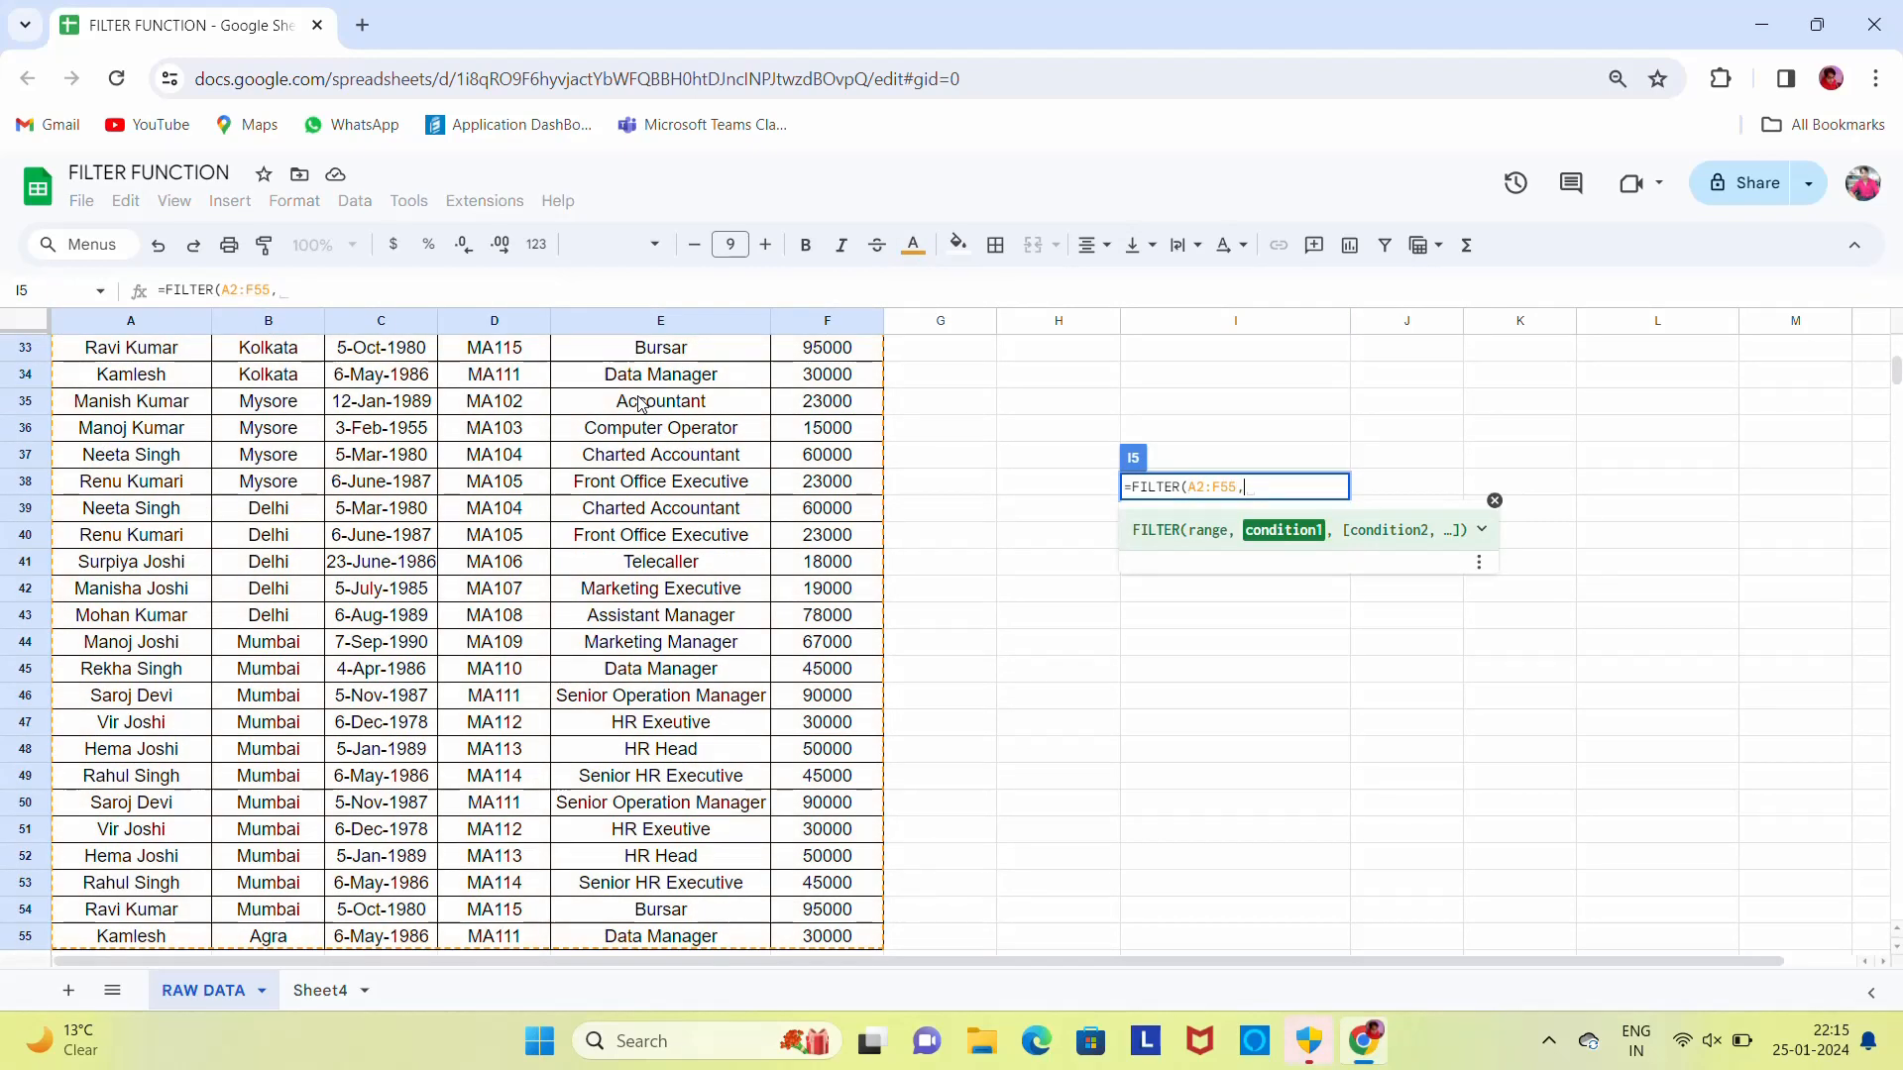
- Complete the FILTER formula in I5 with the condition E2:E55=I3 and enter it
left_click_drag(1896, 377, 1896, 341)
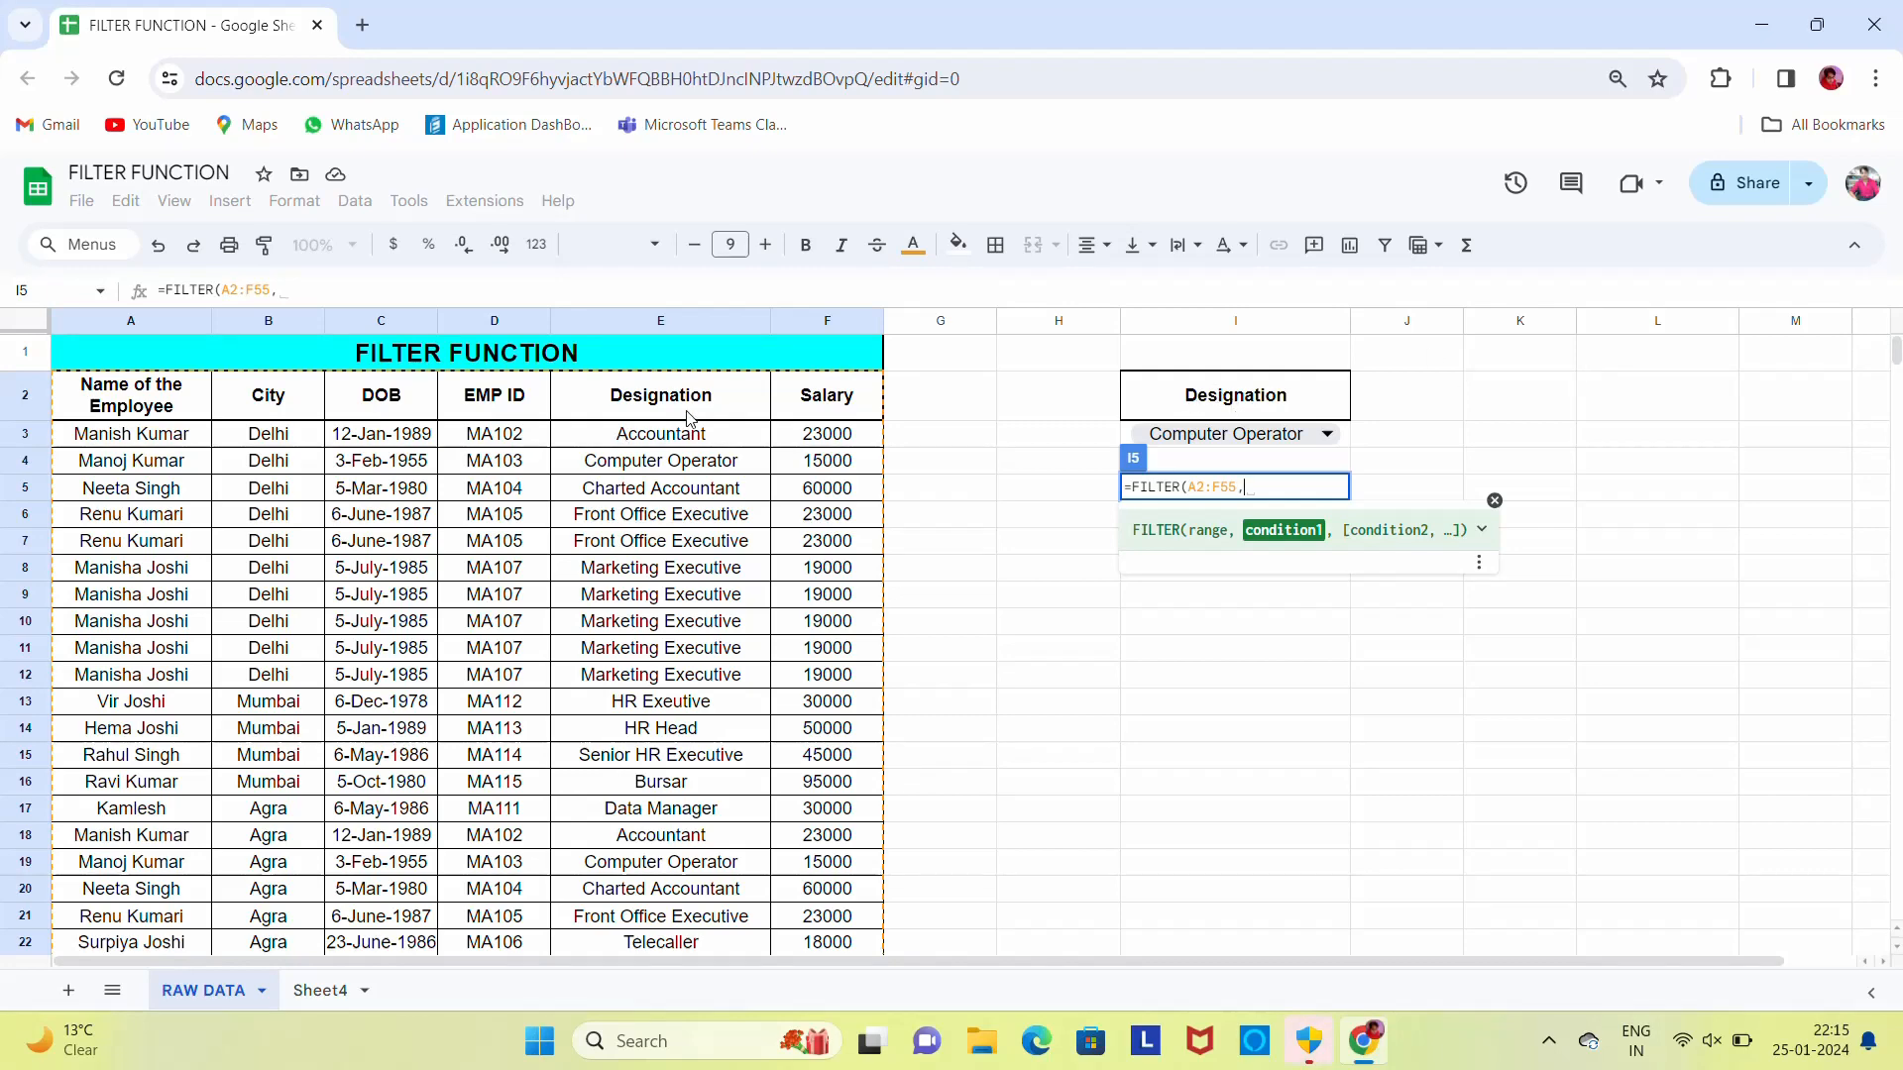
left_click(653, 414)
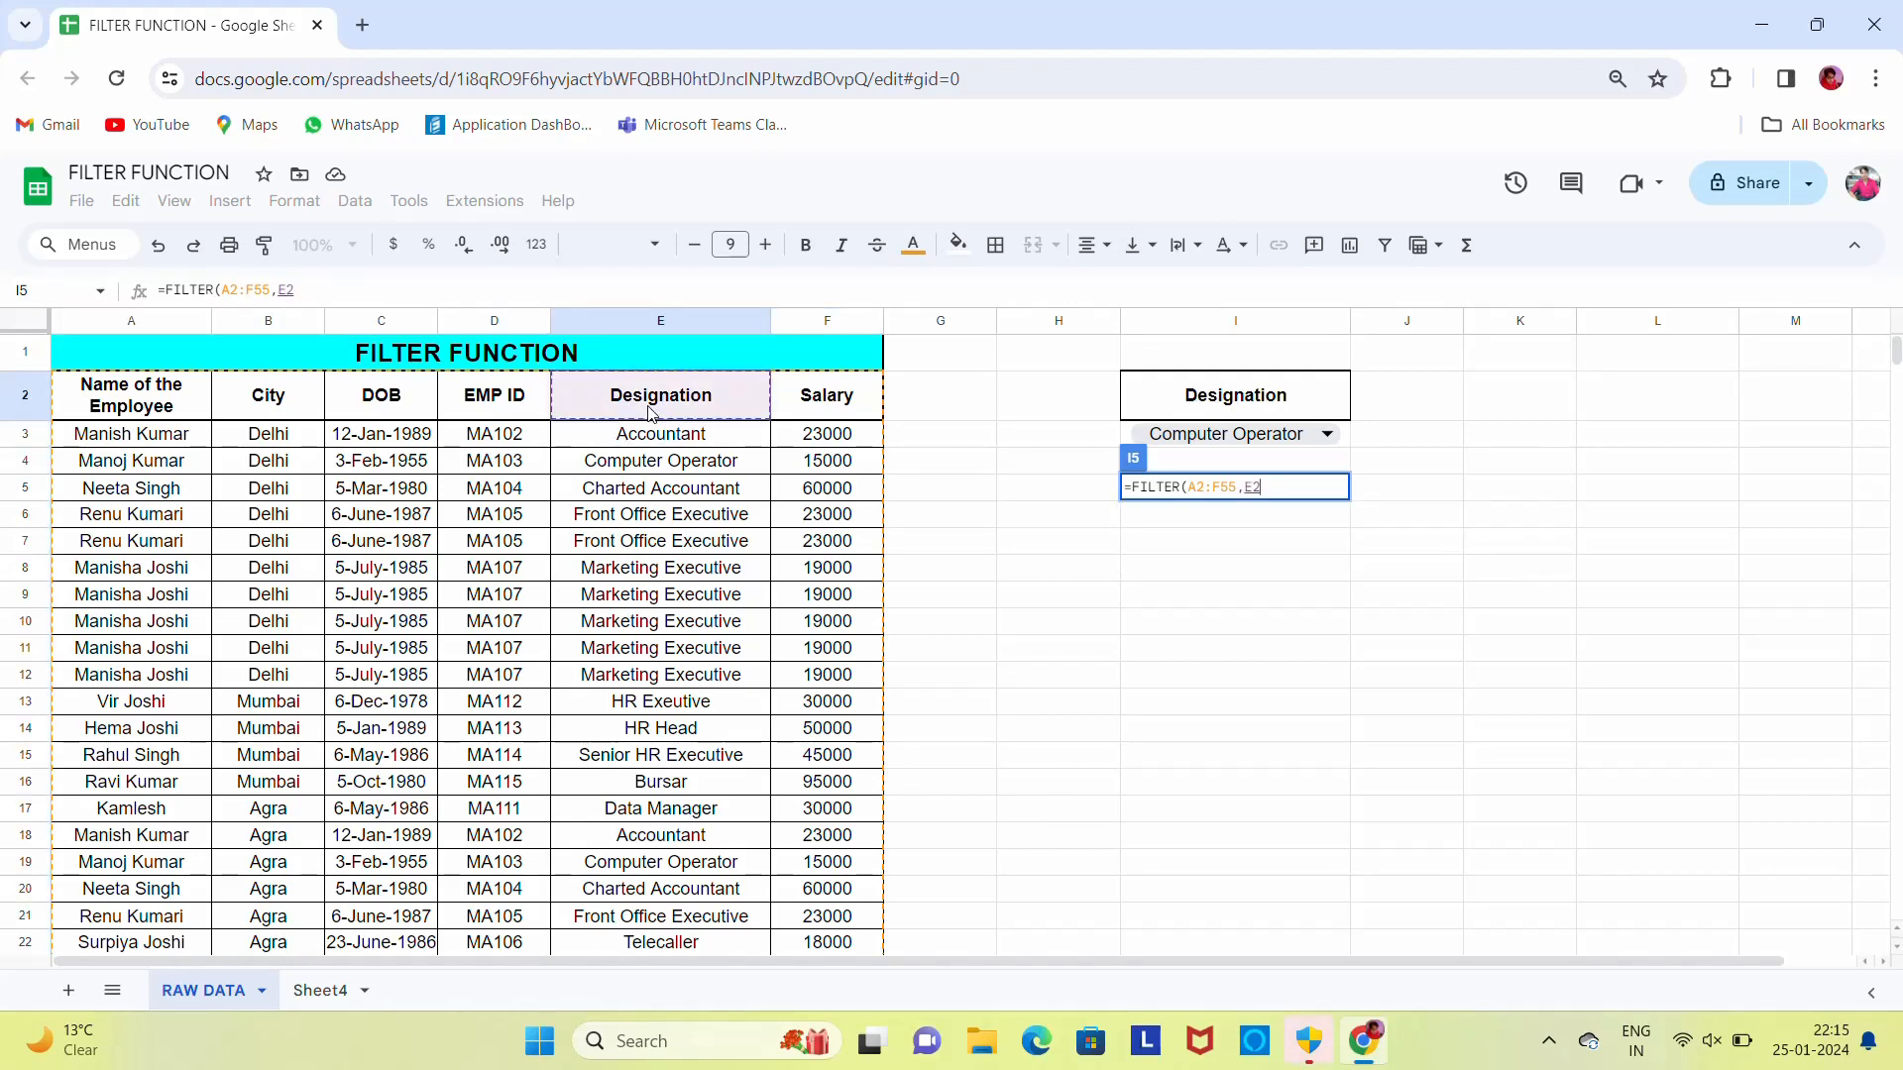
key("ctrl+shift+Down")
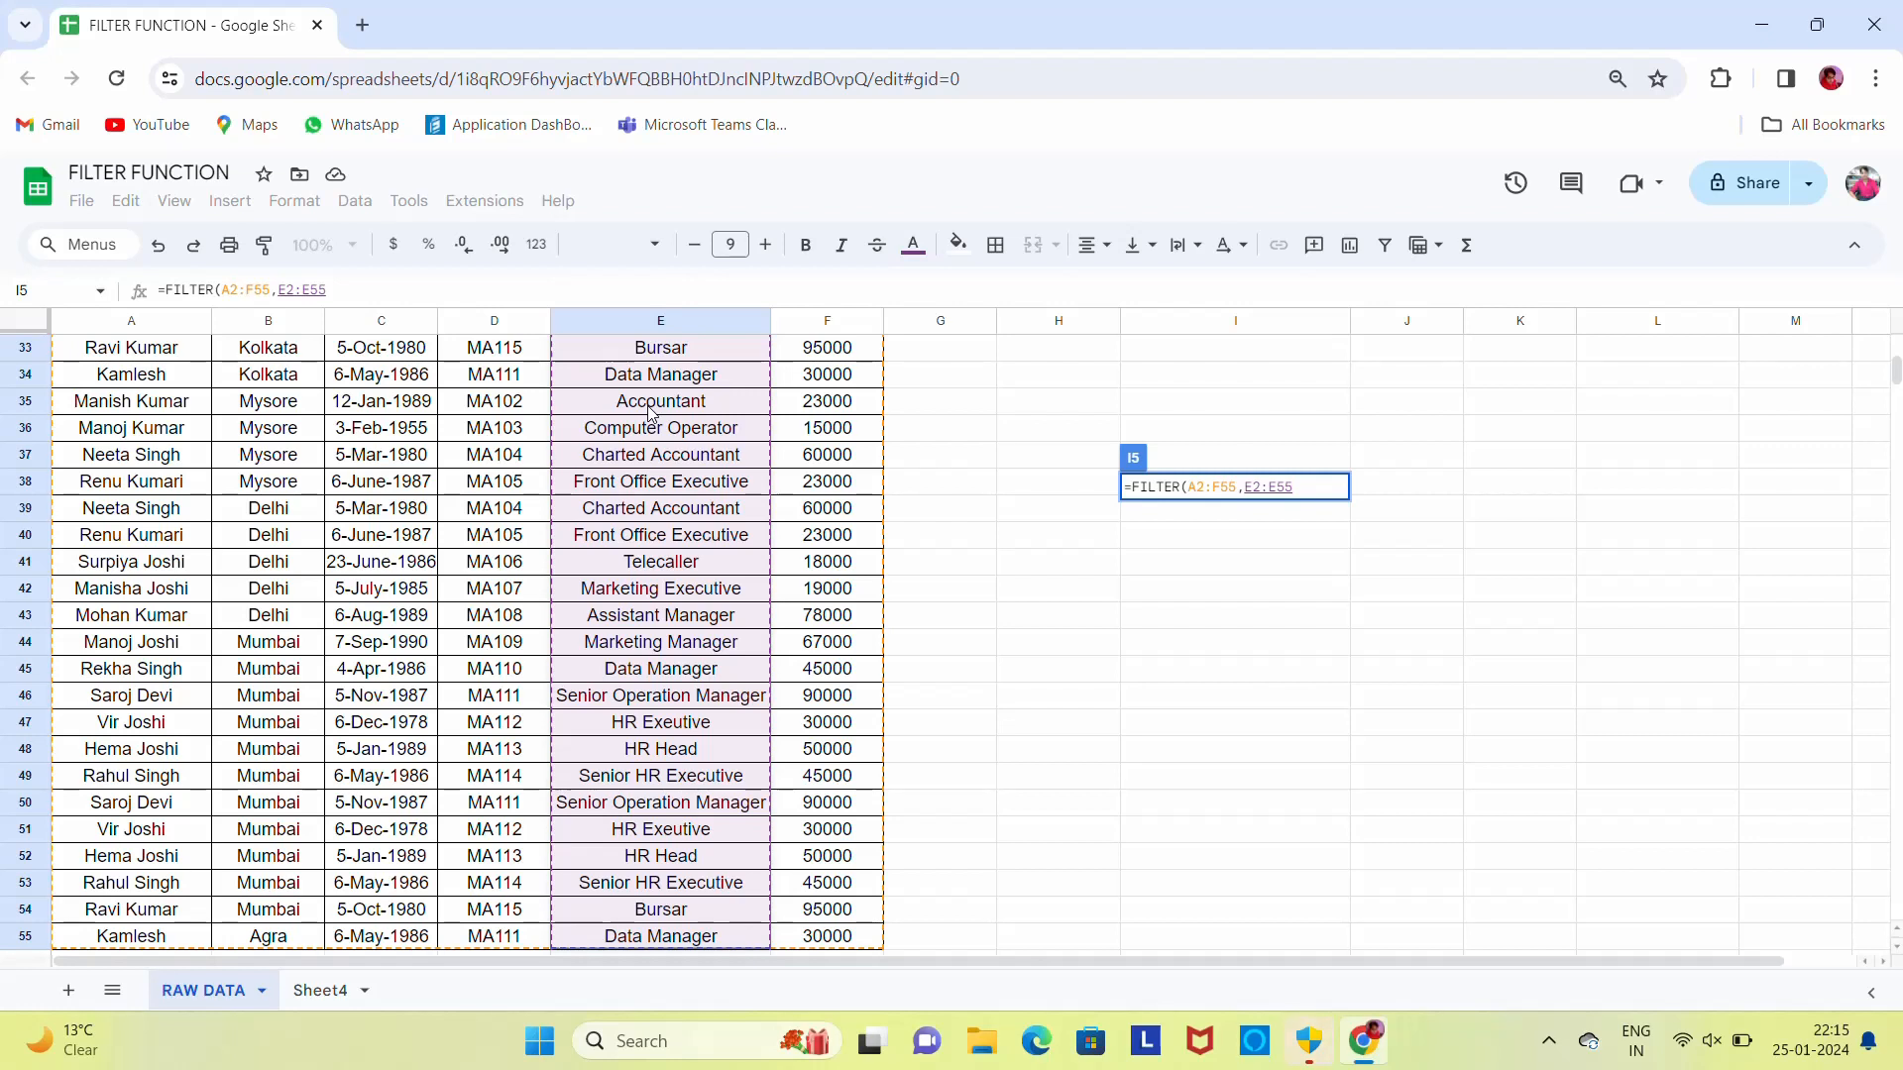
type(",")
key("BackSpace")
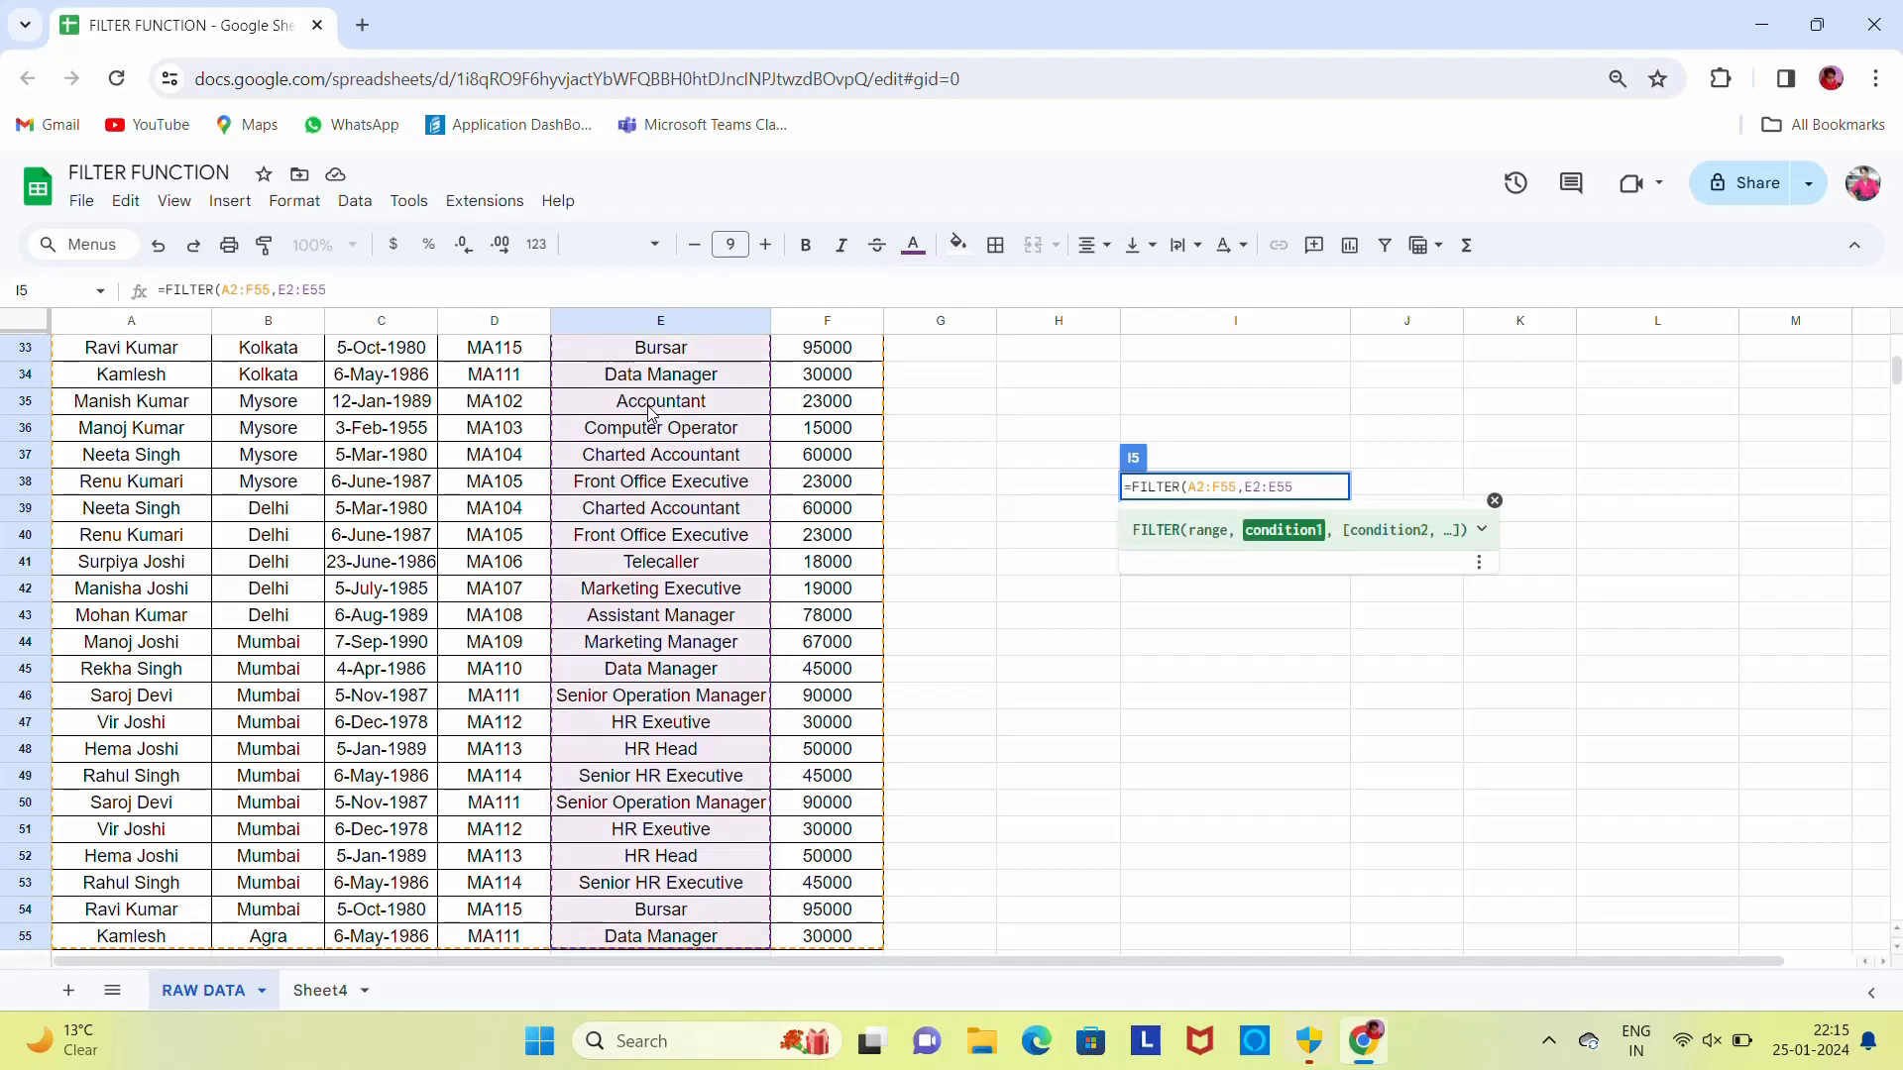
type("=")
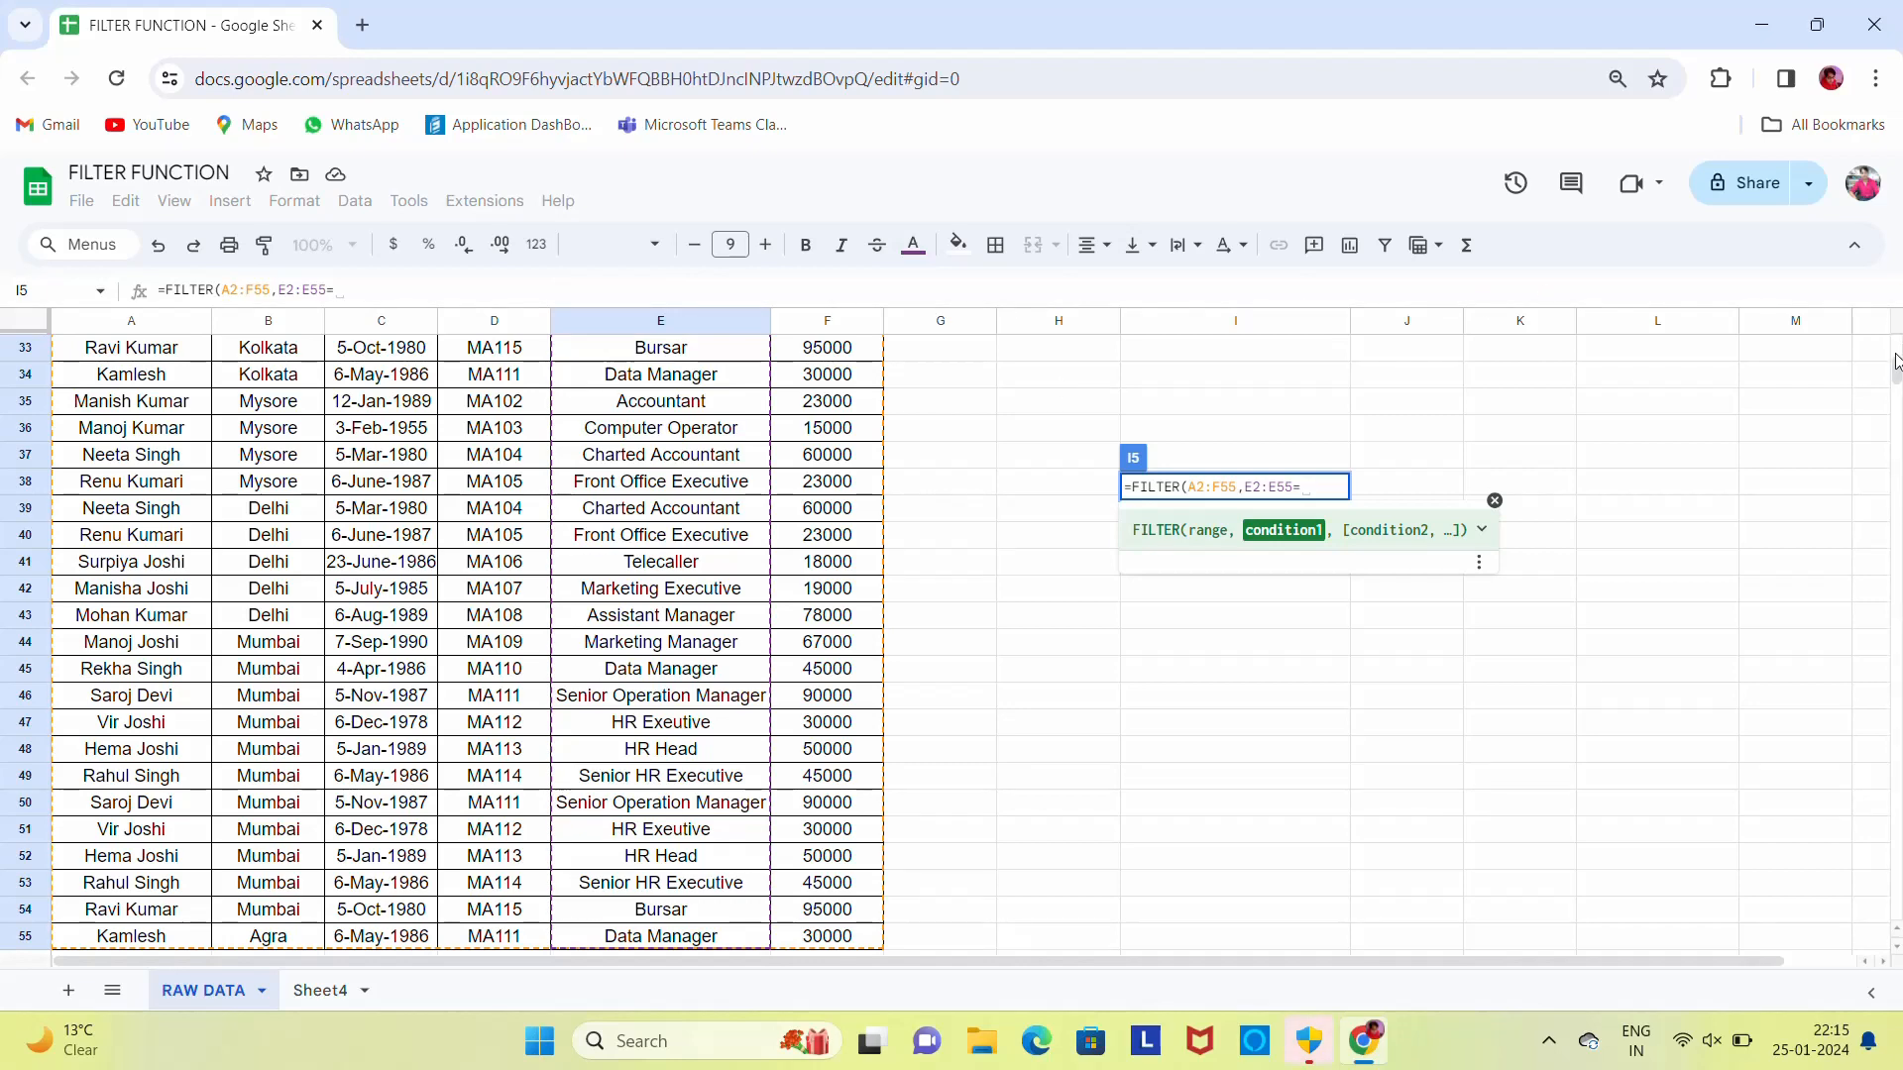
scroll(1333, 399, "up", 10)
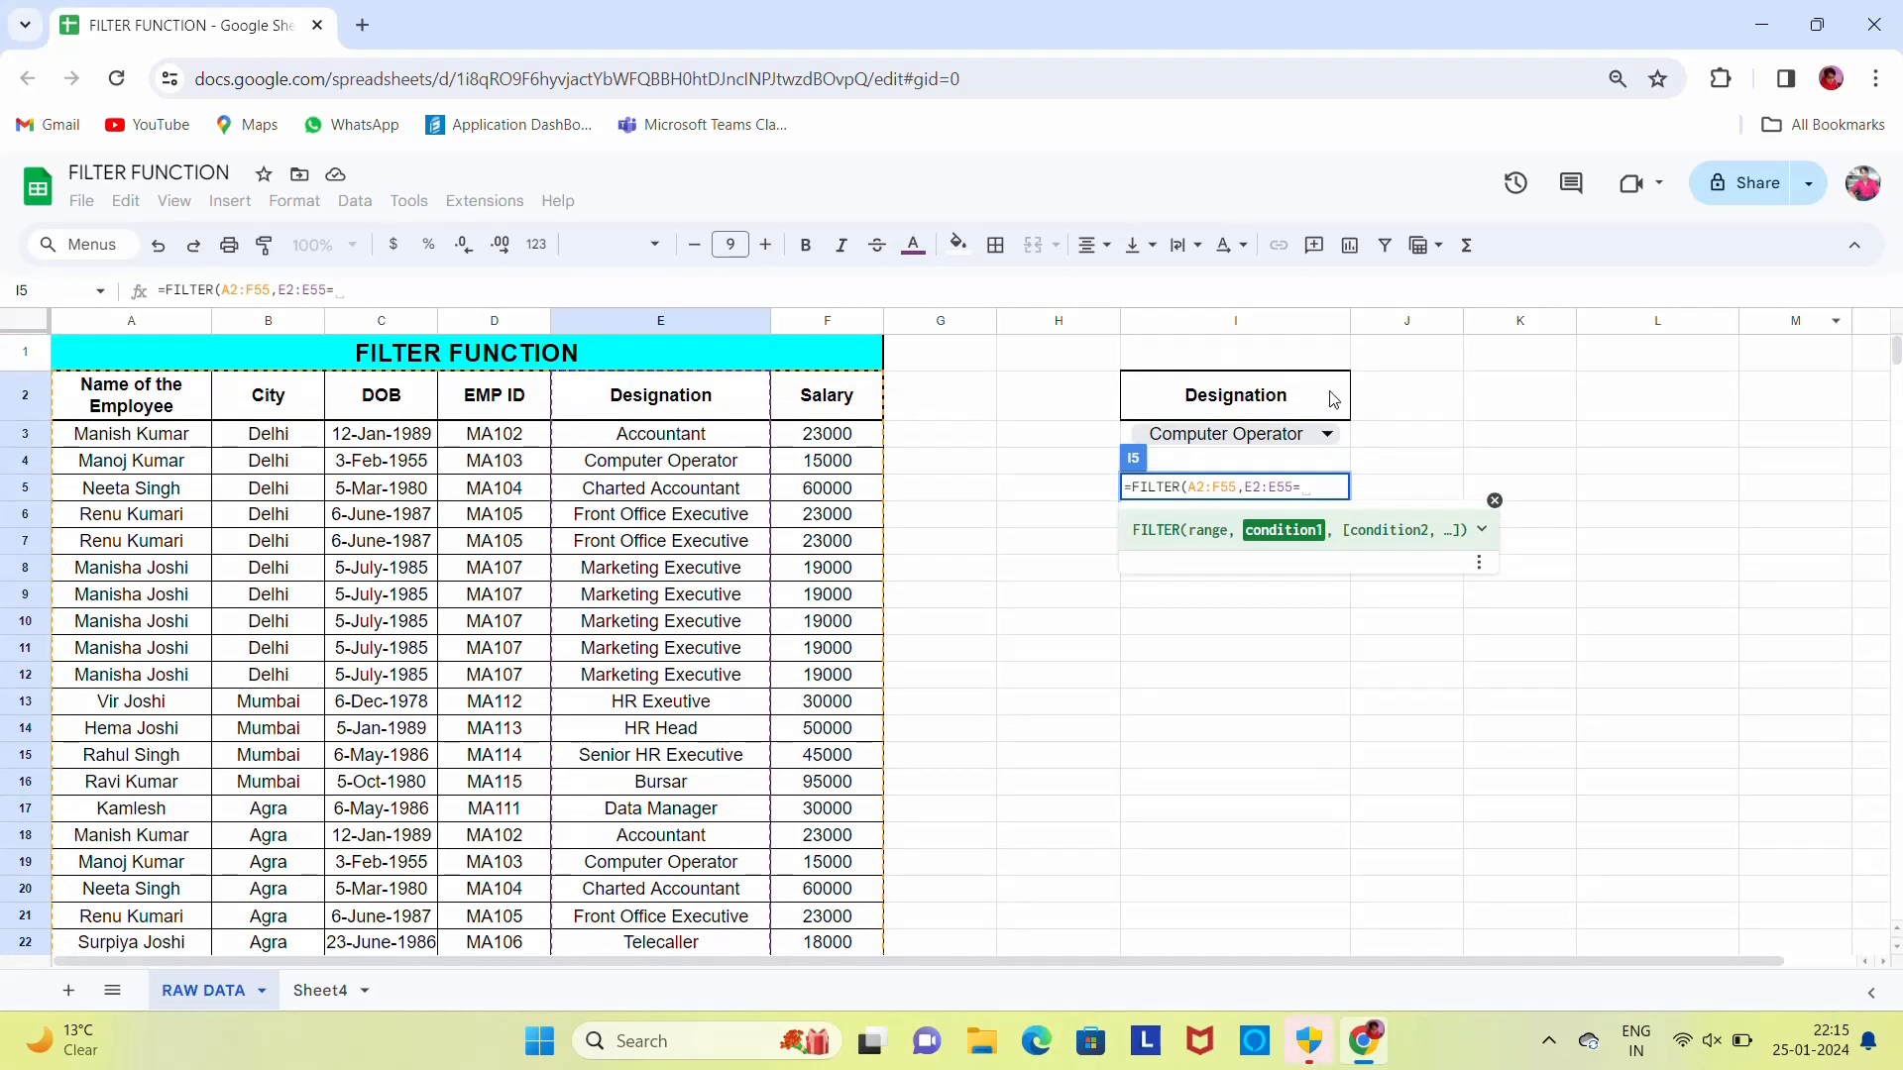
left_click(1391, 437)
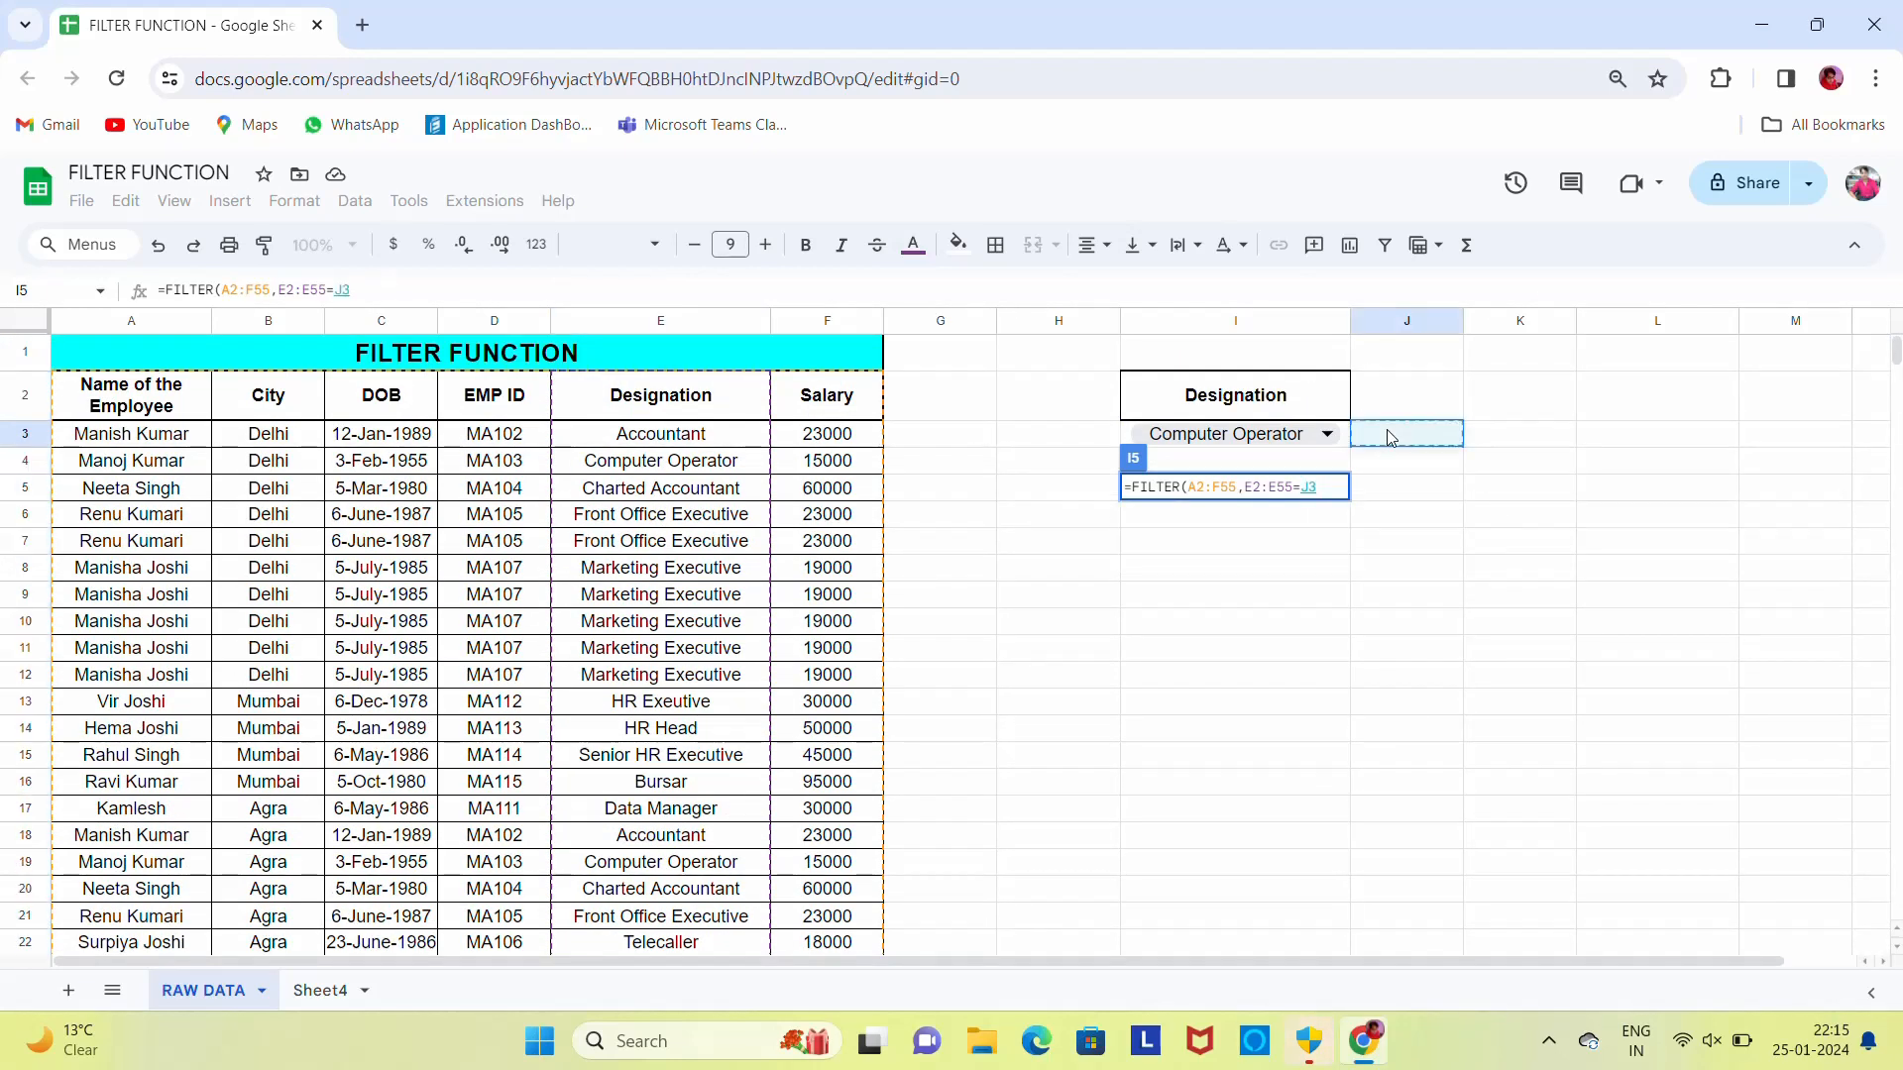
key("Left")
key("Return")
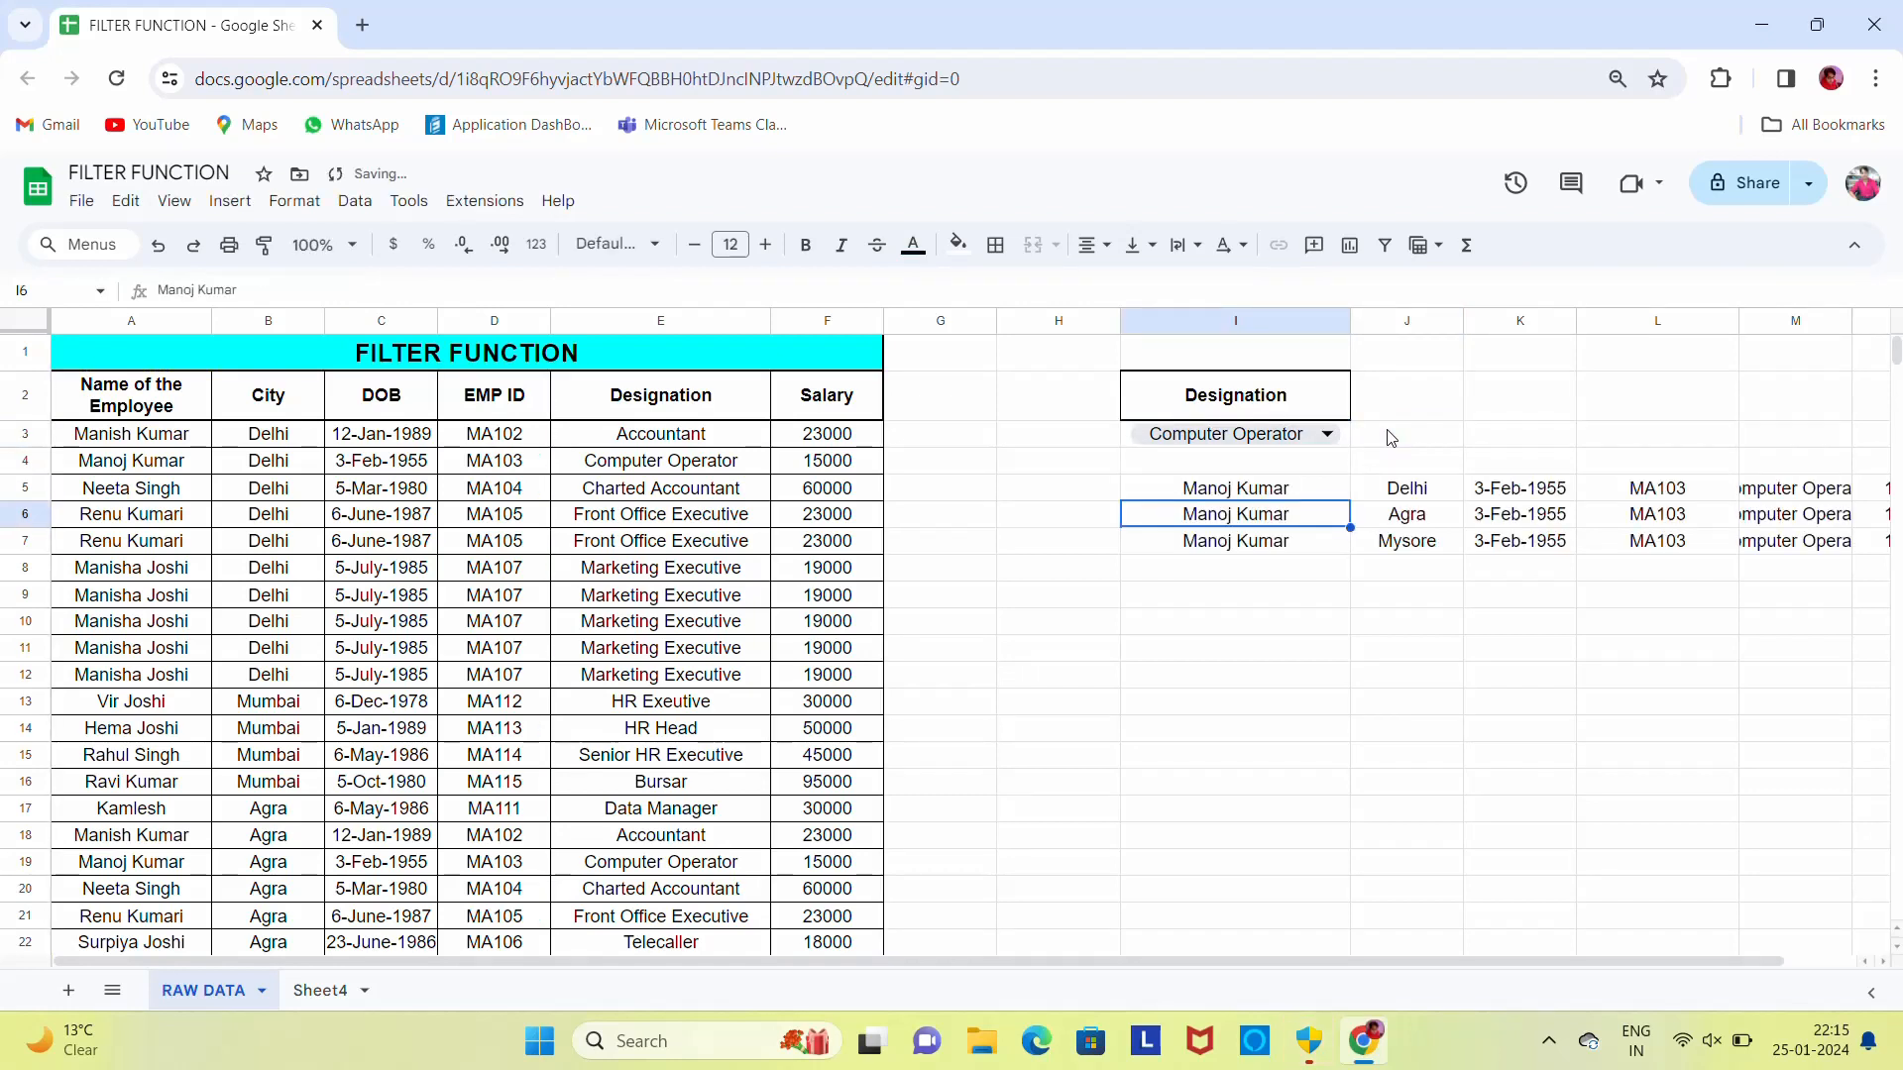
- Examine the FILTER formula in I5 and the records it returns below the dropdown
key("Up")
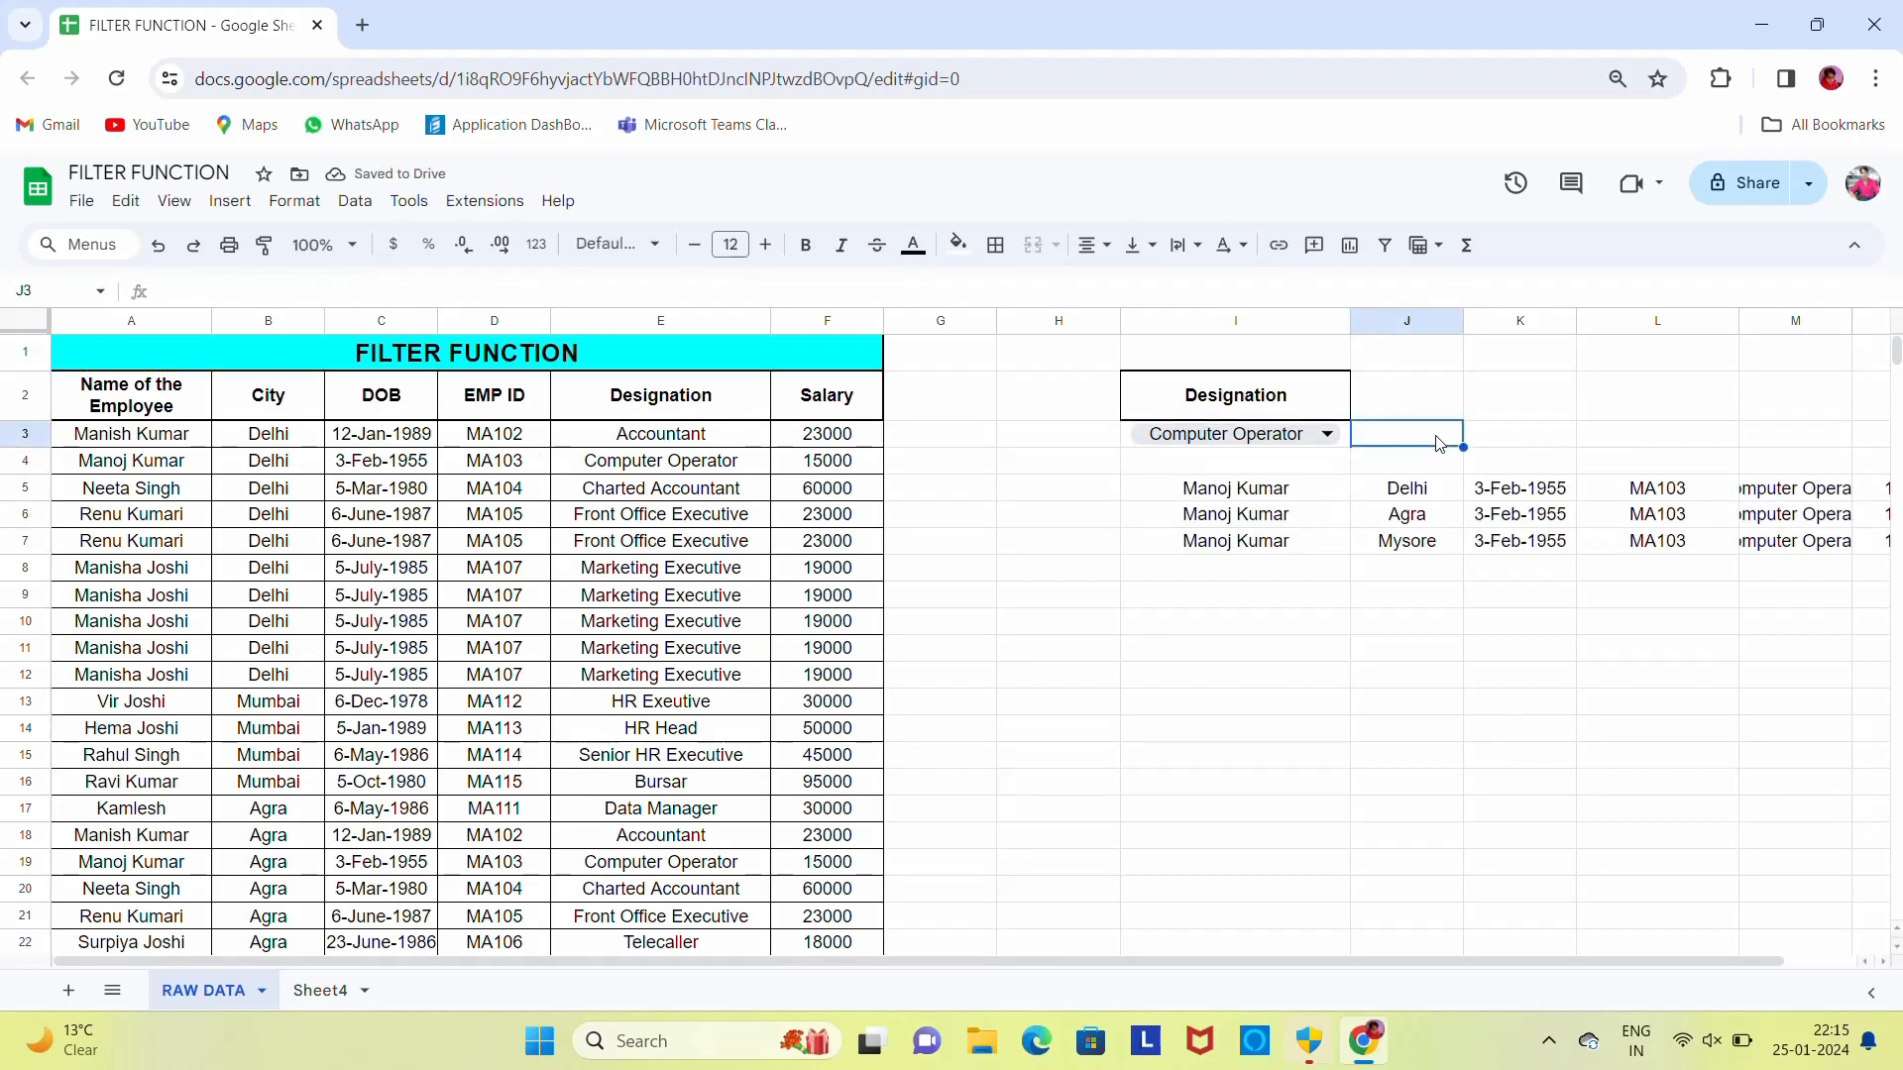
key("Up")
key("Left")
key("Down")
key("Down")
key("Right")
key("Right")
key("Left")
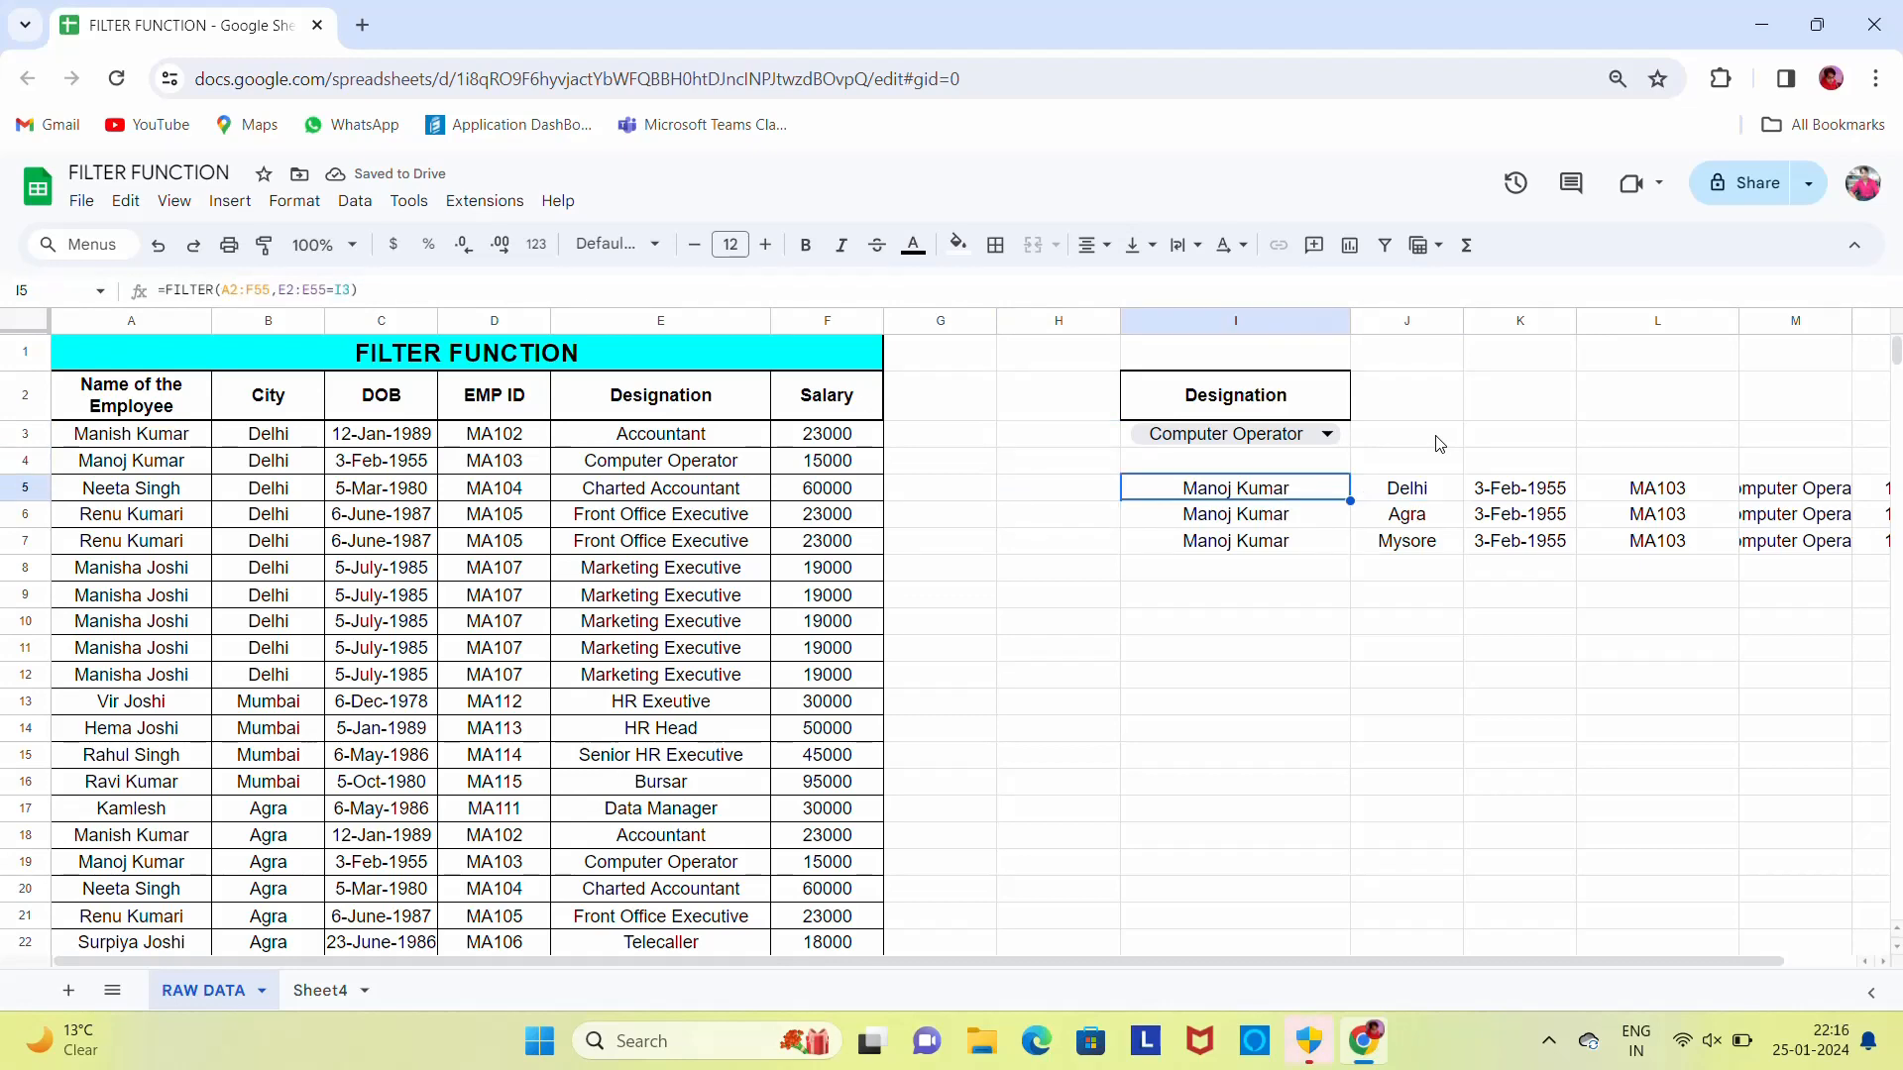
- Auto-fit column M to the width of the designations in the filtered results
key("Right")
key("Right")
key("Right")
key("Right")
key("Right")
key("Left")
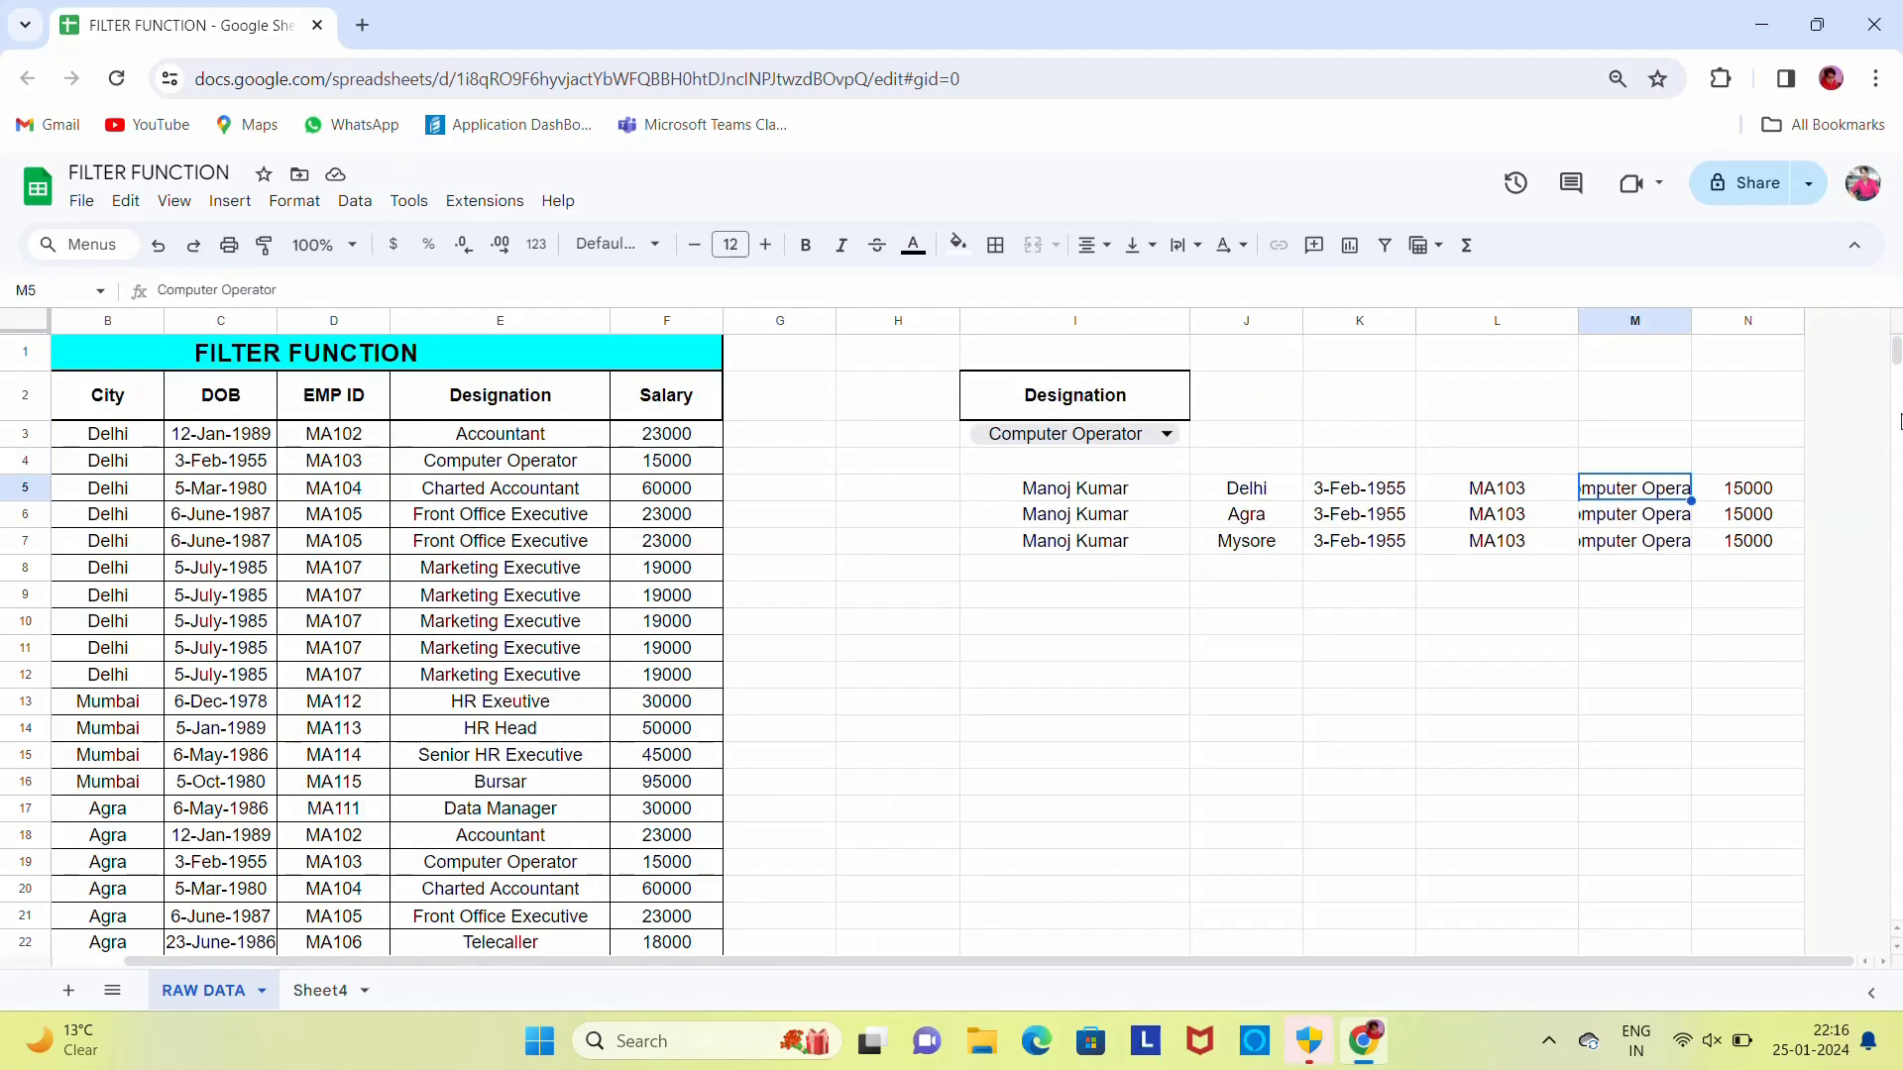
double_click(1692, 320)
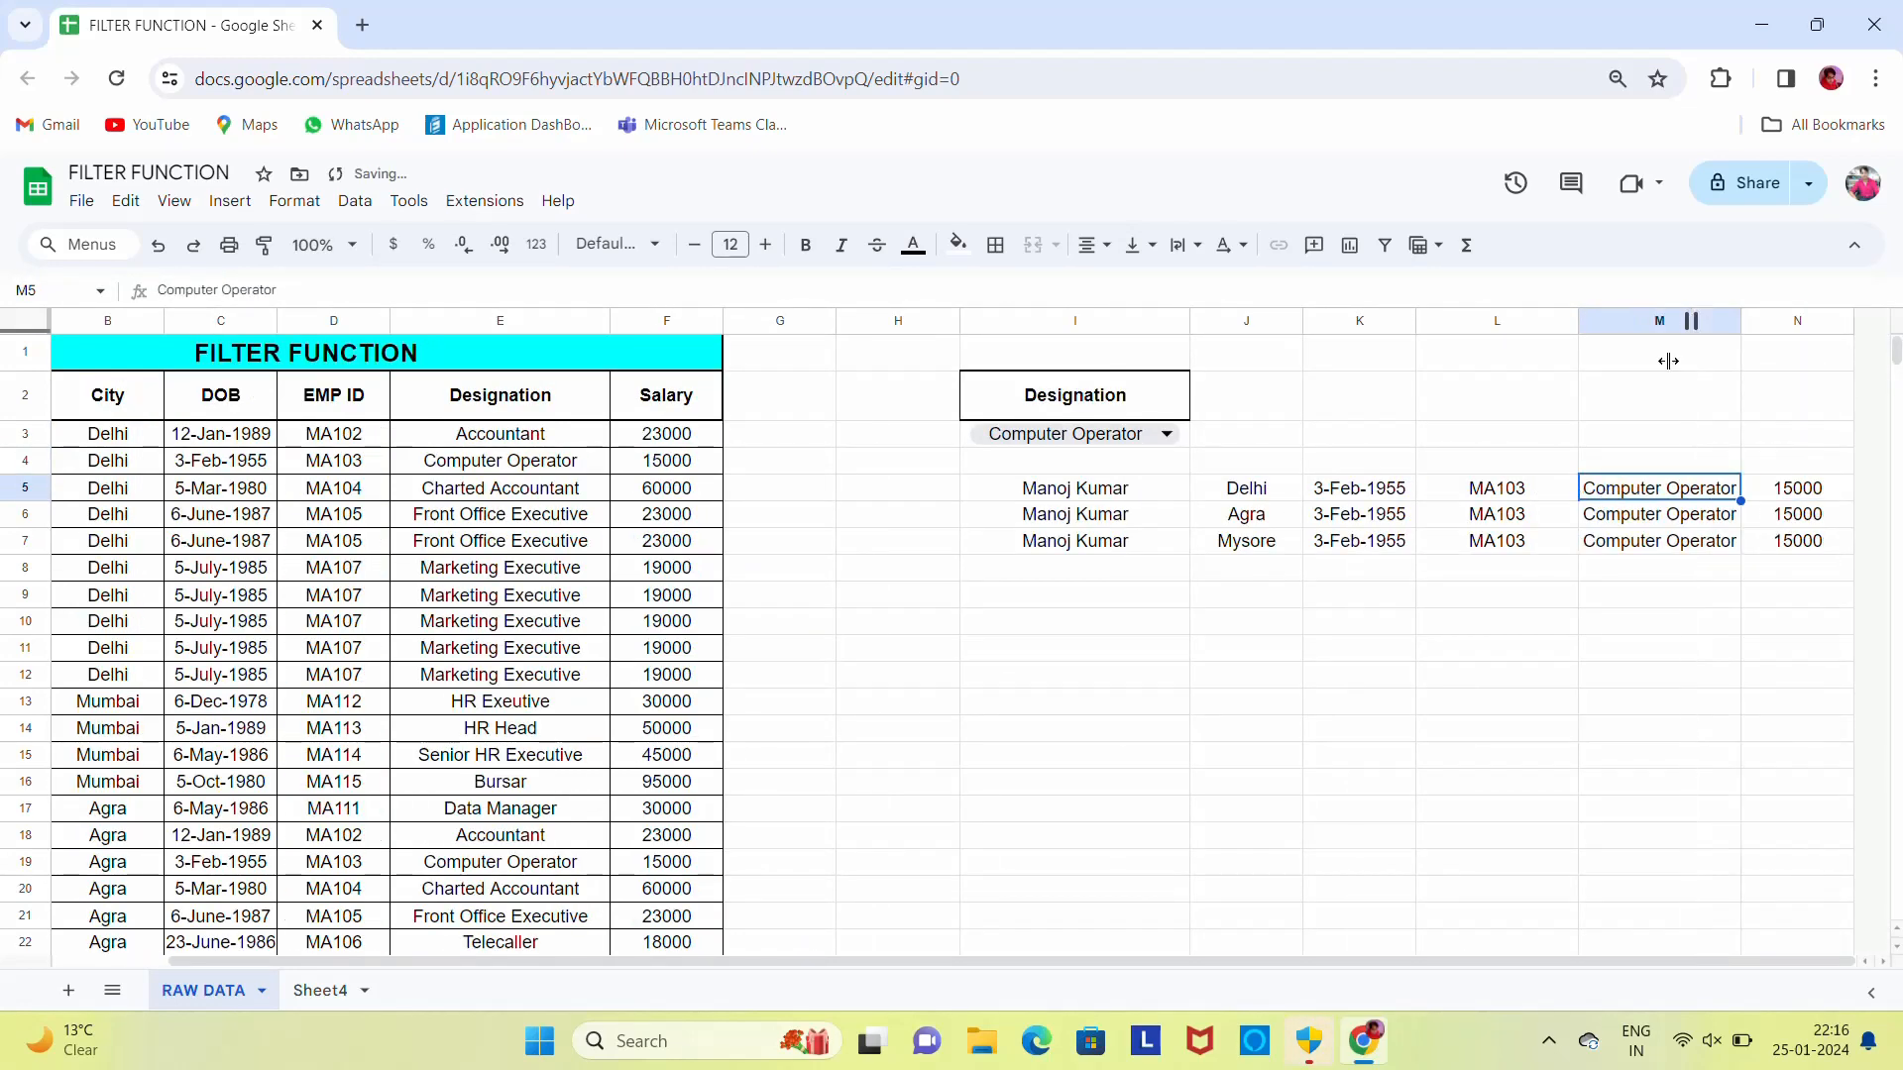
- Test the filter by switching the I3 dropdown to HR Exeutive, Bursar and Telecaller in turn
left_click(1279, 490)
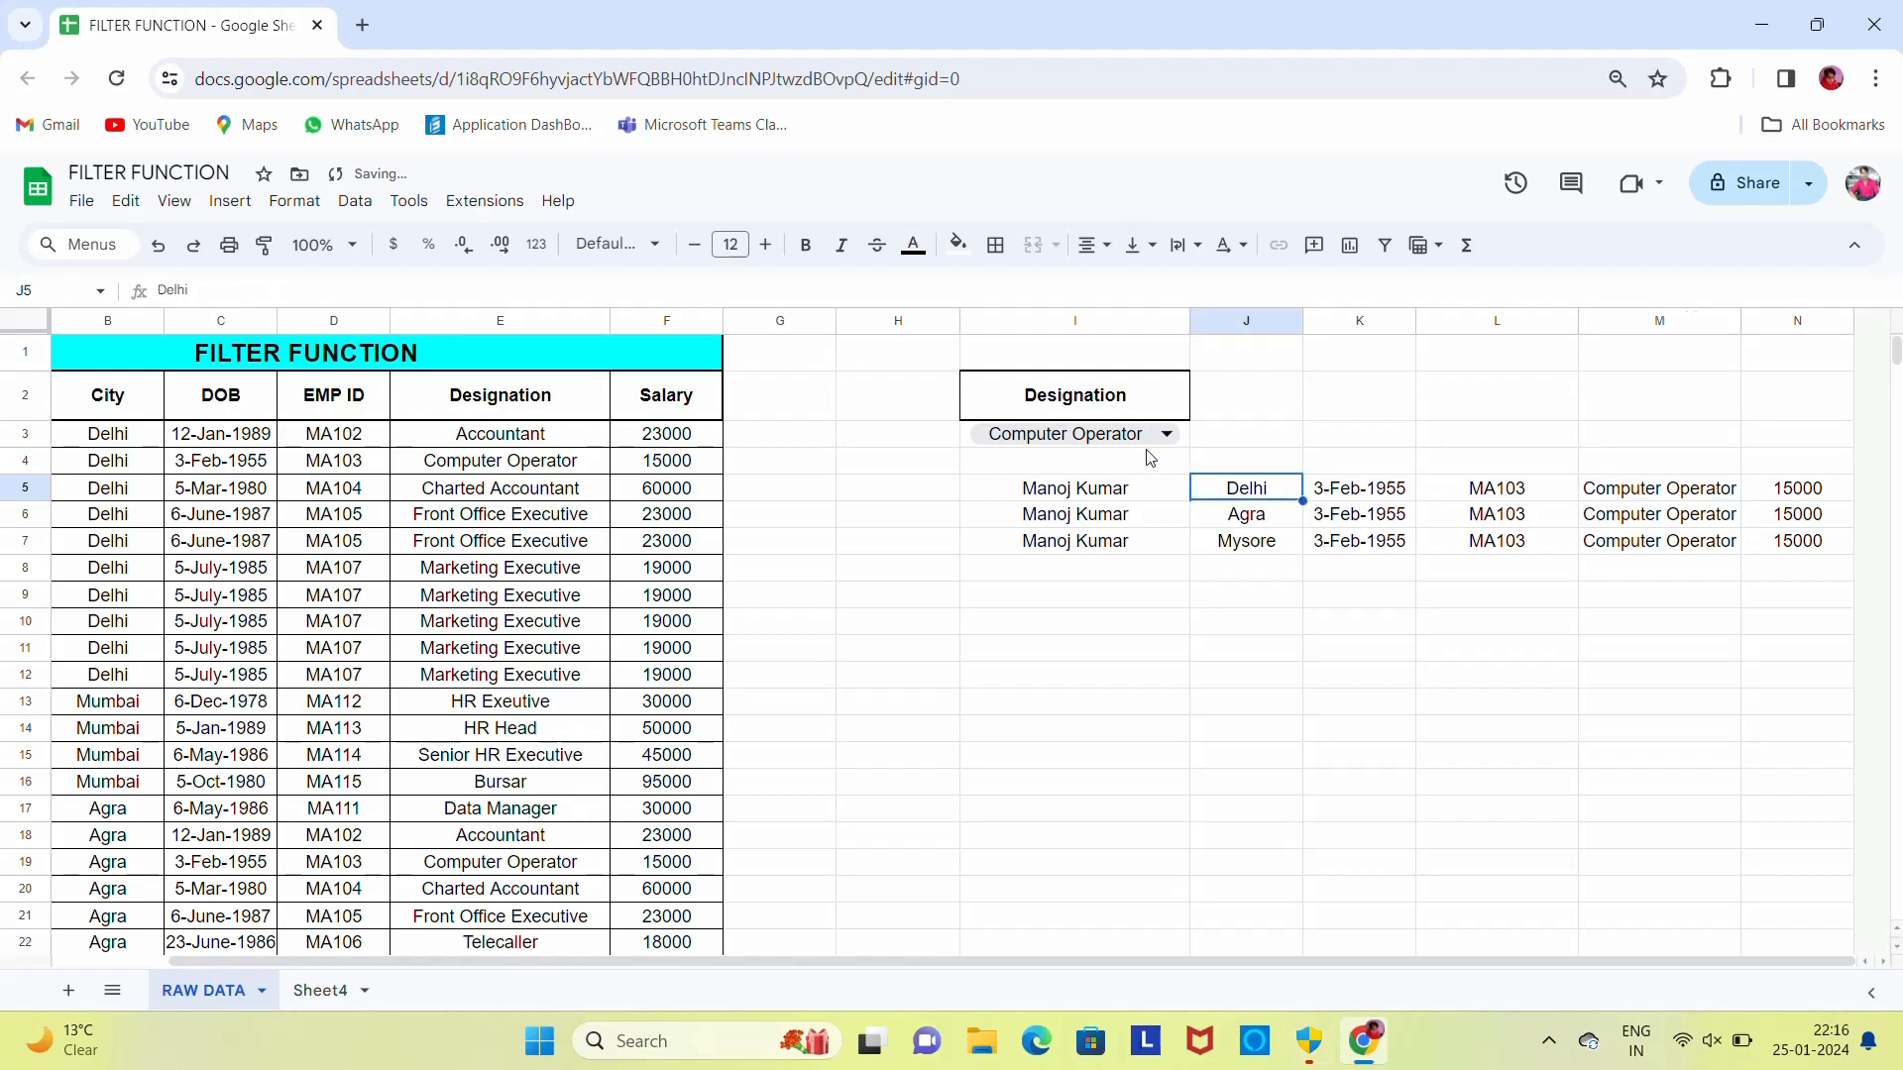
left_click(1216, 446)
left_click(1168, 436)
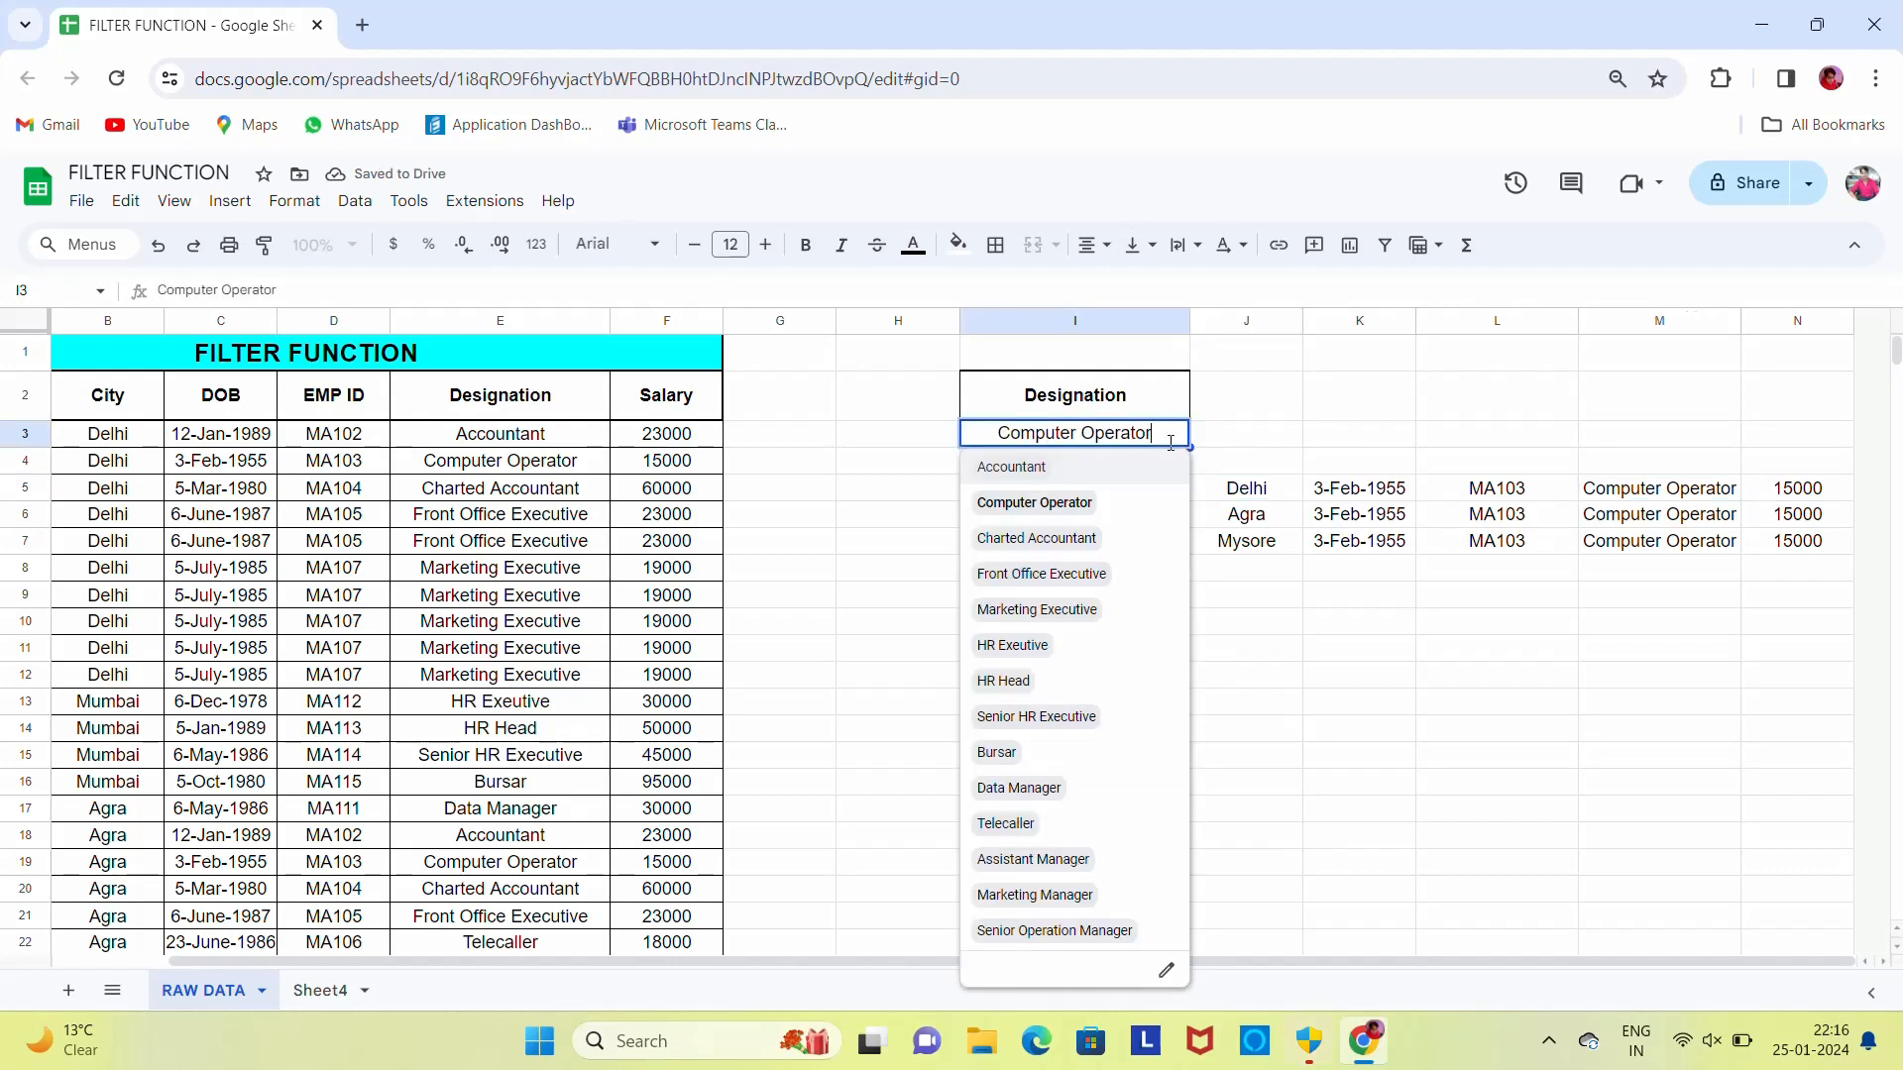
left_click(1025, 656)
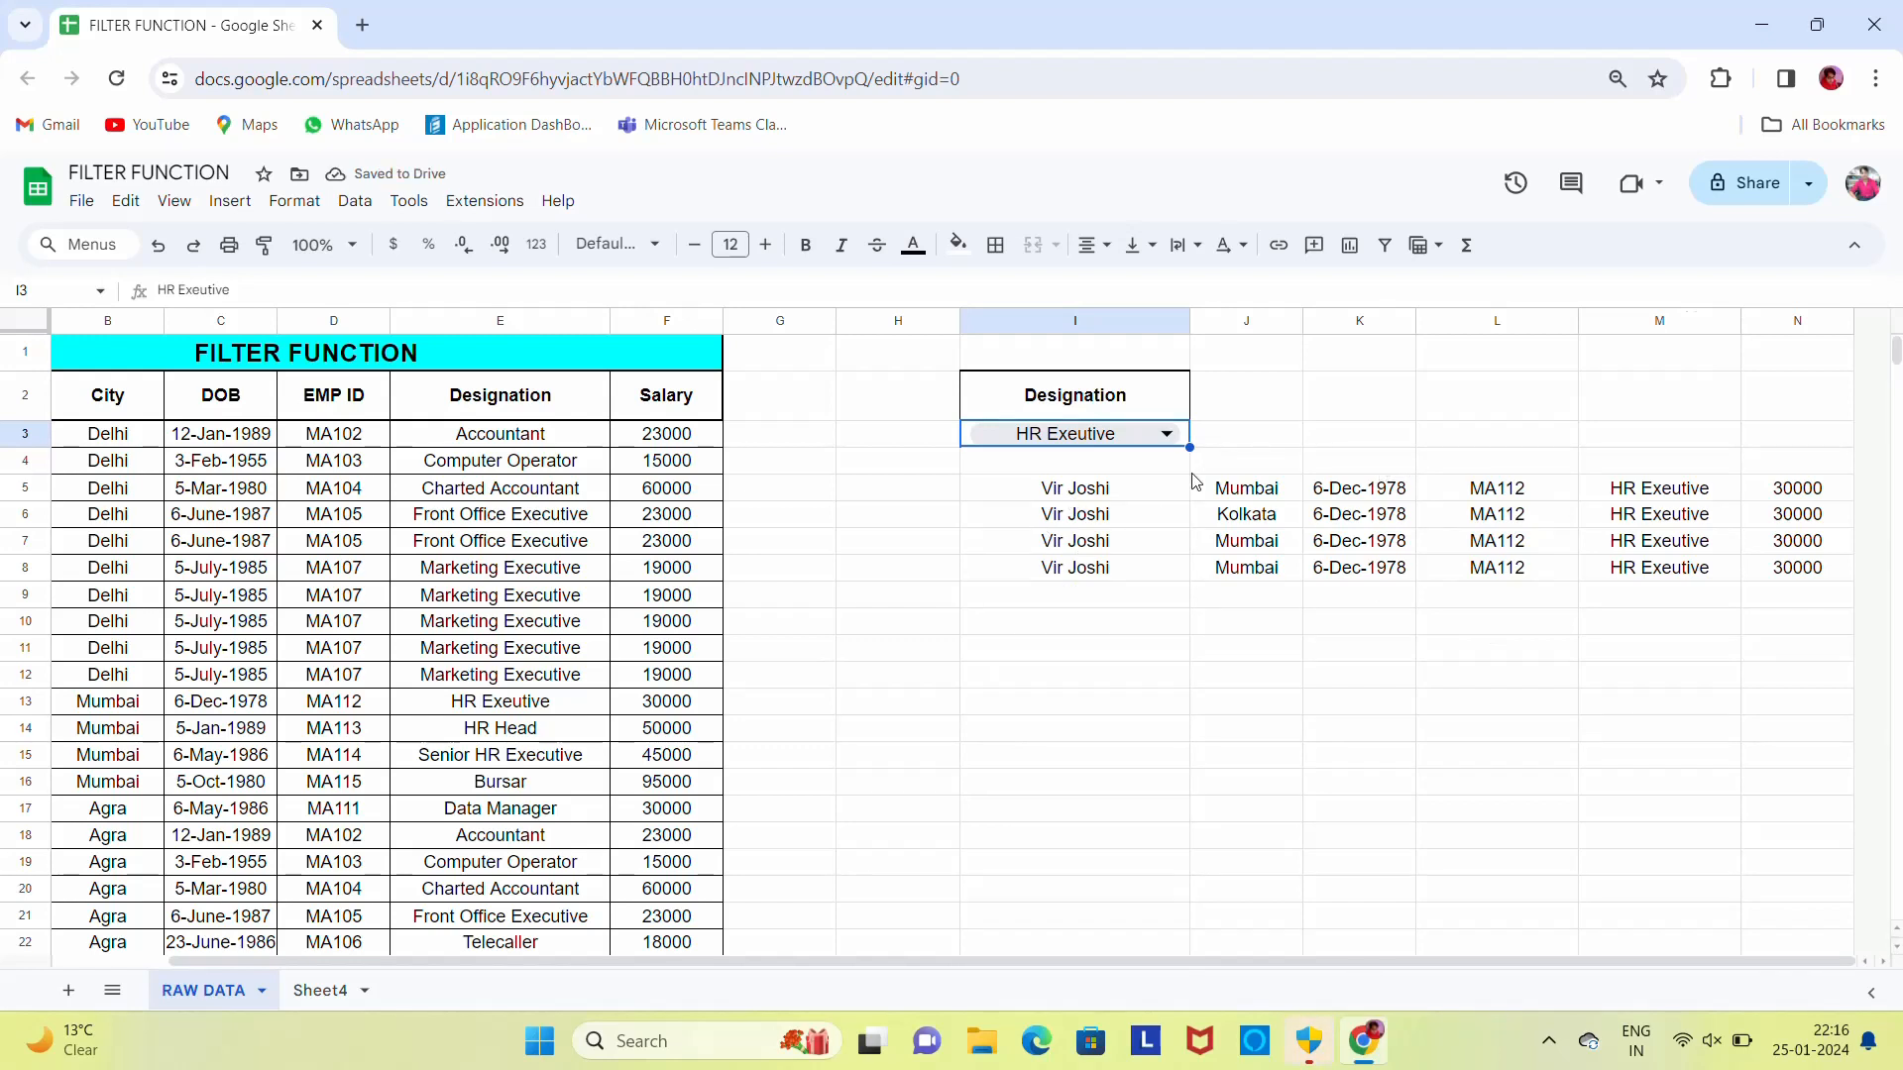
left_click(1174, 436)
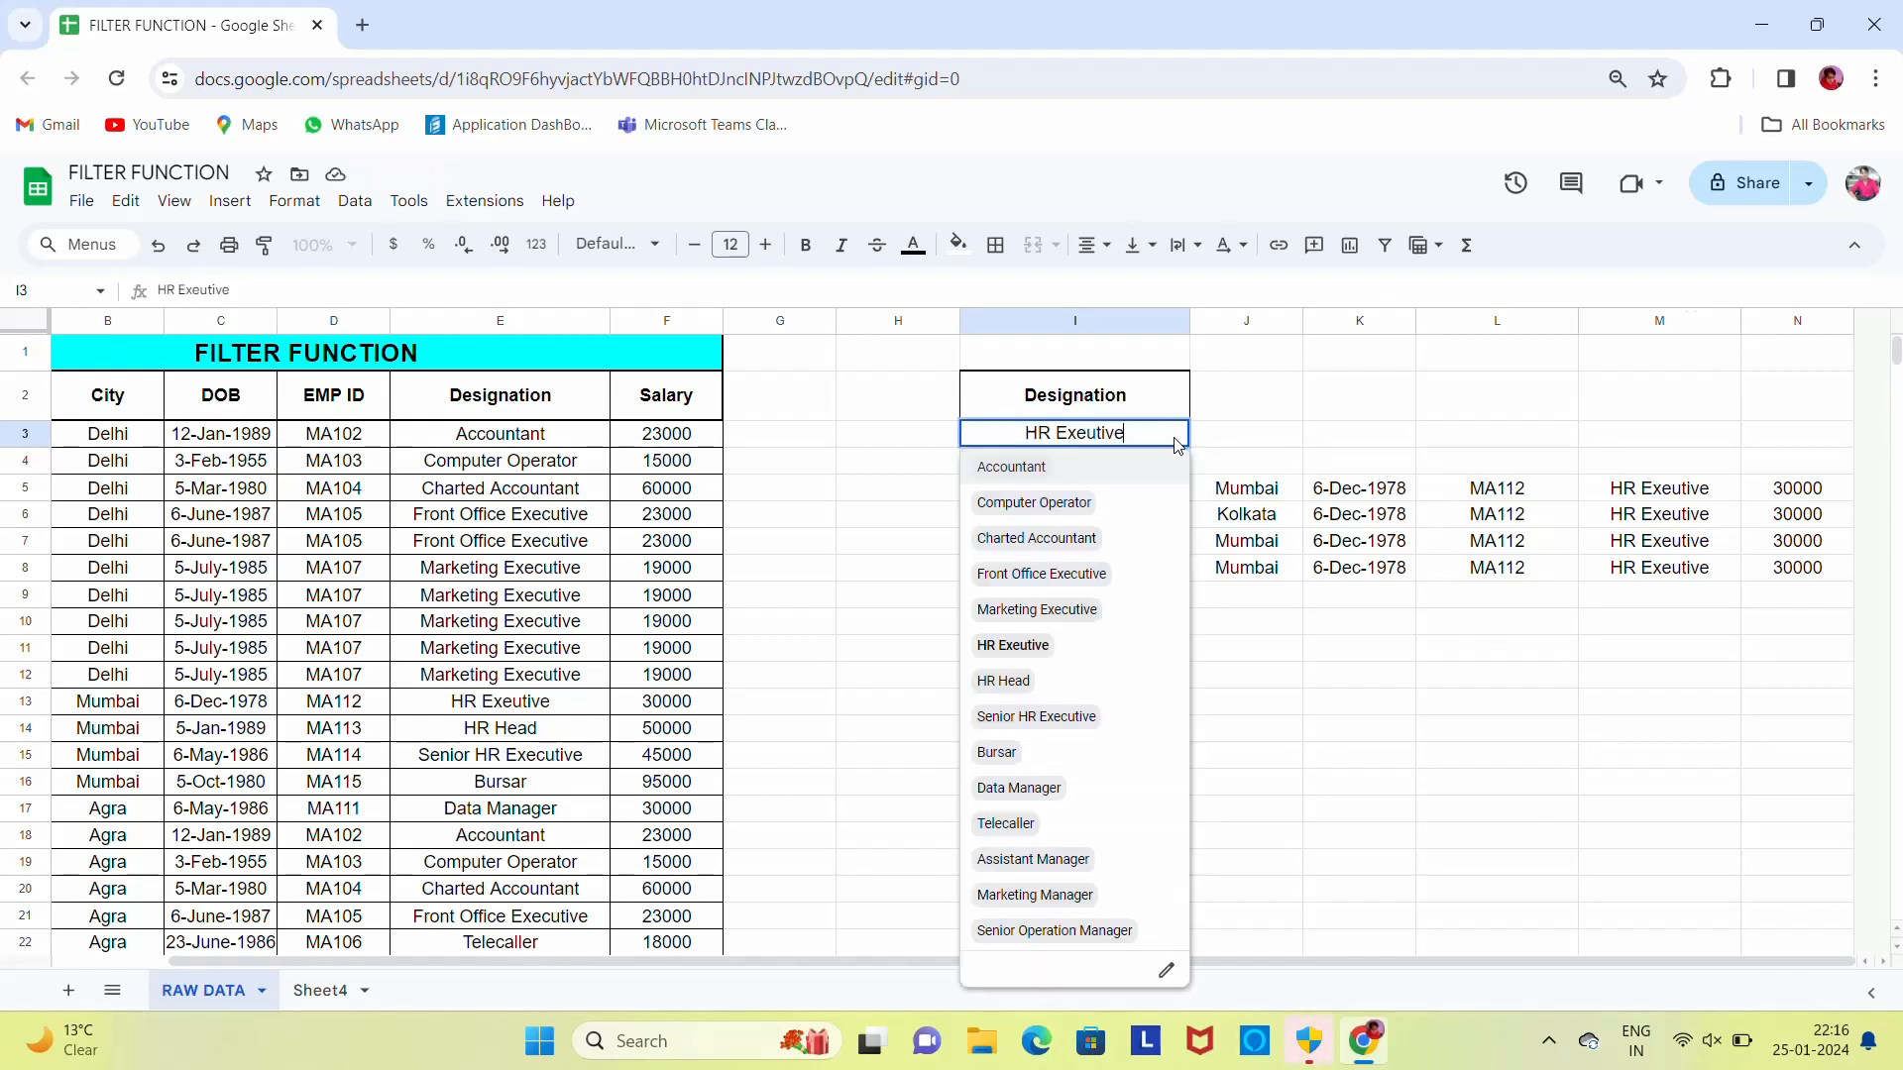
left_click(999, 752)
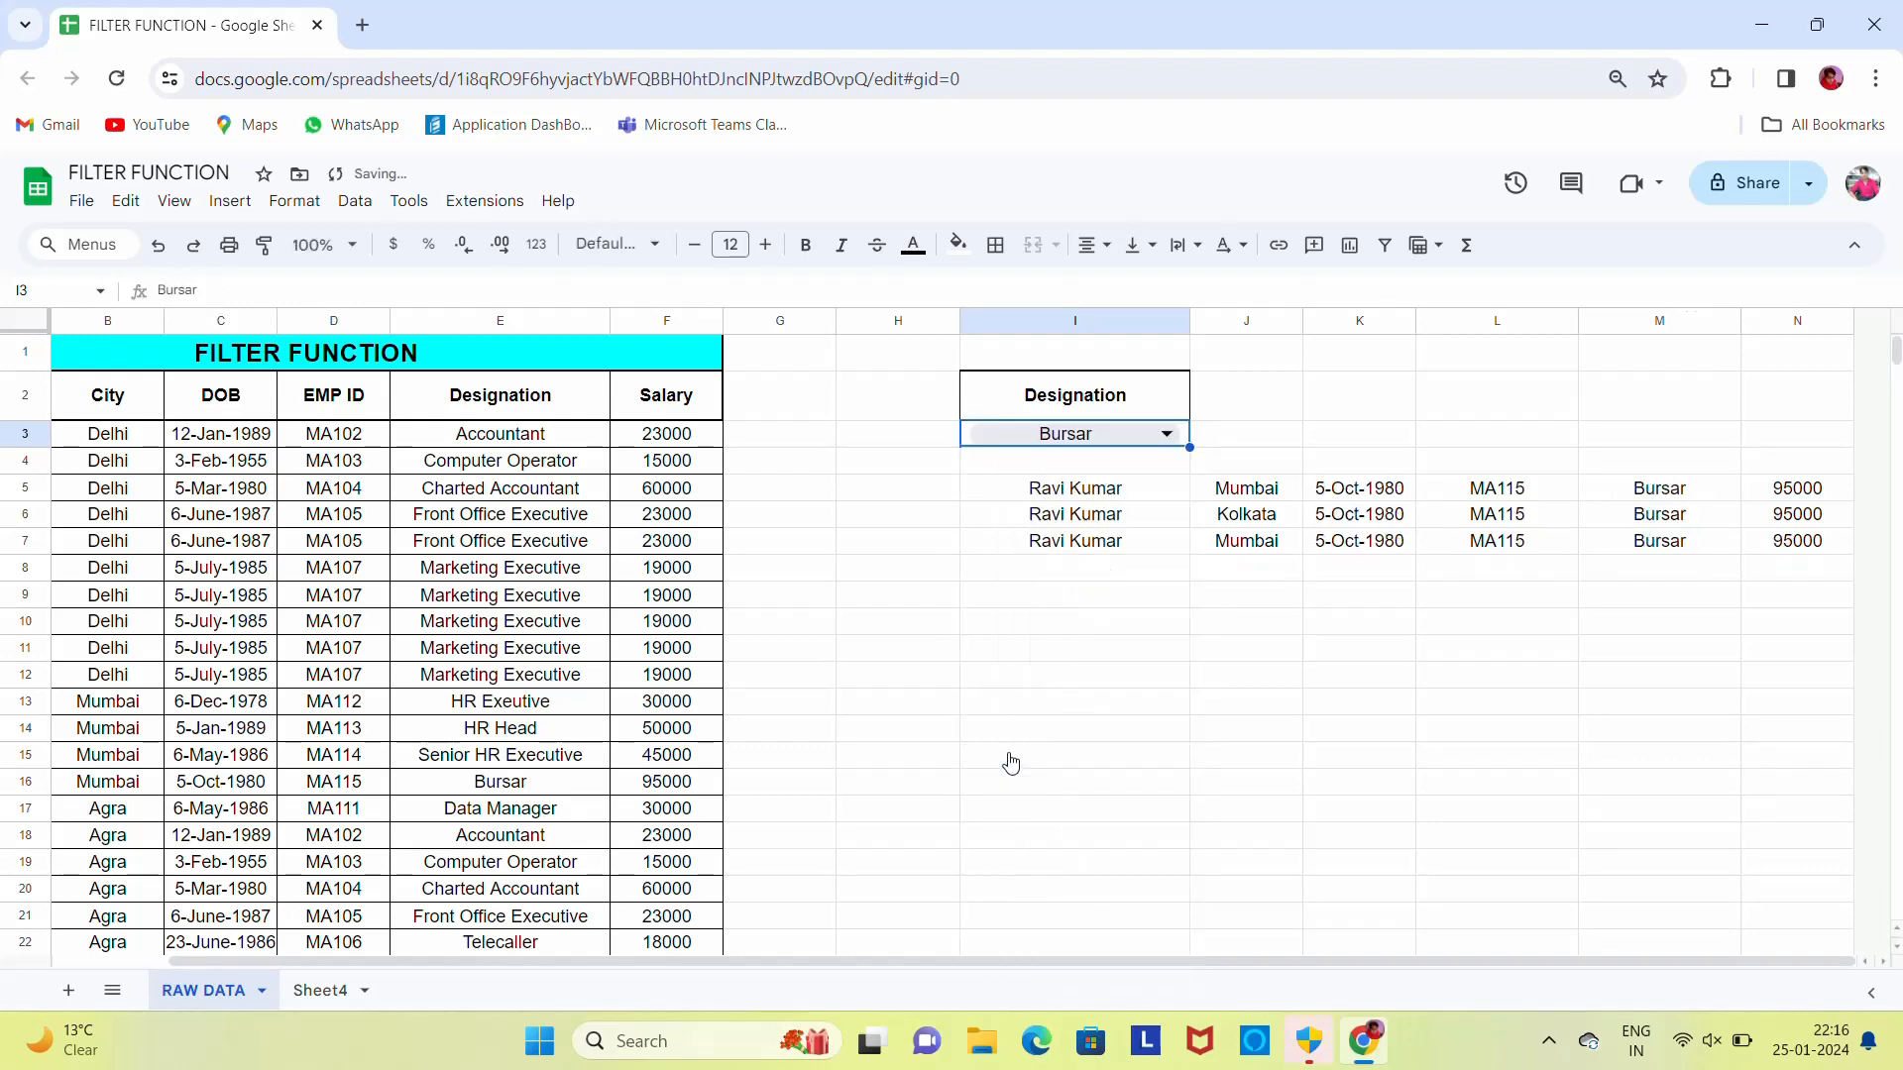
left_click(1169, 437)
left_click(1006, 824)
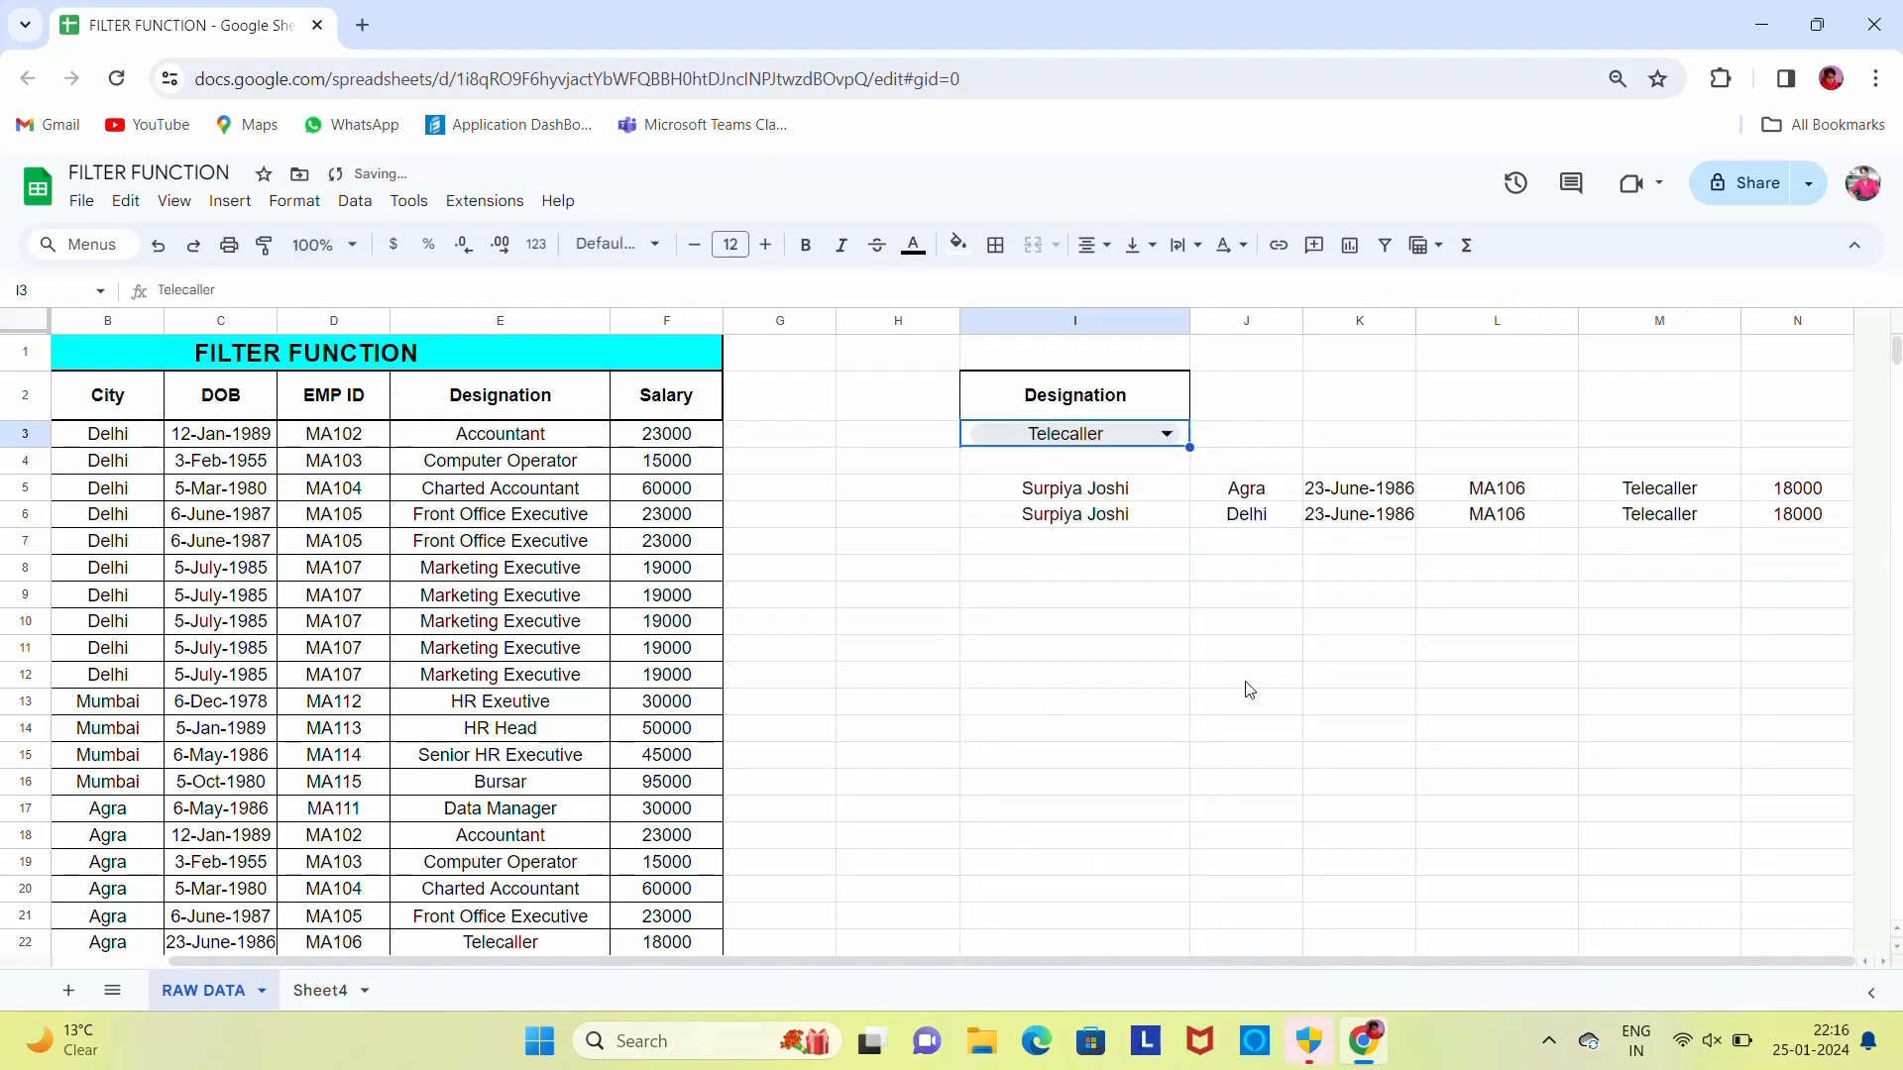
- Test the I3 dropdown with Assistant Manager, Senior Operation Manager, Front Office Executive and Computer Operator in turn
left_click(1172, 440)
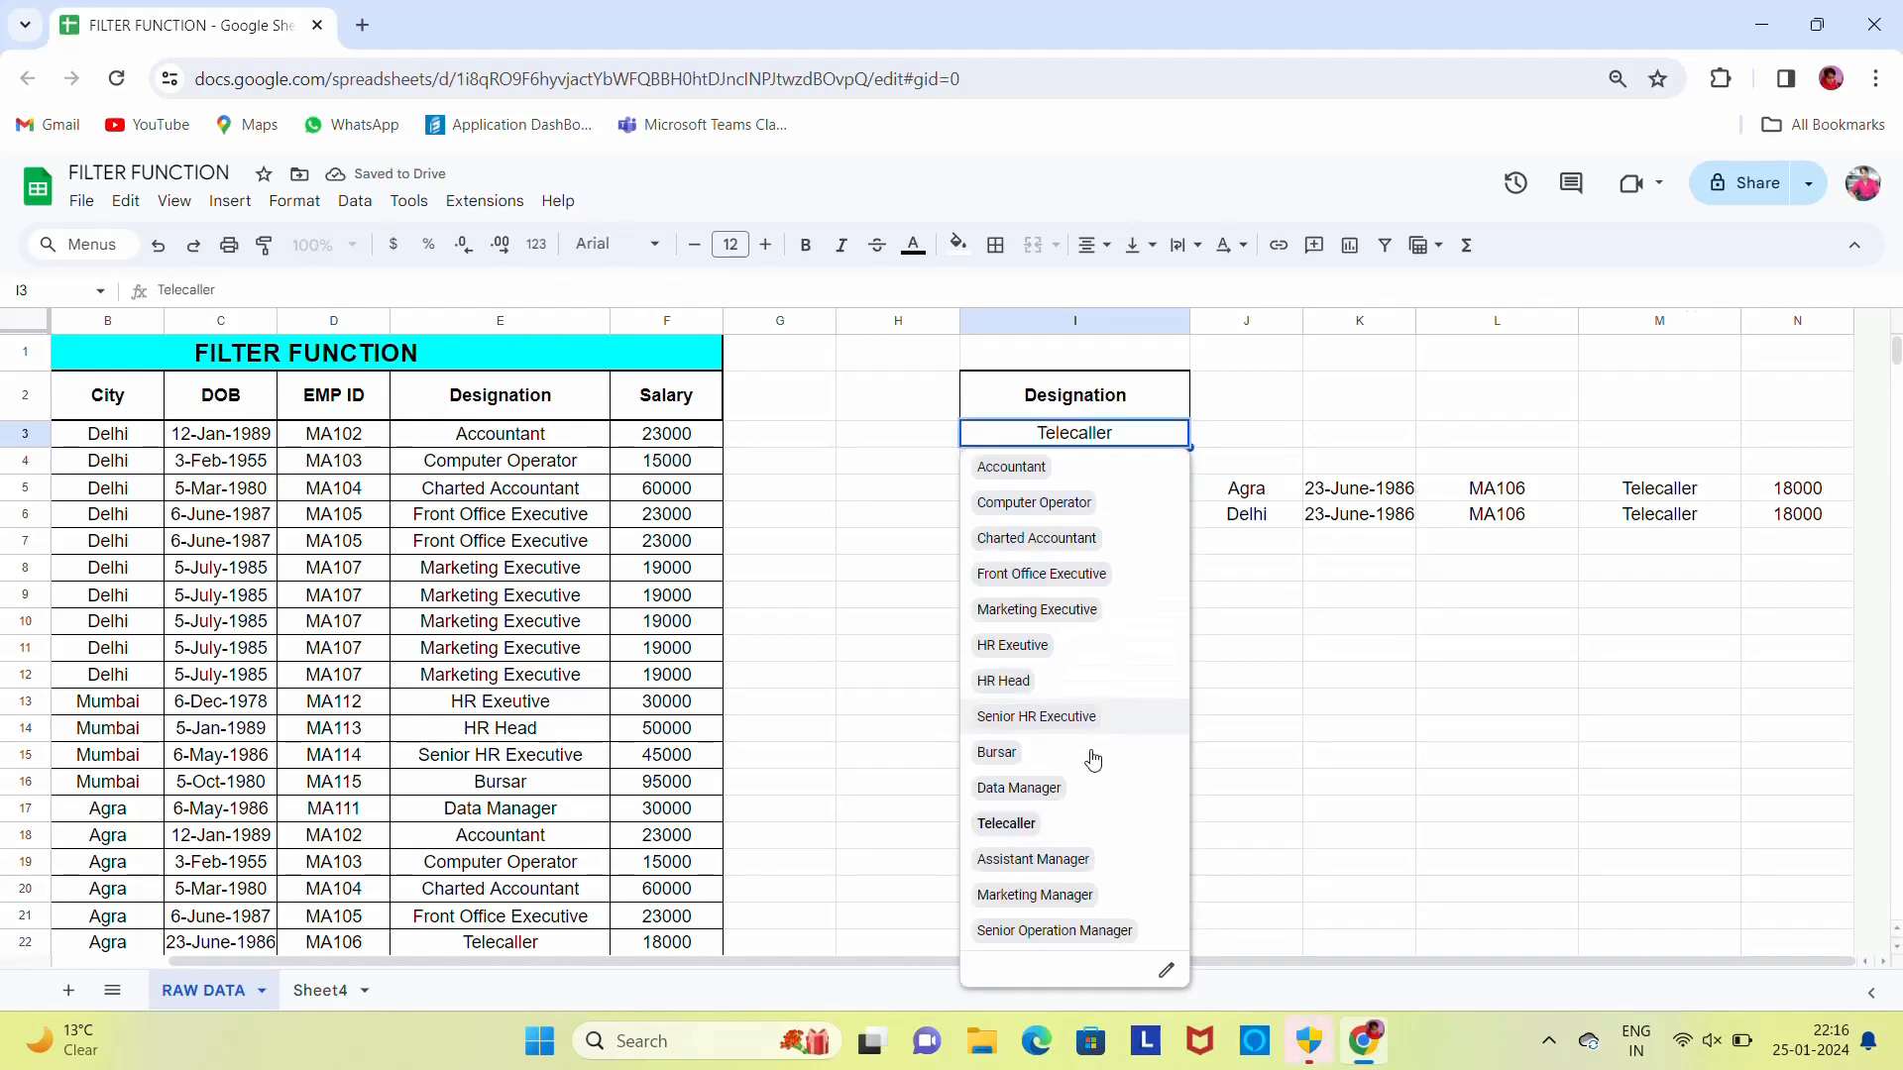
left_click(1059, 859)
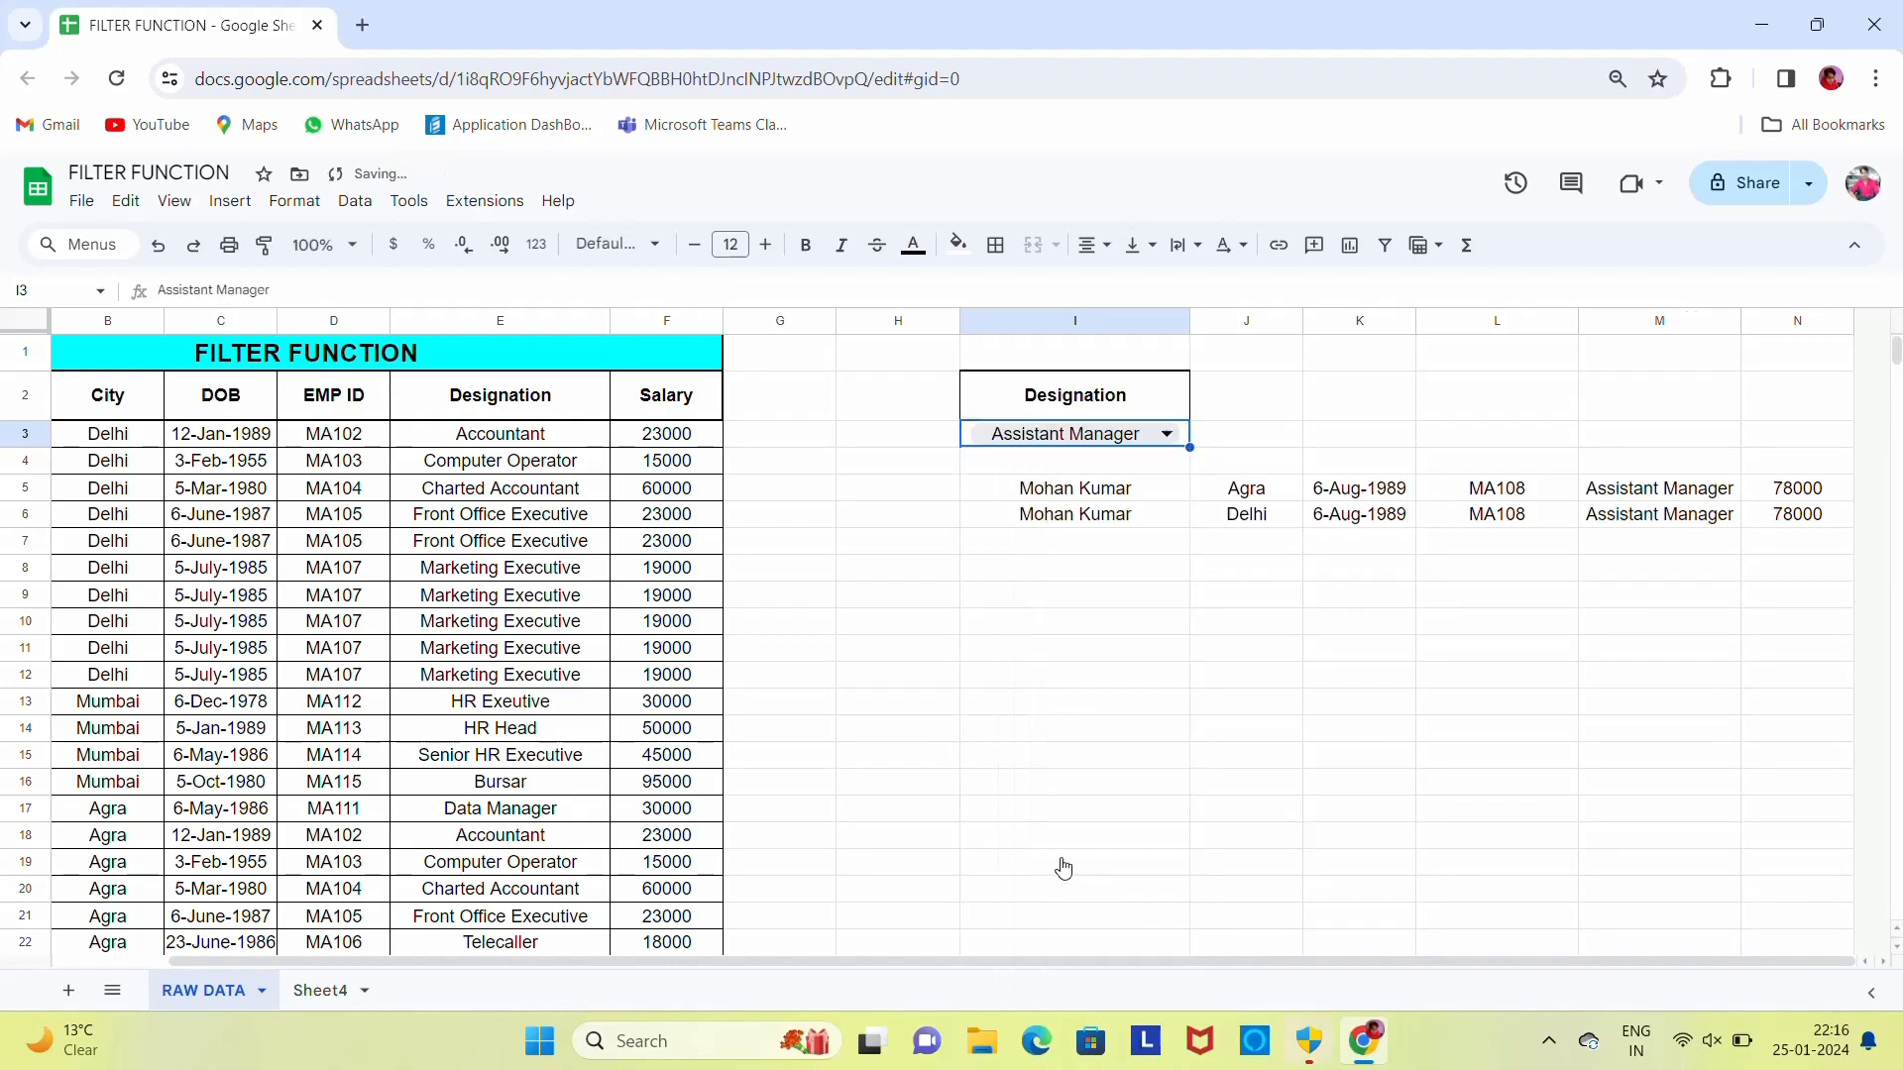
left_click(1171, 437)
left_click(1026, 934)
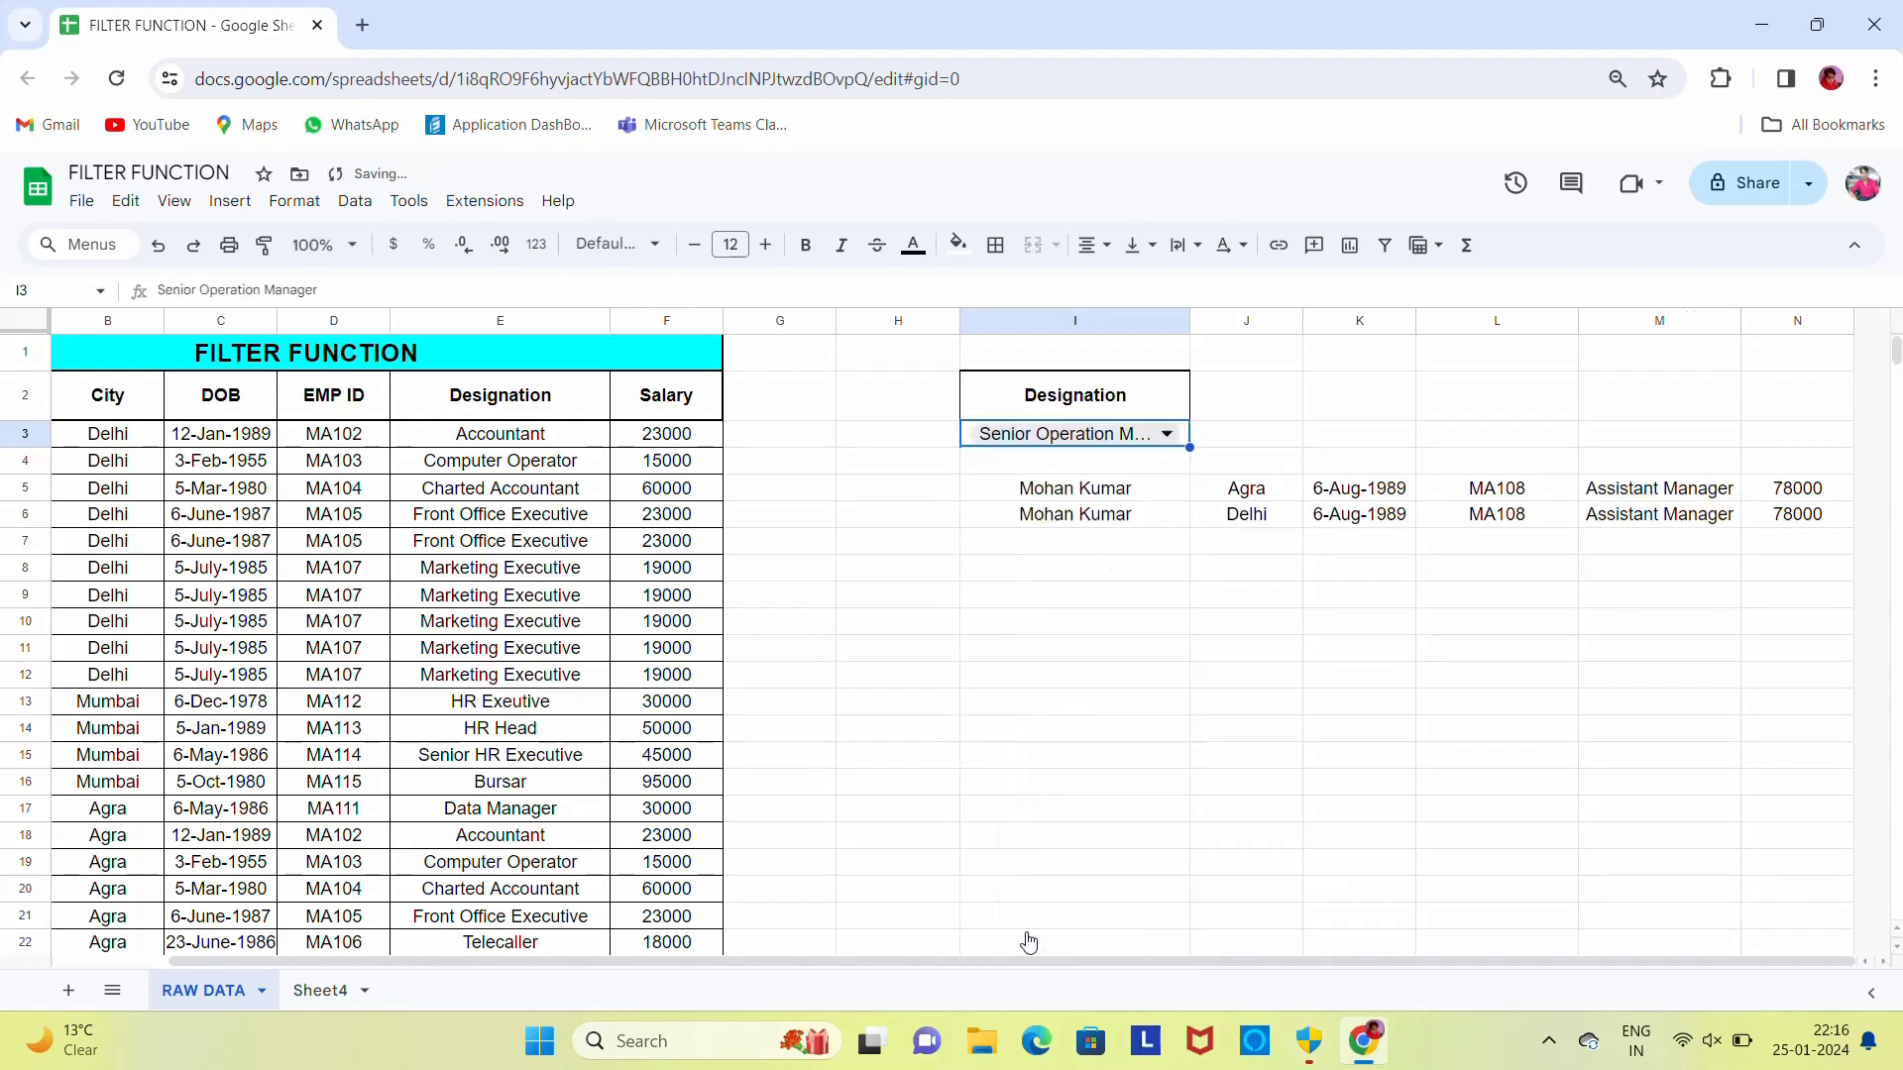
left_click(1169, 445)
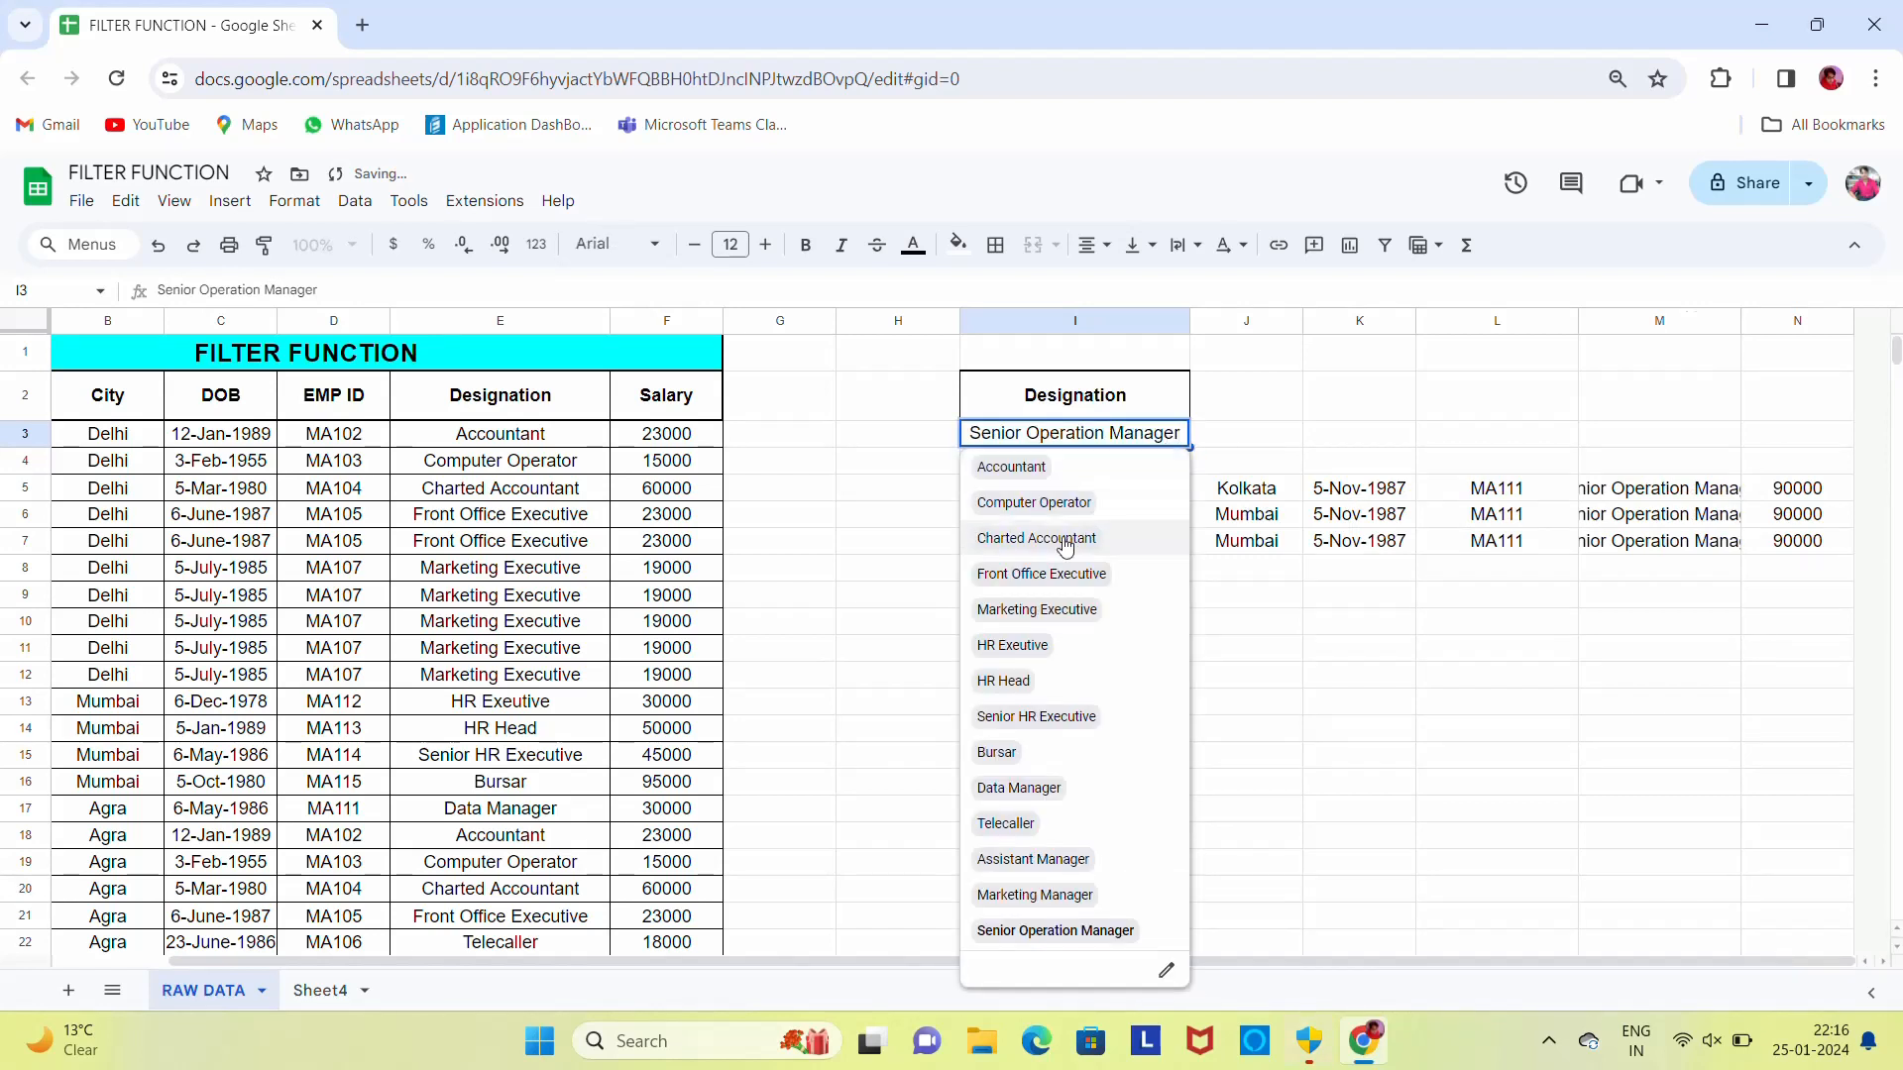
left_click(1145, 574)
left_click(1167, 441)
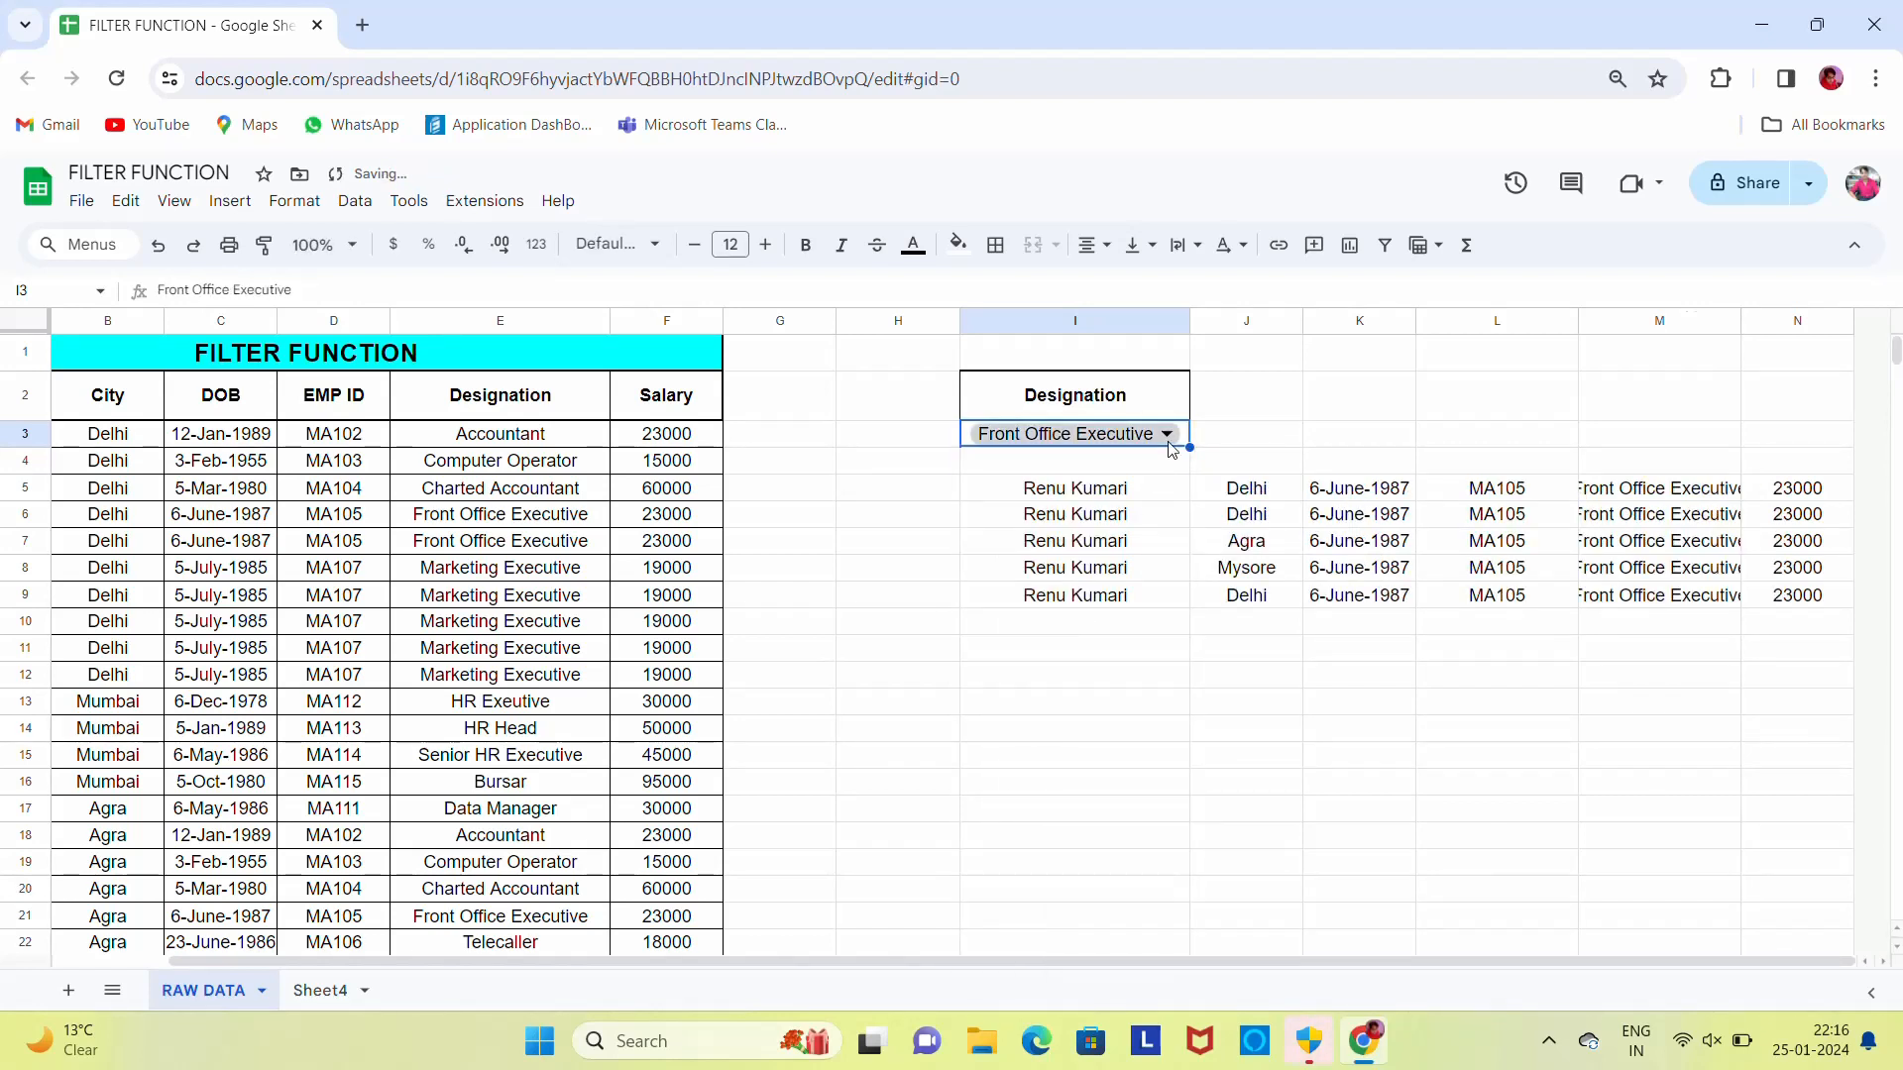
left_click(1074, 510)
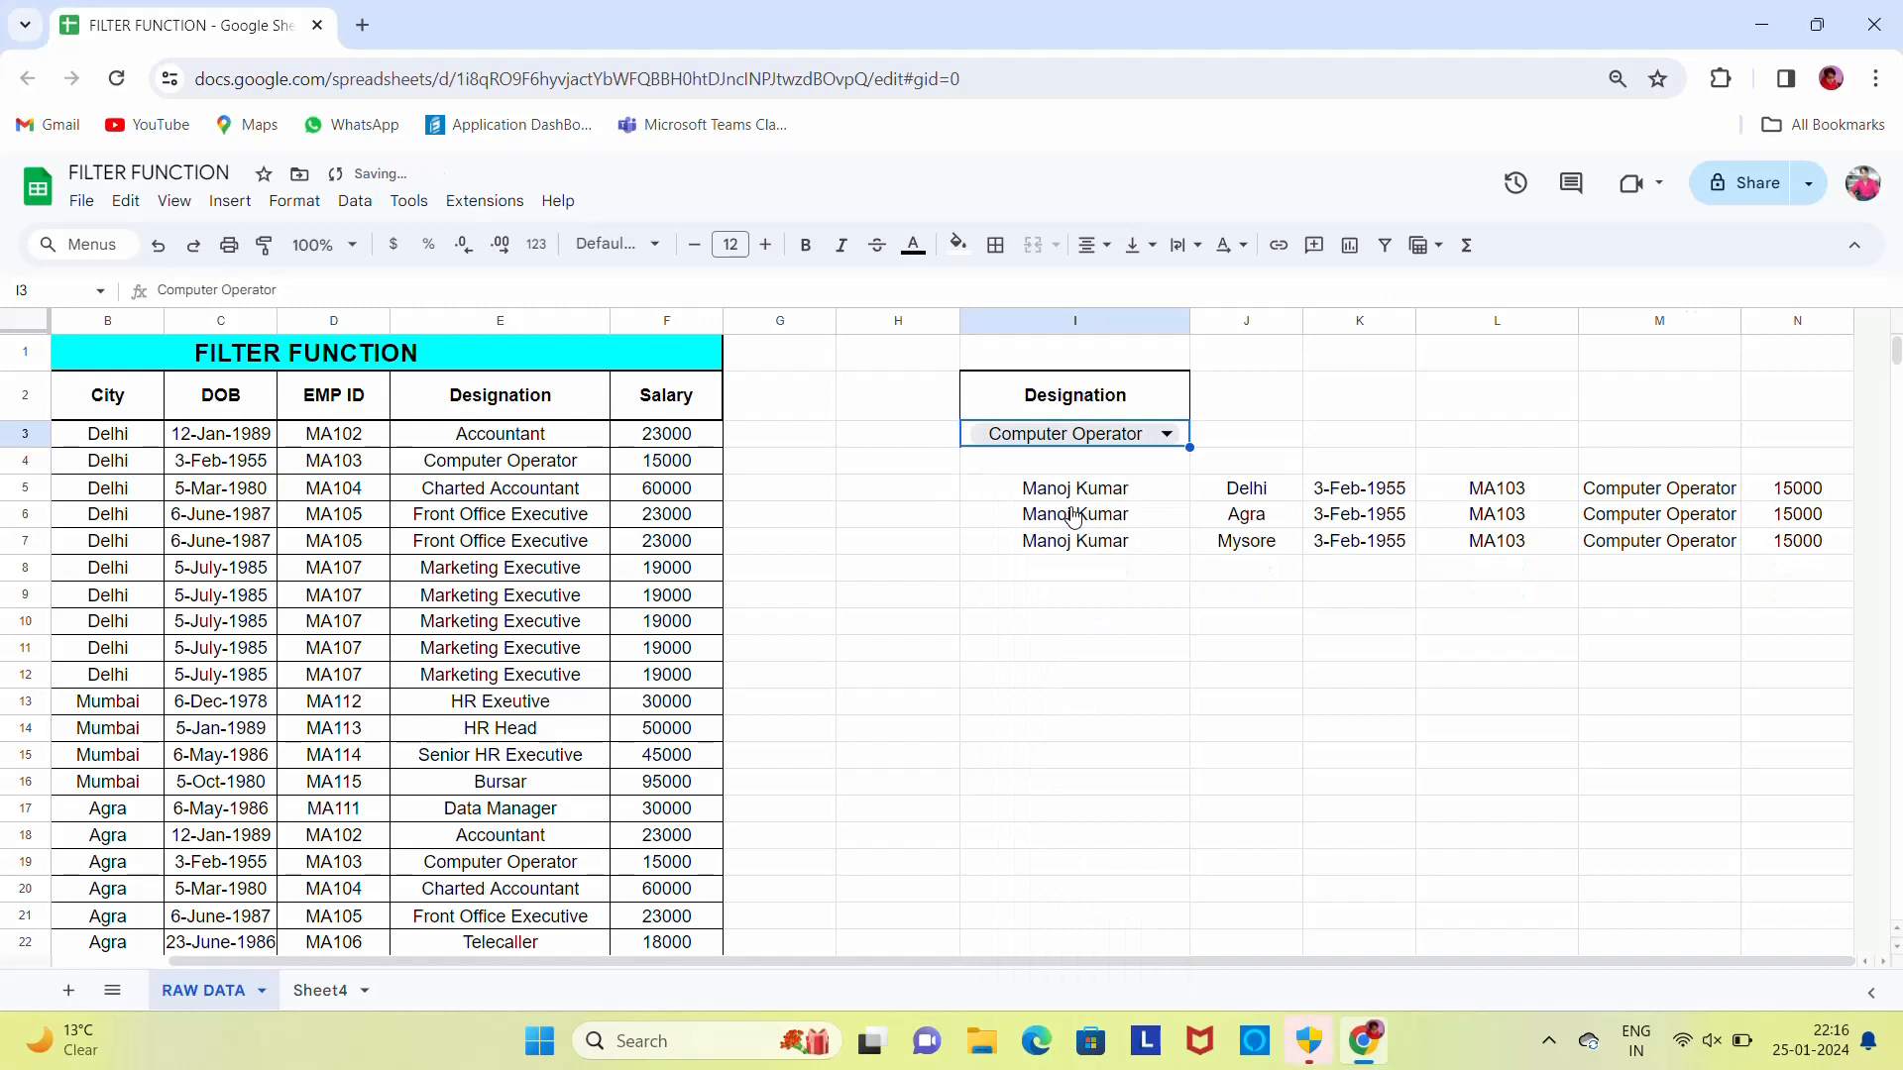
- Set the designation dropdown in I3 to Senior HR Executive and select cell J5 in the filtered results
left_click(1168, 436)
left_click(1030, 722)
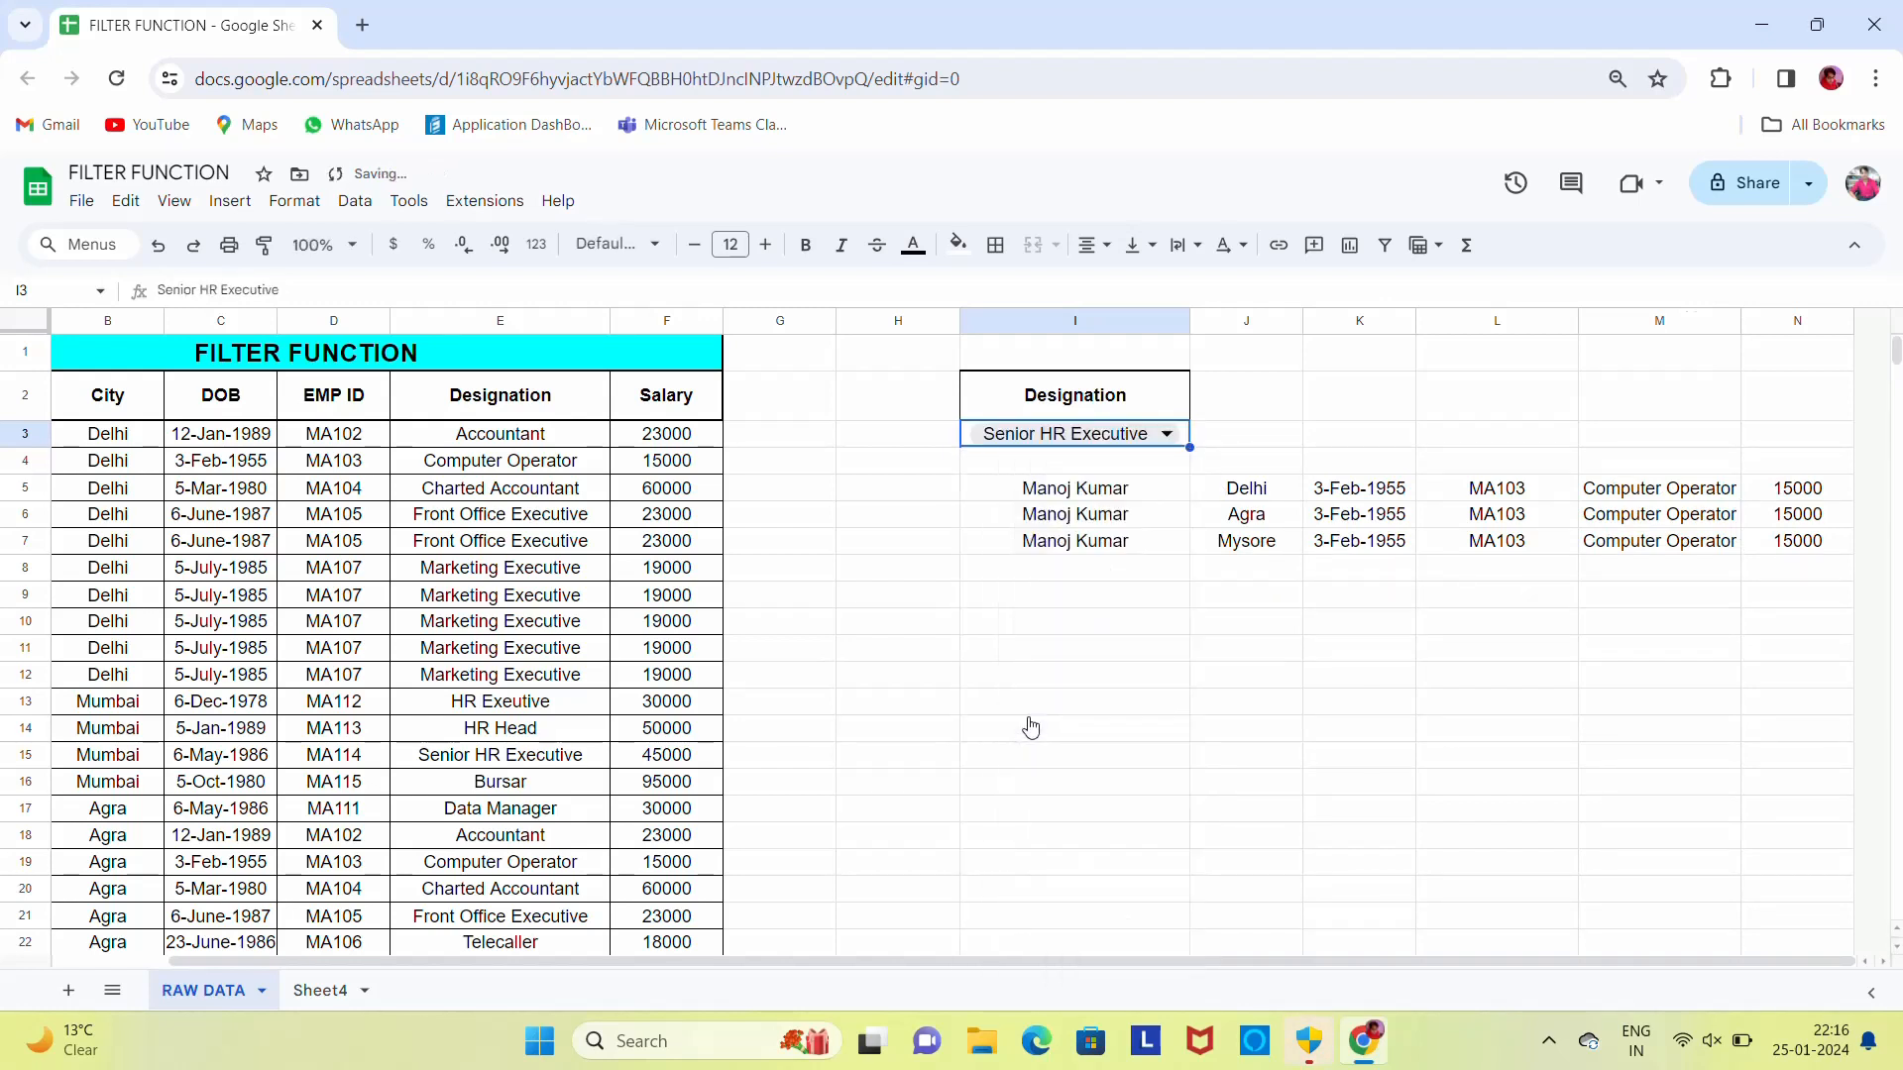
left_click(1258, 498)
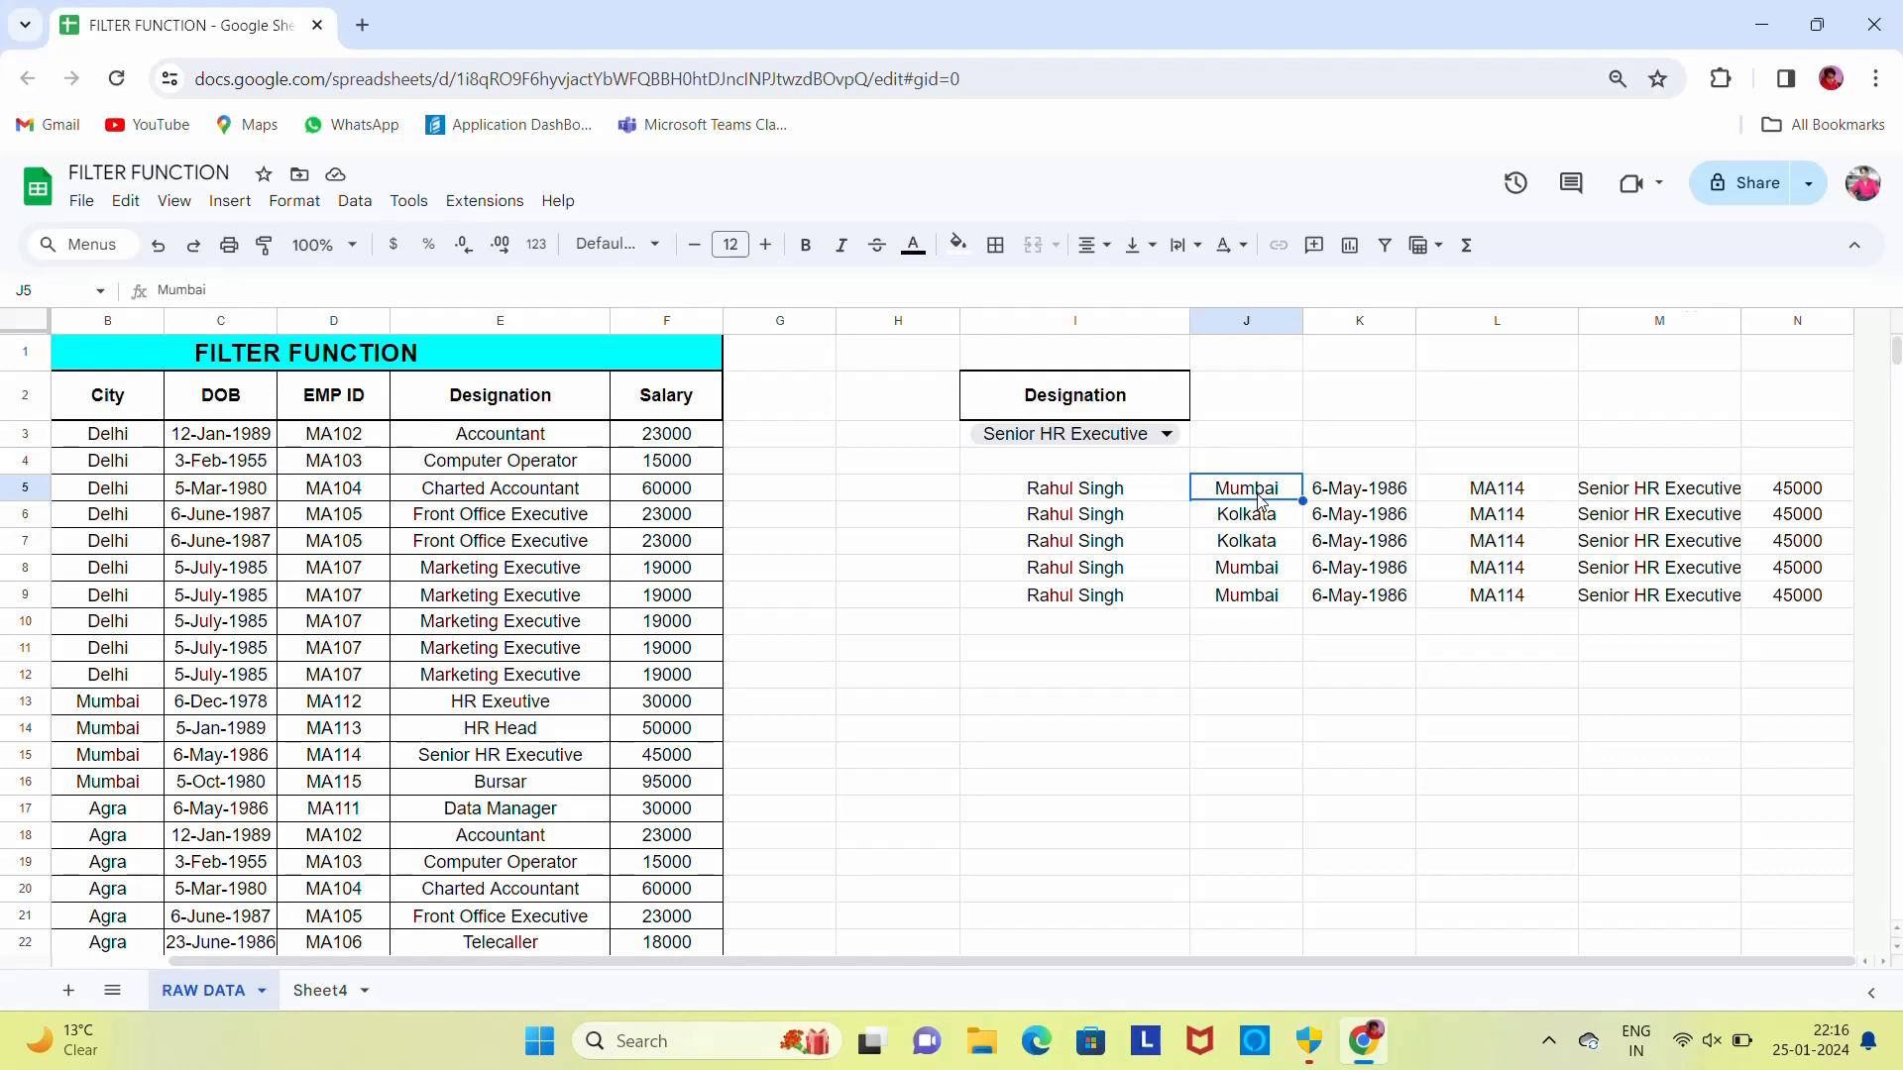
left_click(1550, 1048)
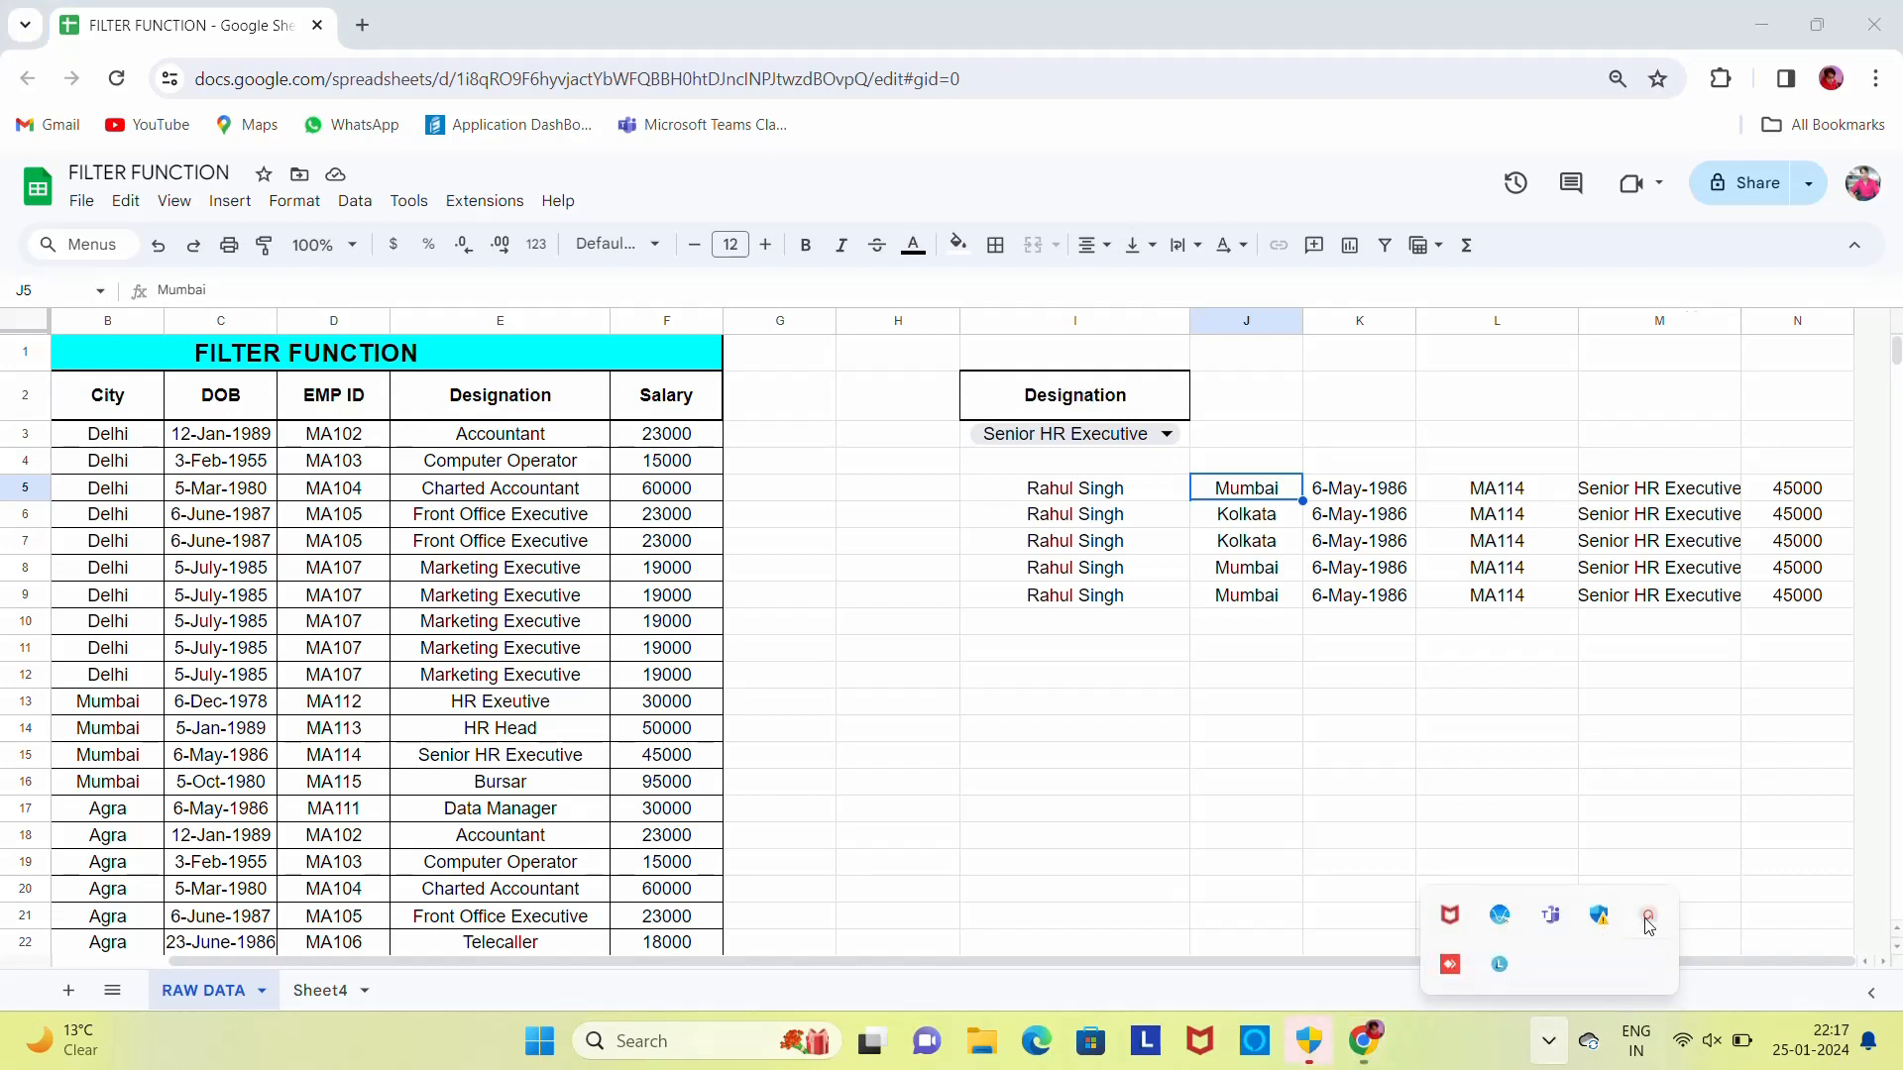
left_click(1646, 922)
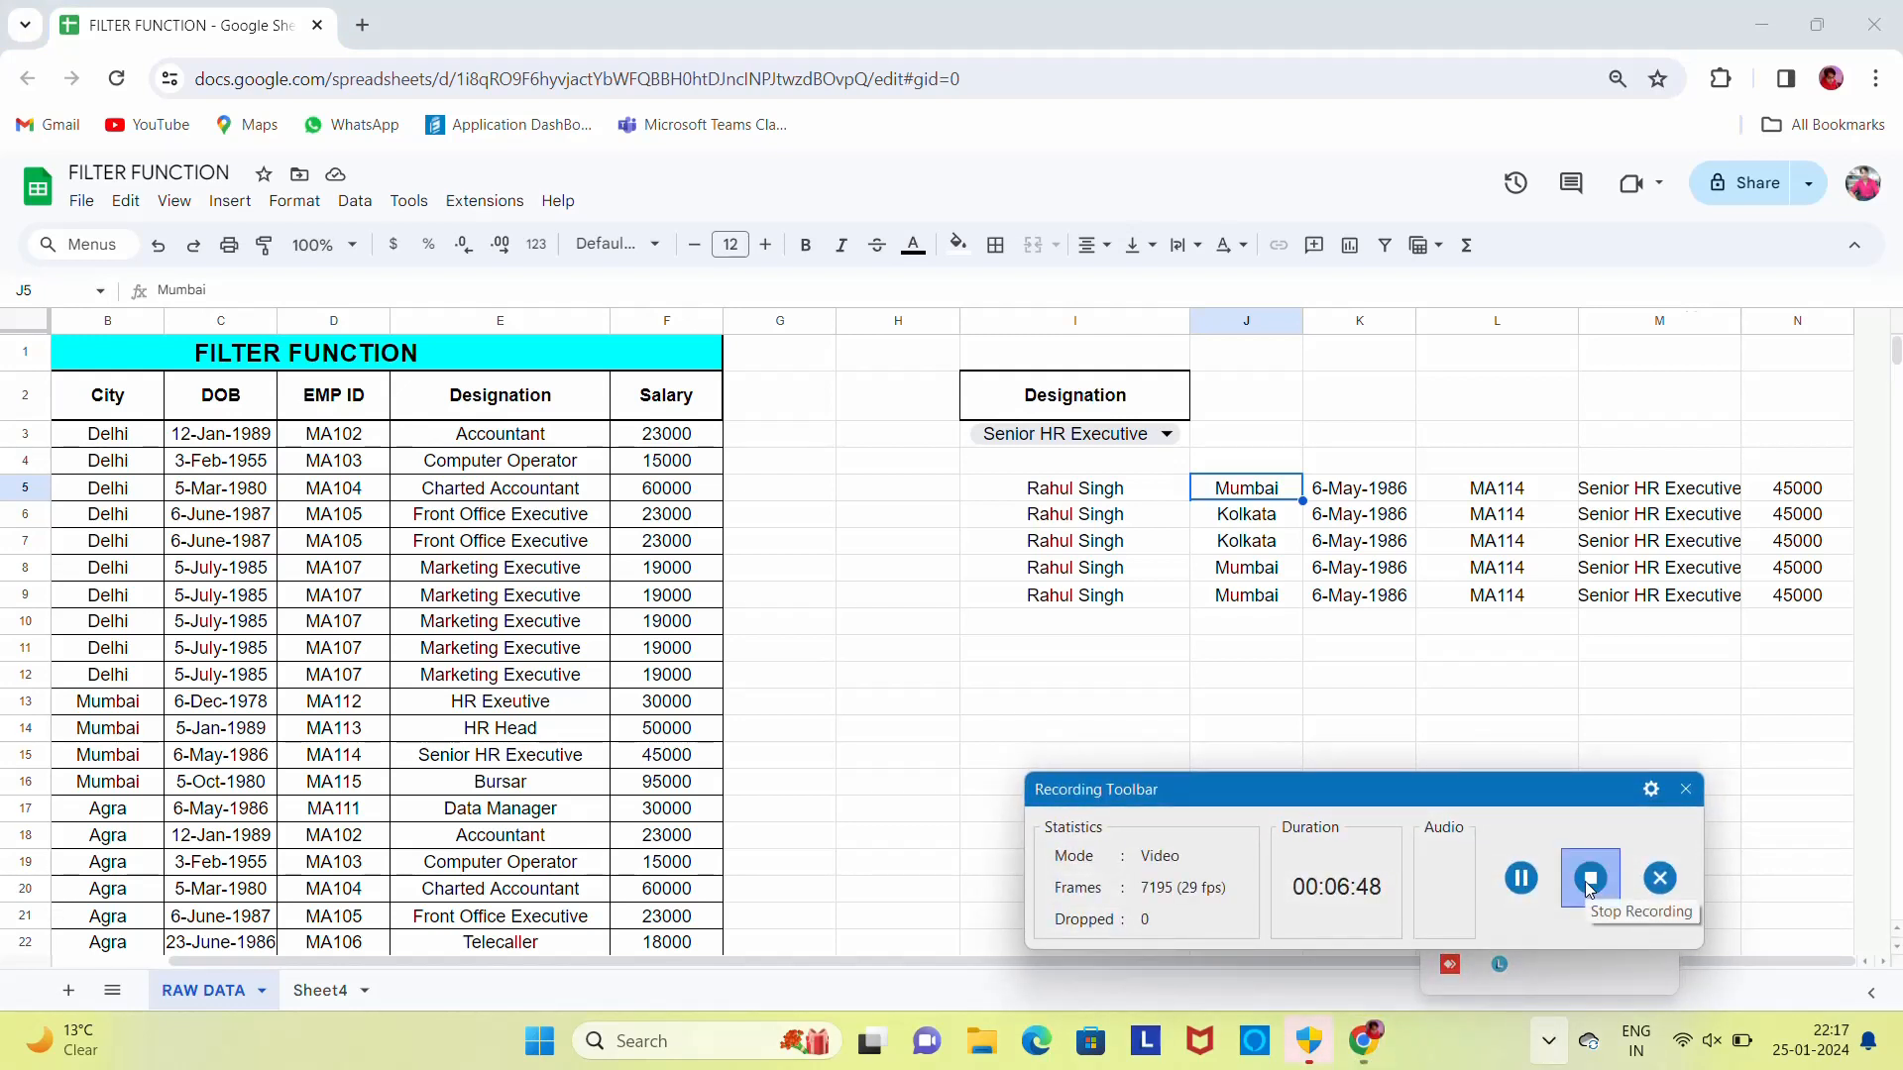